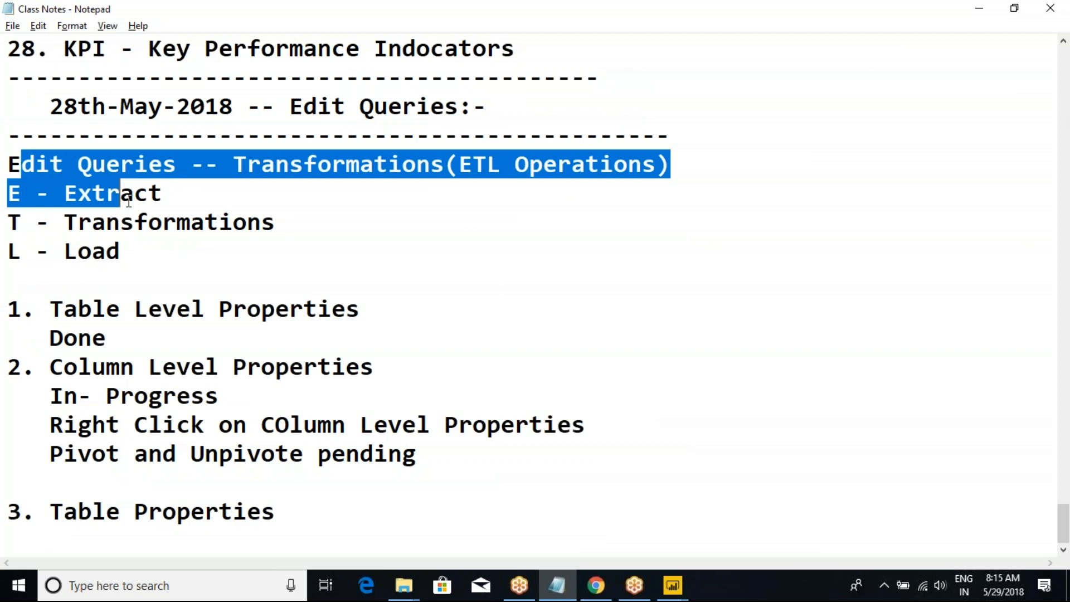
# Step: Review the ETL summary and the completed Table Level Properties item in the class notes
pyautogui.moveTo(64, 309); pyautogui.dragTo(146, 335)
pyautogui.click(146, 335)
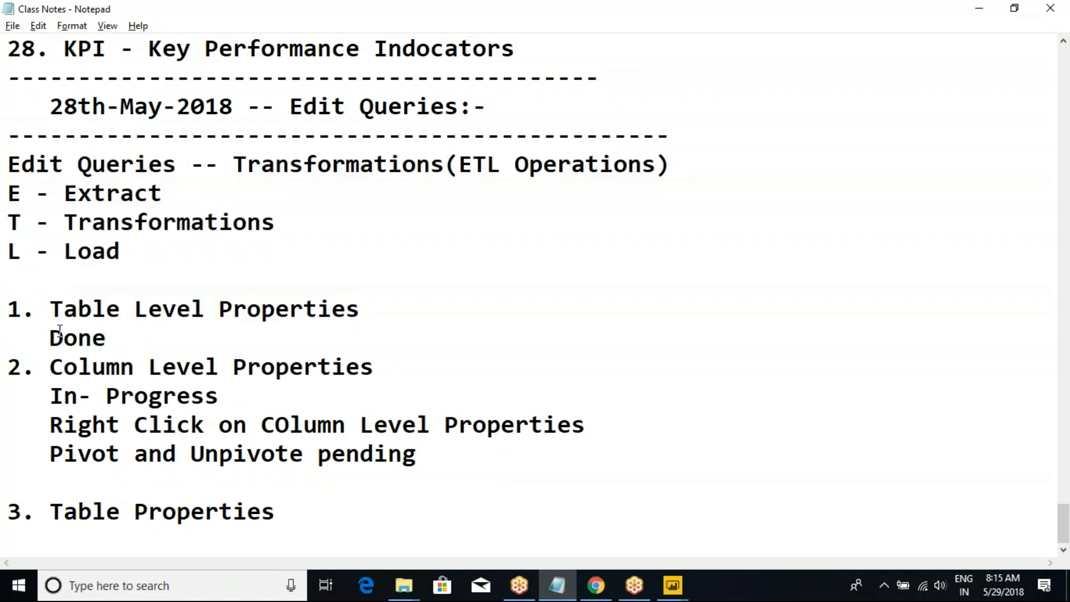
pyautogui.moveTo(28, 300); pyautogui.dragTo(104, 326)
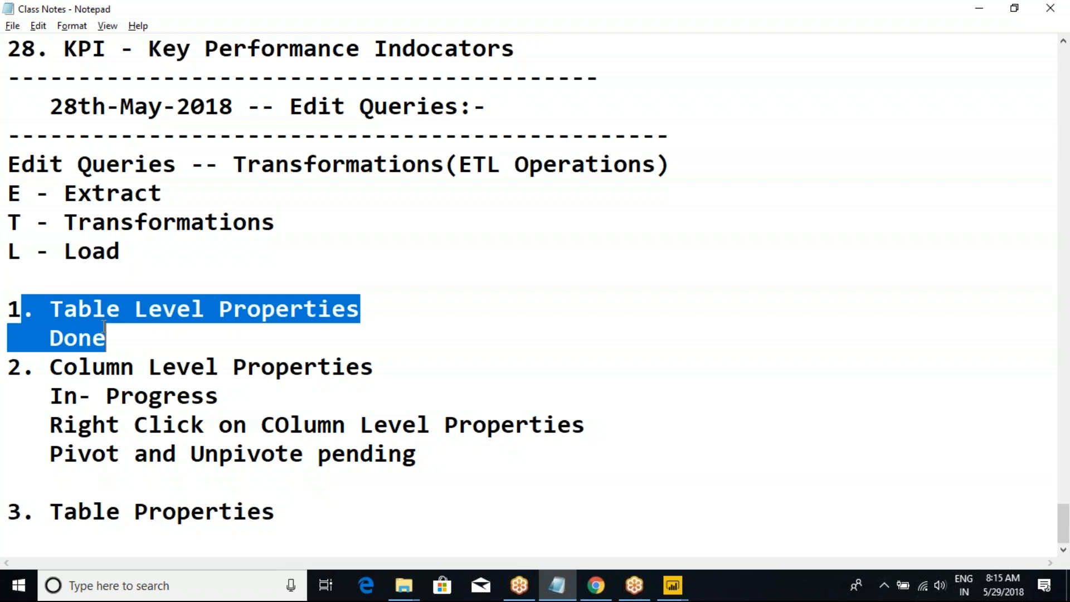
# Step: Switch to the Power Query Editor and look through the DimDate, DimCustomer and DimGeography queries and the table-level options of DimGeography
pyautogui.click(673, 586)
pyautogui.click(734, 504)
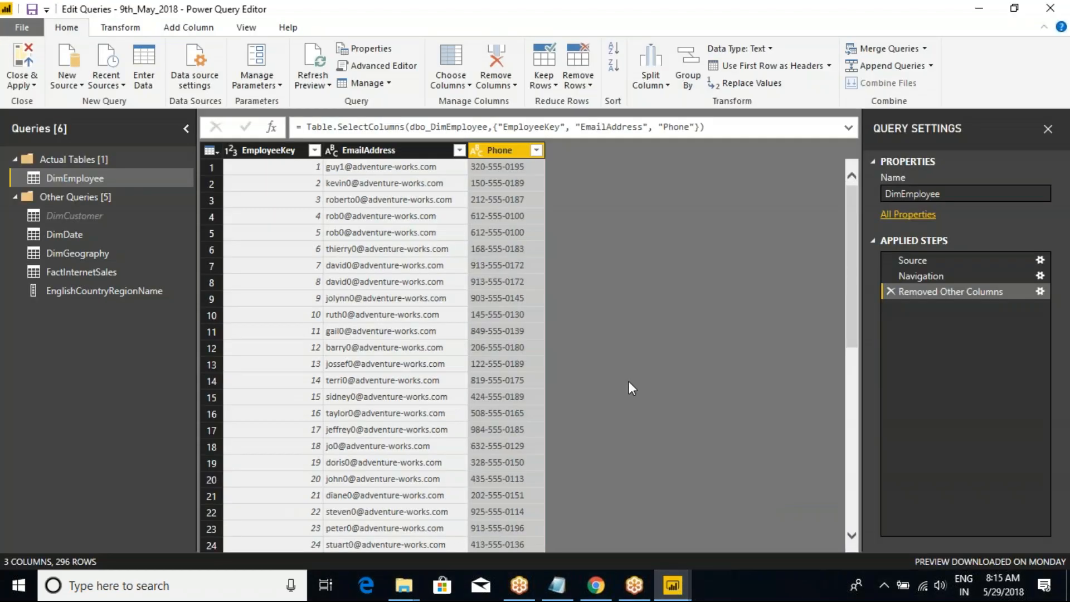
pyautogui.click(65, 235)
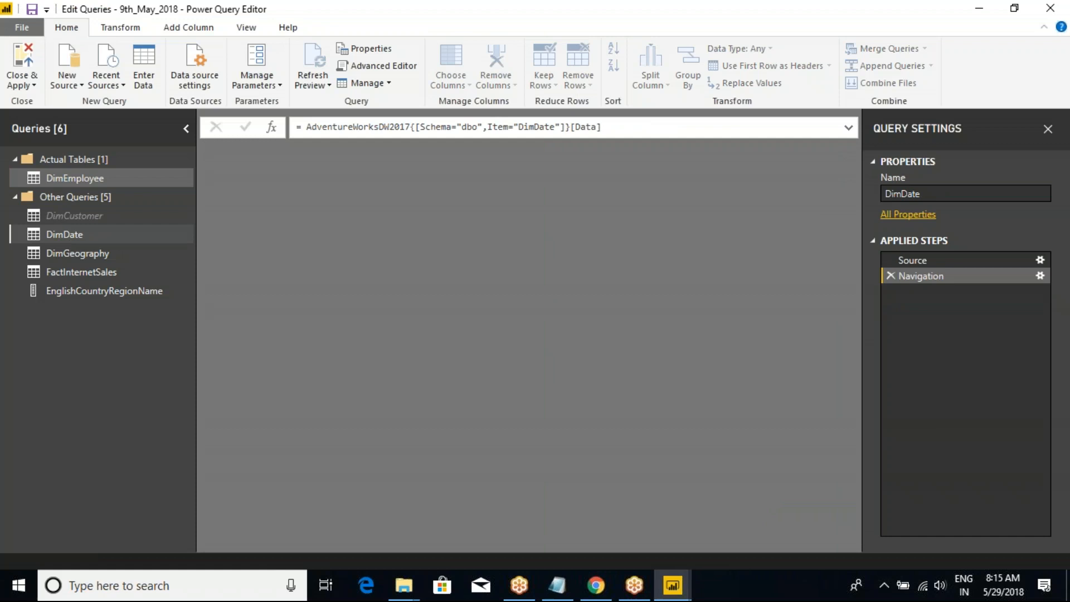
pyautogui.click(74, 215)
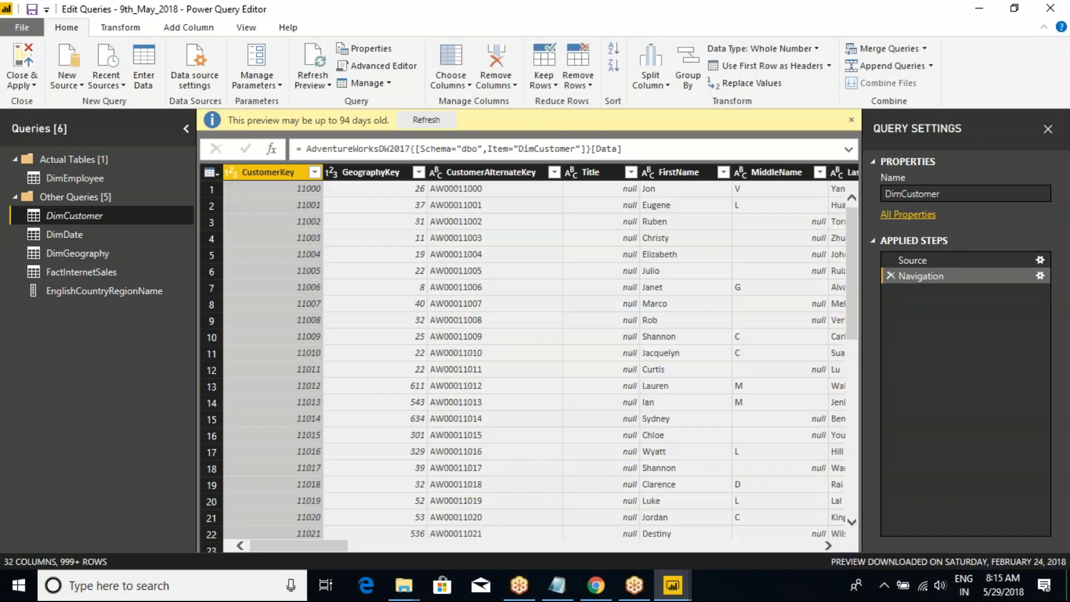
pyautogui.click(64, 236)
pyautogui.rightClick(71, 257)
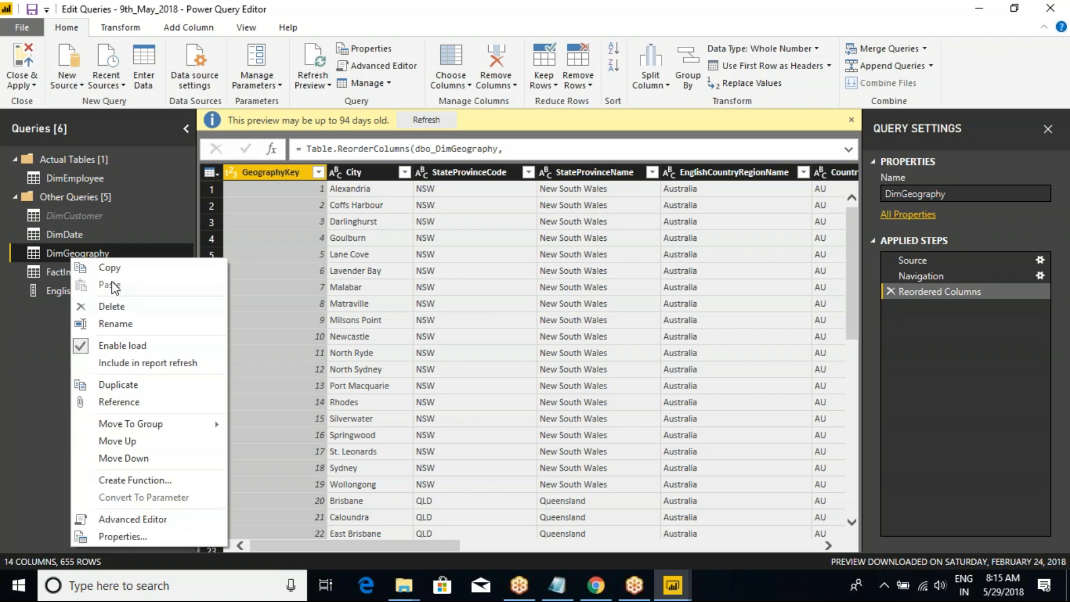
pyautogui.click(322, 28)
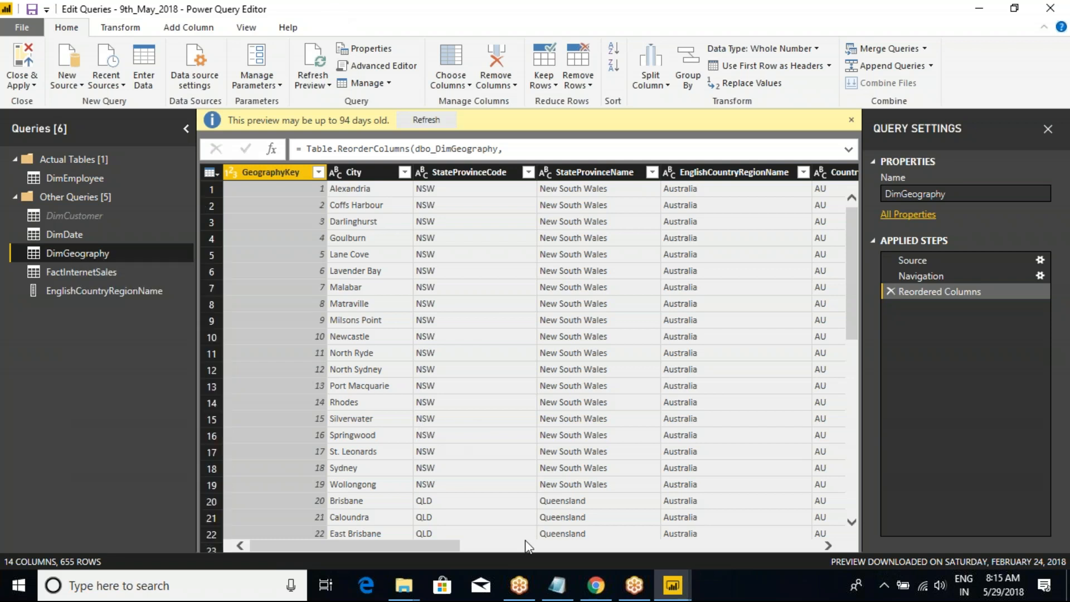
# Step: Switch back to the class notes in Notepad and review the in-progress Column Level Properties item
pyautogui.moveTo(677, 590)
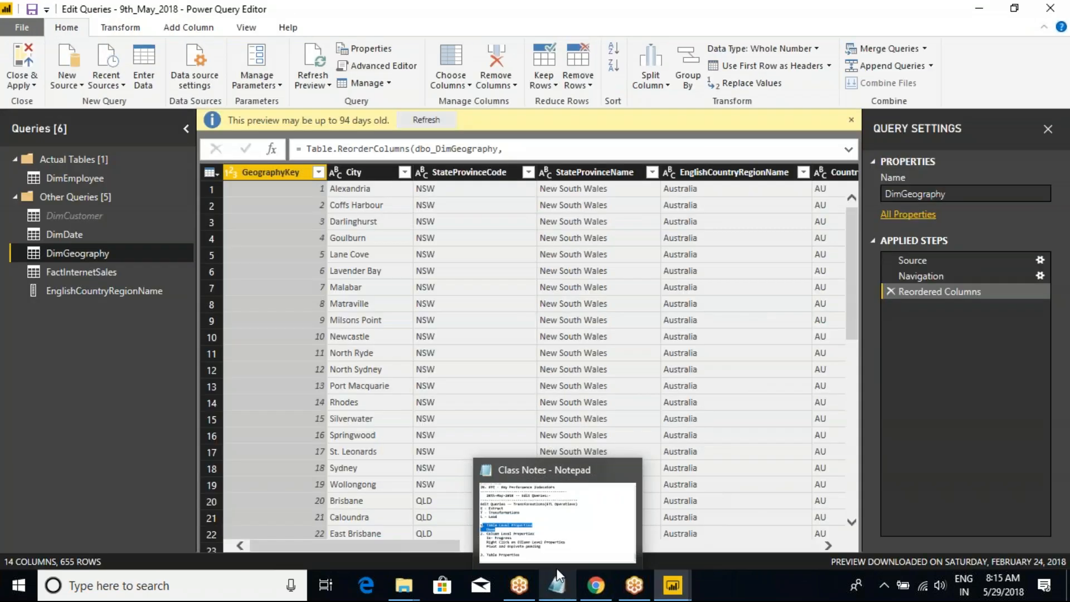
pyautogui.click(556, 583)
pyautogui.click(274, 335)
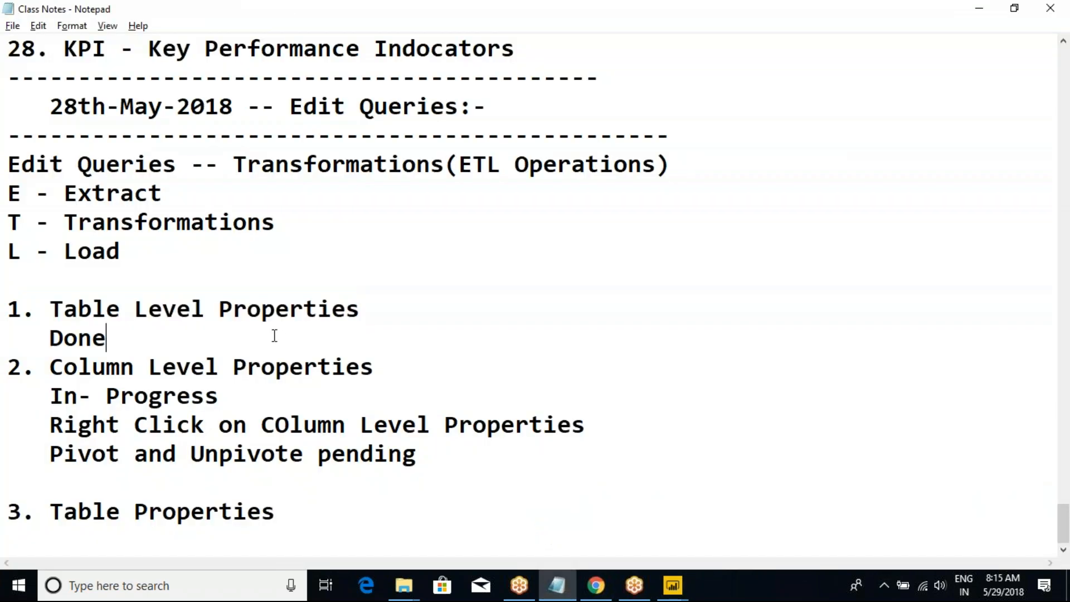
pyautogui.click(191, 368)
pyautogui.moveTo(51, 396); pyautogui.dragTo(246, 394)
pyautogui.click(248, 394)
pyautogui.moveTo(50, 397); pyautogui.dragTo(236, 393)
pyautogui.click(236, 393)
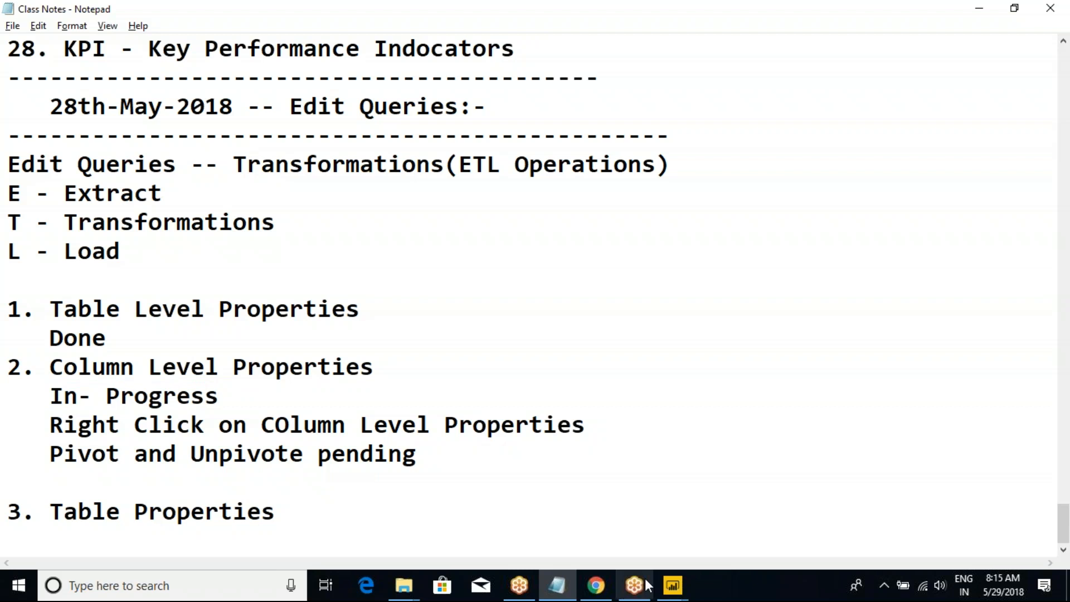
# Step: In the Power Query Editor, view the column-level options of StateProvinceName in DimGeography and check them against the class notes
pyautogui.moveTo(674, 591)
pyautogui.click(734, 523)
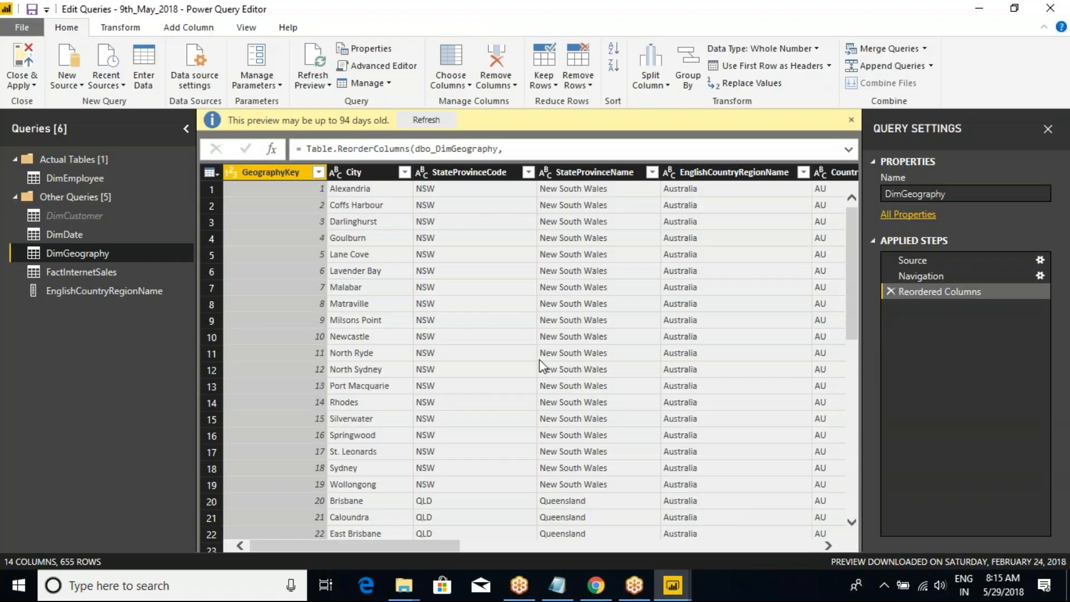
pyautogui.click(573, 172)
pyautogui.rightClick(573, 172)
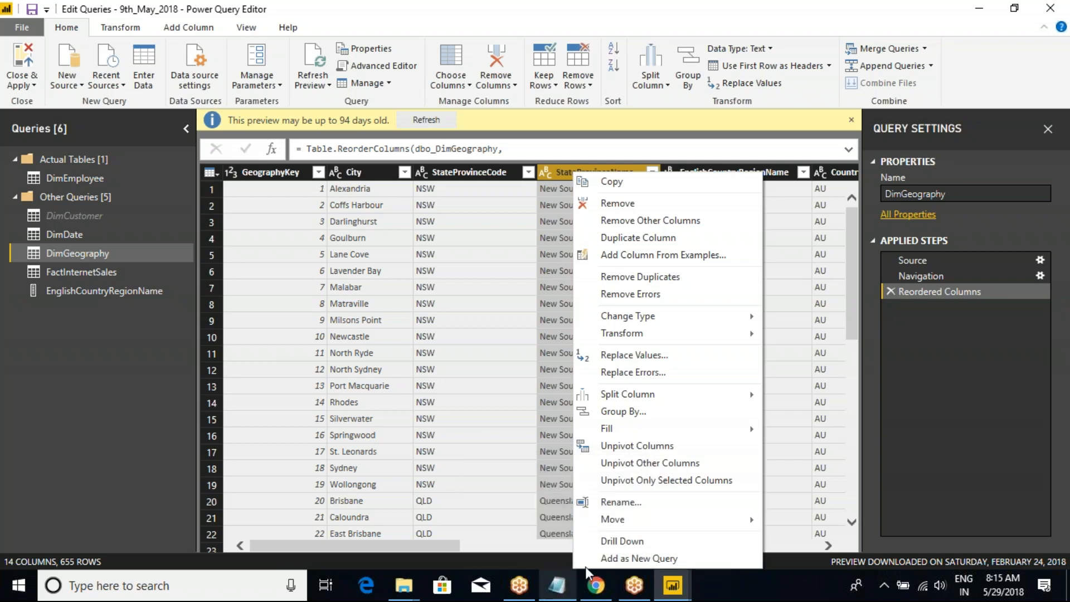
pyautogui.click(557, 552)
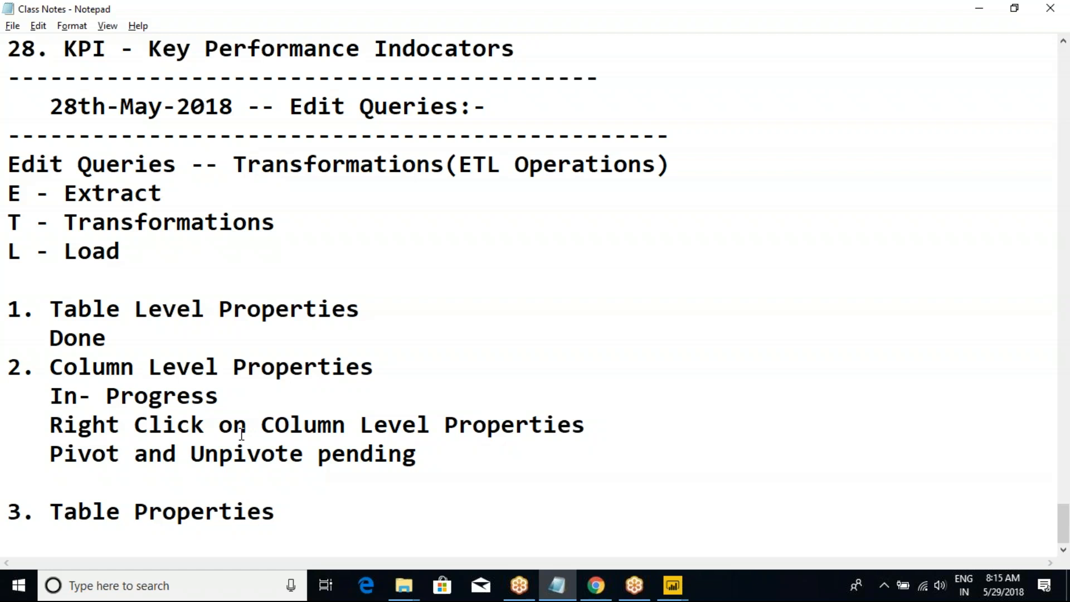
pyautogui.hotkey('alt', 'Tab')
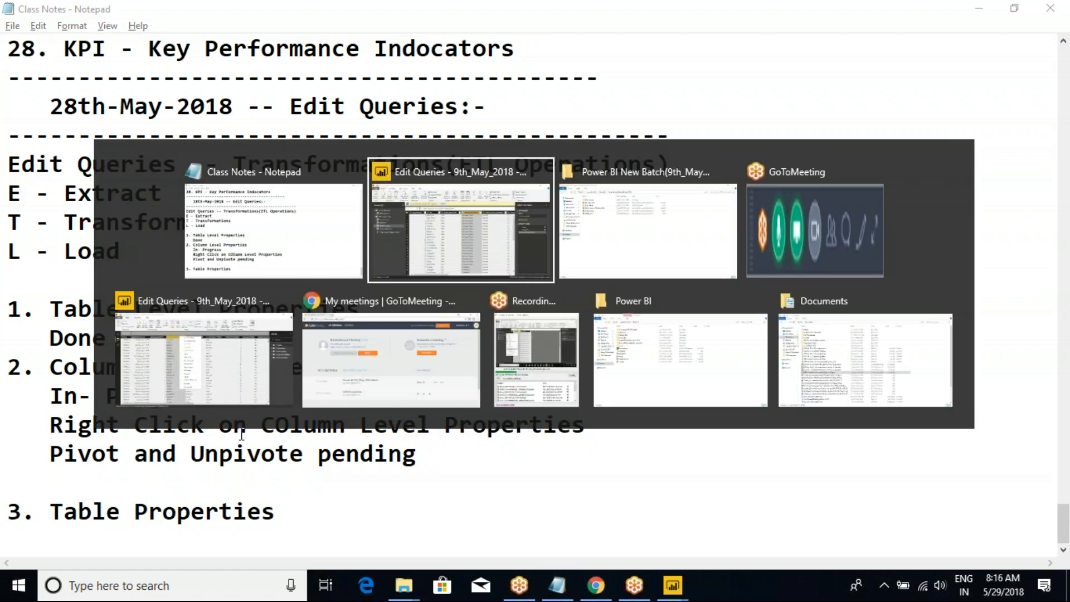
pyautogui.moveTo(515, 588)
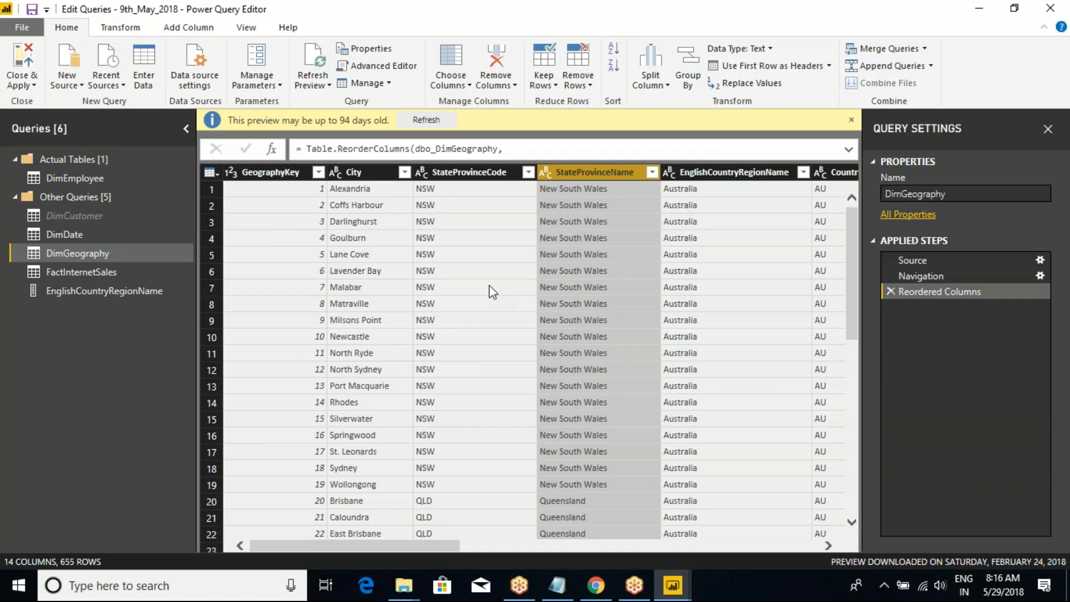
# Step: Enable load for the DimCustomer query and apply the query changes without closing the editor
pyautogui.click(56, 215)
pyautogui.rightClick(57, 215)
pyautogui.click(91, 299)
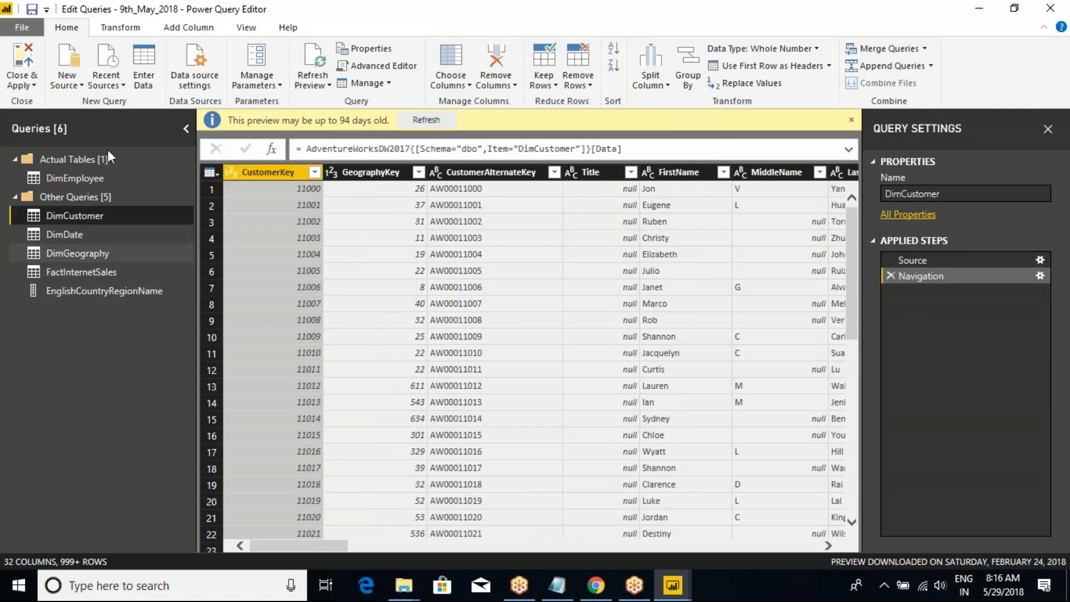
pyautogui.click(23, 85)
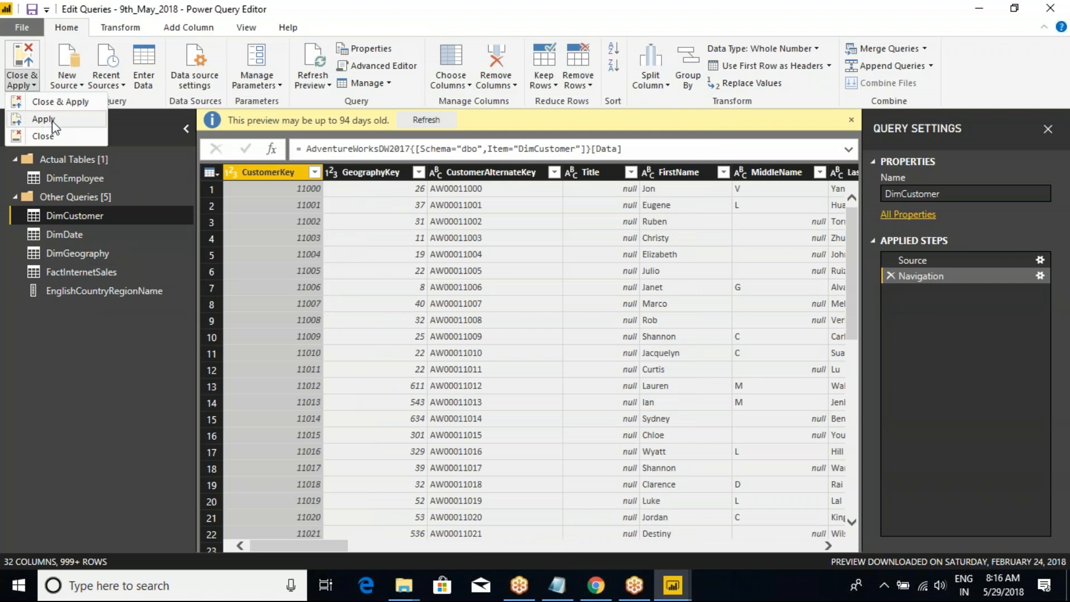
pyautogui.click(50, 120)
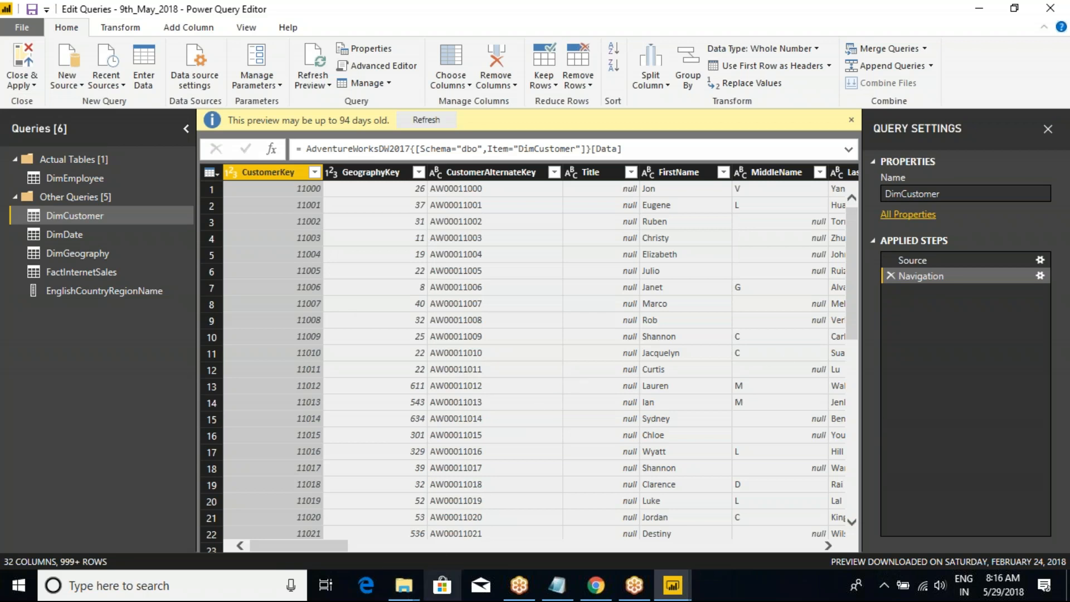
# Step: Open the pivot Excel workbook from the Power BI folder on Local Disk (D:)
pyautogui.moveTo(403, 586)
pyautogui.moveTo(404, 519)
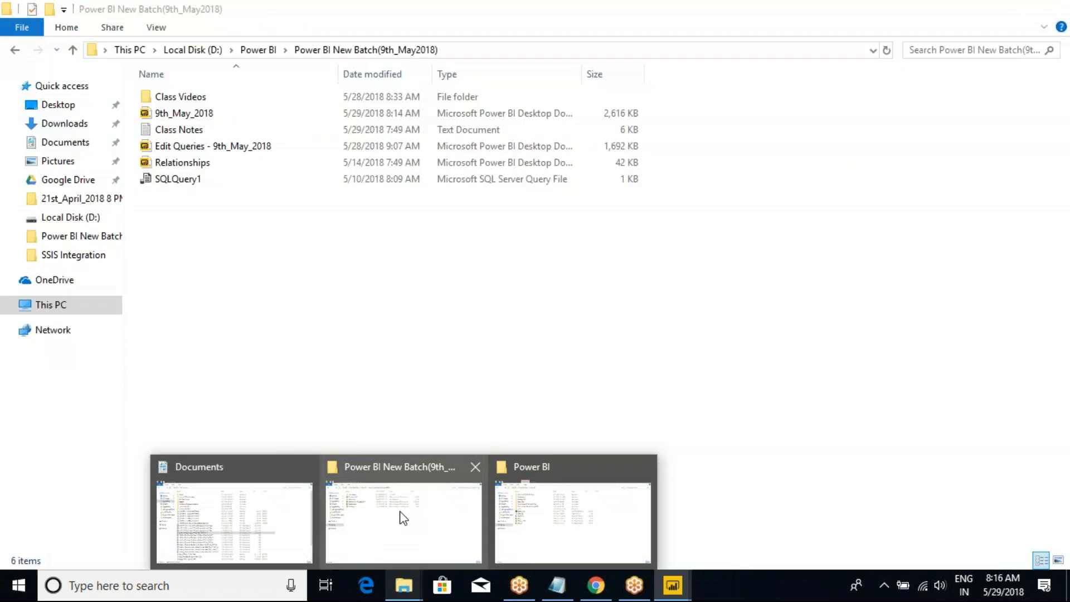
pyautogui.click(574, 524)
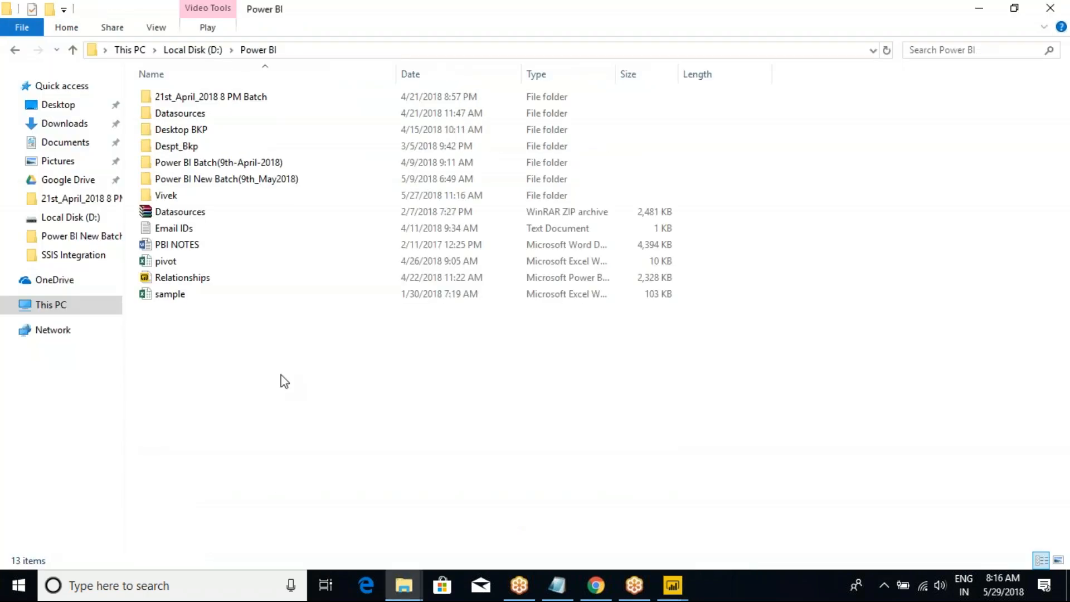
pyautogui.click(164, 262)
pyautogui.rightClick(164, 262)
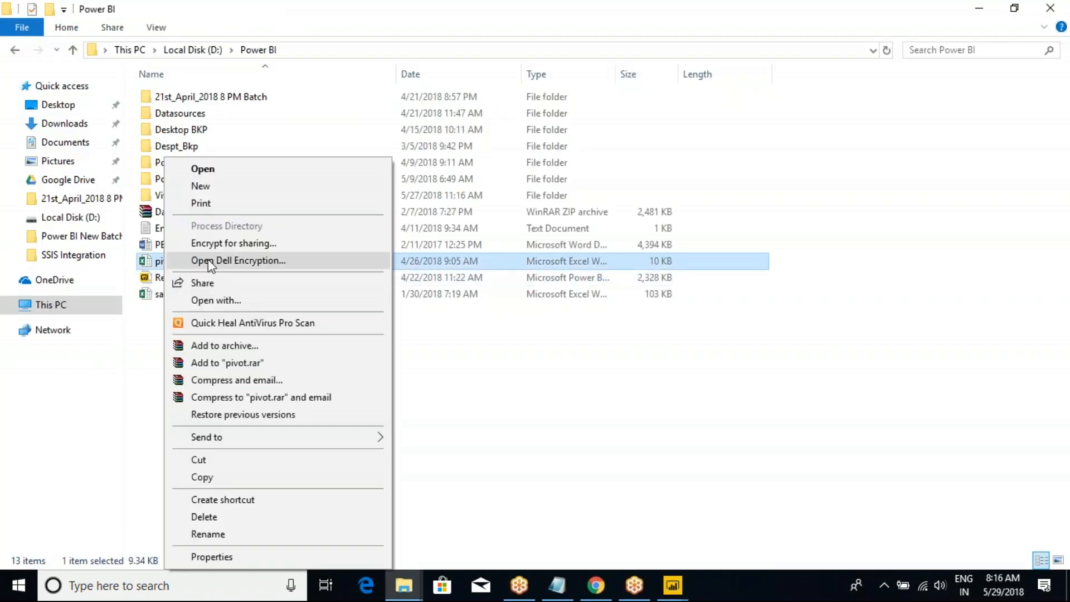
pyautogui.click(241, 169)
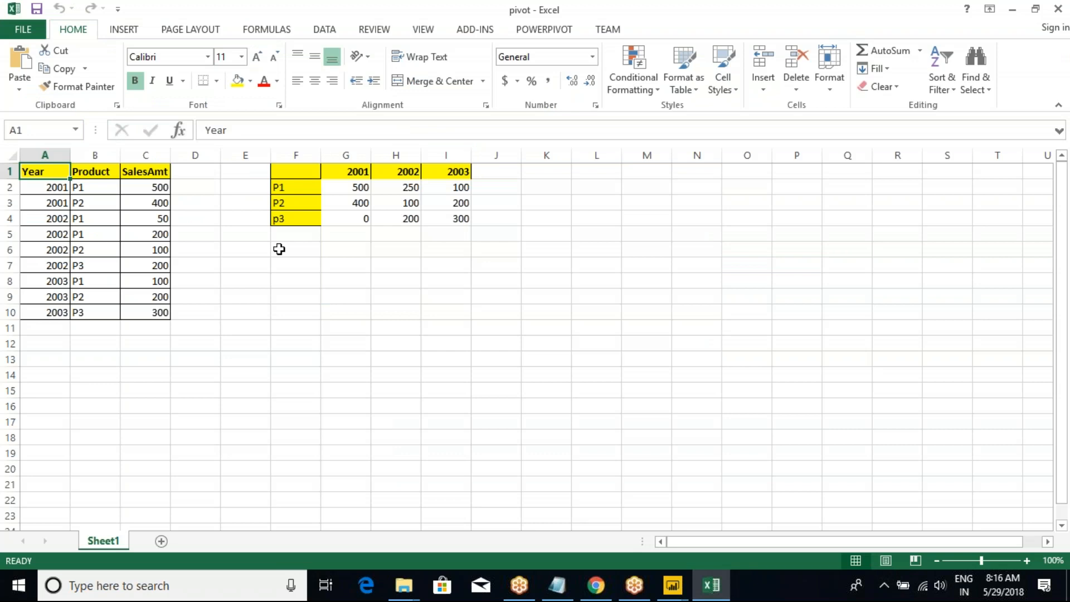
# Step: Examine the Year column and the product and sales entries for 2001 in the source table
pyautogui.click(277, 248)
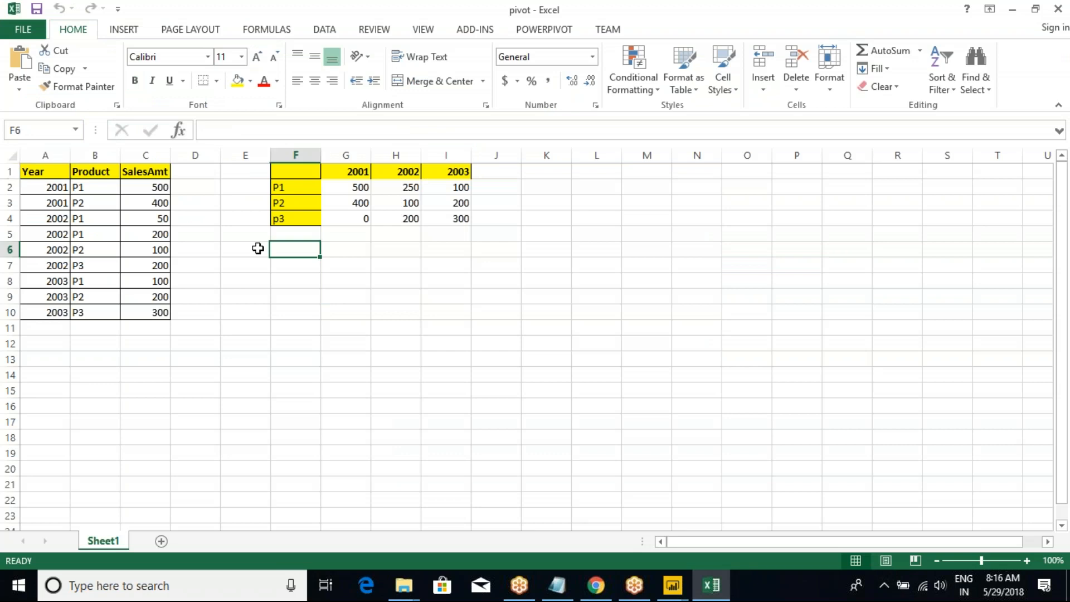
pyautogui.moveTo(47, 188); pyautogui.dragTo(44, 314)
pyautogui.click(90, 281)
pyautogui.moveTo(67, 191); pyautogui.dragTo(93, 202)
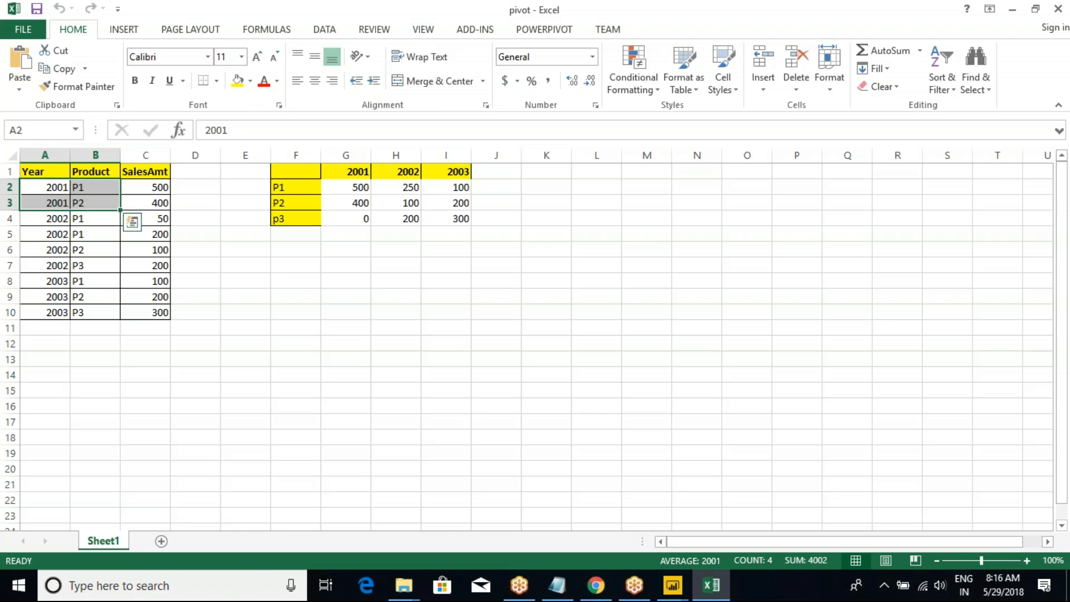
pyautogui.click(148, 190)
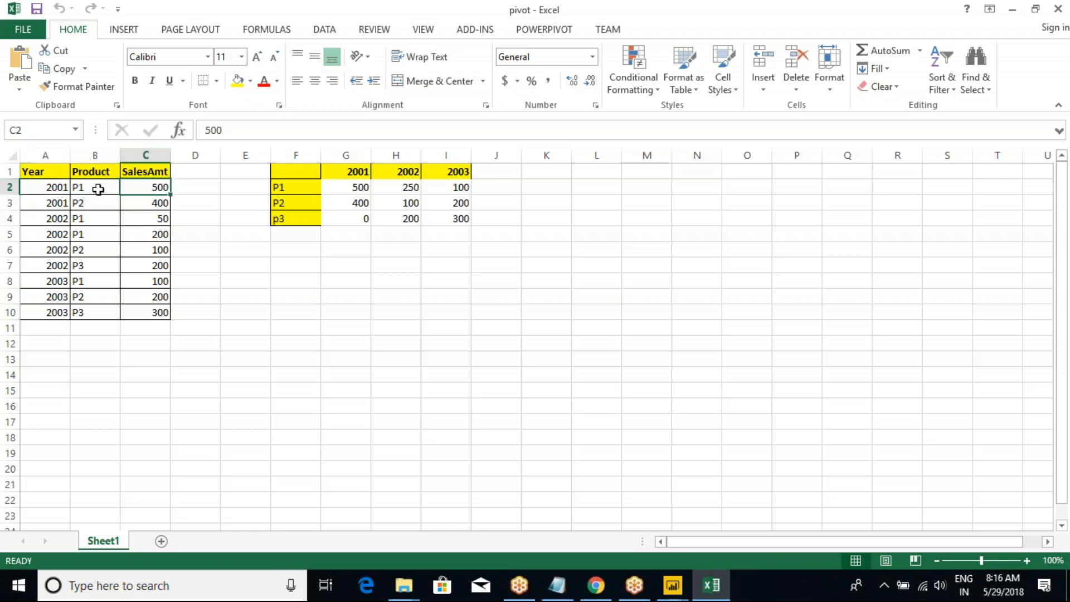
pyautogui.click(98, 189)
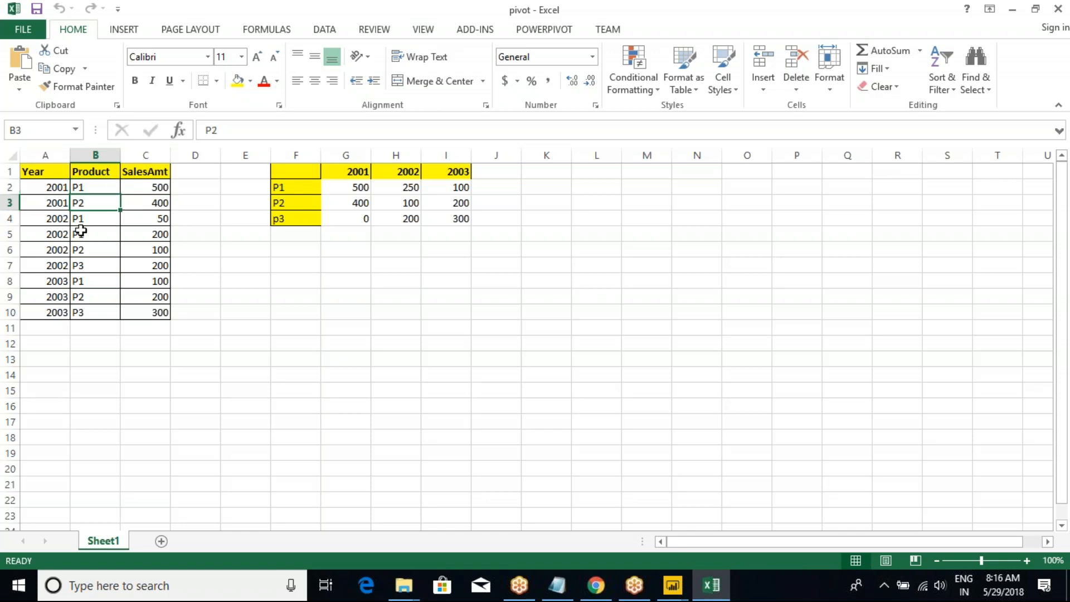
# Step: Colour the text of the 2002 rows (A4:C7) red and review the product entries for 2002 and 2003
pyautogui.moveTo(55, 219); pyautogui.dragTo(134, 265)
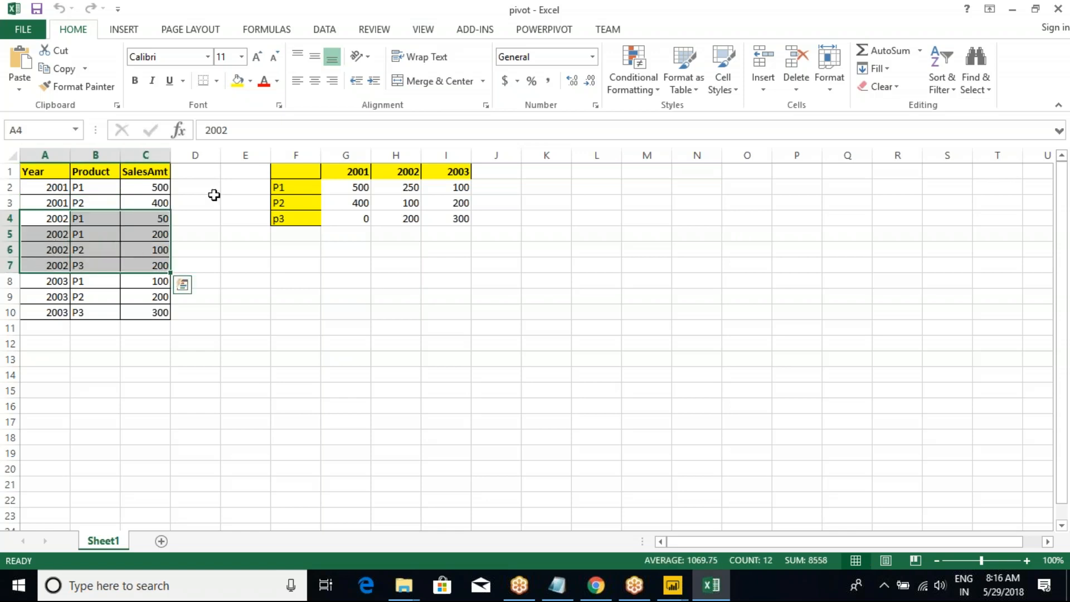
pyautogui.click(255, 82)
pyautogui.moveTo(114, 232); pyautogui.dragTo(88, 266)
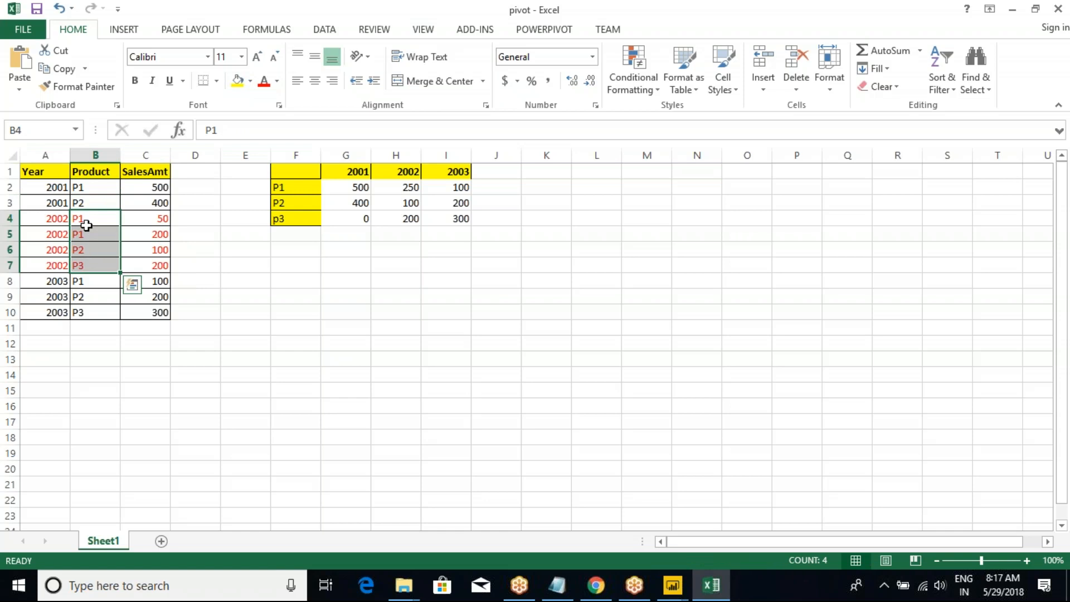
pyautogui.moveTo(86, 221); pyautogui.dragTo(136, 264)
pyautogui.click(96, 251)
pyautogui.click(136, 264)
pyautogui.moveTo(52, 282); pyautogui.dragTo(51, 308)
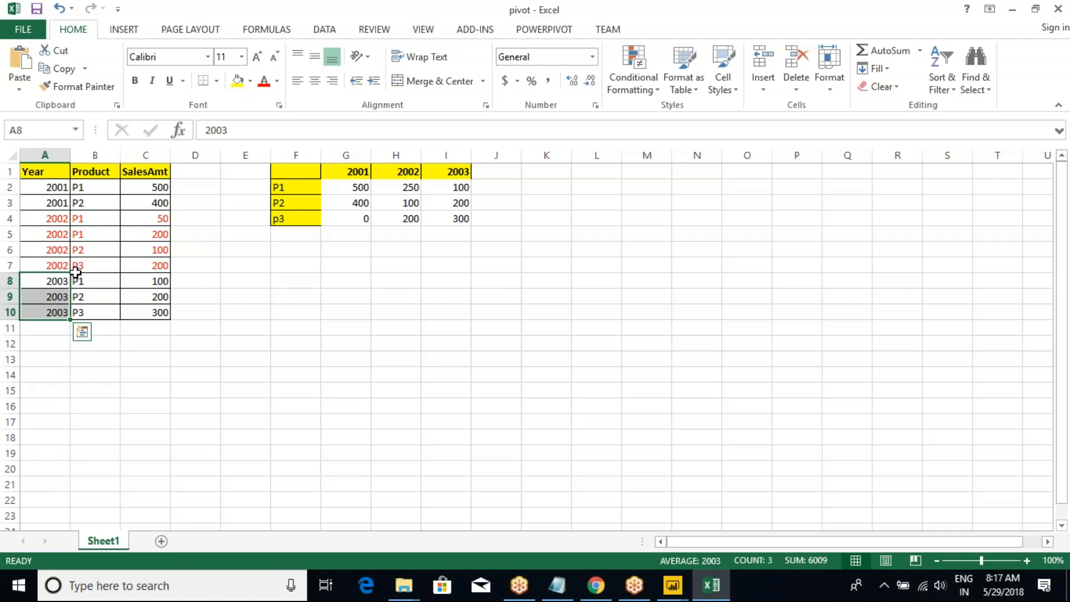
# Step: Apply all borders to the pivoted summary table in F1:I4
pyautogui.moveTo(297, 173); pyautogui.dragTo(436, 216)
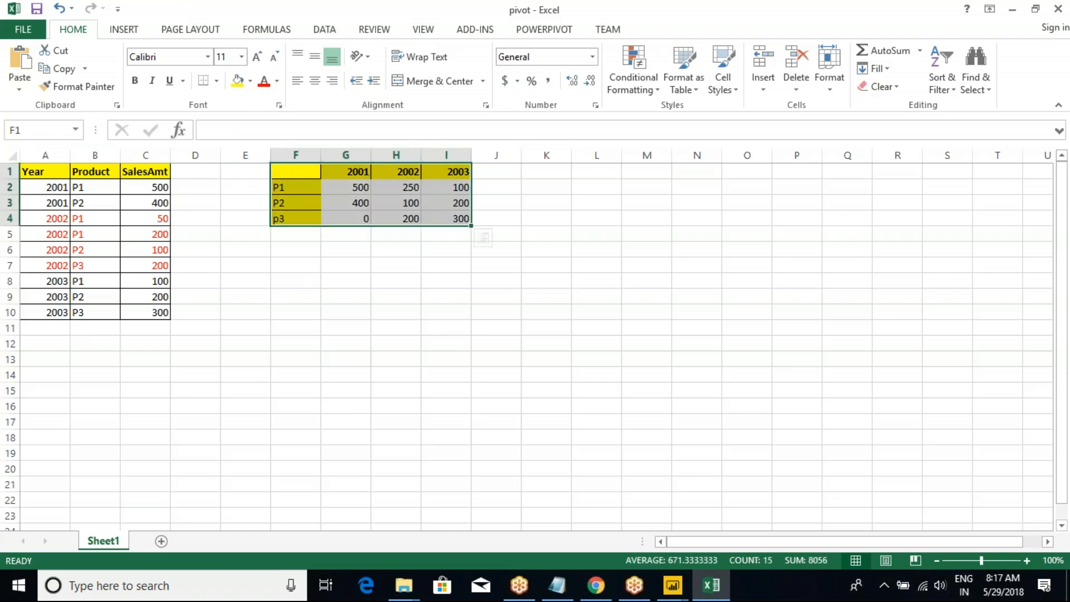
pyautogui.click(217, 81)
pyautogui.click(215, 214)
pyautogui.click(326, 233)
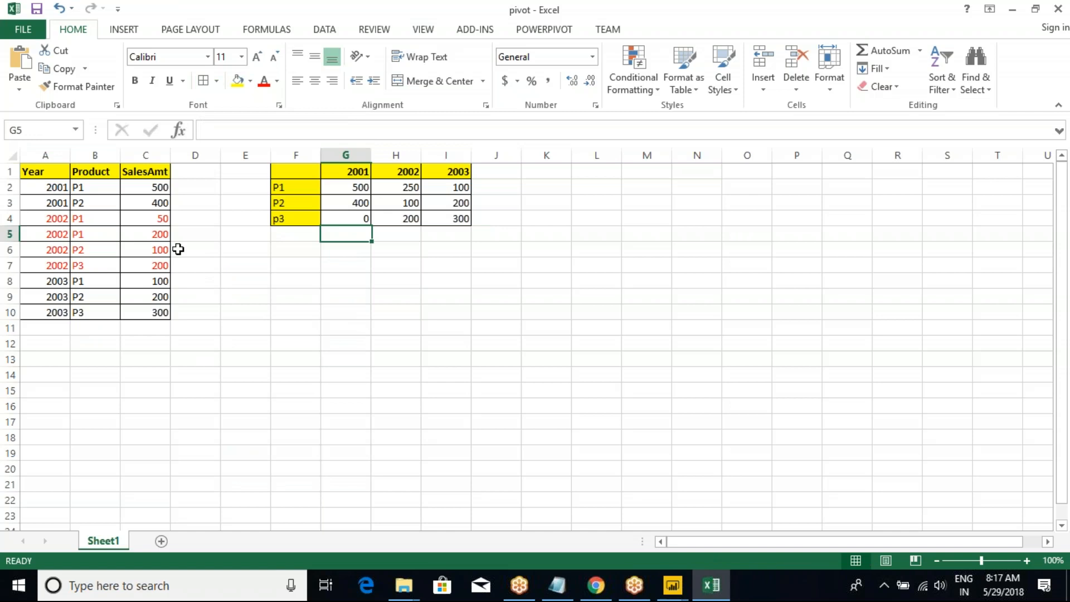
# Step: Compare the source table with the pivoted table, checking how the distinct Year values become column headings
pyautogui.moveTo(45, 175); pyautogui.dragTo(132, 308)
pyautogui.moveTo(287, 172); pyautogui.dragTo(446, 218)
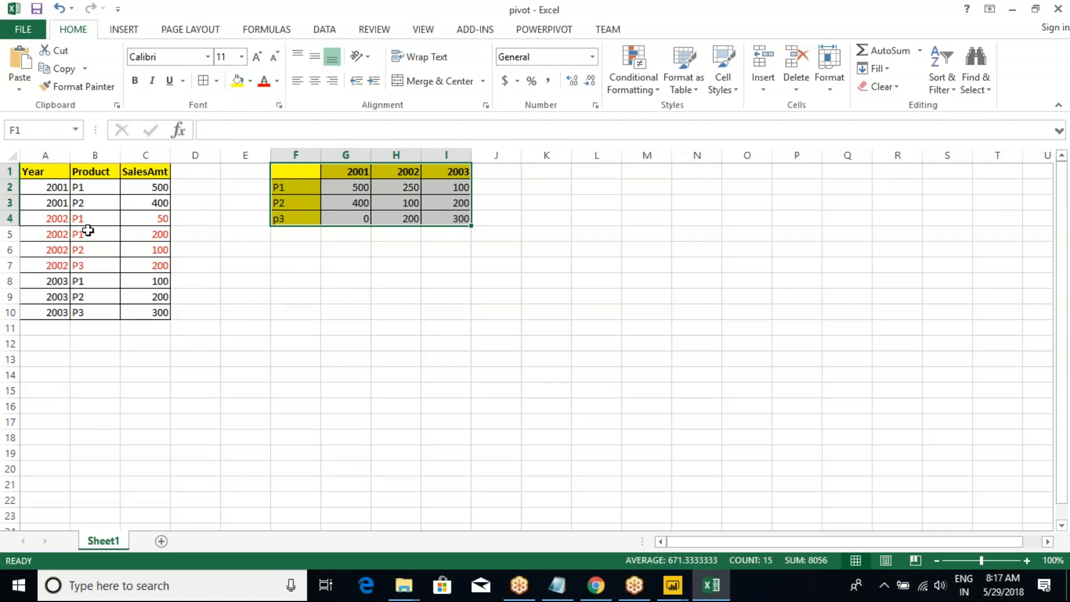
pyautogui.moveTo(53, 188); pyautogui.dragTo(54, 313)
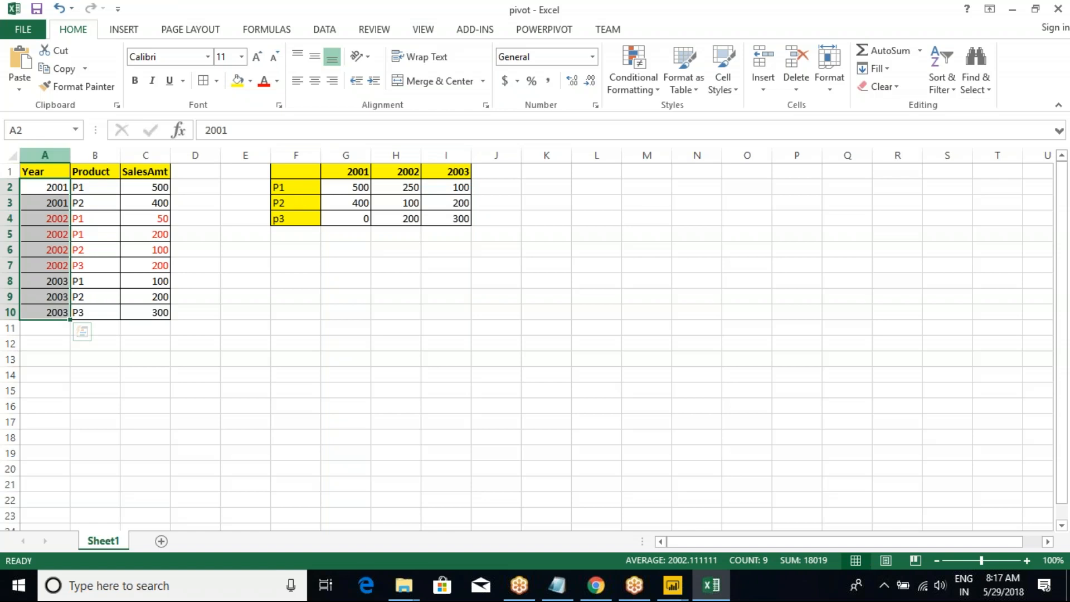
pyautogui.click(52, 217)
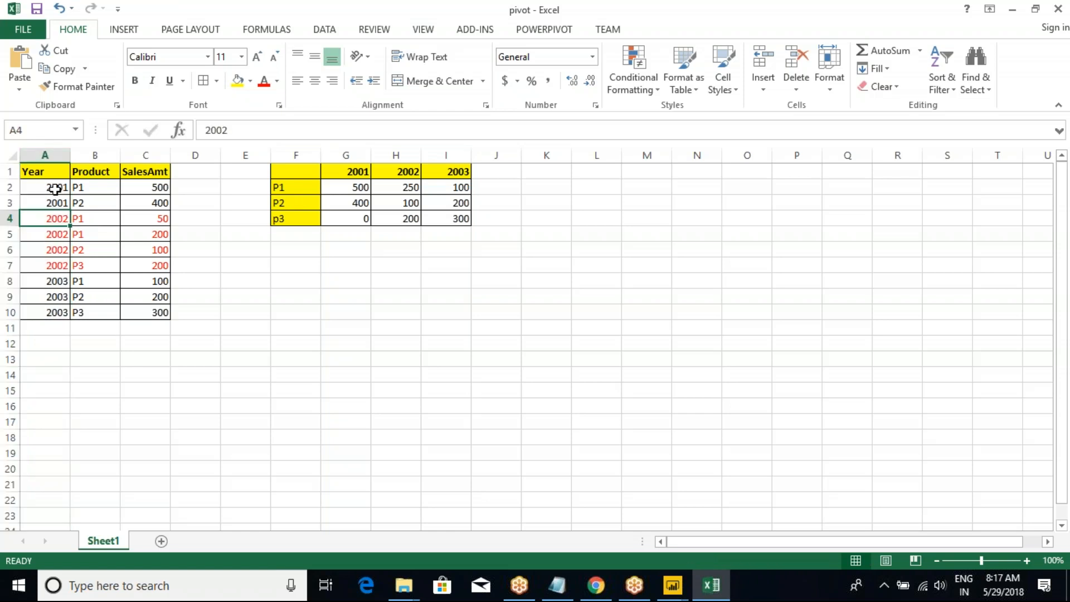
pyautogui.click(54, 188)
pyautogui.click(48, 220)
pyautogui.click(55, 282)
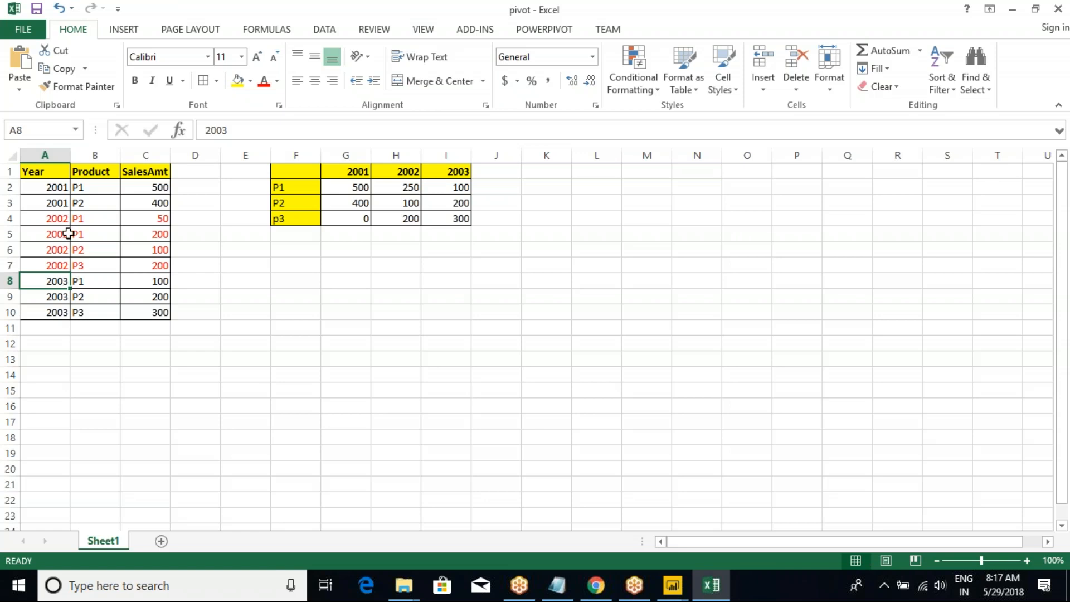
# Step: Compare the source Year values with the pivoted headings and trace the P1 sales amount for 2001 between both tables
pyautogui.moveTo(52, 192); pyautogui.dragTo(55, 312)
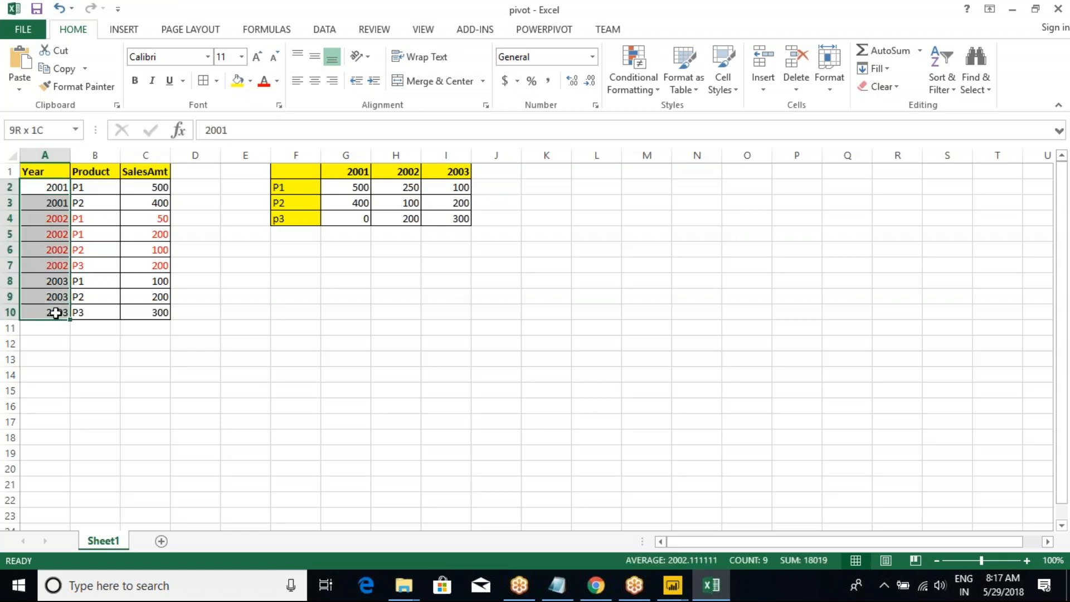
pyautogui.moveTo(353, 174); pyautogui.dragTo(454, 172)
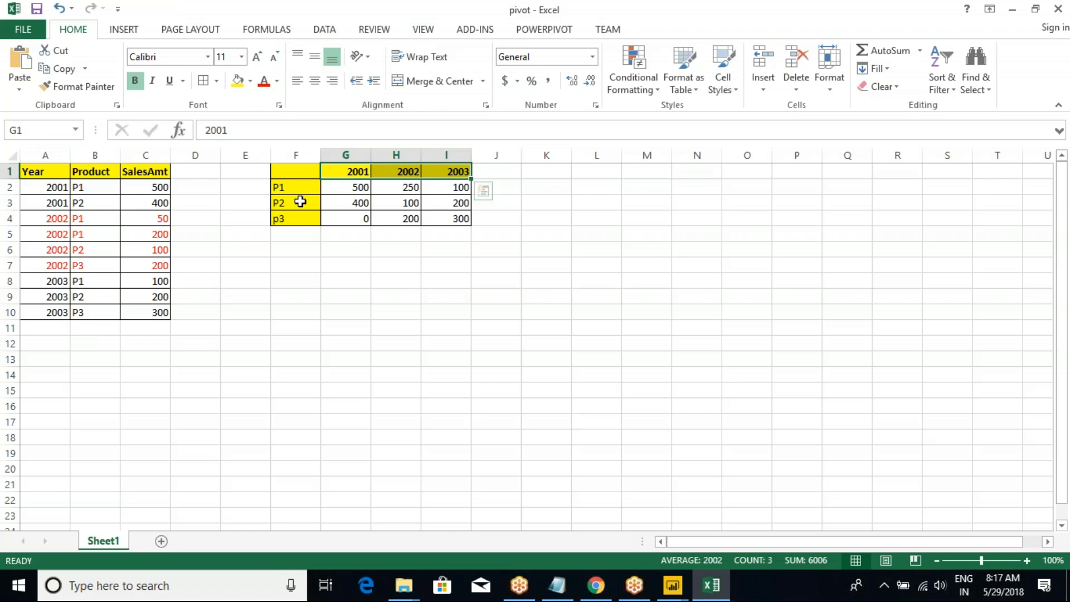
pyautogui.click(363, 172)
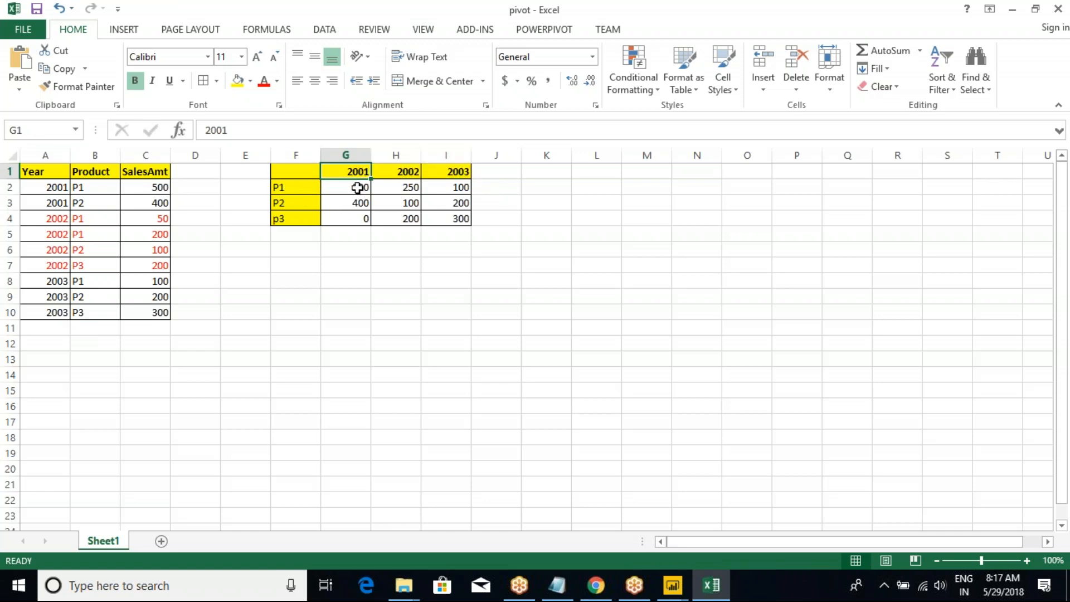
pyautogui.click(284, 188)
pyautogui.click(93, 191)
pyautogui.click(143, 191)
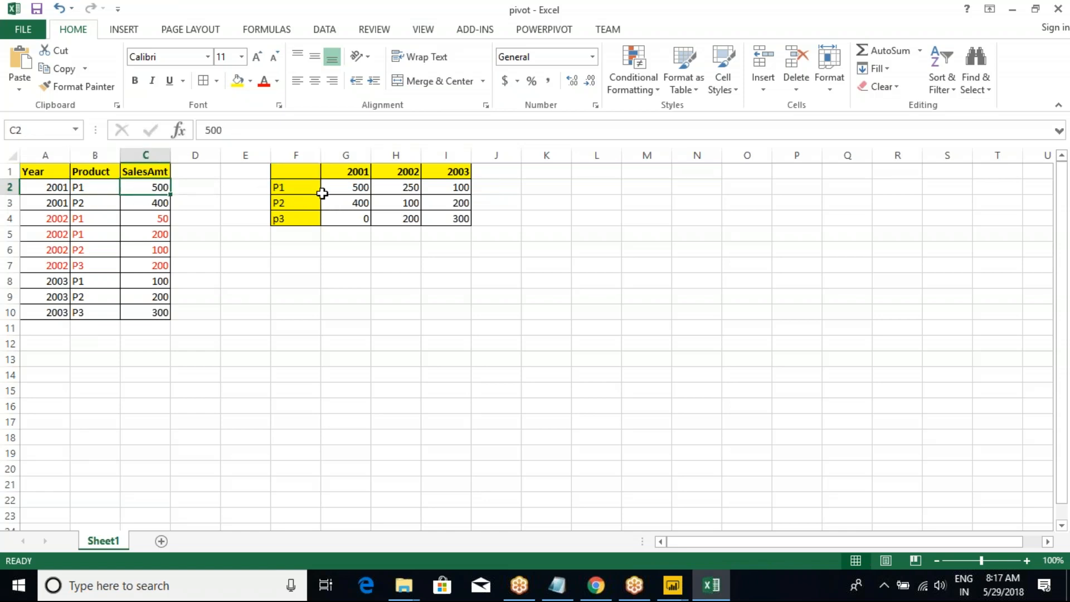
pyautogui.click(354, 188)
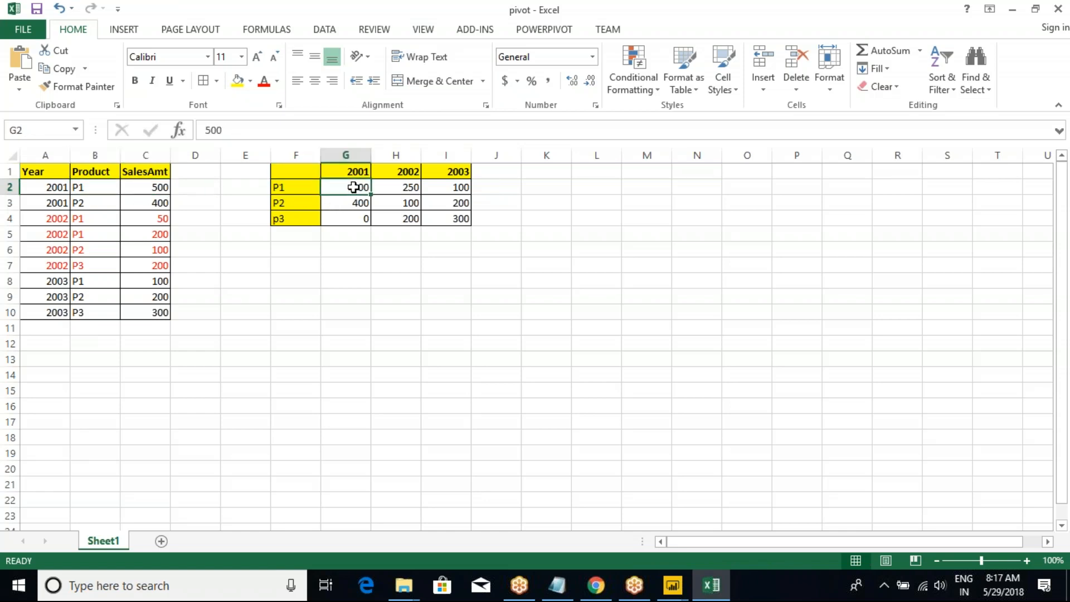
# Step: Trace how the two P1 sales entries for 2002 combine into the P1 cell under the pivoted 2002 heading
pyautogui.click(51, 220)
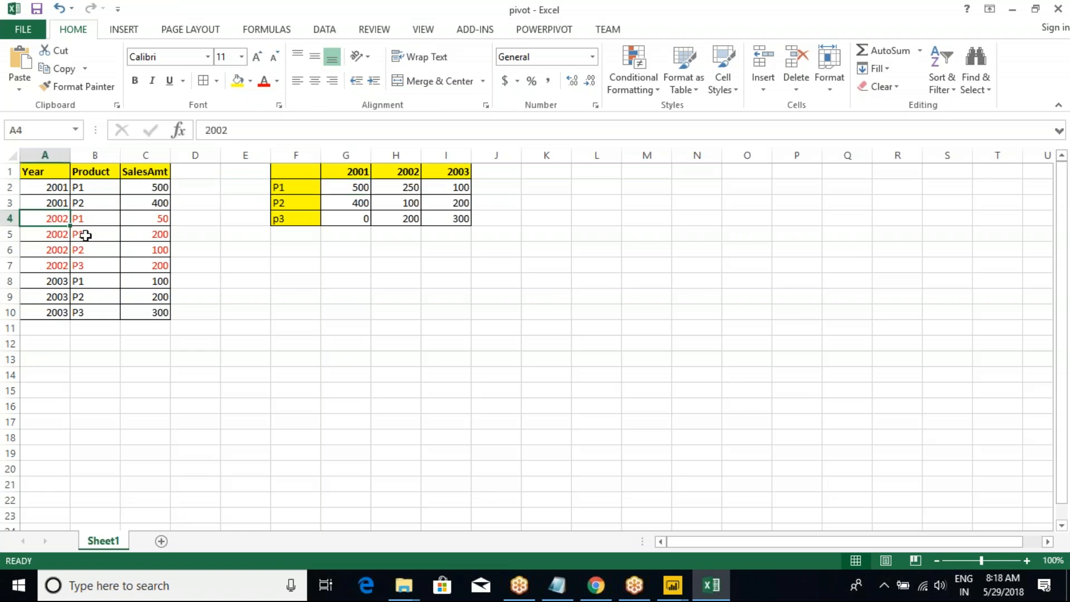
pyautogui.moveTo(88, 218); pyautogui.dragTo(148, 232)
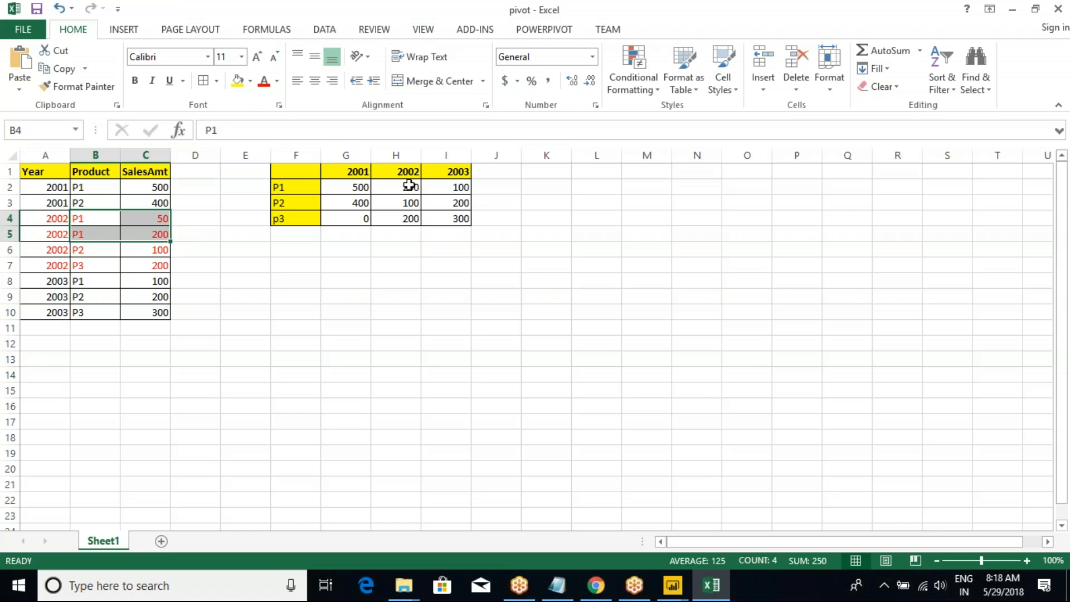
pyautogui.click(405, 172)
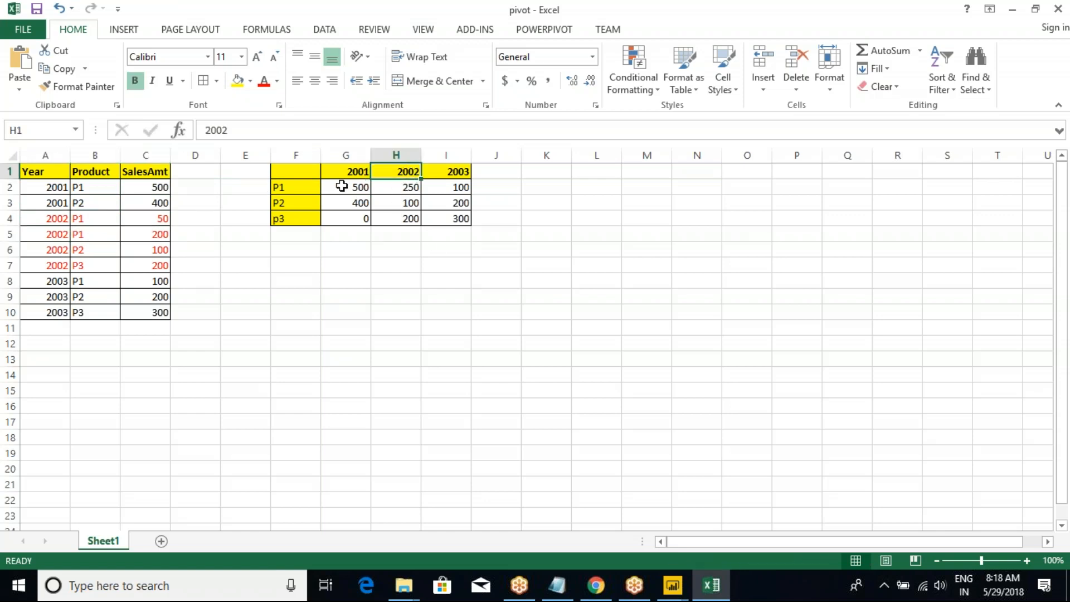
pyautogui.click(293, 188)
pyautogui.click(397, 192)
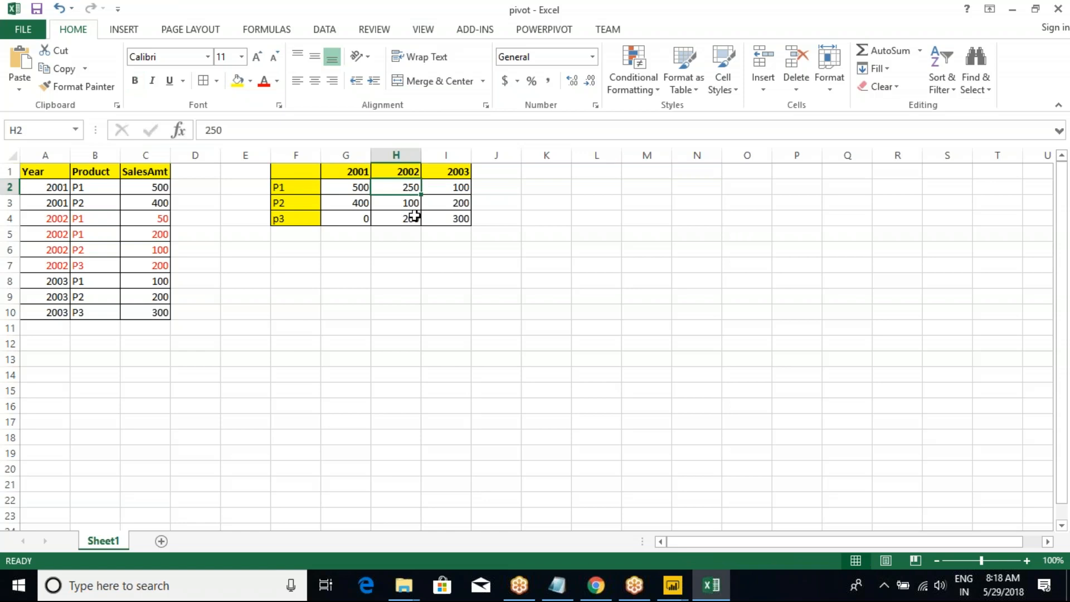
pyautogui.press('Return')
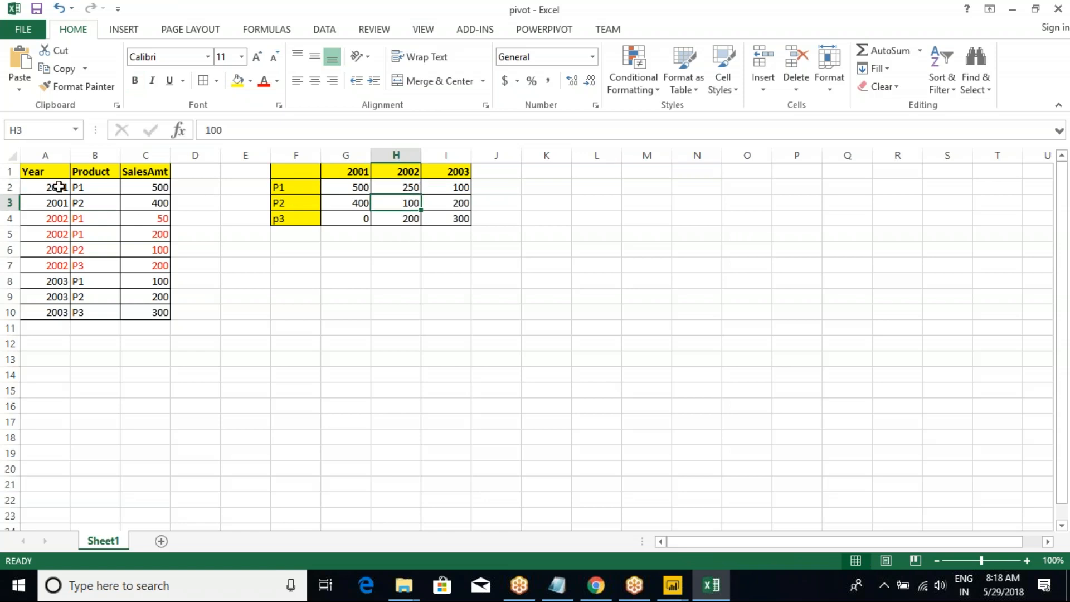
# Step: Compare the full source table A1:C10 with the pivoted table F1:I4, checking the Year column as the one being pivoted
pyautogui.moveTo(35, 172); pyautogui.dragTo(134, 313)
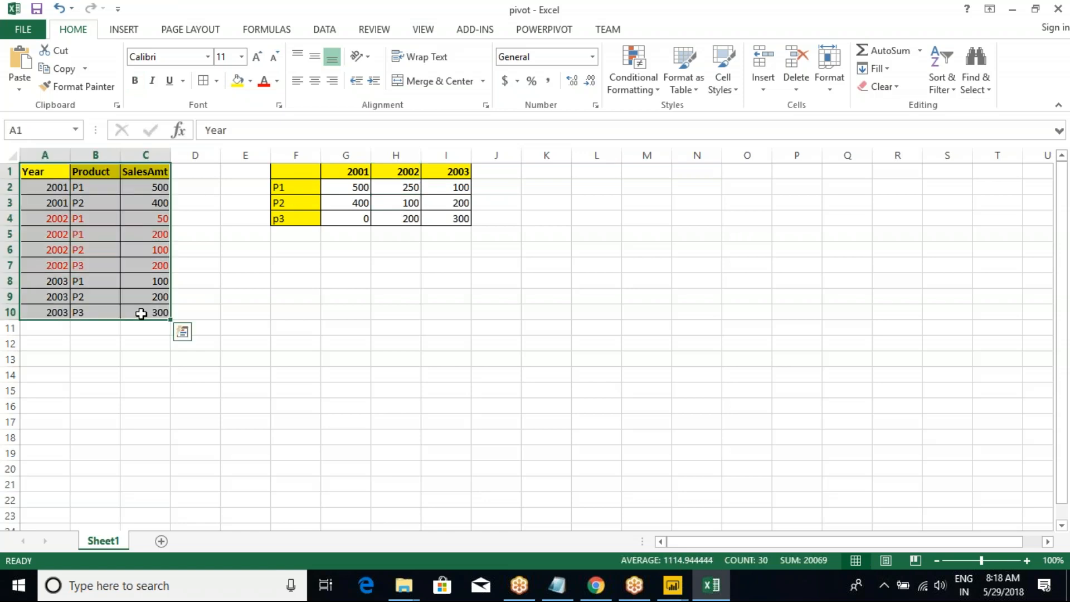
pyautogui.click(301, 172)
pyautogui.moveTo(302, 172); pyautogui.dragTo(443, 219)
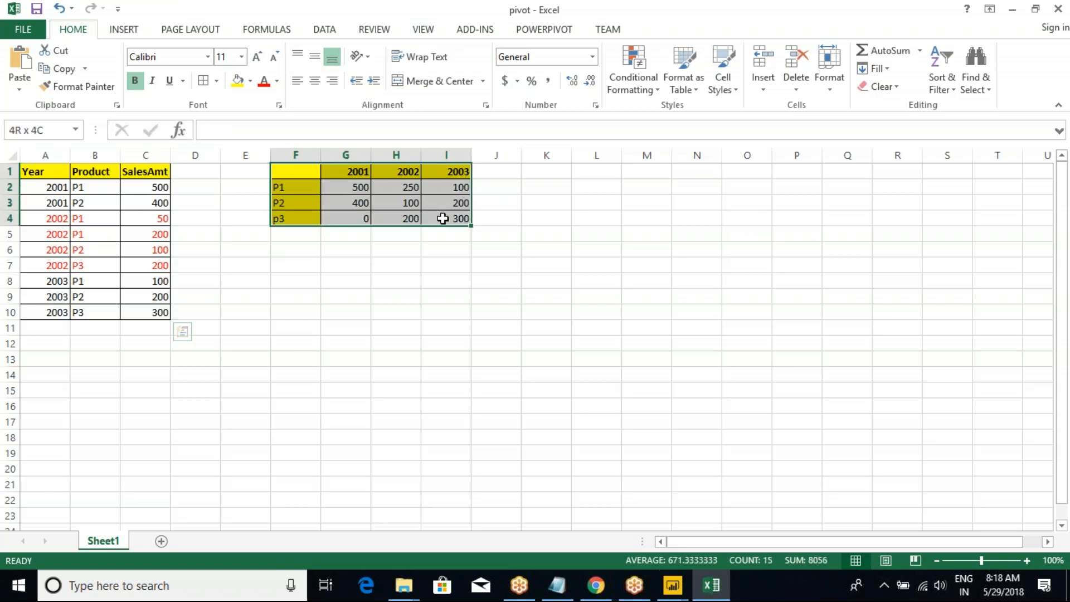
pyautogui.moveTo(60, 191); pyautogui.dragTo(55, 311)
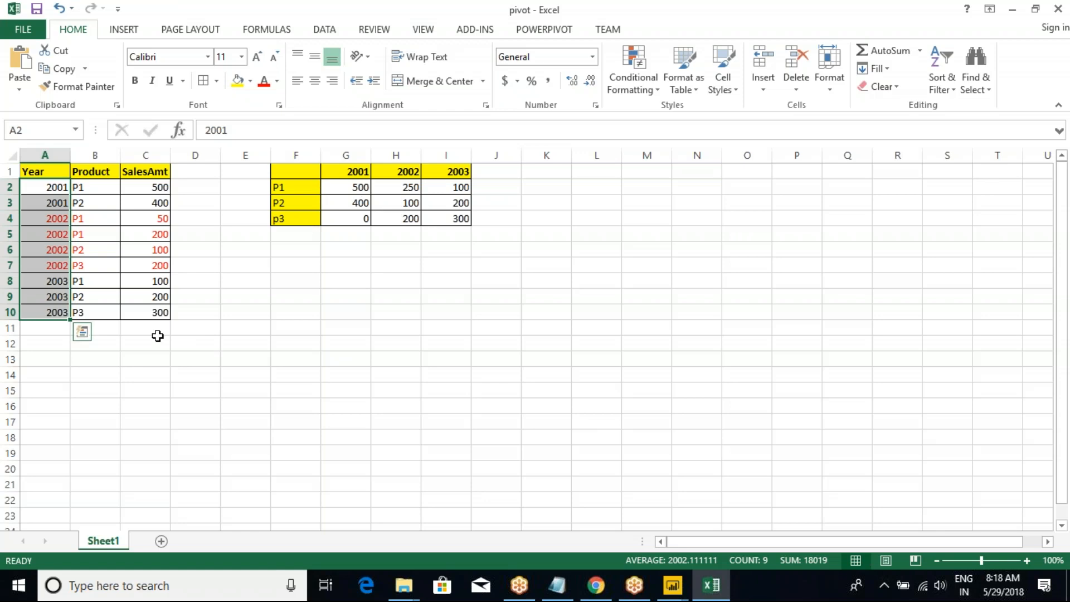
pyautogui.click(84, 221)
pyautogui.click(43, 177)
pyautogui.moveTo(43, 178); pyautogui.dragTo(153, 313)
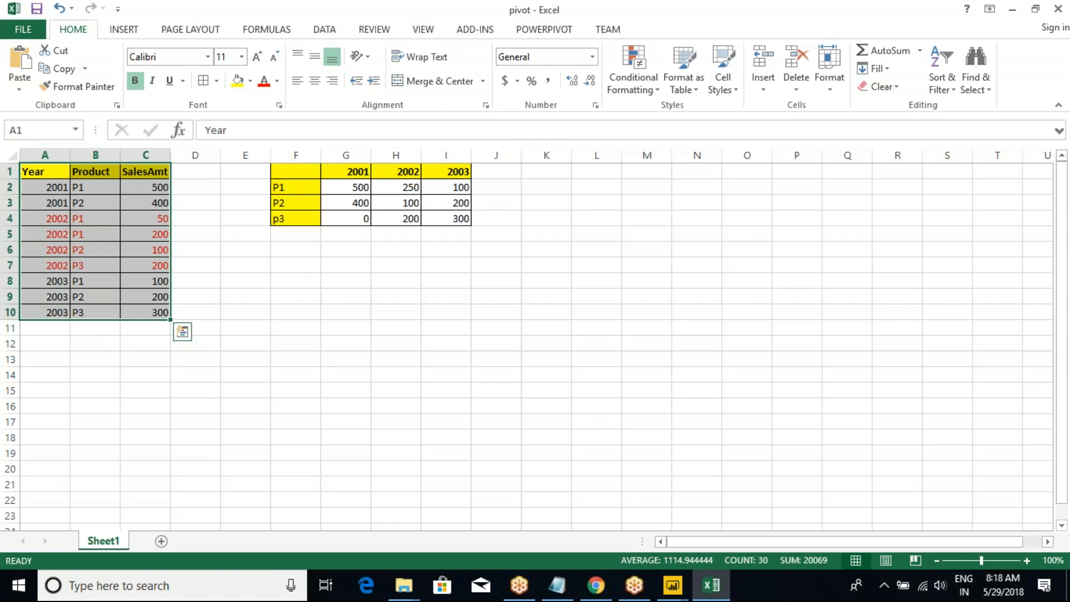
# Step: Switch to the Power Query Editor and display the DimEmployee query
pyautogui.hotkey('alt', 'Tab')
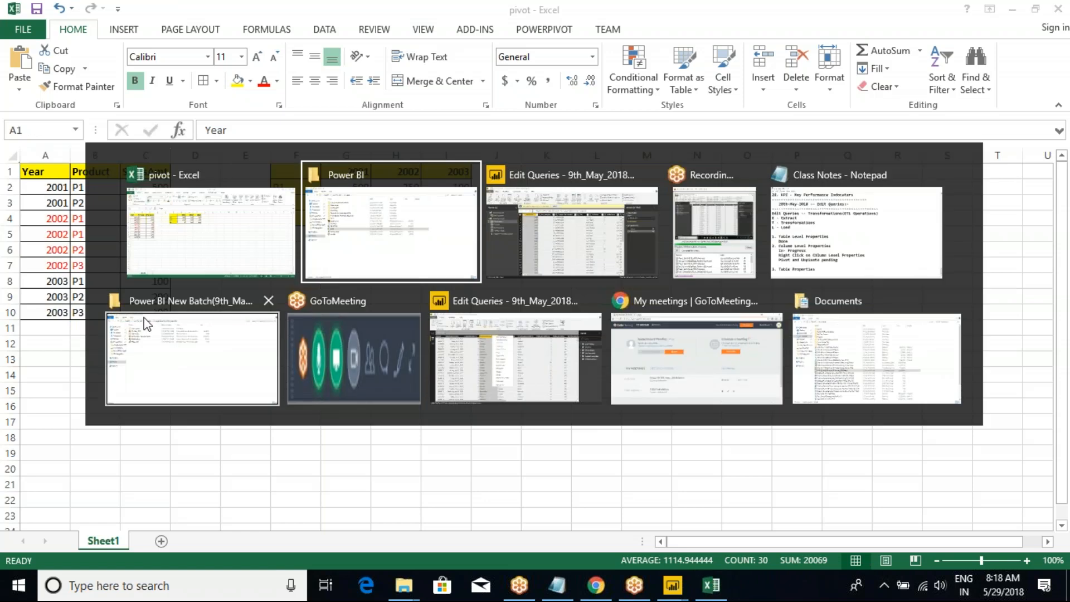
pyautogui.hotkey('alt', 'Tab')
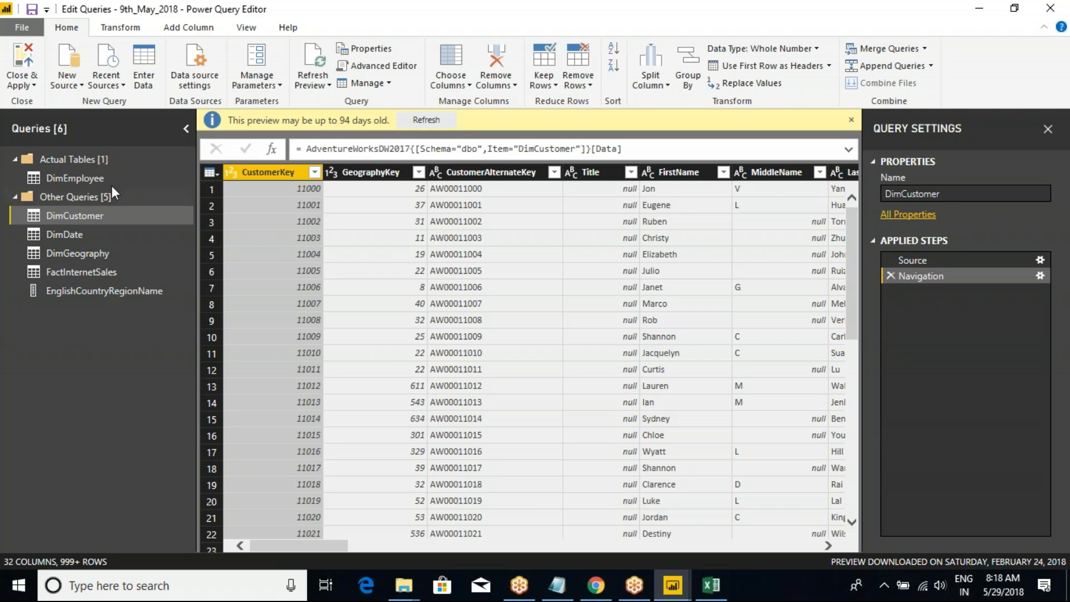
pyautogui.click(70, 177)
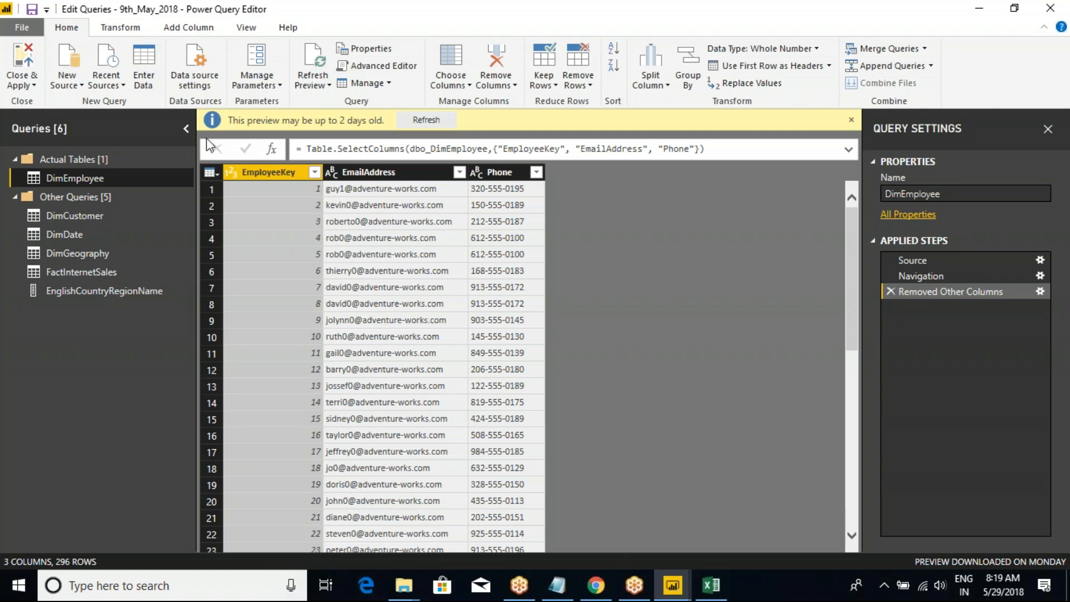
# Step: Look at the Enter Data command in the main Power BI Desktop window, and return to the Power Query Editor
pyautogui.click(672, 584)
pyautogui.click(624, 538)
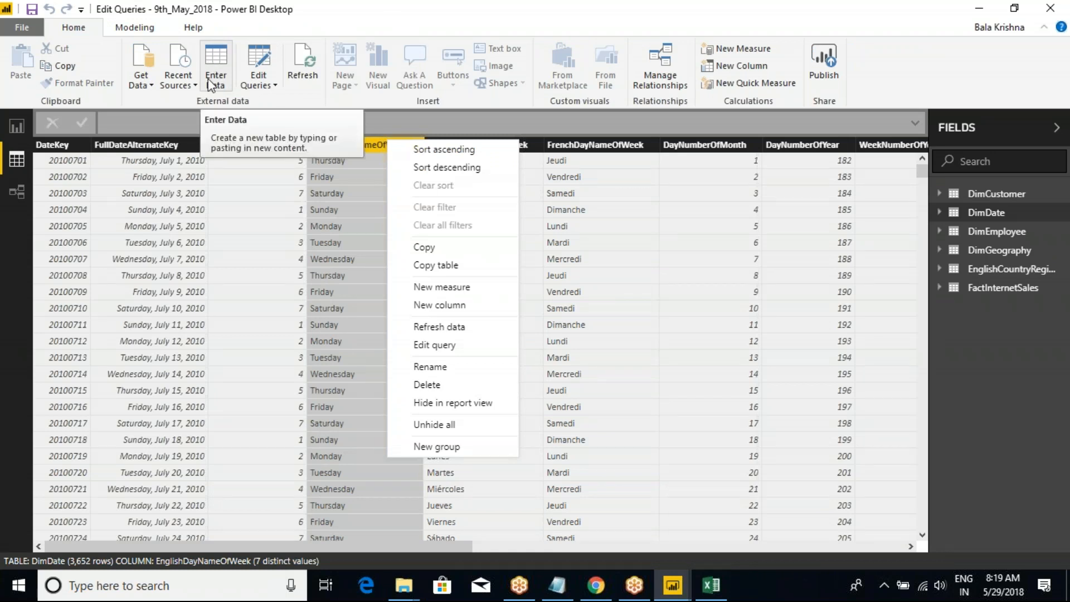
pyautogui.click(674, 587)
pyautogui.click(731, 527)
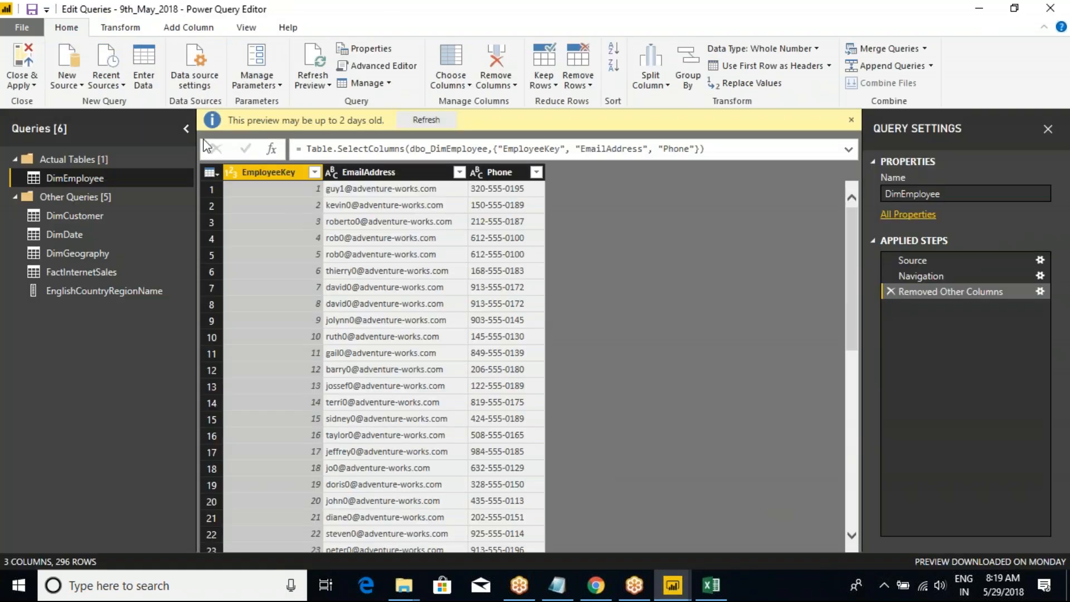
# Step: Start a manually entered table in Power Query and name it Prod_Details
pyautogui.click(146, 72)
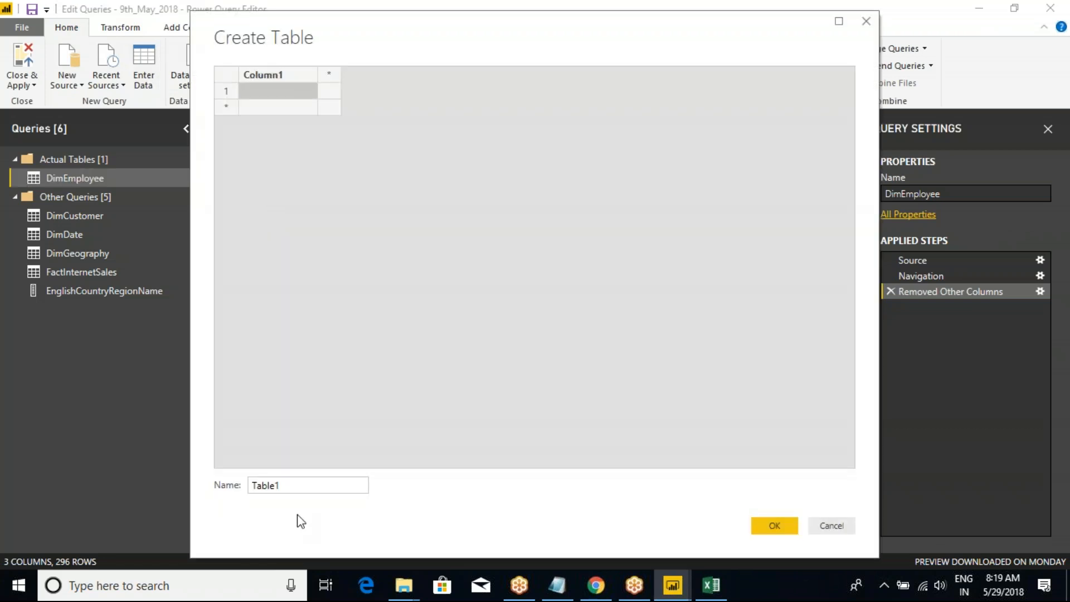
pyautogui.press('Tab')
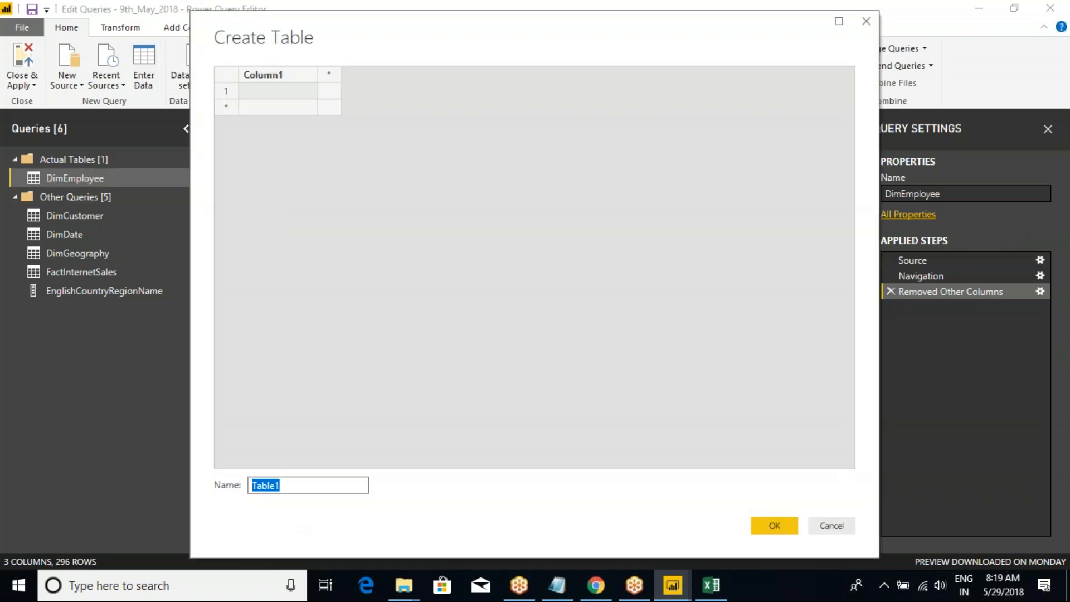
pyautogui.write('Prod')
pyautogui.write('_Deta')
# Step: Rename the first column of the new table as Year, checking the header in the Excel source table
pyautogui.doubleClick(263, 75)
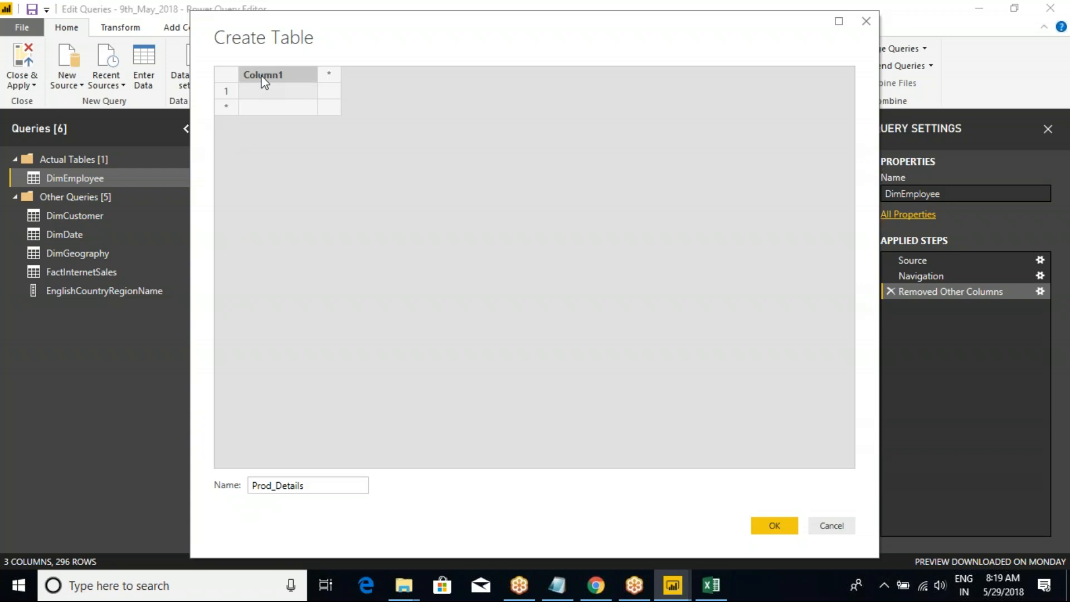
pyautogui.hotkey('alt', 'Tab')
pyautogui.click(29, 171)
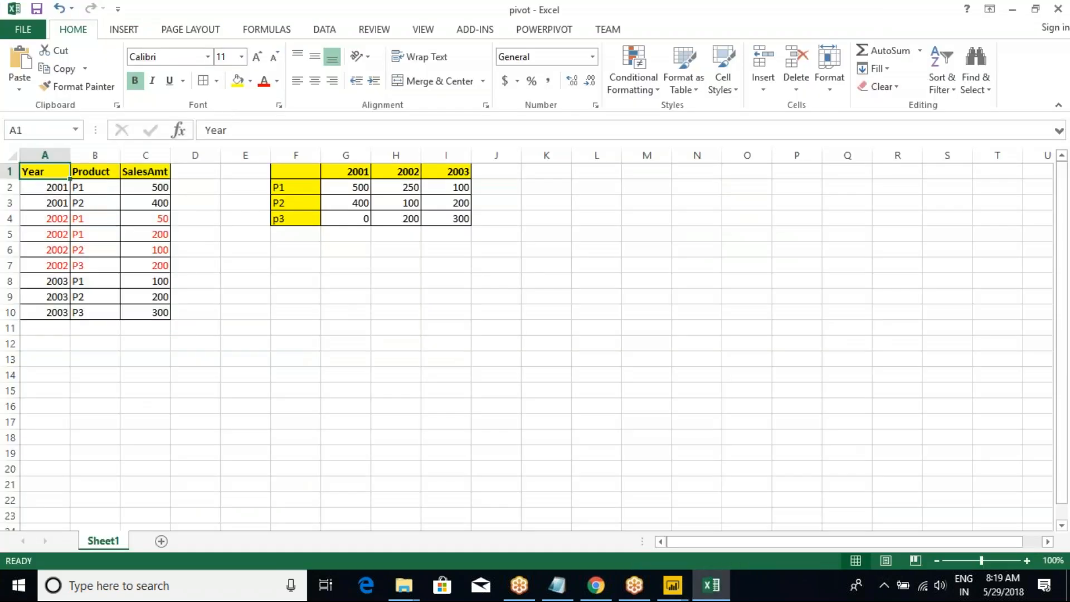
pyautogui.hotkey('alt', 'Tab')
pyautogui.doubleClick(272, 72)
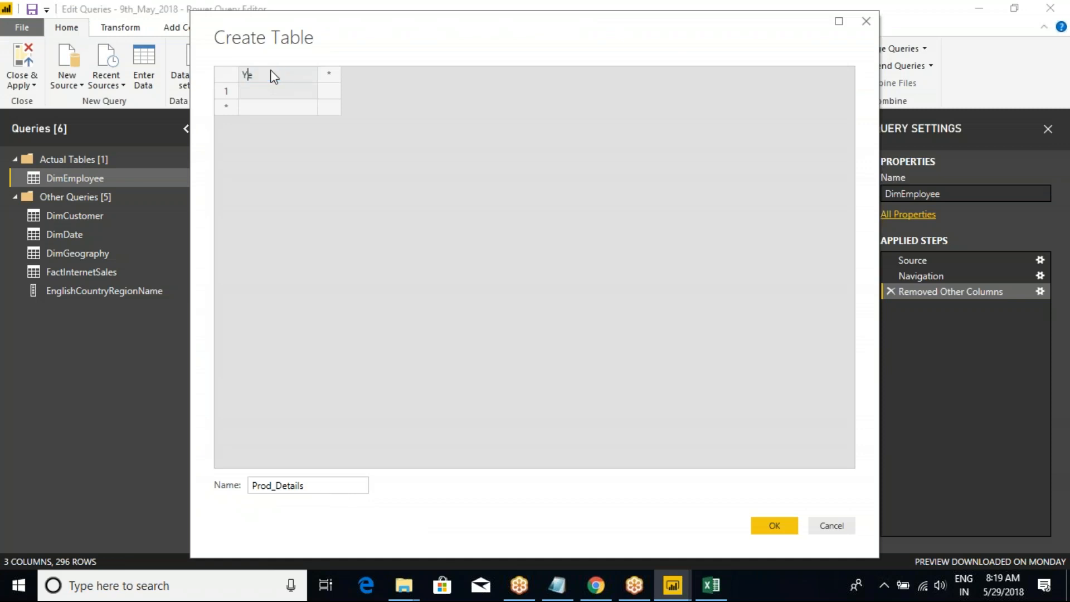
# Step: Add a second column to the new table and name it Product, using the header text copied from the Excel sheet
pyautogui.hotkey('alt', 'Tab')
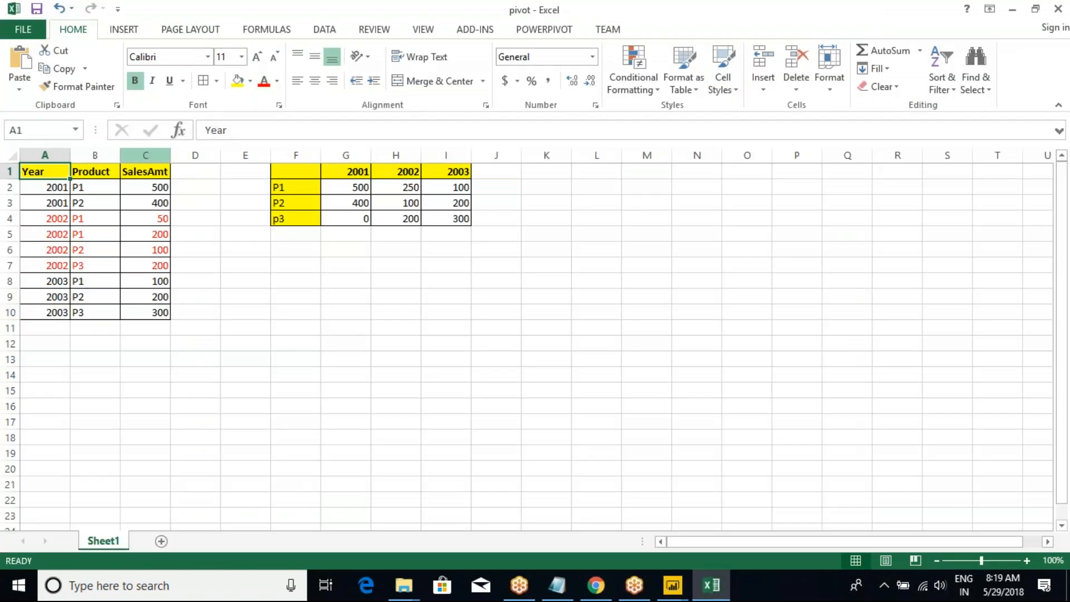
pyautogui.click(103, 176)
pyautogui.hotkey('ctrl', 'c')
pyautogui.hotkey('alt', 'Tab')
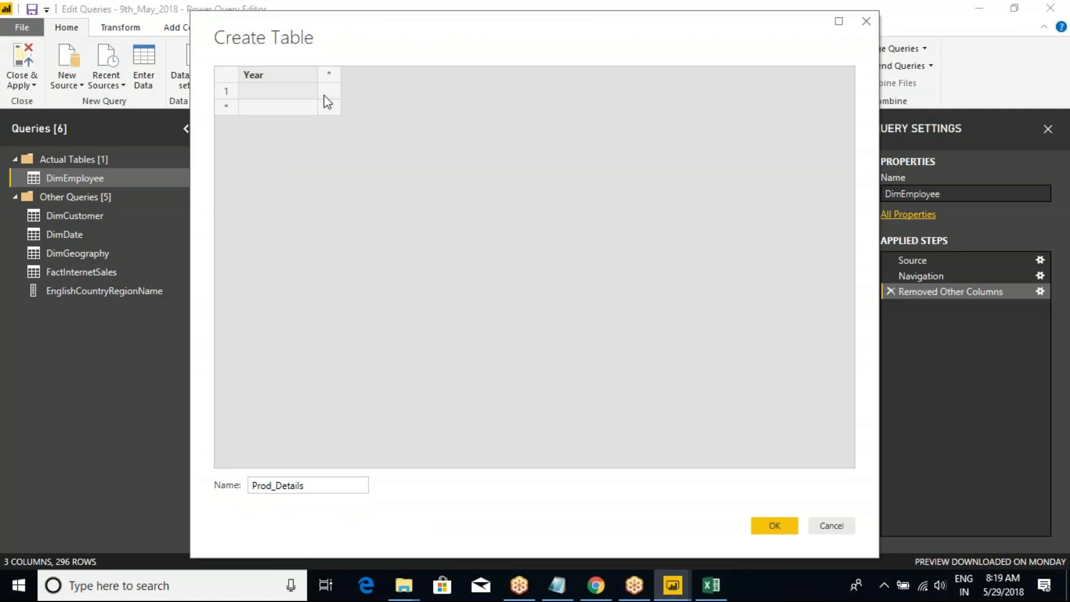
pyautogui.click(327, 75)
pyautogui.press('BackSpace')
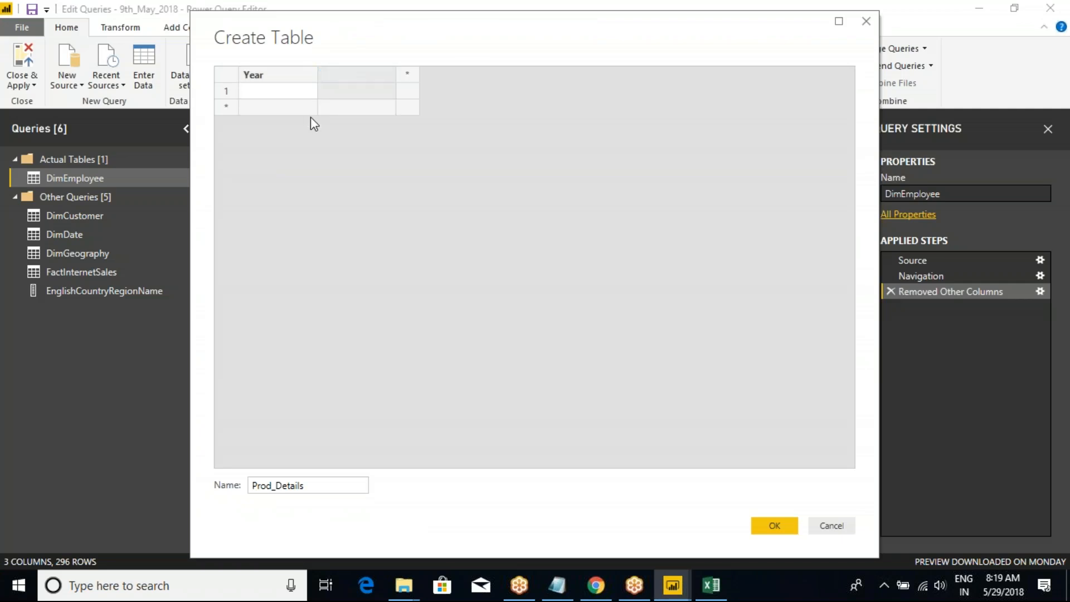
pyautogui.hotkey('alt', 'Tab')
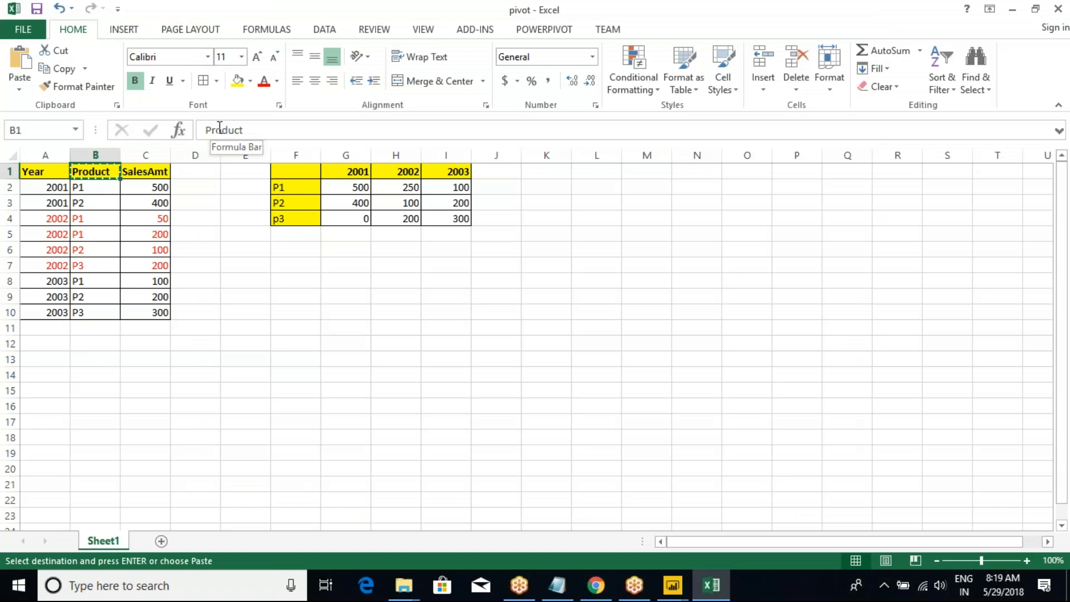
pyautogui.doubleClick(219, 129)
pyautogui.hotkey('ctrl', 'c')
pyautogui.hotkey('alt', 'Tab')
pyautogui.hotkey('ctrl', 'v')
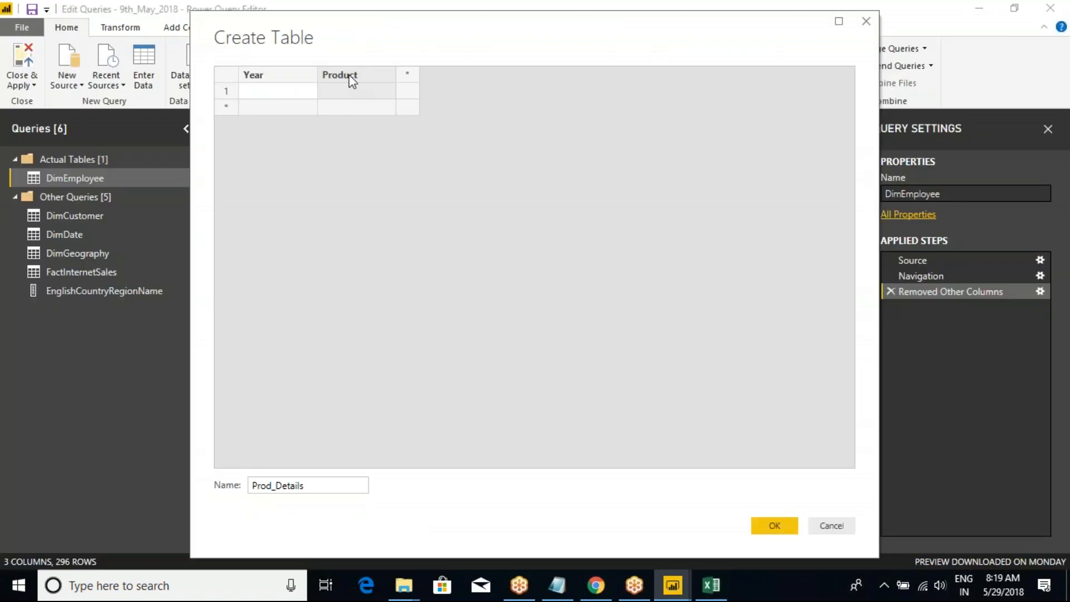
# Step: Add a third column named SalesAmt, using the header text copied from cell C1 of the Excel sheet
pyautogui.hotkey('alt', 'Tab')
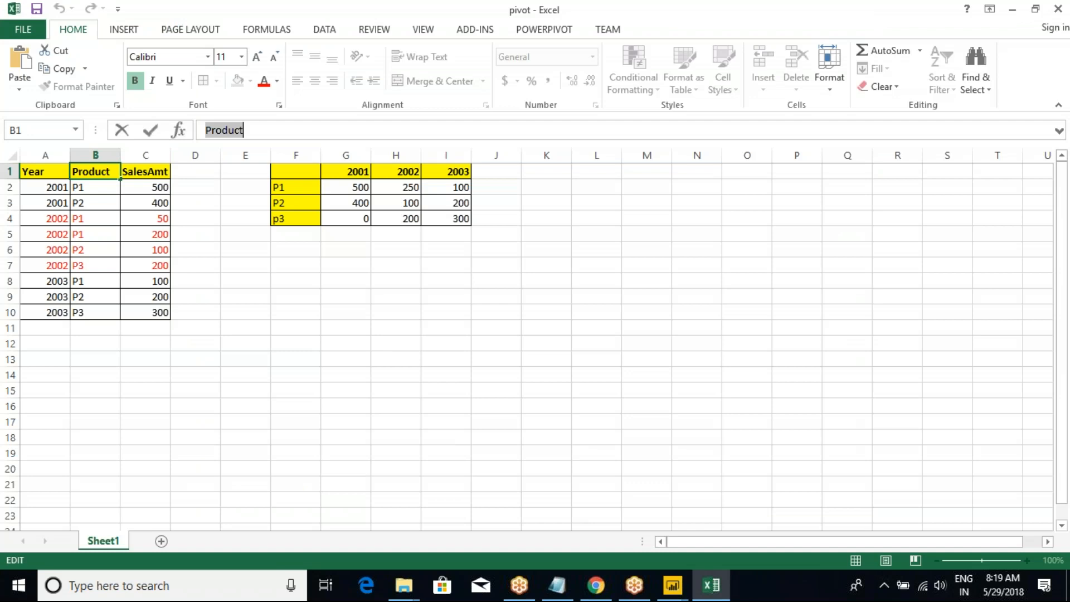
pyautogui.click(153, 172)
pyautogui.click(237, 134)
pyautogui.doubleClick(238, 134)
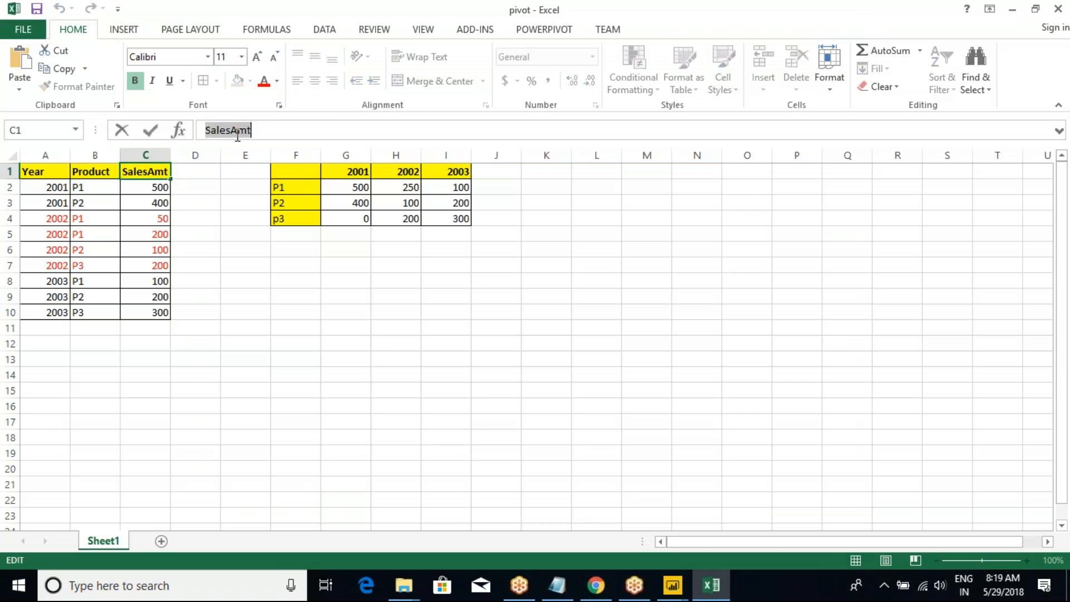
pyautogui.hotkey('ctrl', 'c')
pyautogui.hotkey('alt', 'Tab')
pyautogui.click(411, 84)
pyautogui.doubleClick(411, 84)
pyautogui.hotkey('ctrl', 'v')
# Step: Copy the source data rows A2:C10 from Excel and paste them into the new table starting at the first Year cell
pyautogui.hotkey('alt', 'Tab')
pyautogui.click(117, 205)
pyautogui.moveTo(44, 188); pyautogui.dragTo(147, 316)
pyautogui.hotkey('ctrl', 'c')
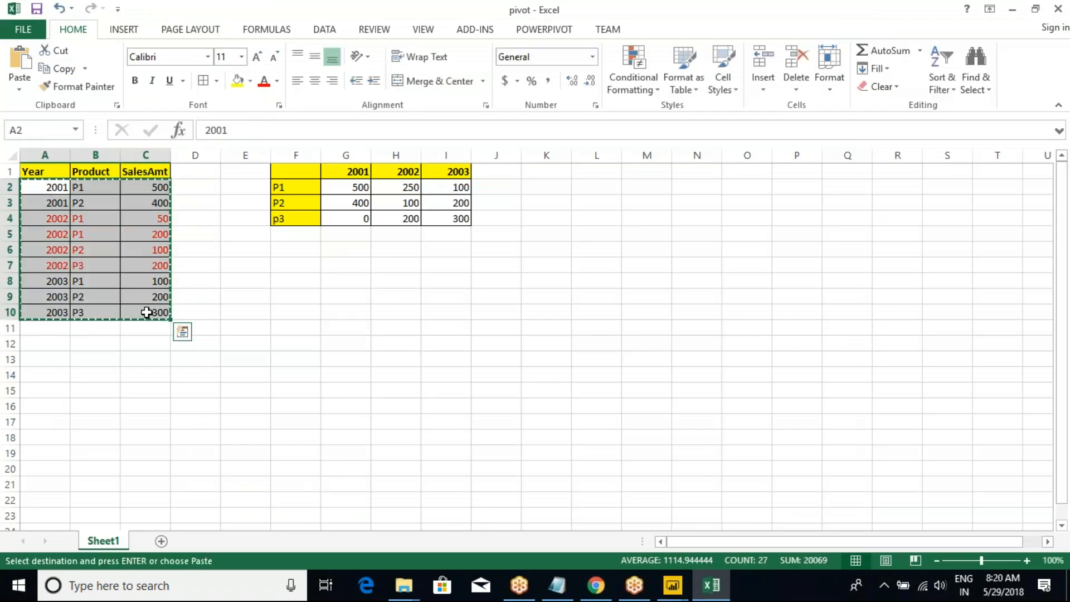
pyautogui.hotkey('alt', 'Tab')
pyautogui.click(270, 88)
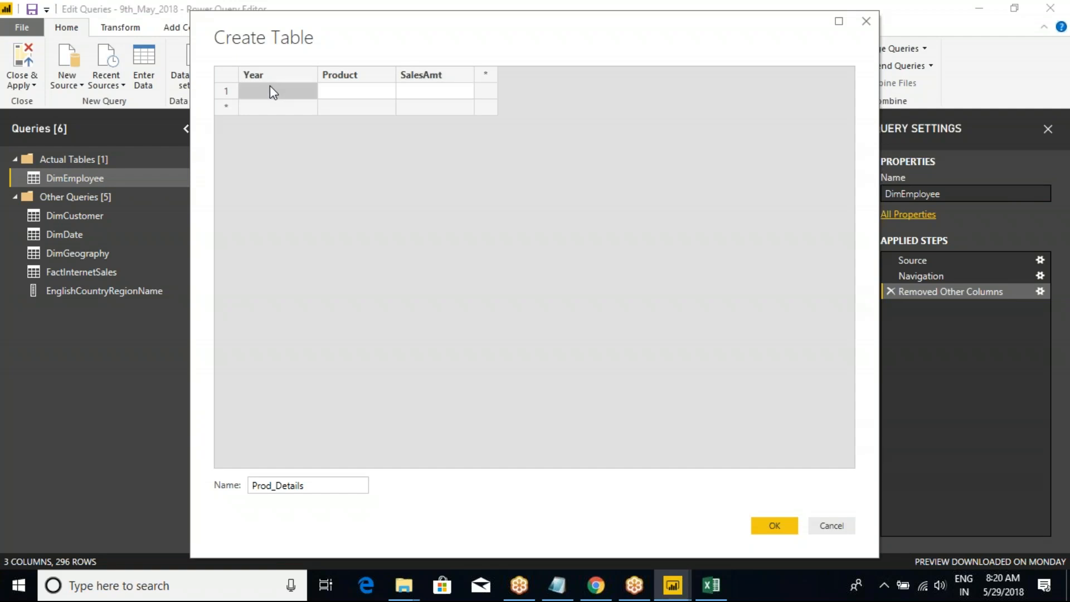
pyautogui.hotkey('ctrl', 'v')
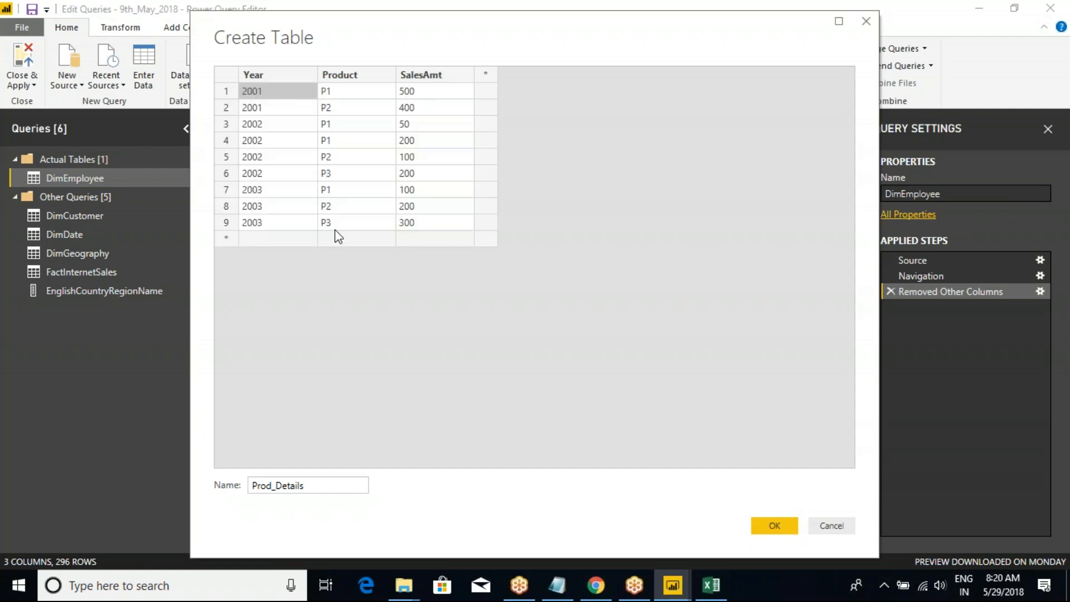
# Step: Delete the extra empty fourth column from the new table and create it with the name Prod_Details
pyautogui.click(484, 70)
pyautogui.rightClick(484, 69)
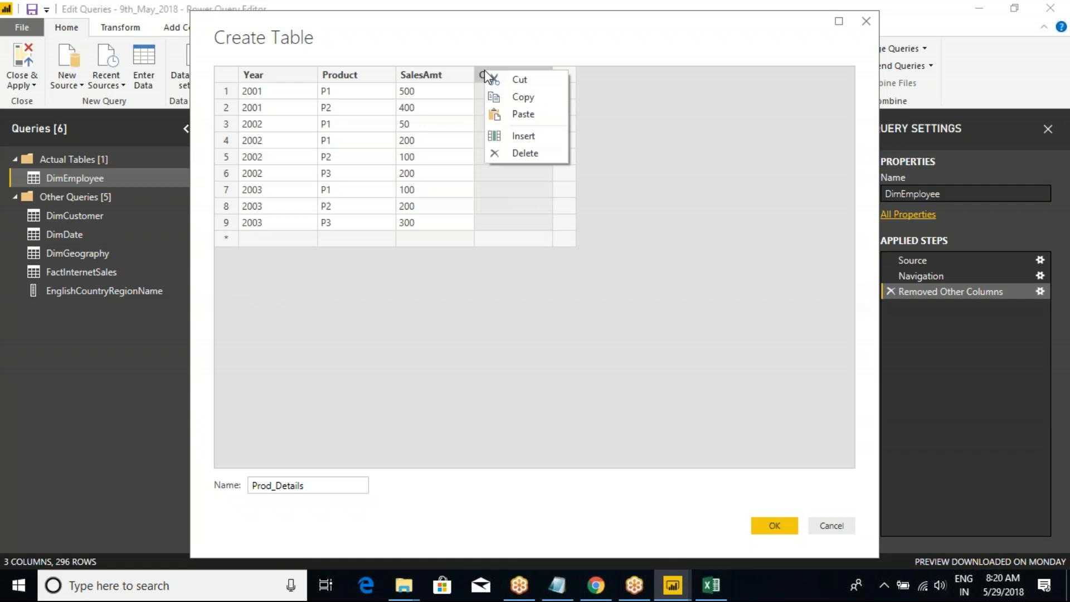
pyautogui.click(534, 149)
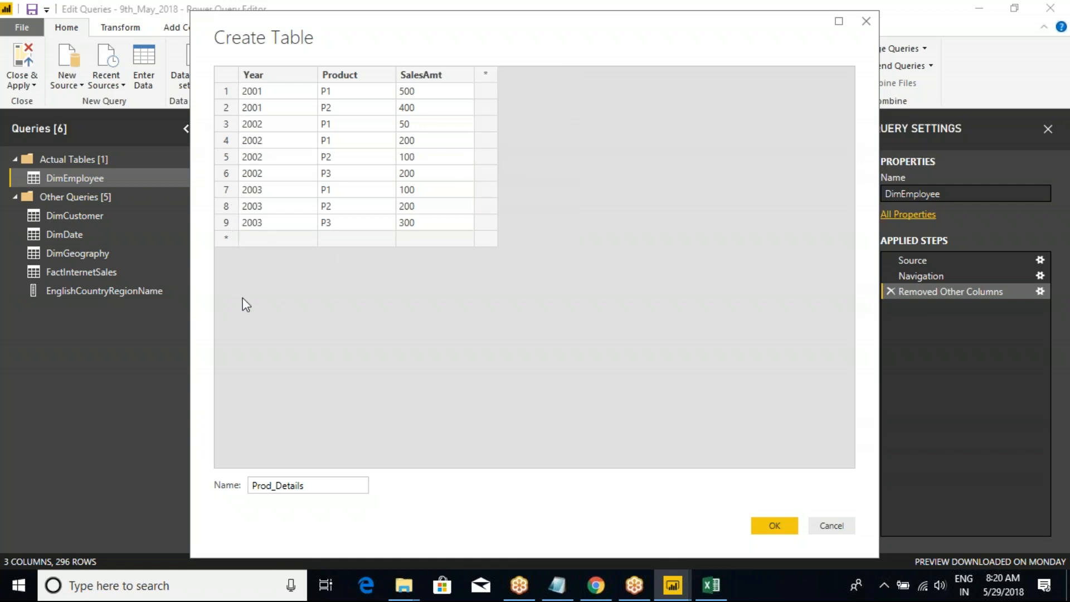
pyautogui.moveTo(282, 487); pyautogui.dragTo(309, 490)
pyautogui.click(351, 480)
pyautogui.click(774, 525)
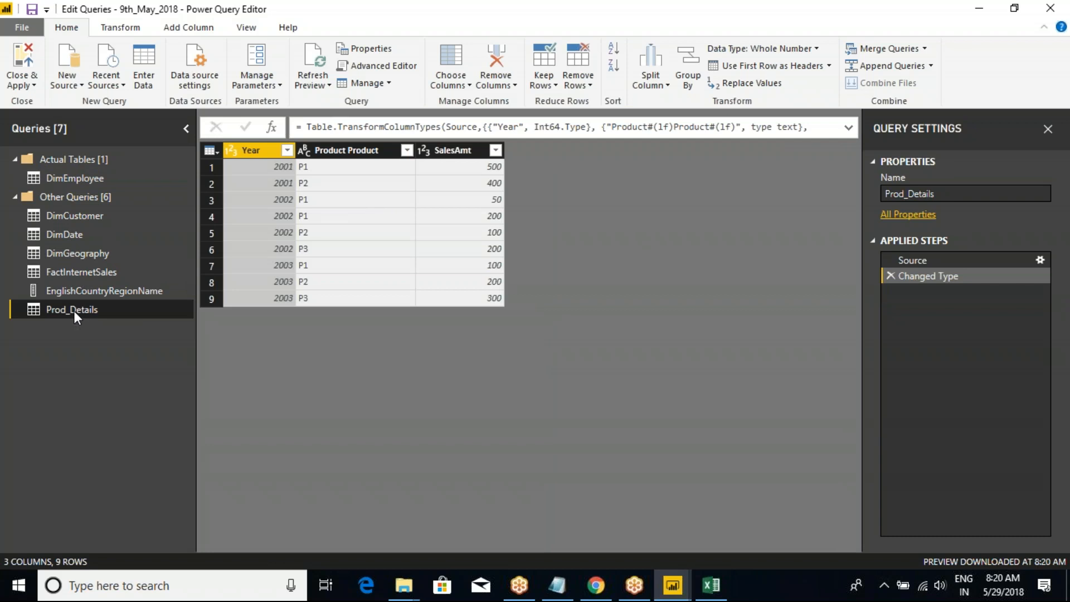
# Step: Close and apply the query changes, and display the Prod_Details table in the Power BI Desktop data view
pyautogui.click(26, 88)
pyautogui.click(39, 101)
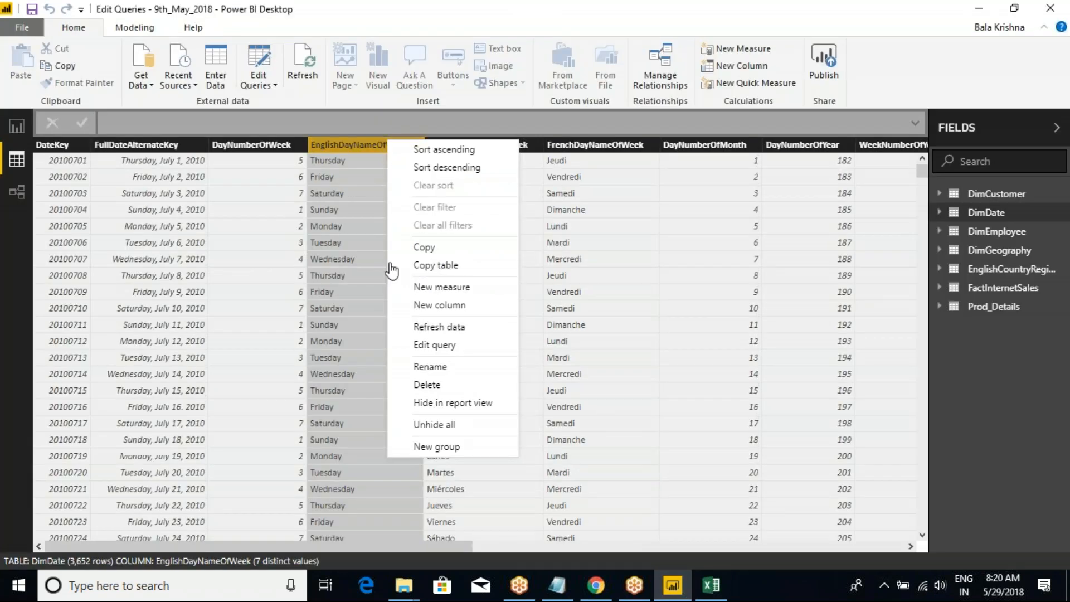
pyautogui.click(428, 150)
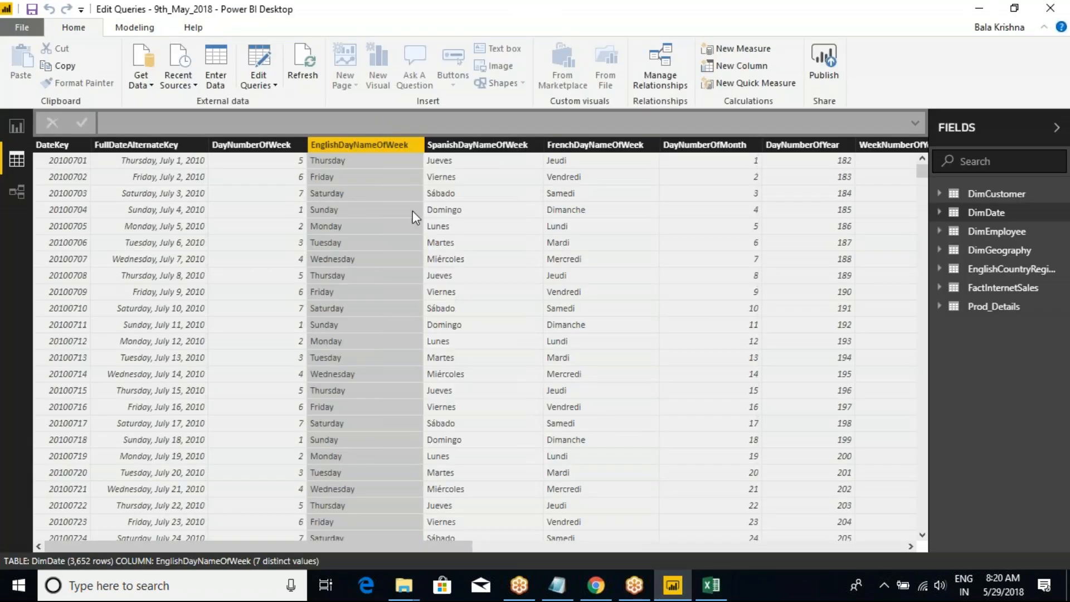
pyautogui.click(994, 306)
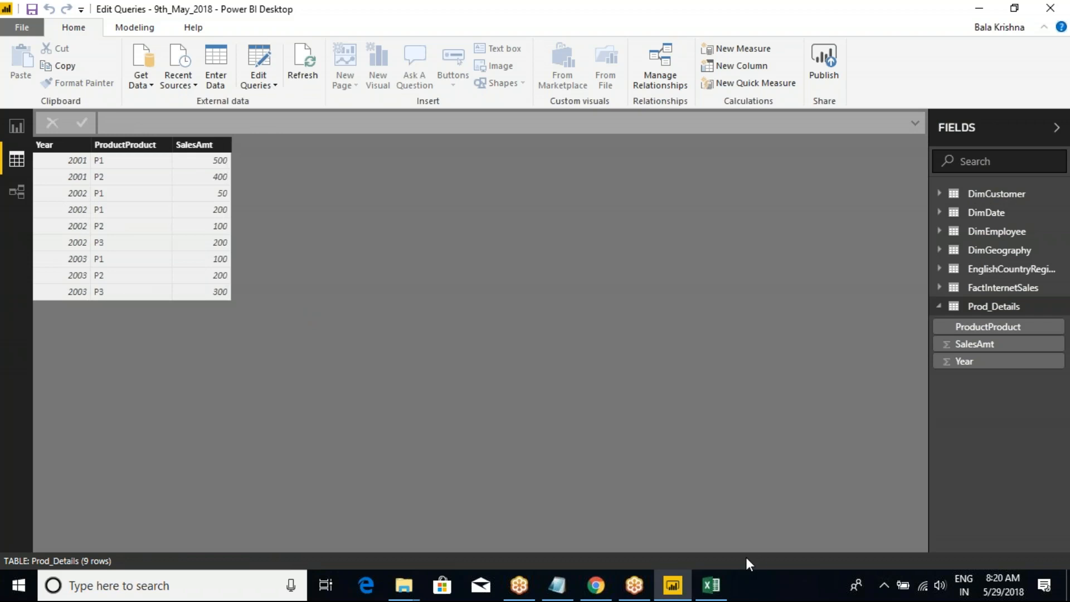
# Step: Reopen the Power Query Editor from Power BI Desktop
pyautogui.moveTo(708, 590)
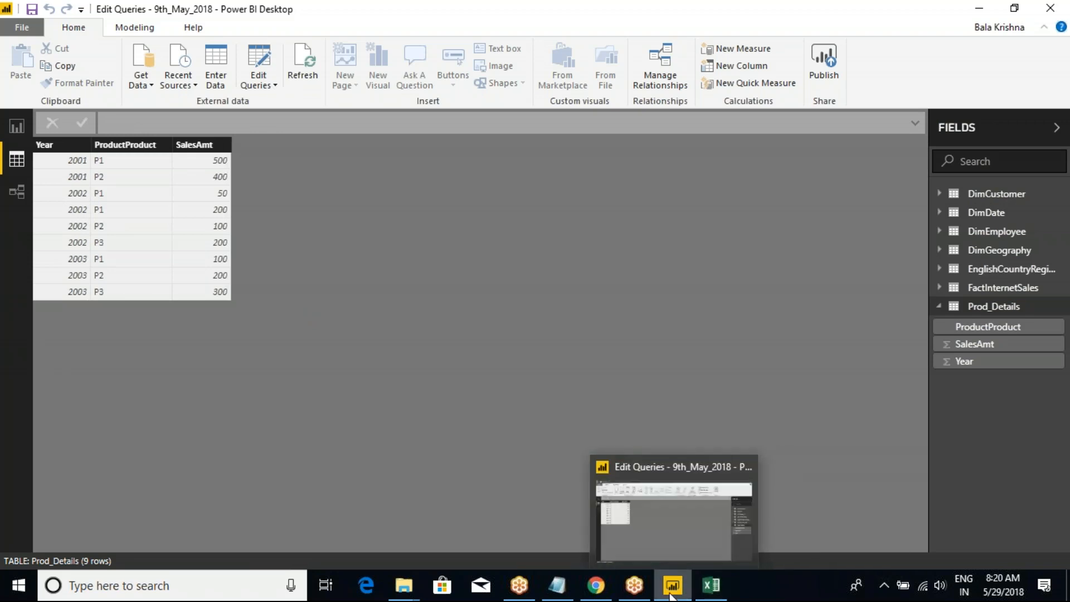
pyautogui.click(275, 84)
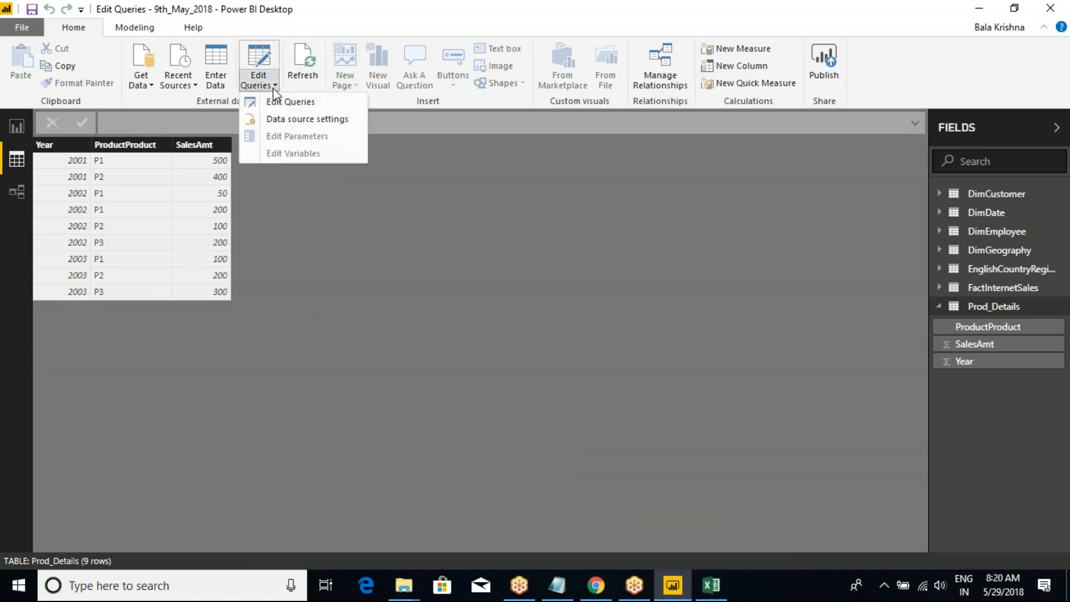
pyautogui.click(287, 102)
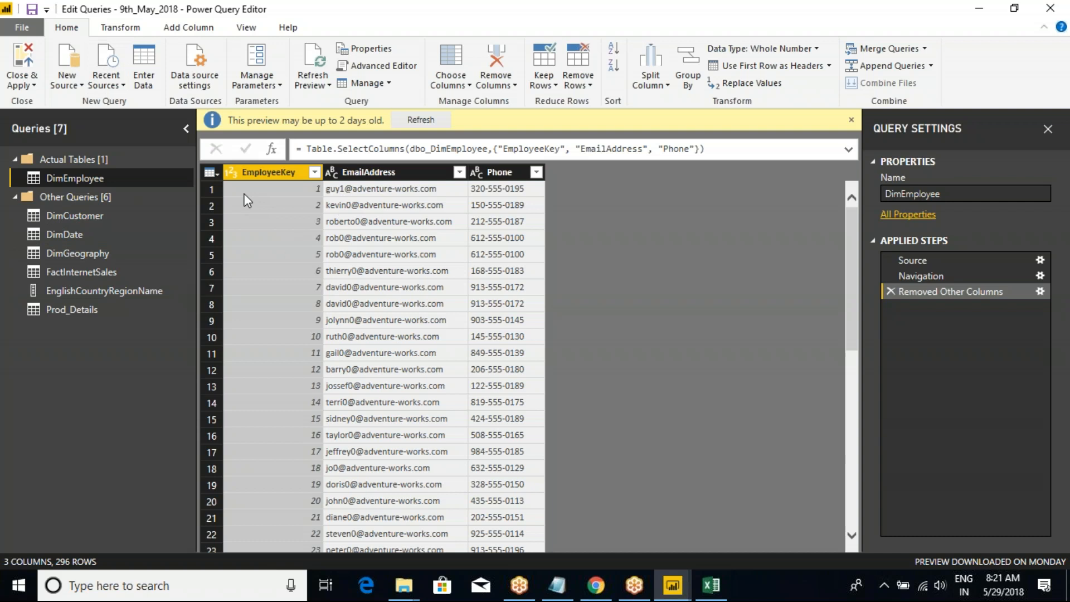
# Step: Look for the pivot and unpivot commands among the query, table, column and transform options, using DimCustomer and DimGeography
pyautogui.click(79, 215)
pyautogui.rightClick(80, 215)
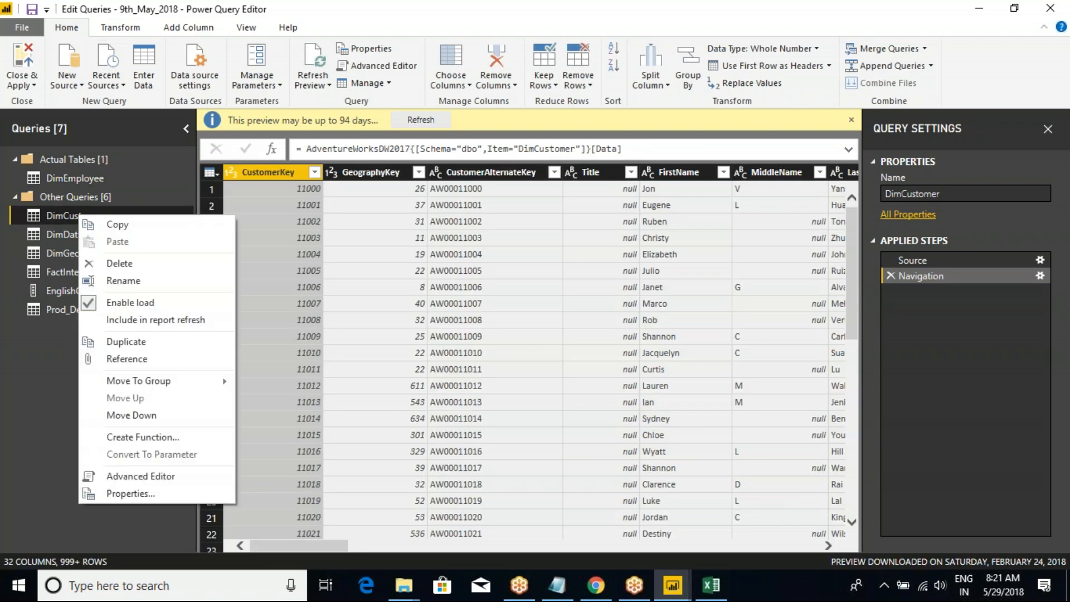
pyautogui.click(214, 177)
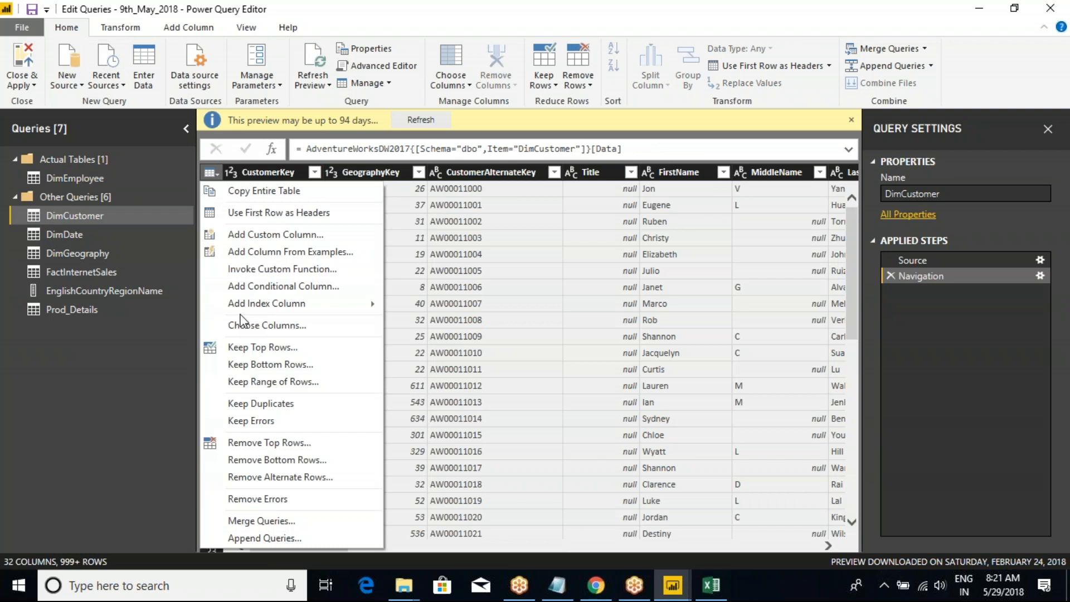
pyautogui.click(319, 16)
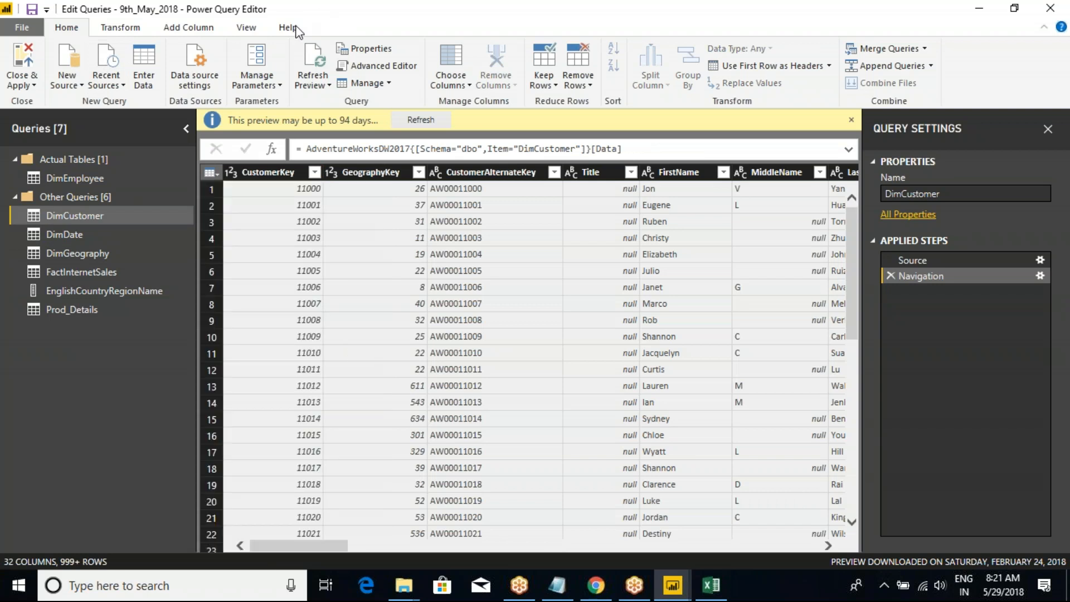
pyautogui.click(119, 28)
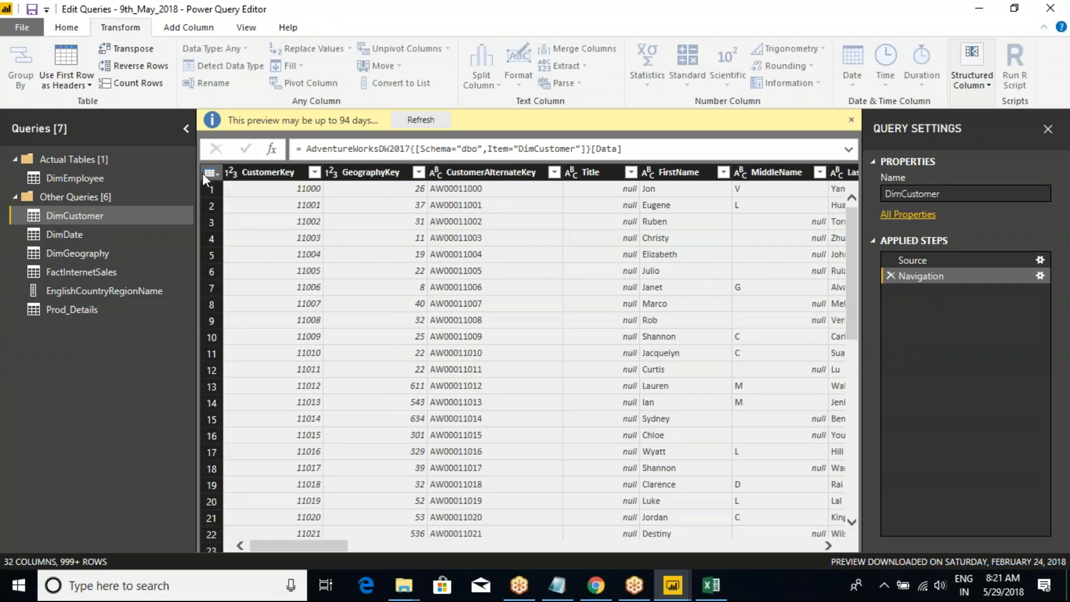
pyautogui.click(74, 311)
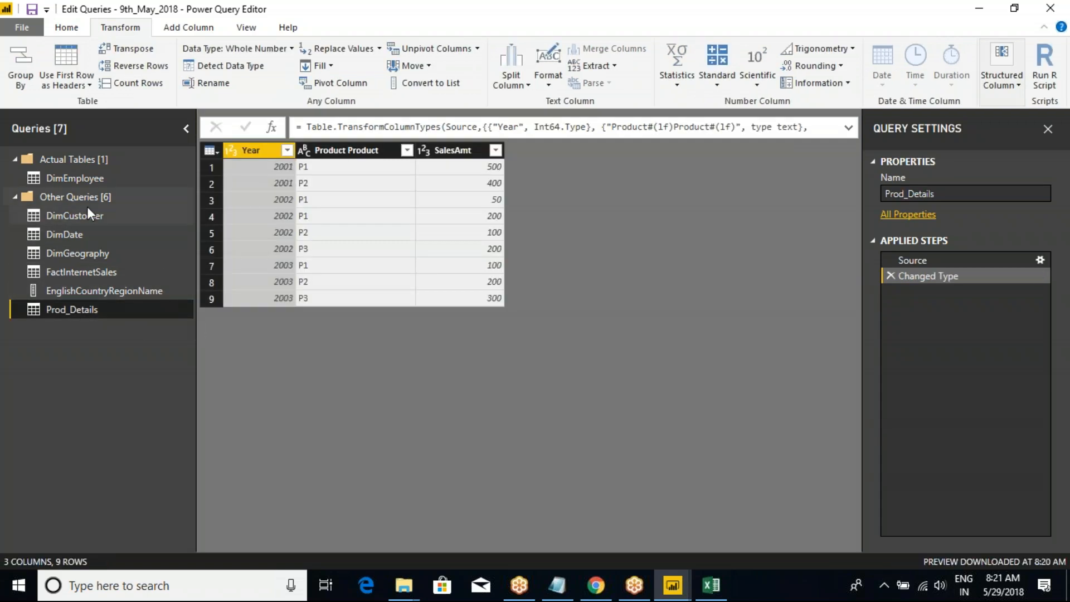
pyautogui.click(79, 253)
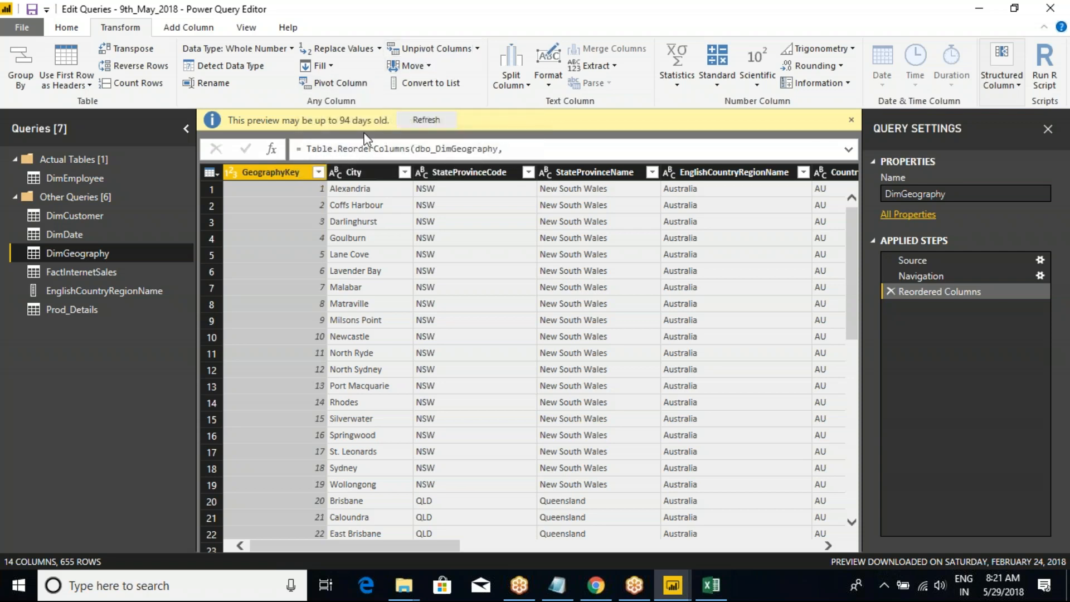
pyautogui.rightClick(454, 173)
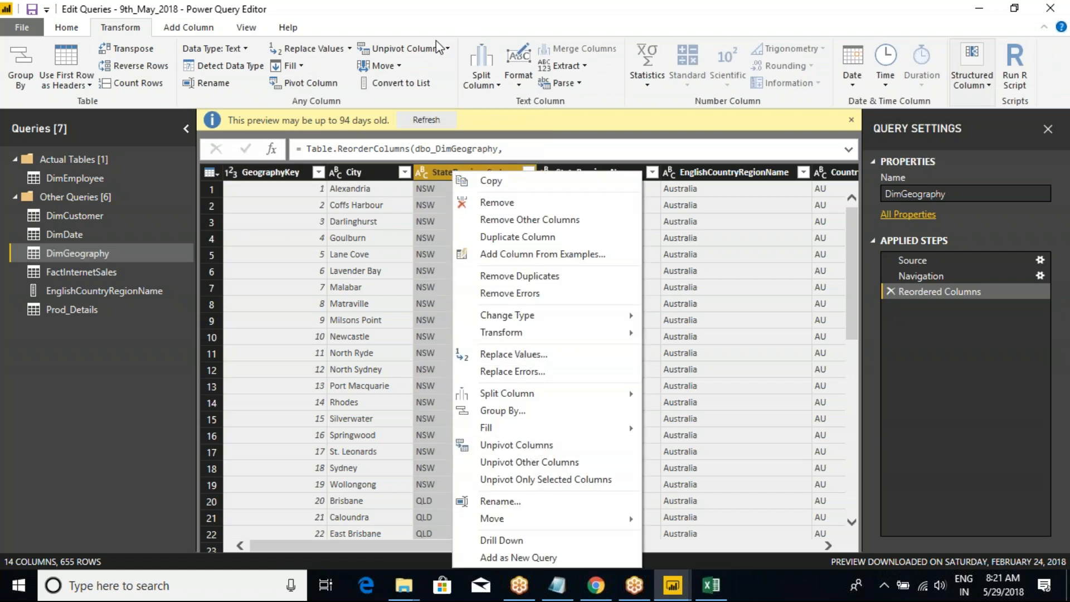
pyautogui.click(412, 23)
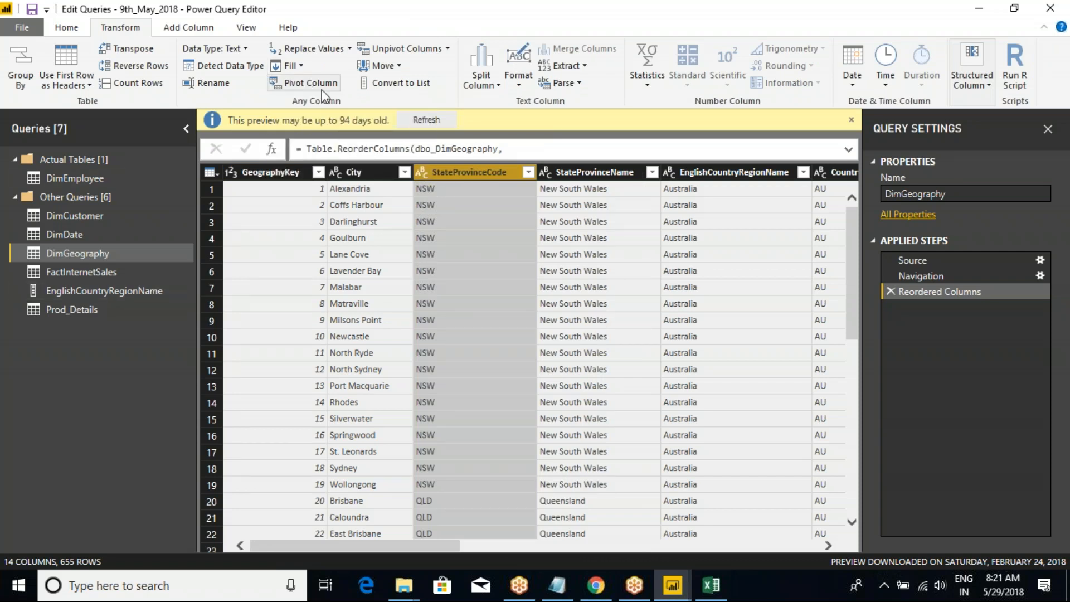
# Step: Duplicate the Prod_Details query and rename the copy Pivotetable
pyautogui.click(78, 309)
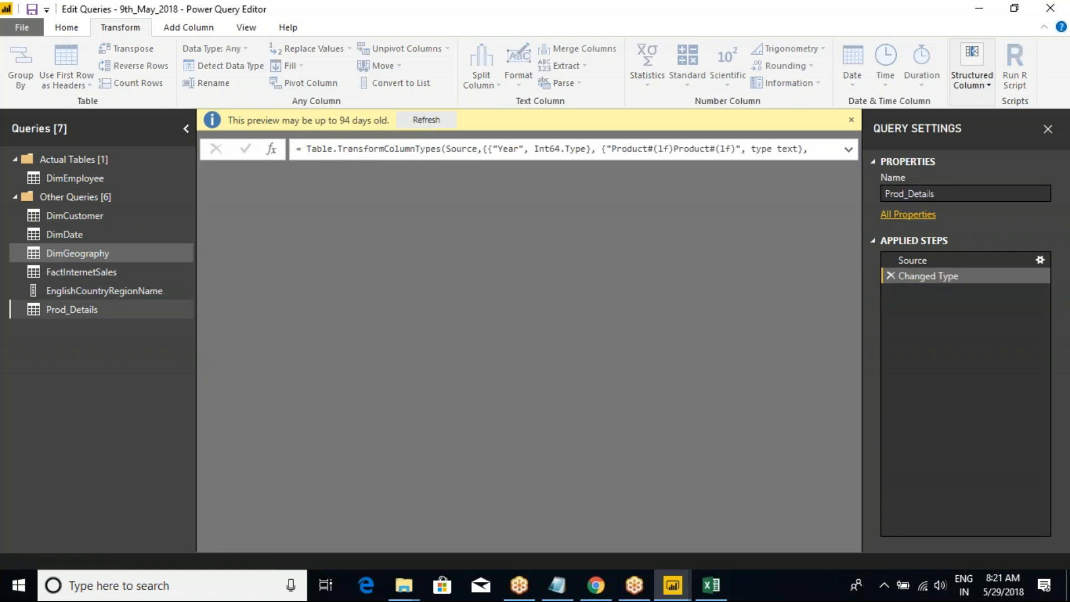
pyautogui.rightClick(79, 308)
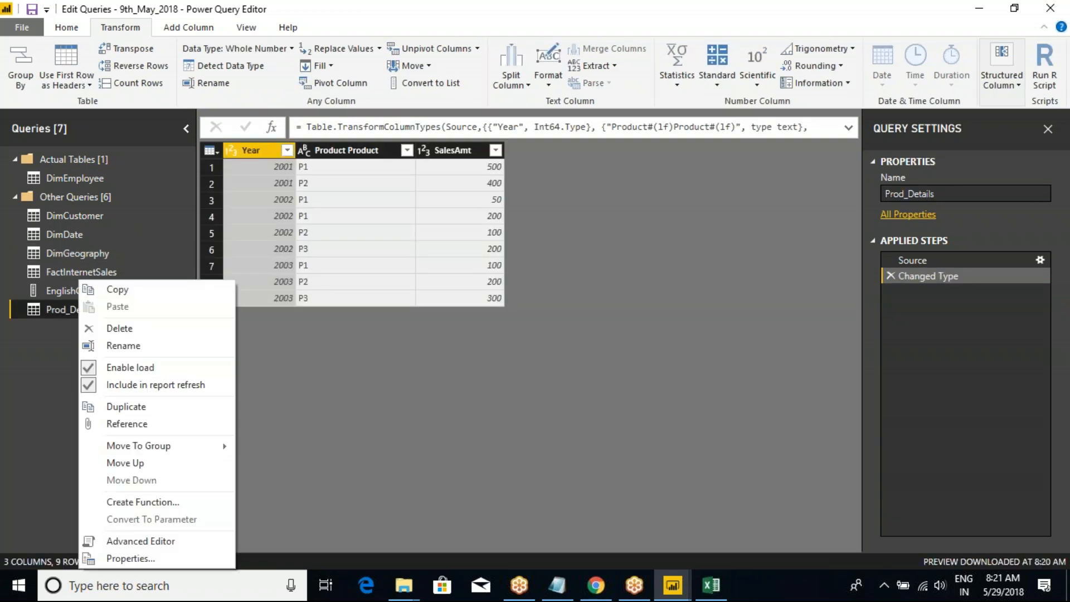
pyautogui.click(126, 408)
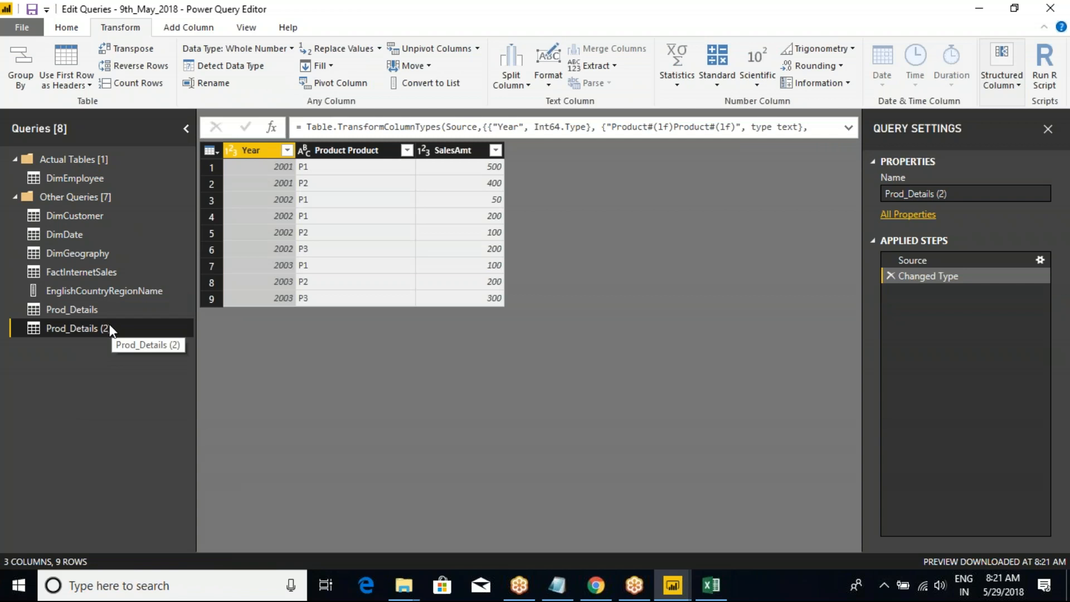
pyautogui.doubleClick(109, 325)
pyautogui.write('Pivotetable')
pyautogui.press('Return')
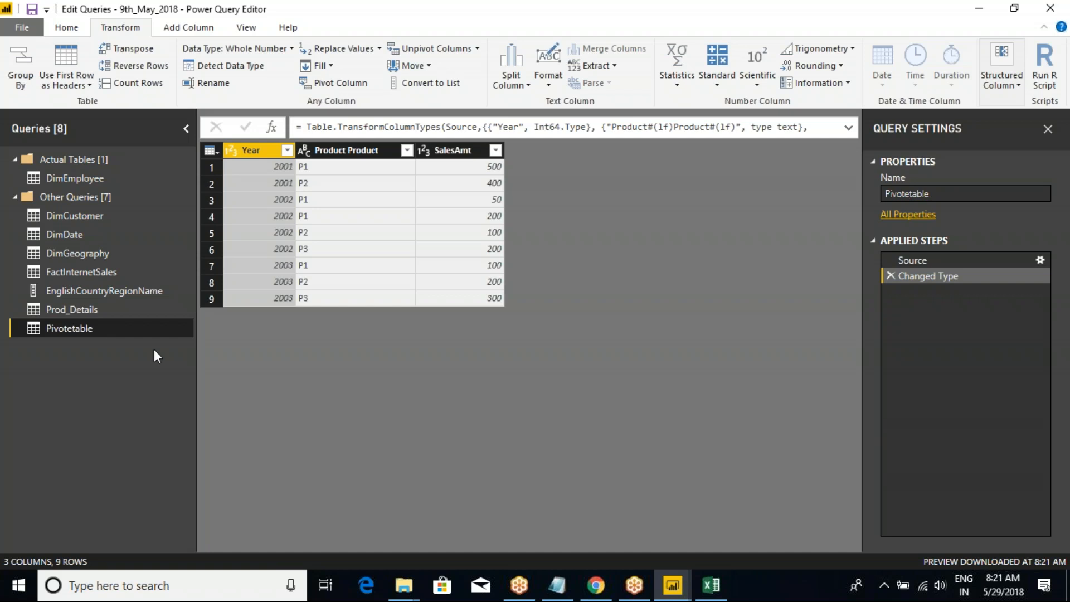
pyautogui.click(65, 313)
pyautogui.click(71, 326)
pyautogui.click(333, 87)
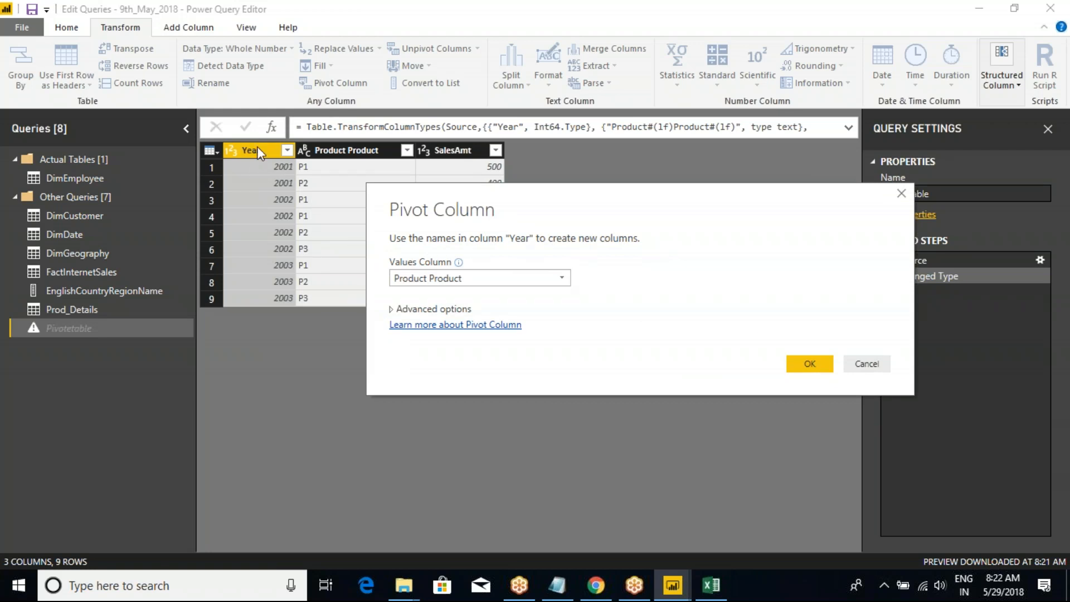
pyautogui.click(863, 361)
# Step: Switch to the pivot workbook in Excel and compare the Year, Product and SalesAmt source columns with the pivoted table's year headers
pyautogui.click(710, 585)
pyautogui.click(246, 311)
pyautogui.press('Escape')
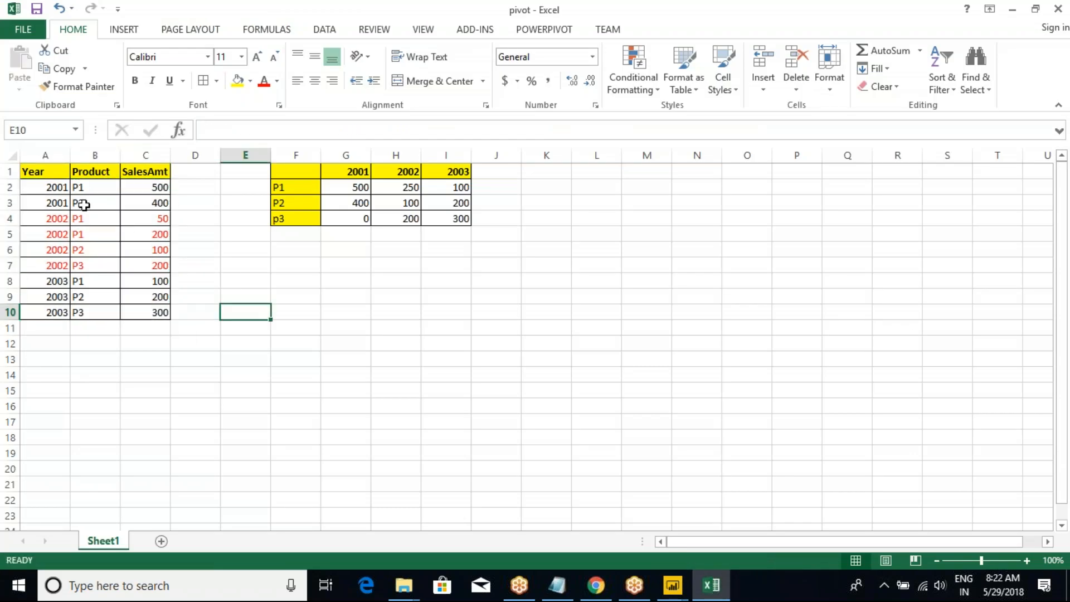
pyautogui.click(46, 154)
pyautogui.click(95, 155)
pyautogui.click(136, 153)
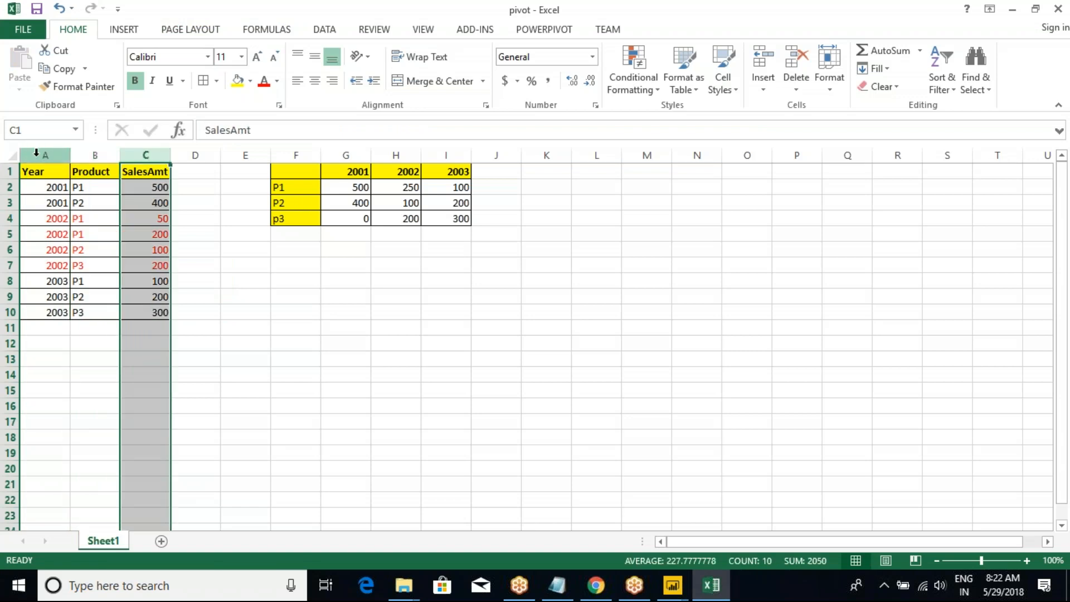
pyautogui.click(46, 155)
pyautogui.click(95, 155)
pyautogui.click(45, 155)
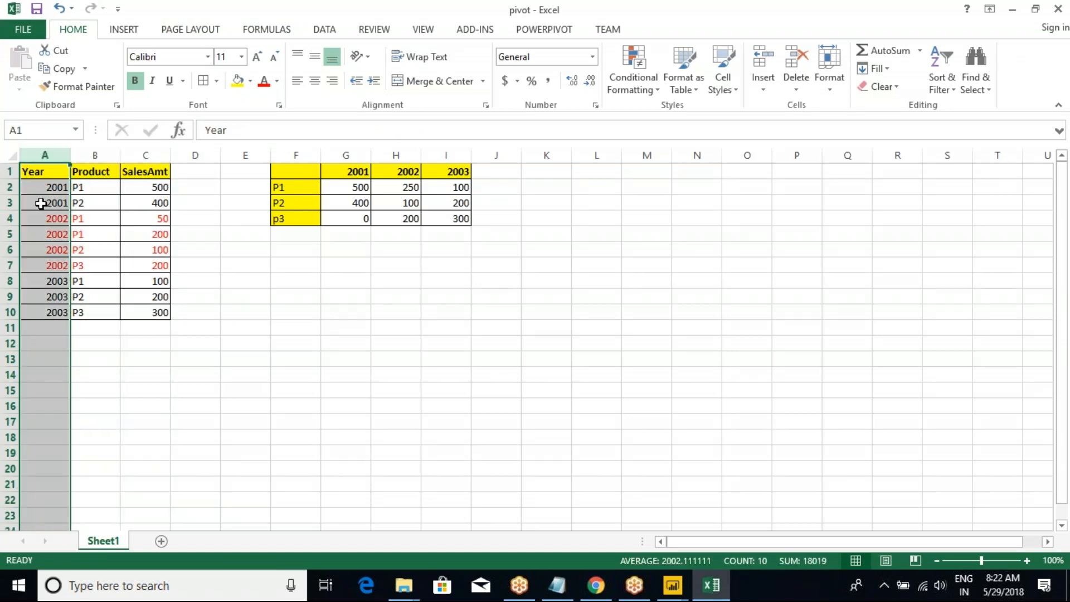
pyautogui.moveTo(344, 174); pyautogui.dragTo(466, 173)
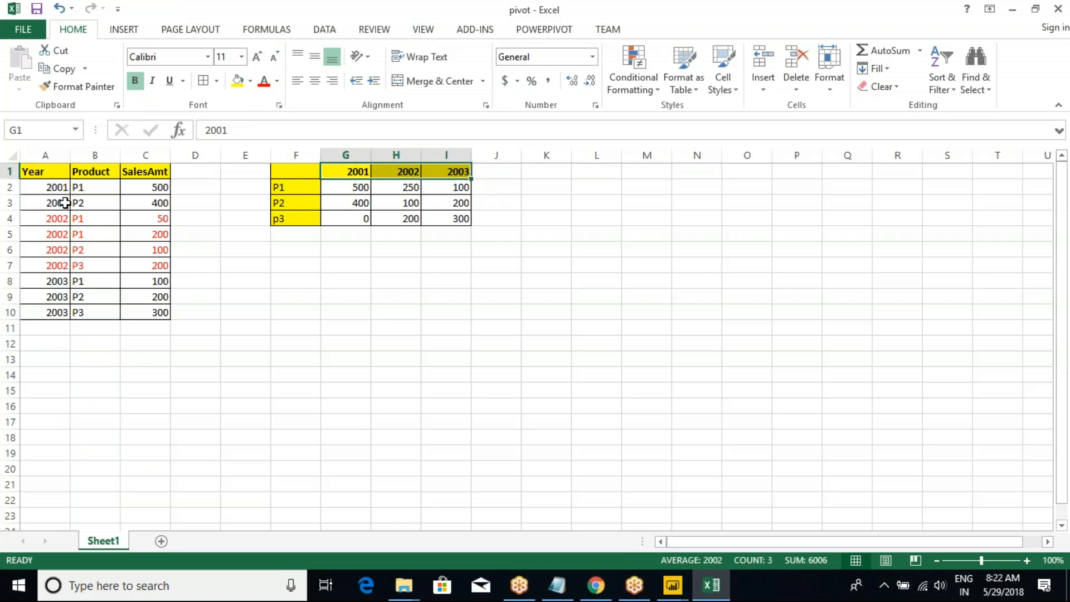
pyautogui.click(37, 155)
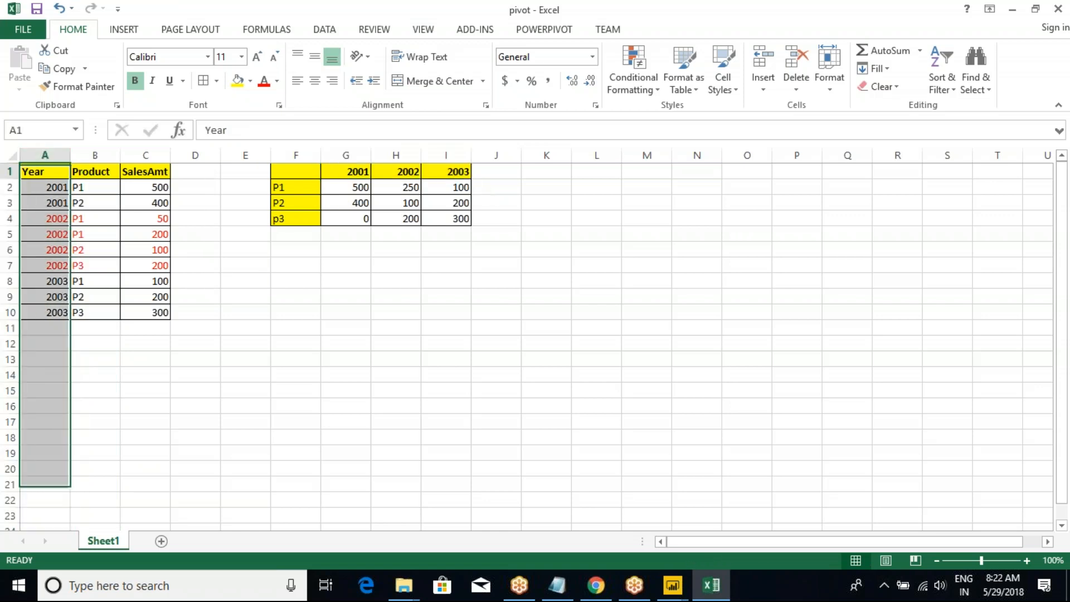
pyautogui.click(53, 201)
pyautogui.moveTo(43, 172); pyautogui.dragTo(53, 313)
pyautogui.moveTo(313, 173); pyautogui.dragTo(446, 174)
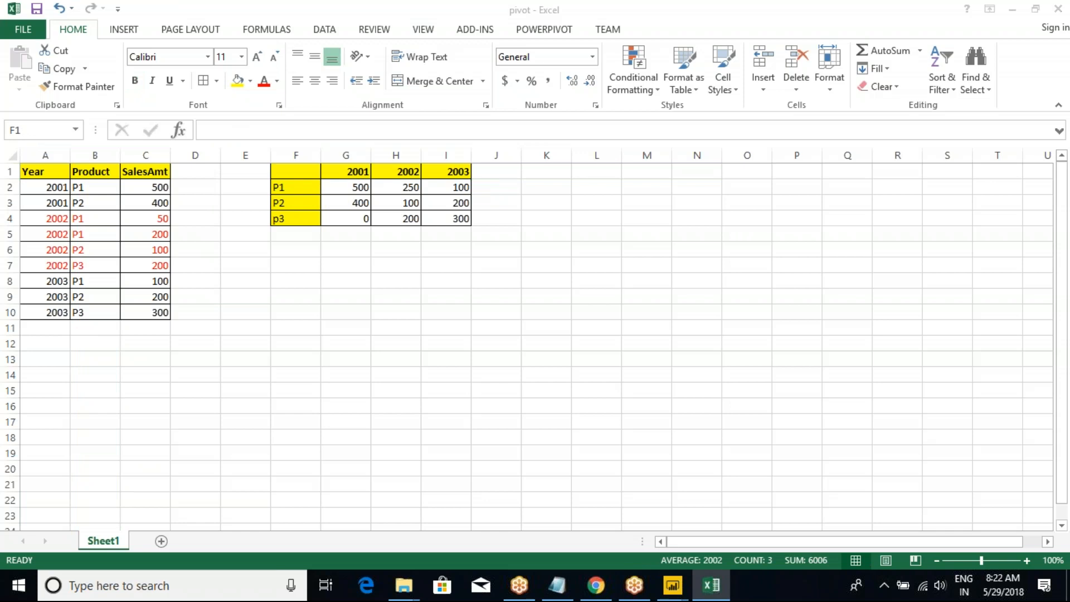
# Step: Switch back to the Power Query Editor and open the Pivot Column settings for Pivotetable's Product Product column
pyautogui.hotkey('alt', 'Tab')
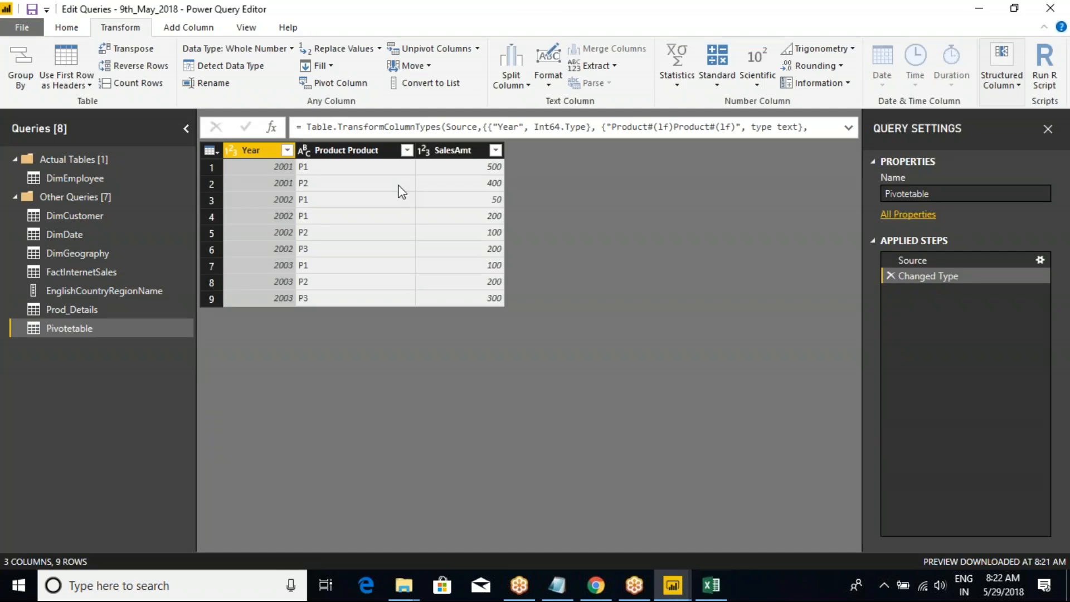
pyautogui.click(351, 160)
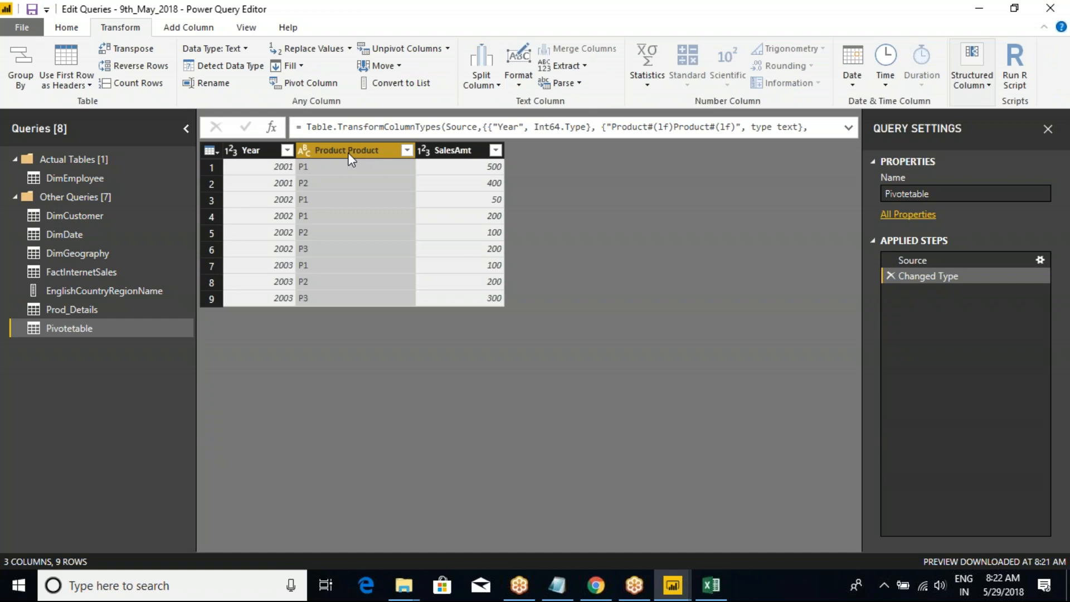
pyautogui.click(301, 83)
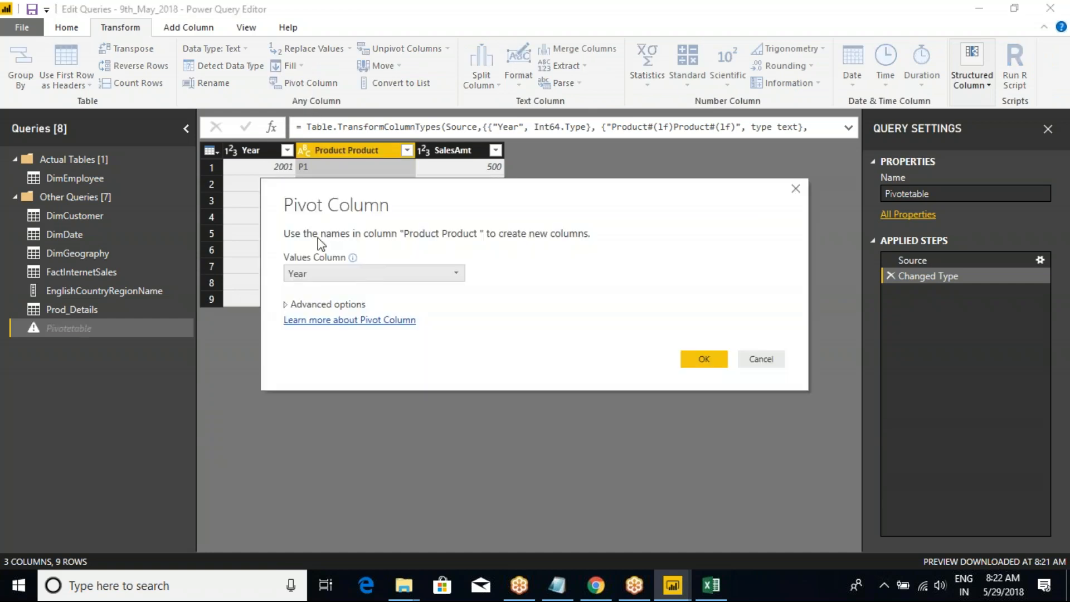
pyautogui.moveTo(267, 219); pyautogui.dragTo(620, 246)
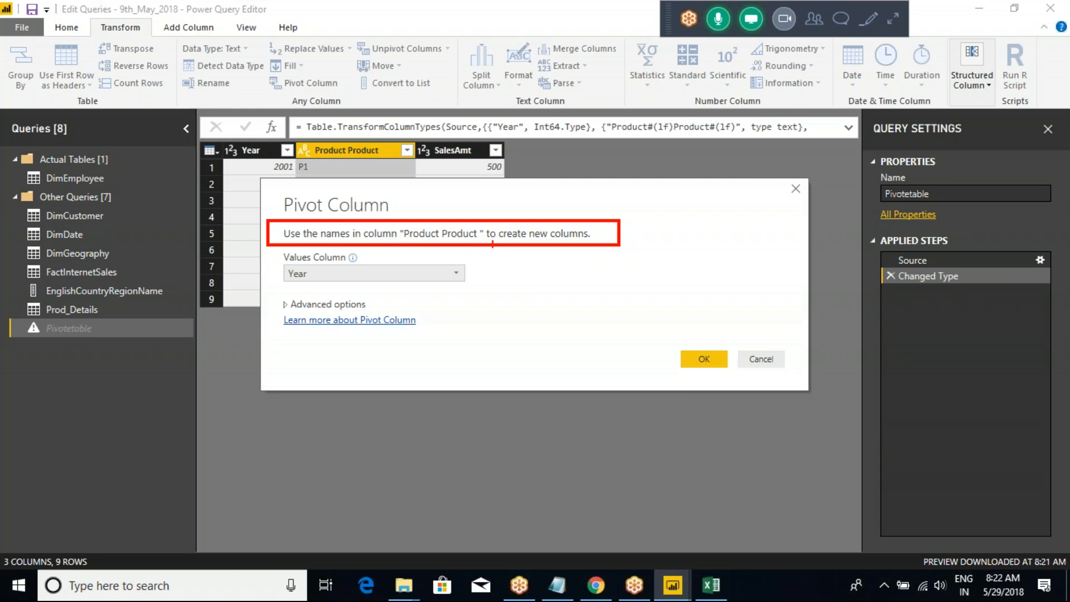
pyautogui.moveTo(593, 238)
pyautogui.mouseDown()
pyautogui.moveTo(604, 245)
pyautogui.moveTo(682, 197)
pyautogui.mouseUp()
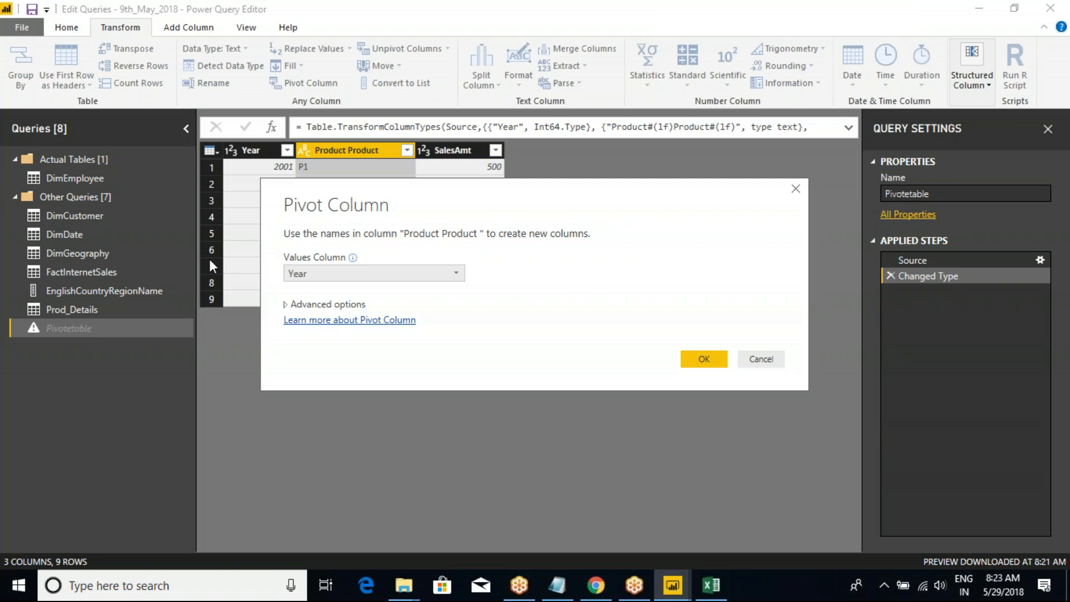
# Step: Switch to the pivot workbook in Excel and check the Year column of the source data
pyautogui.hotkey('alt', 'Tab')
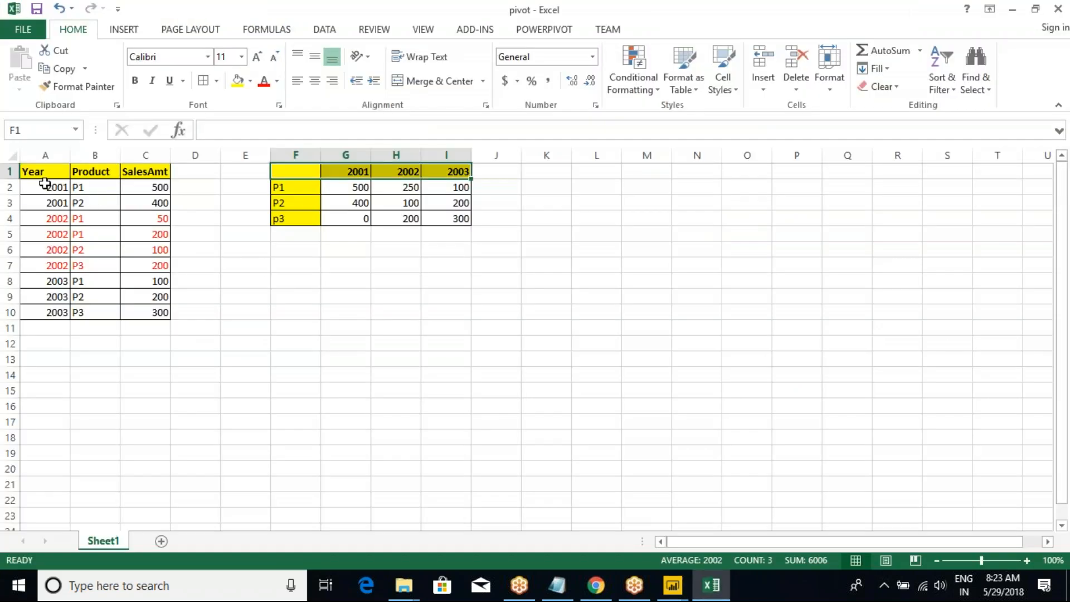
pyautogui.click(44, 156)
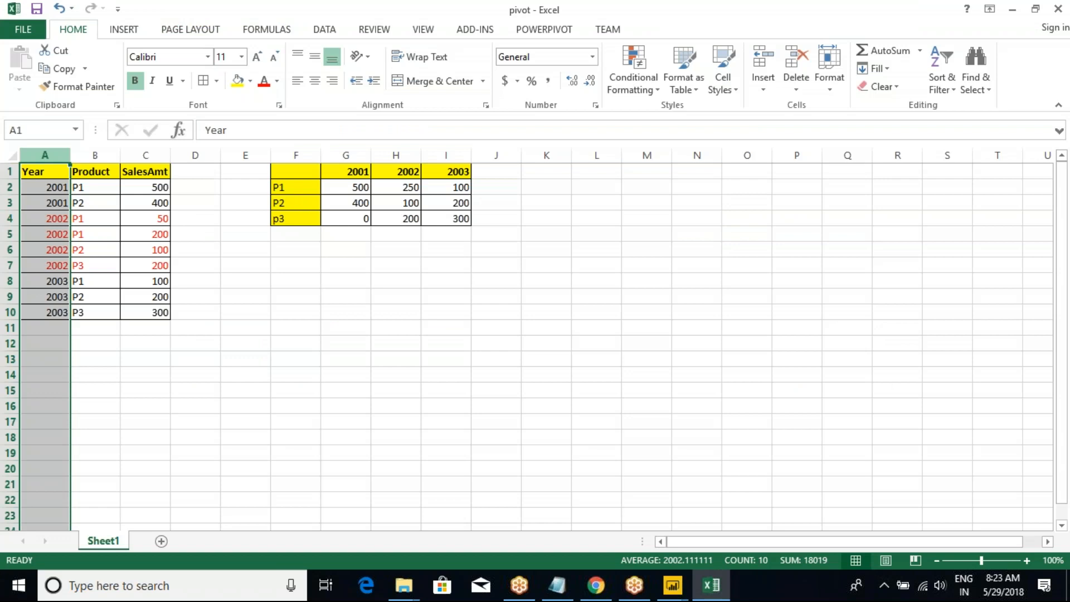
pyautogui.click(195, 230)
# Step: Return to the Power Query Editor, cancel the Product Product pivot and open the Pivot Column settings for the Year column
pyautogui.hotkey('alt', 'Tab')
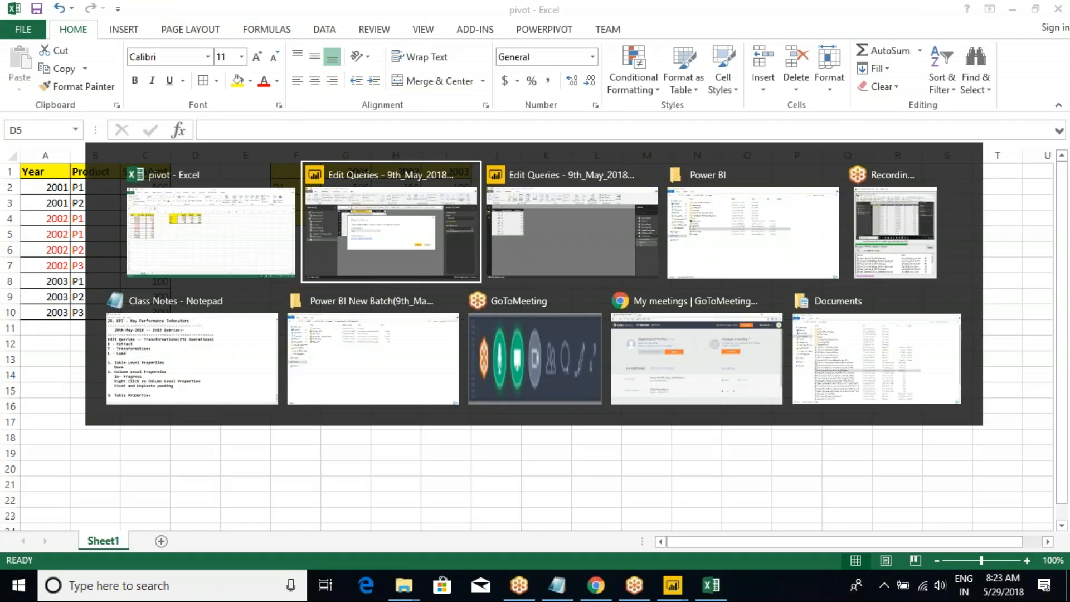
pyautogui.click(747, 360)
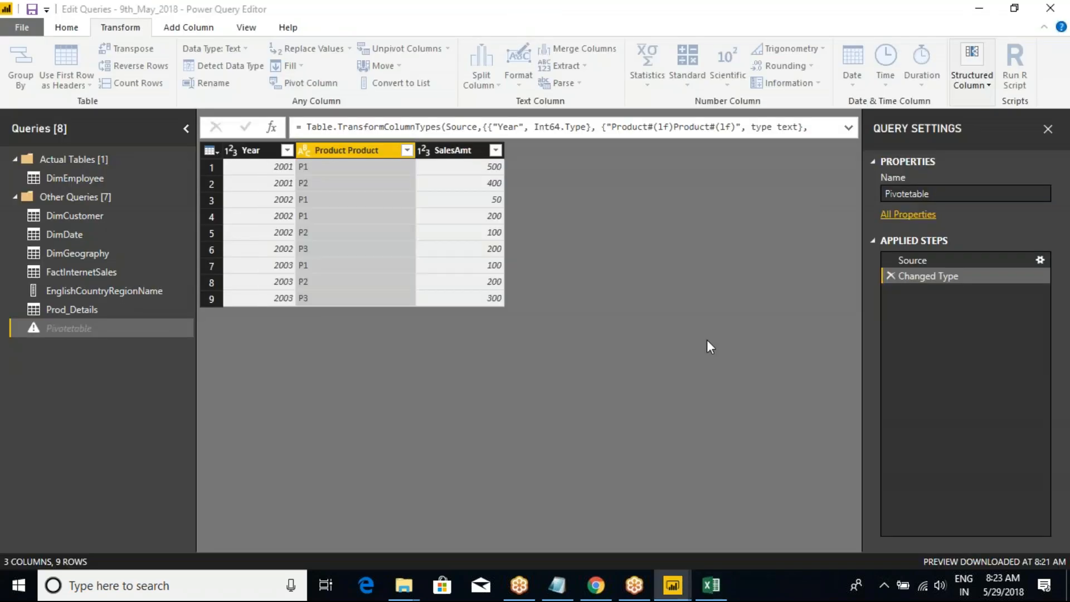
pyautogui.click(262, 150)
pyautogui.click(334, 83)
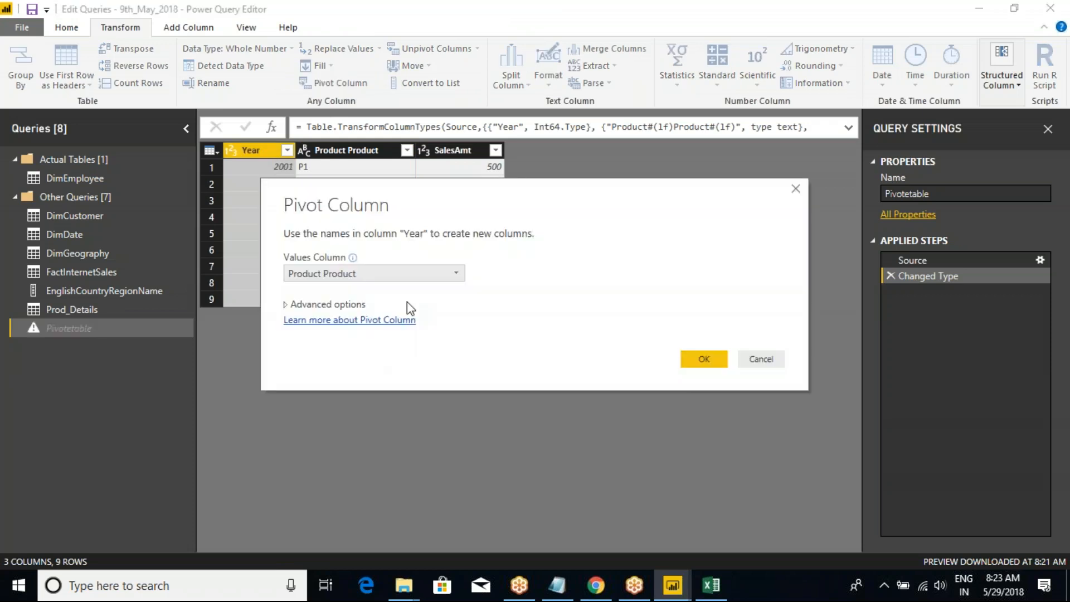
# Step: Switch to the pivot workbook in Excel and compare the pivoted table's year headers and amounts with the source SalesAmt column
pyautogui.hotkey('alt', 'Tab')
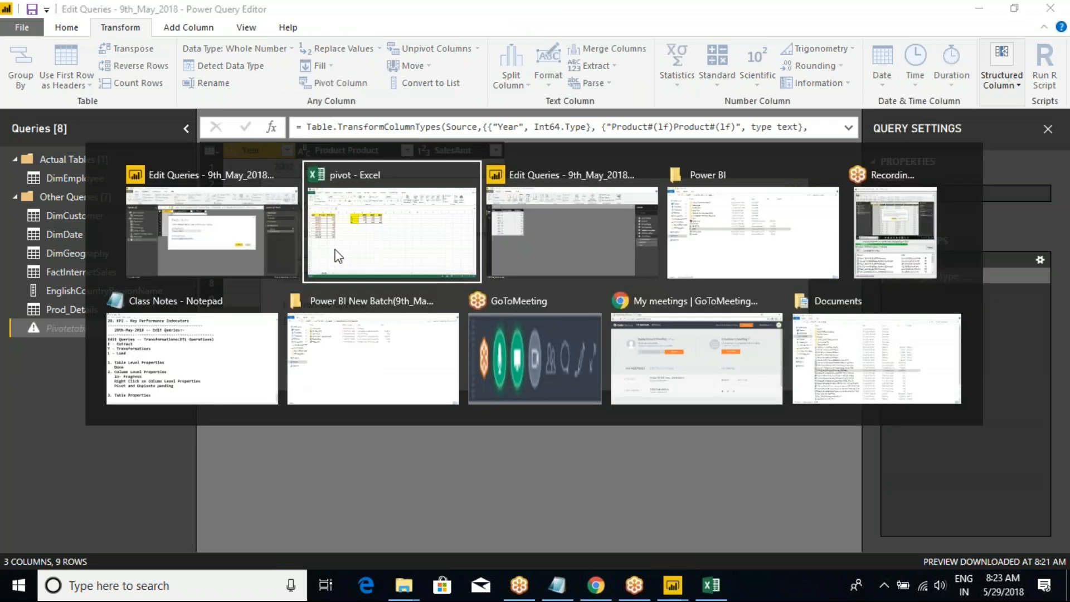
pyautogui.click(354, 172)
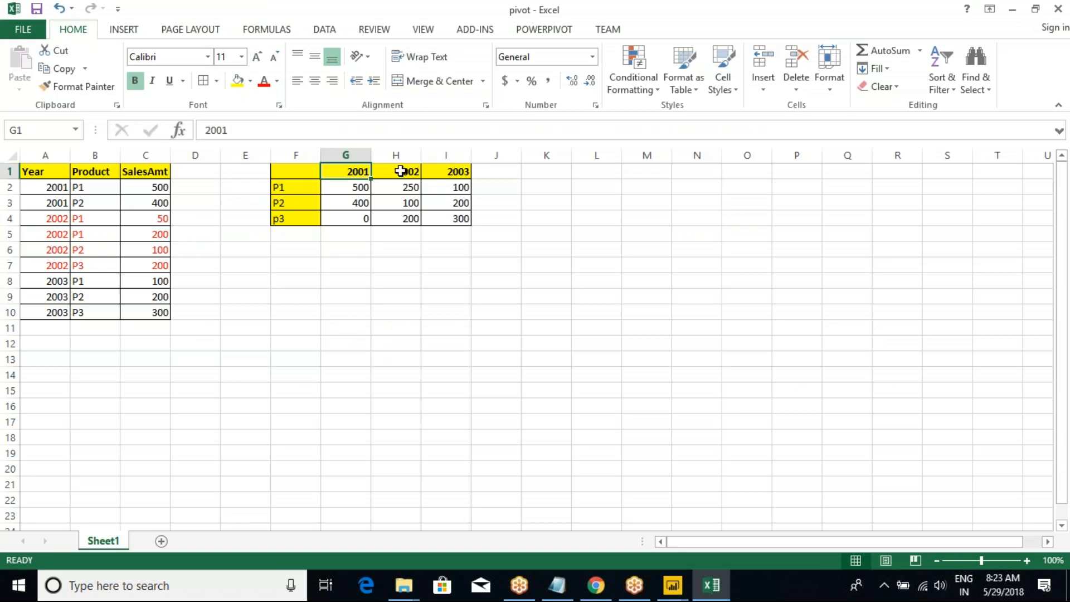
pyautogui.click(401, 171)
pyautogui.click(445, 172)
pyautogui.click(361, 186)
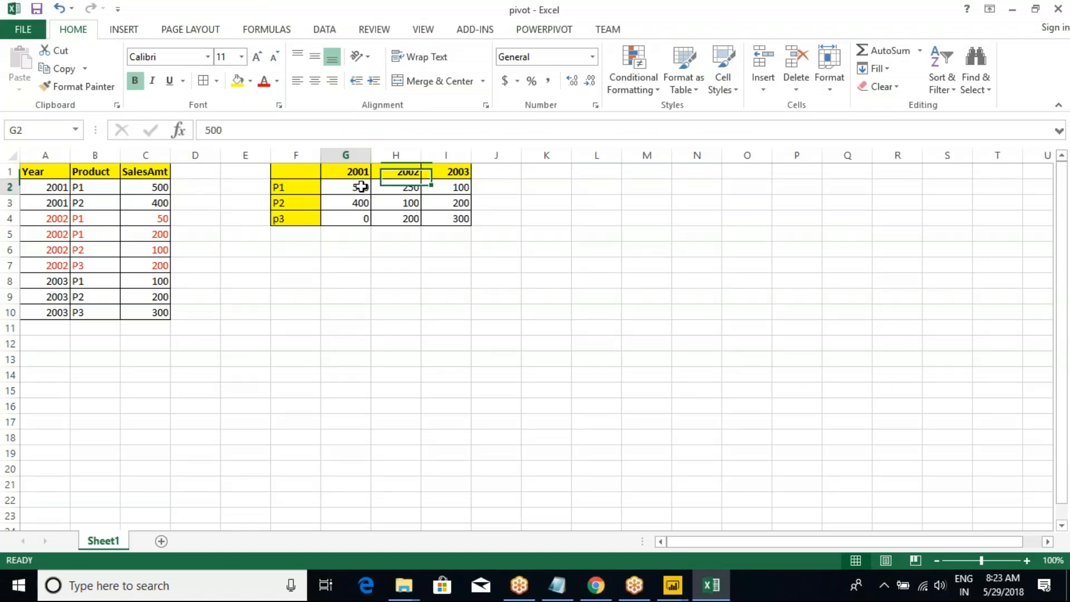
pyautogui.click(383, 186)
pyautogui.click(444, 186)
pyautogui.click(368, 202)
pyautogui.click(406, 203)
pyautogui.click(446, 203)
pyautogui.moveTo(360, 187); pyautogui.dragTo(446, 217)
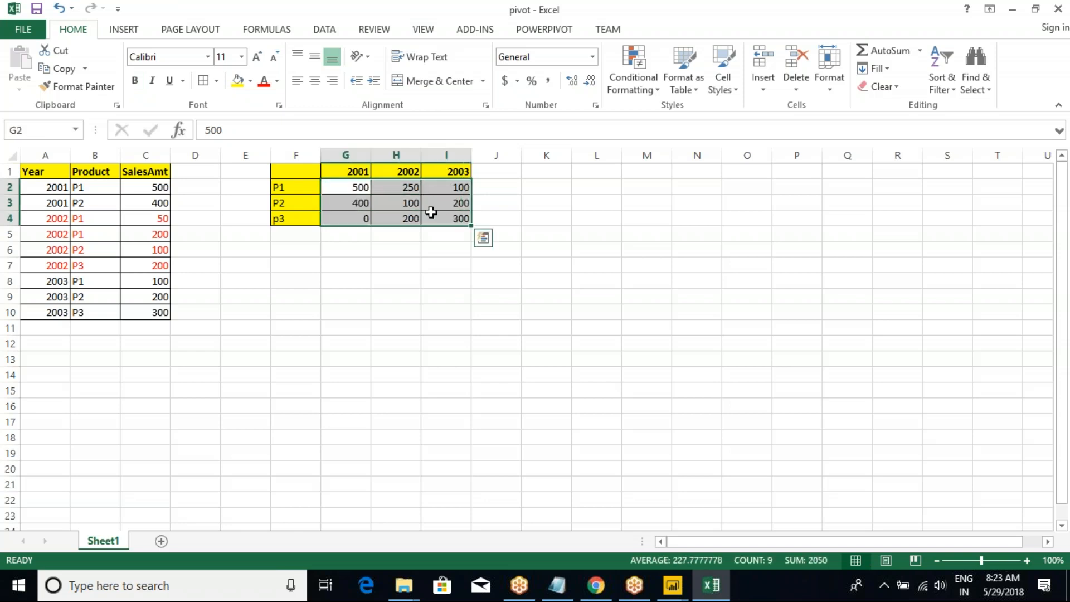
pyautogui.click(385, 199)
pyautogui.click(358, 188)
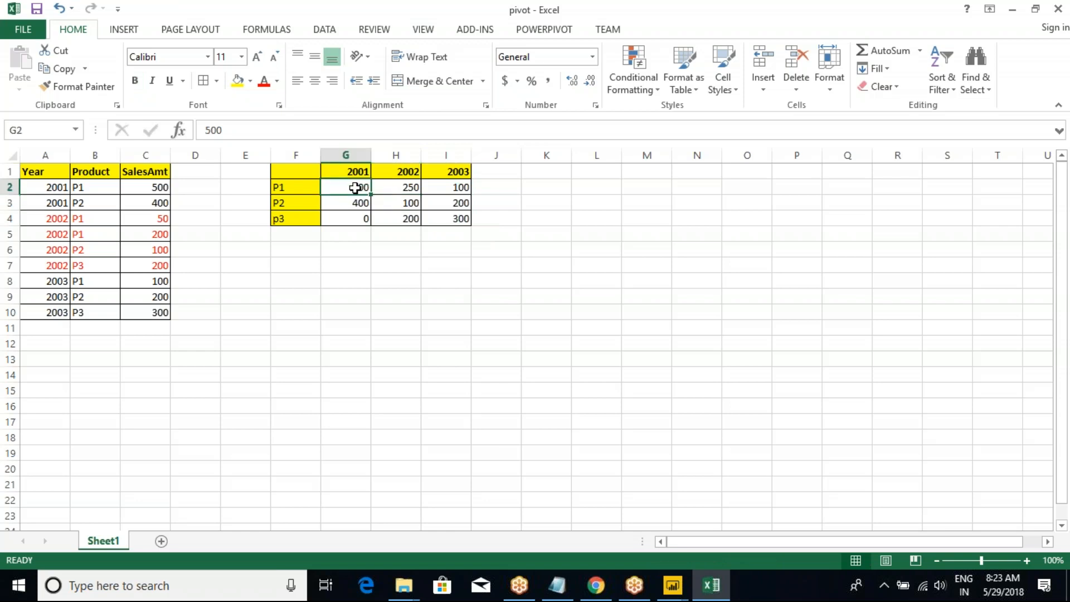
pyautogui.click(150, 159)
pyautogui.click(152, 168)
# Step: Switch back to the Power Query Editor and pivot Pivotetable's Year column using SalesAmt as the values column
pyautogui.hotkey('alt', 'Tab')
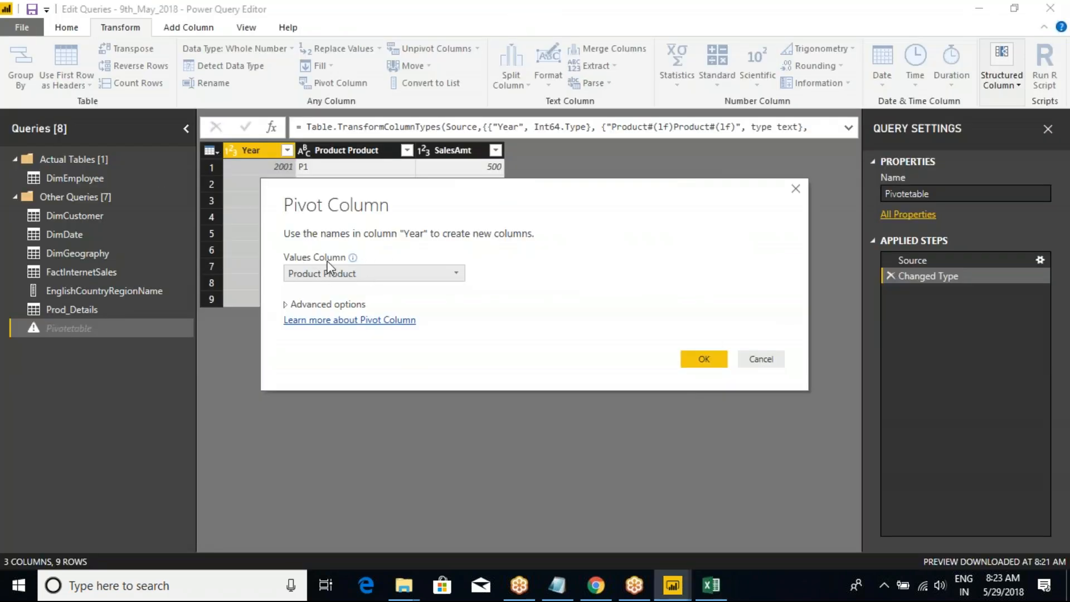
pyautogui.click(330, 276)
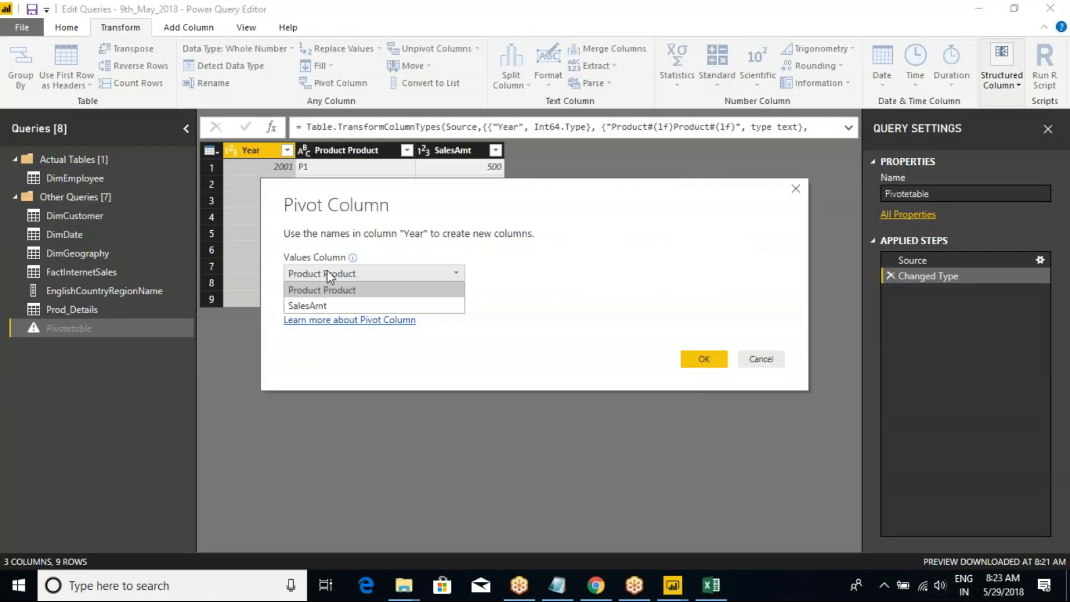
pyautogui.click(316, 304)
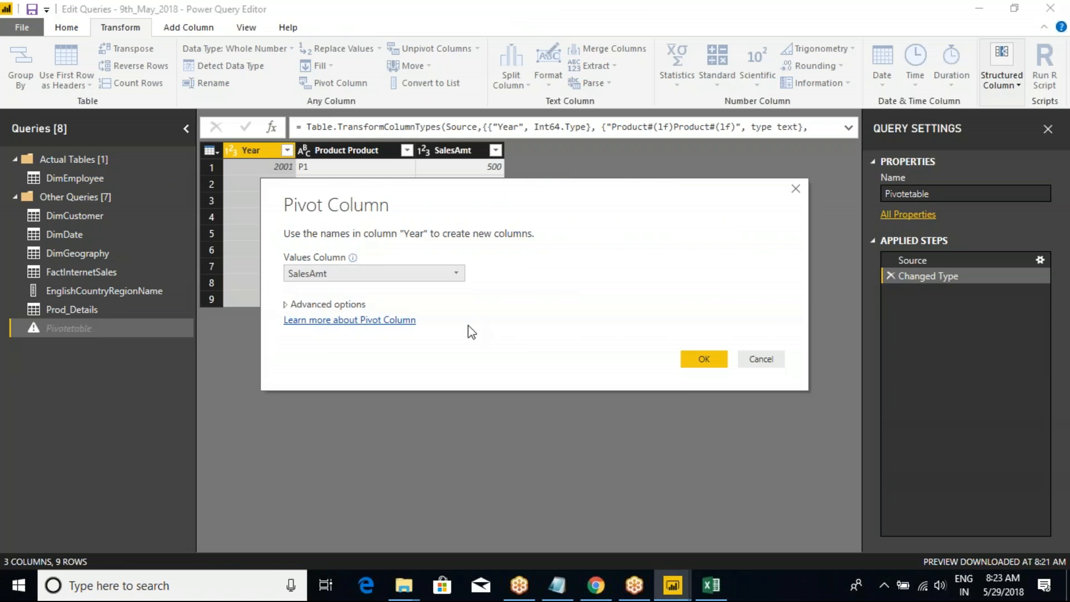
pyautogui.click(694, 360)
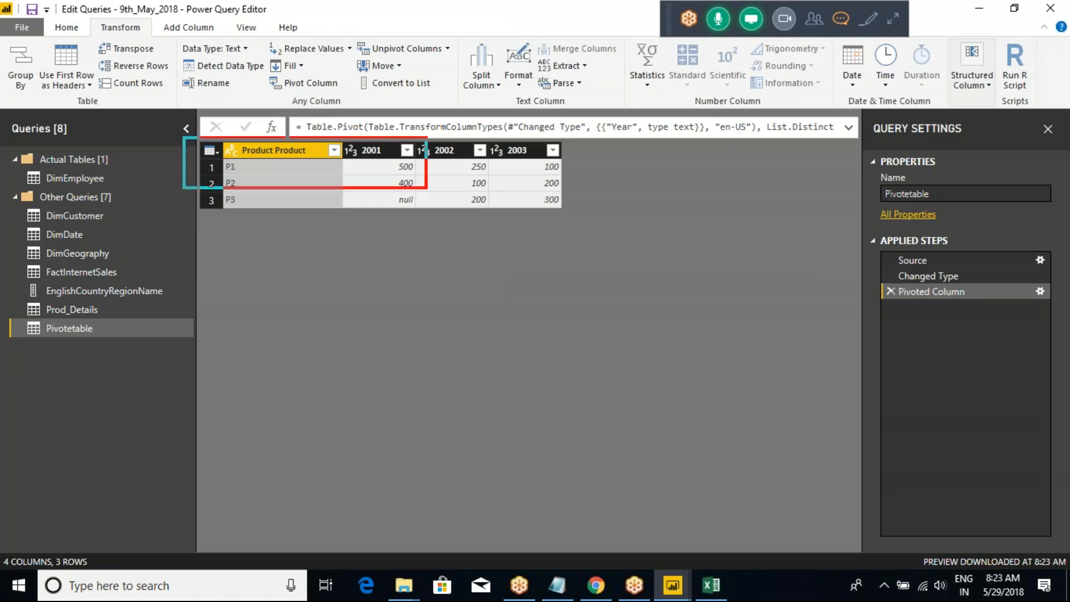
pyautogui.moveTo(569, 211)
pyautogui.mouseDown()
pyautogui.moveTo(688, 203)
pyautogui.moveTo(706, 249)
pyautogui.mouseUp()
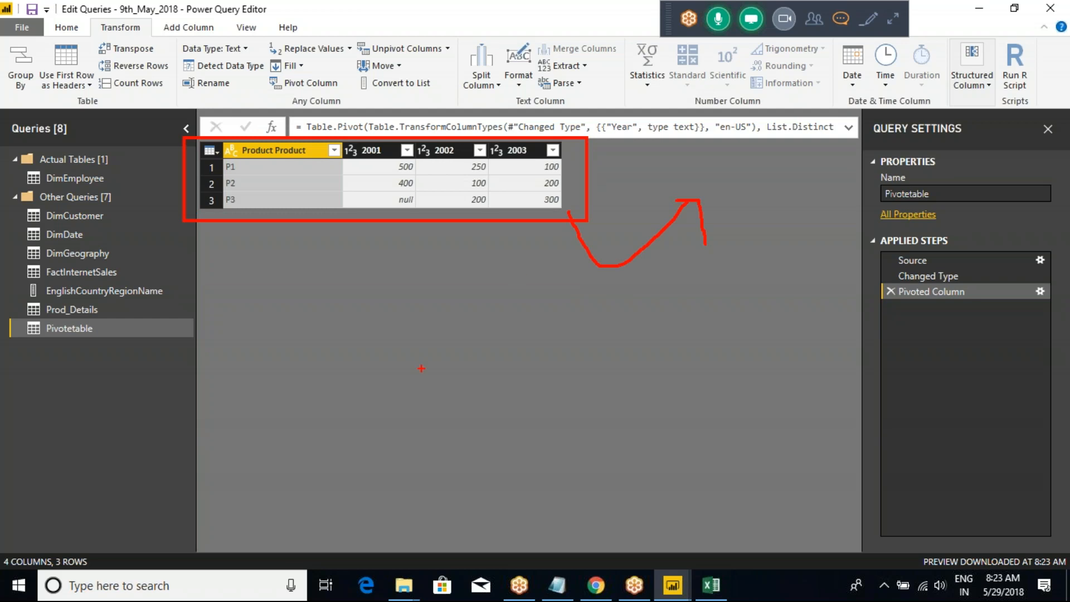
pyautogui.moveTo(78, 309)
pyautogui.mouseDown()
pyautogui.moveTo(105, 307)
pyautogui.moveTo(213, 356)
pyautogui.moveTo(132, 333)
pyautogui.moveTo(150, 335)
pyautogui.mouseUp()
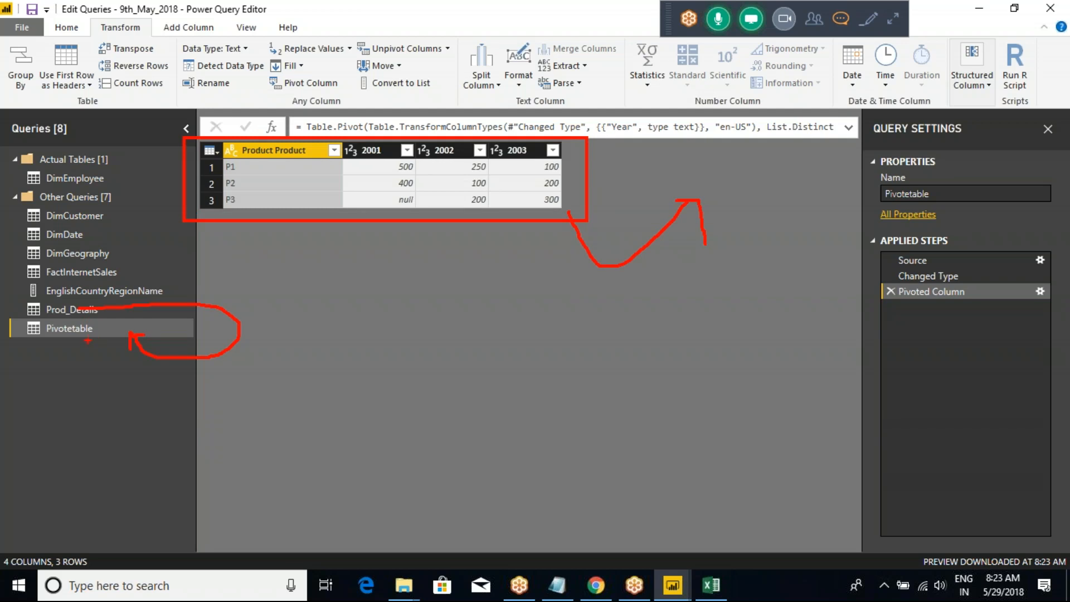
pyautogui.moveTo(97, 382)
pyautogui.mouseDown()
pyautogui.moveTo(301, 226)
pyautogui.moveTo(323, 83)
pyautogui.moveTo(363, 134)
pyautogui.mouseUp()
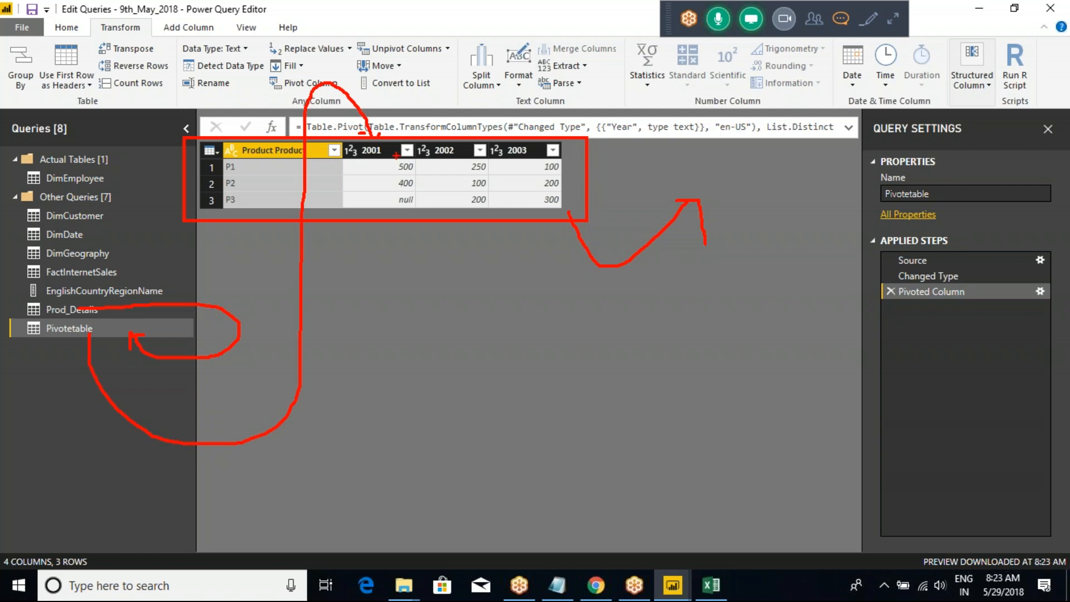
pyautogui.press('Escape')
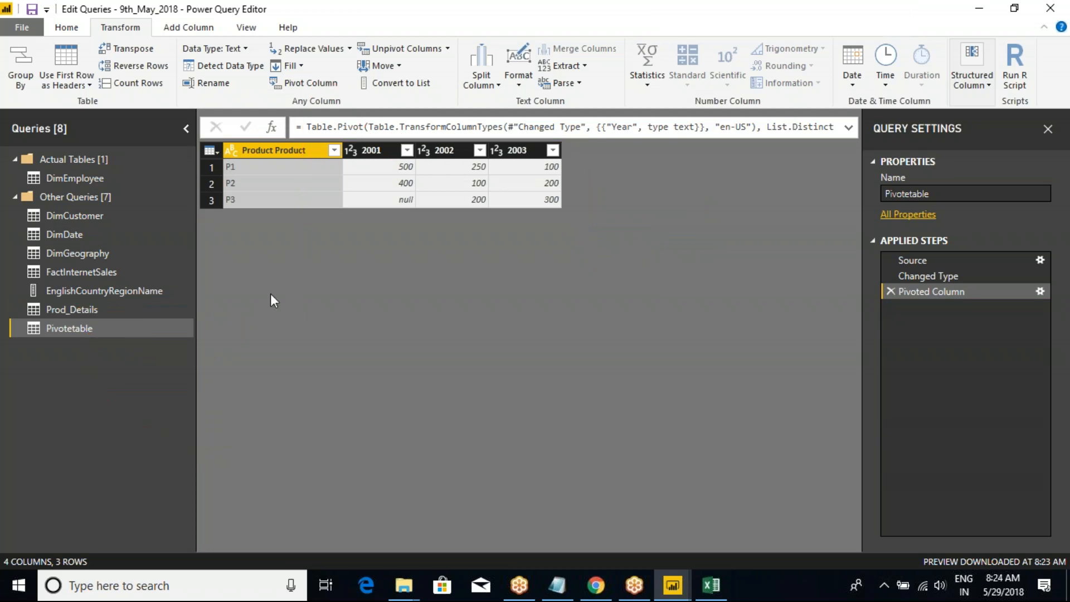
# Step: Save the file and apply the pending query changes
pyautogui.click(32, 8)
pyautogui.click(540, 330)
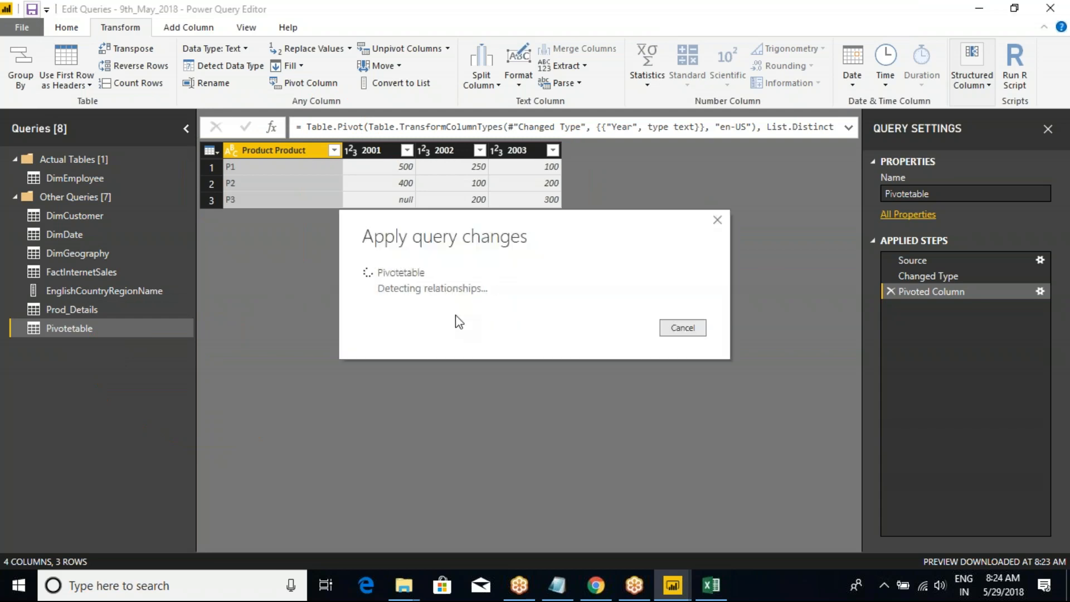
# Step: Switch to the pivot workbook in Excel and examine how the pivoted table relates back to the Year, Product and SalesAmt rows
pyautogui.click(711, 585)
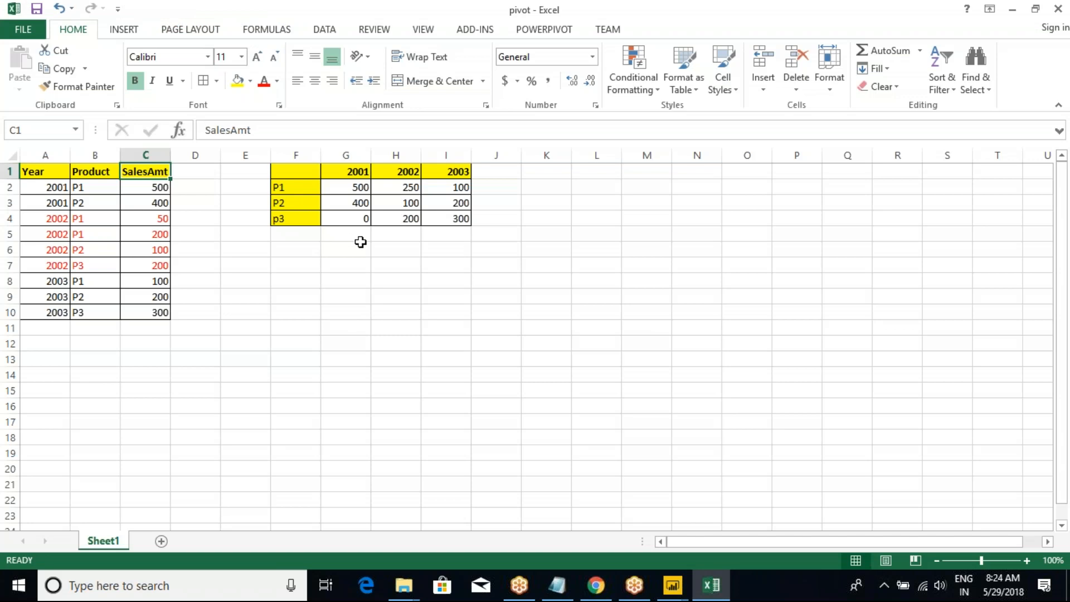
pyautogui.moveTo(369, 235)
pyautogui.mouseDown()
pyautogui.moveTo(375, 258)
pyautogui.moveTo(189, 301)
pyautogui.moveTo(199, 319)
pyautogui.mouseUp()
pyautogui.moveTo(286, 156)
pyautogui.mouseDown()
pyautogui.moveTo(229, 167)
pyautogui.moveTo(463, 268)
pyautogui.moveTo(318, 163)
pyautogui.mouseUp()
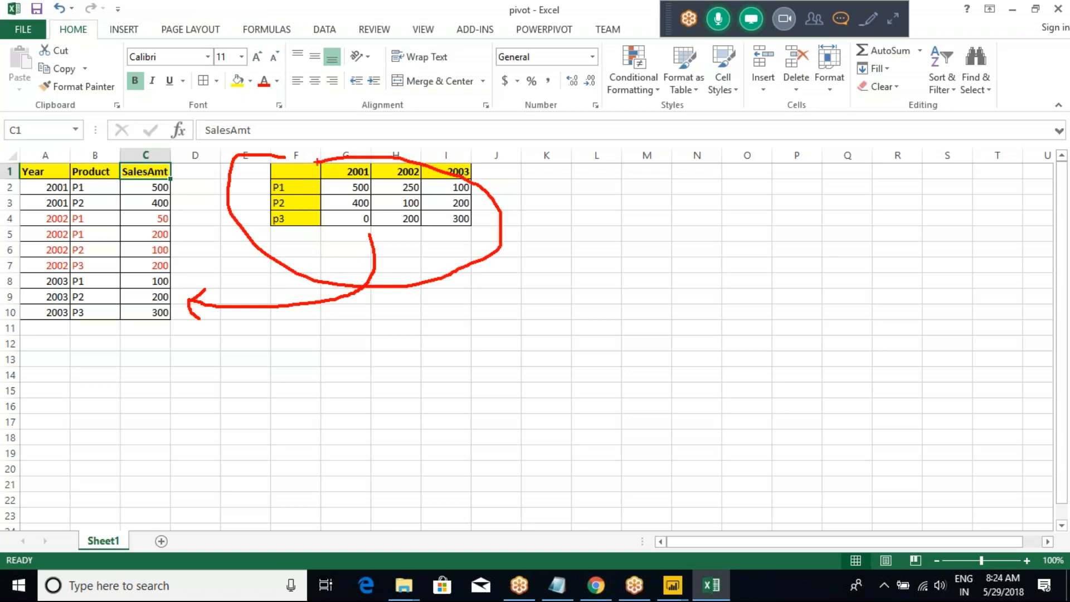
pyautogui.moveTo(318, 229)
pyautogui.mouseDown()
pyautogui.moveTo(284, 340)
pyautogui.moveTo(103, 312)
pyautogui.mouseUp()
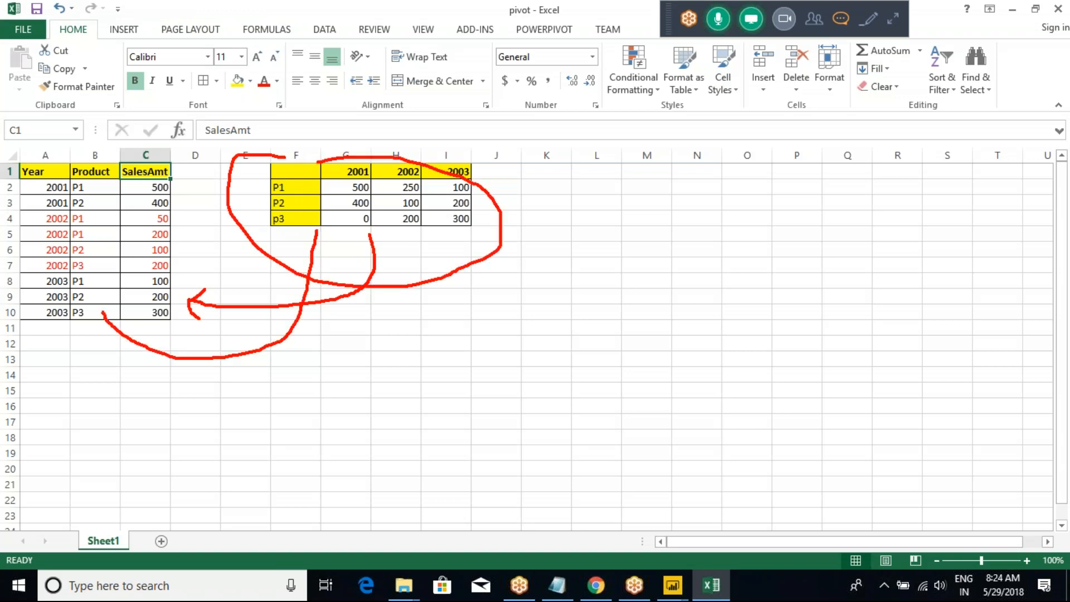
# Step: Switch back to the Power Query Editor and review the unpivot options for Pivotetable's Product Product column
pyautogui.hotkey('alt', 'Tab')
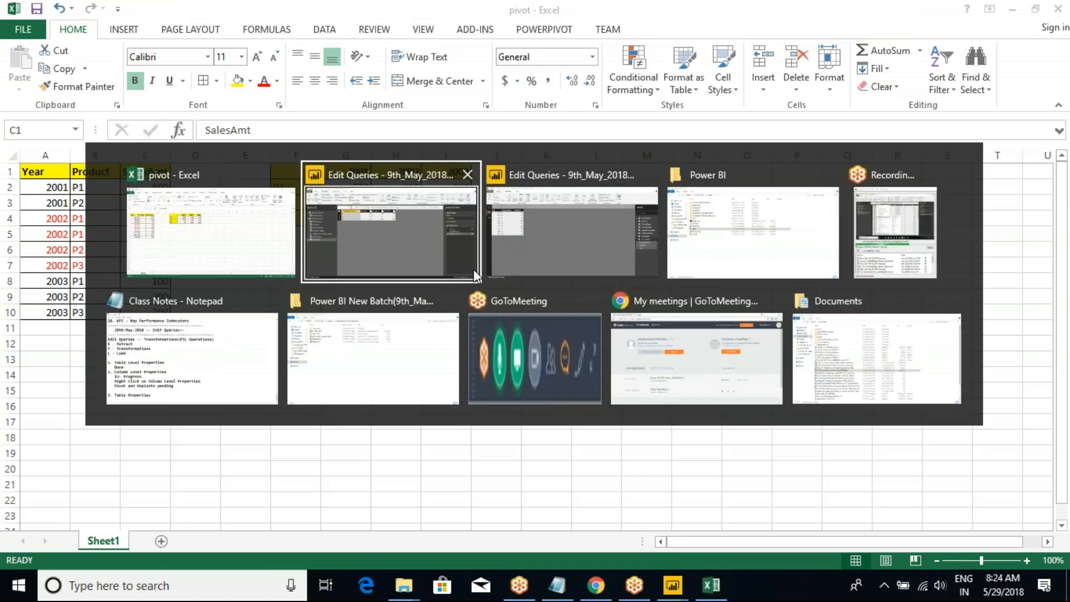
pyautogui.click(473, 269)
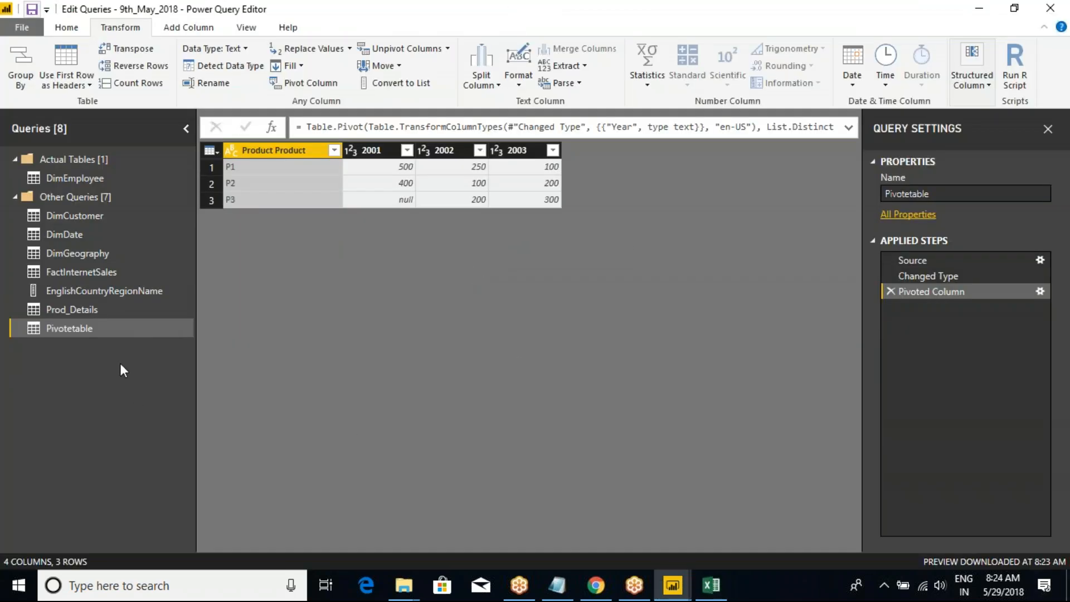
pyautogui.click(73, 329)
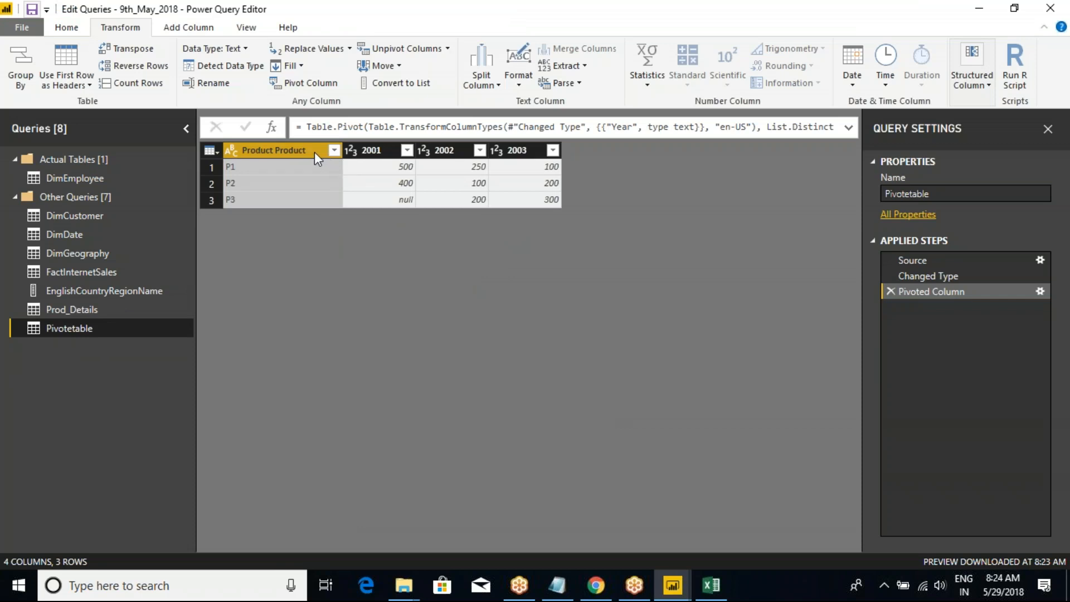
pyautogui.rightClick(296, 149)
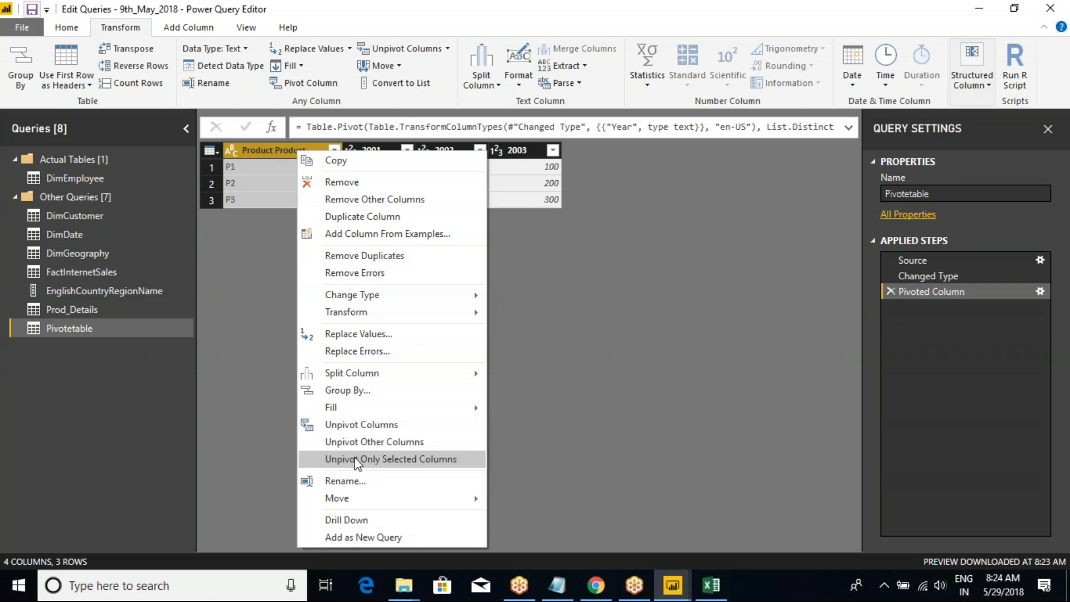
pyautogui.click(603, 431)
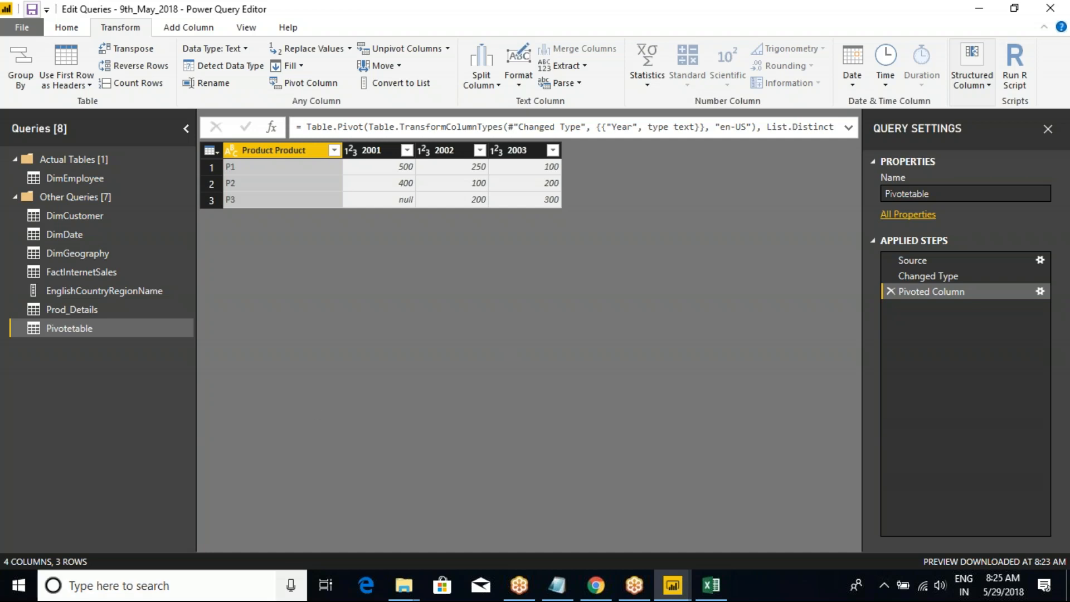
# Step: Examine Pivotetable's 2001, 2002 and 2003 columns against the Product Product column to decide which to unpivot
pyautogui.click(377, 150)
pyautogui.click(445, 152)
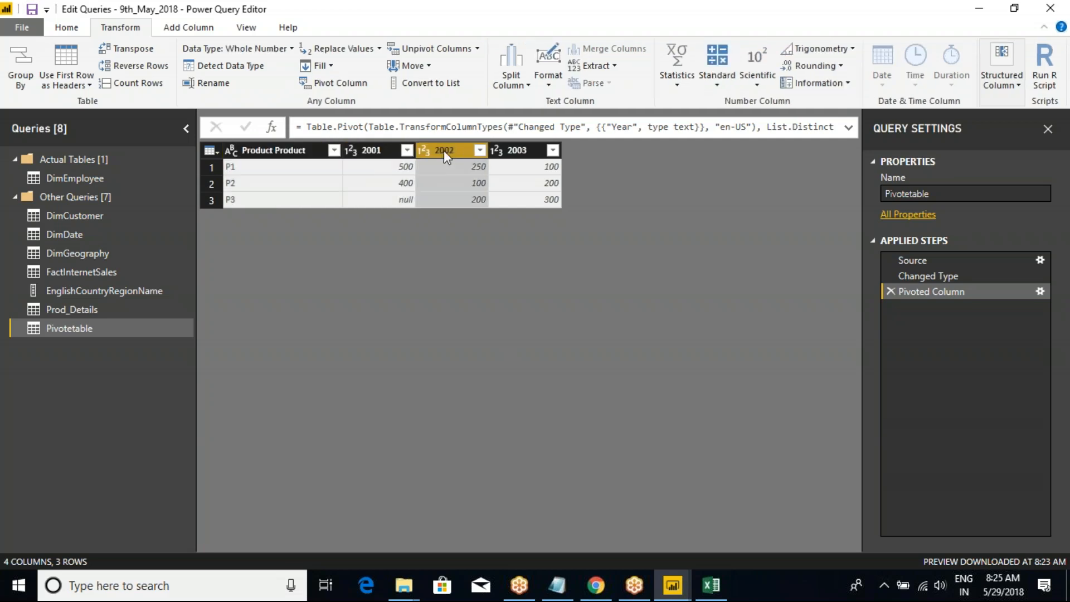
pyautogui.click(517, 151)
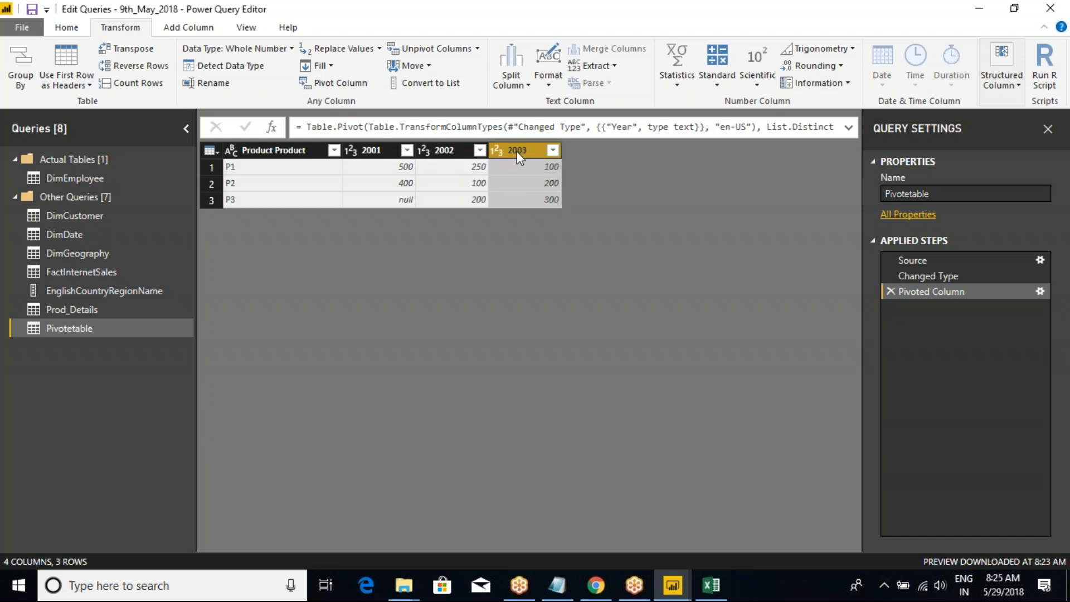
pyautogui.click(305, 149)
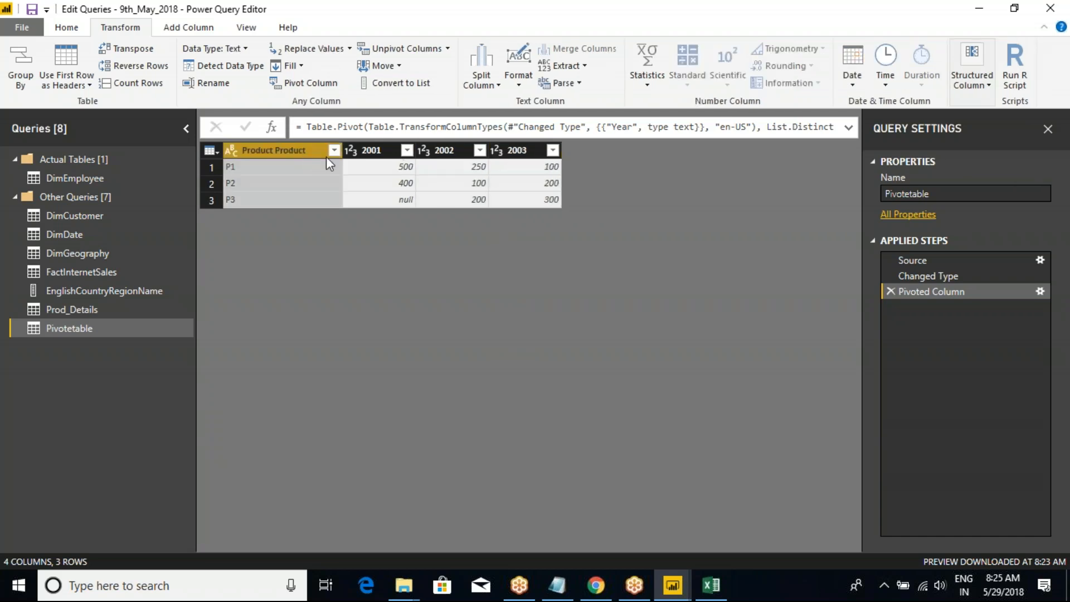
pyautogui.click(368, 156)
pyautogui.click(442, 150)
pyautogui.click(515, 149)
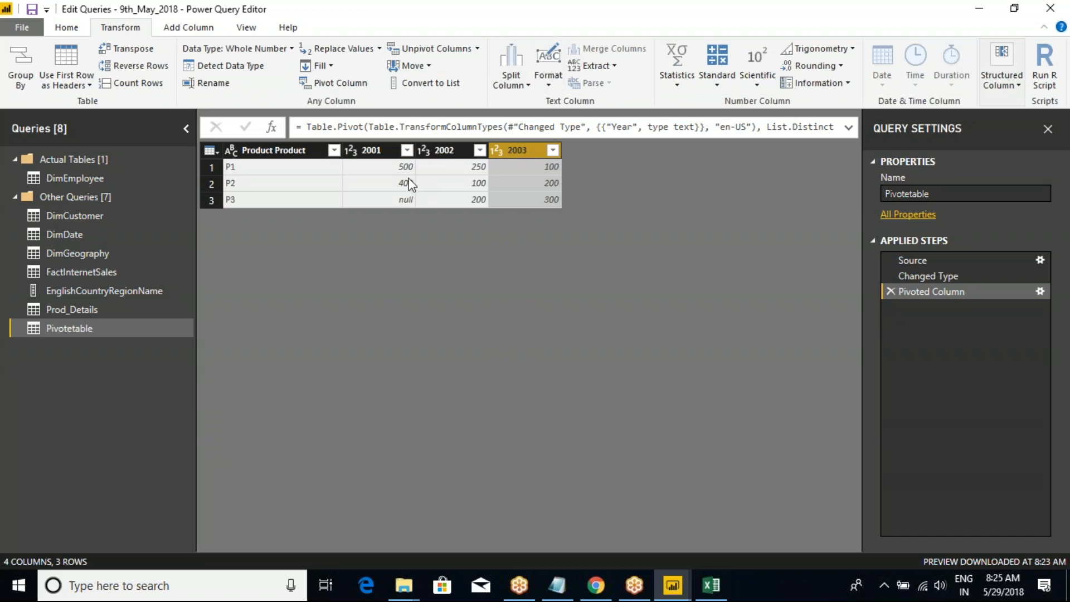
pyautogui.click(369, 150)
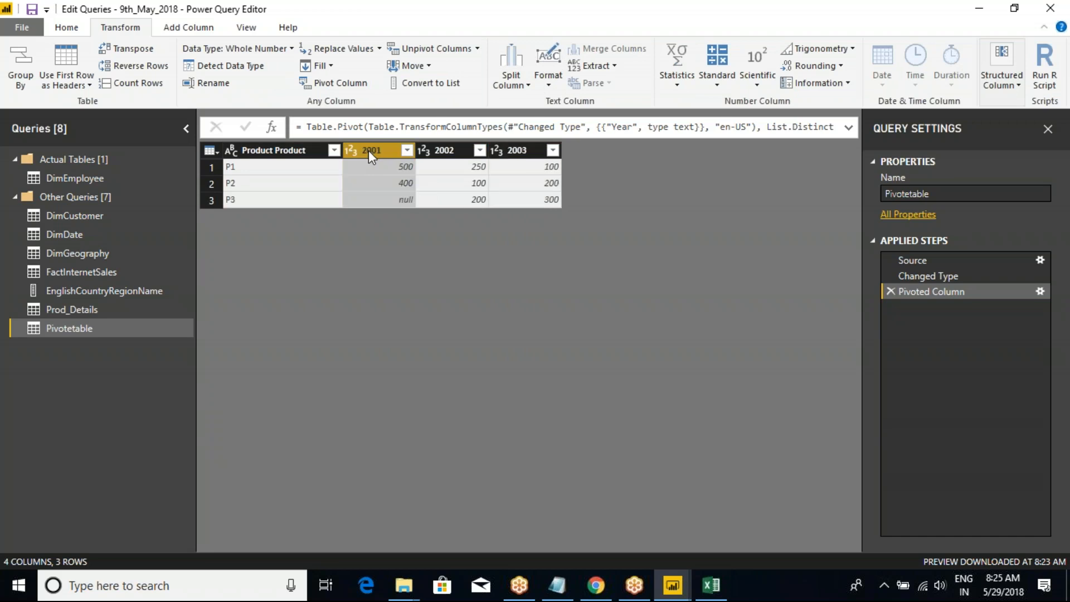
pyautogui.click(426, 148)
pyautogui.click(515, 151)
pyautogui.click(446, 151)
pyautogui.click(370, 151)
pyautogui.click(454, 151)
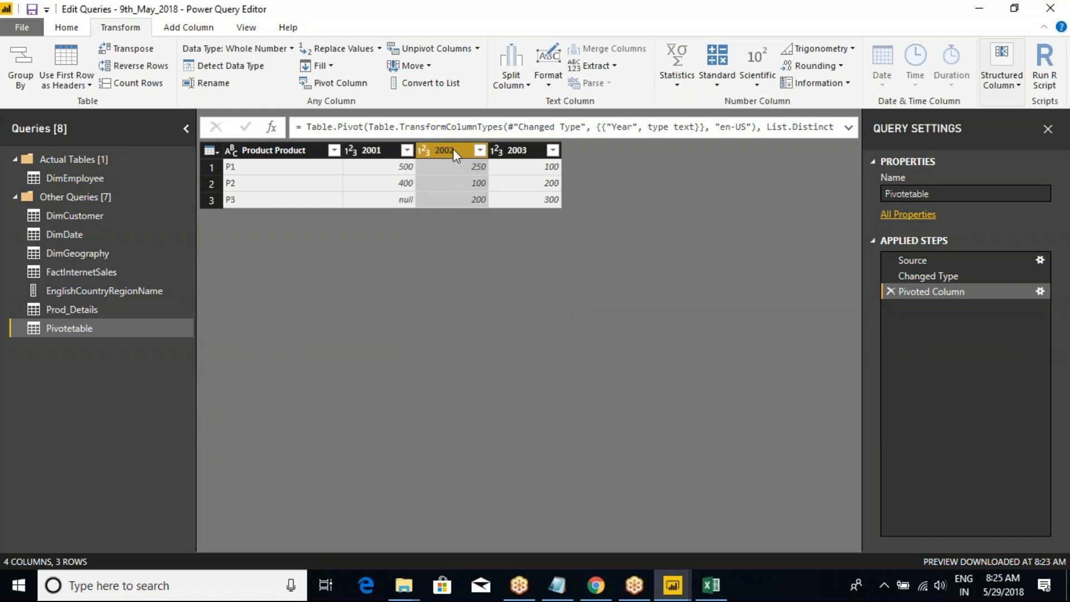
pyautogui.click(517, 150)
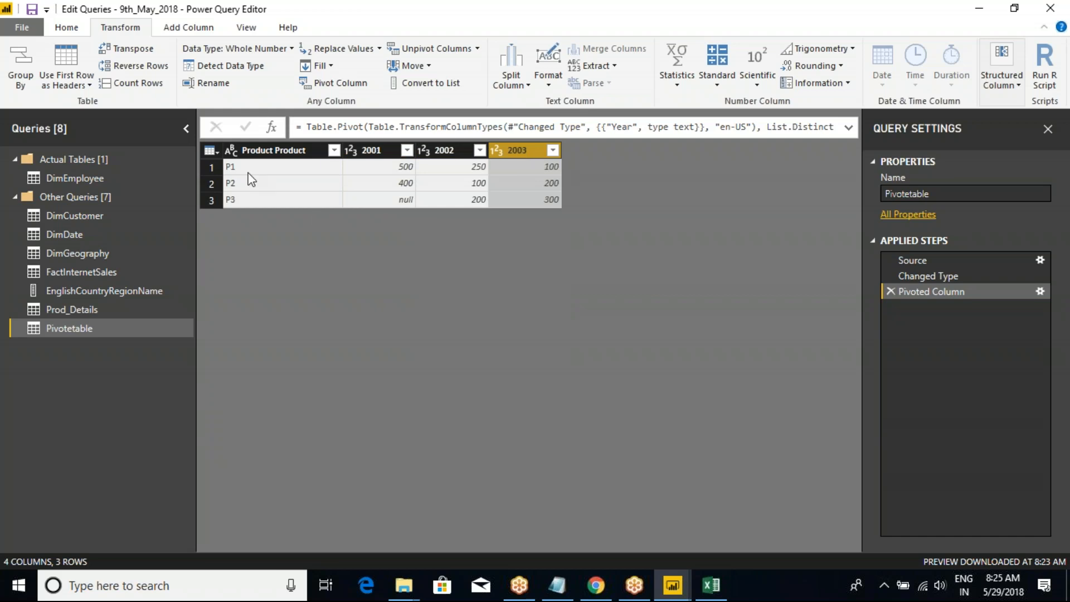
pyautogui.click(265, 151)
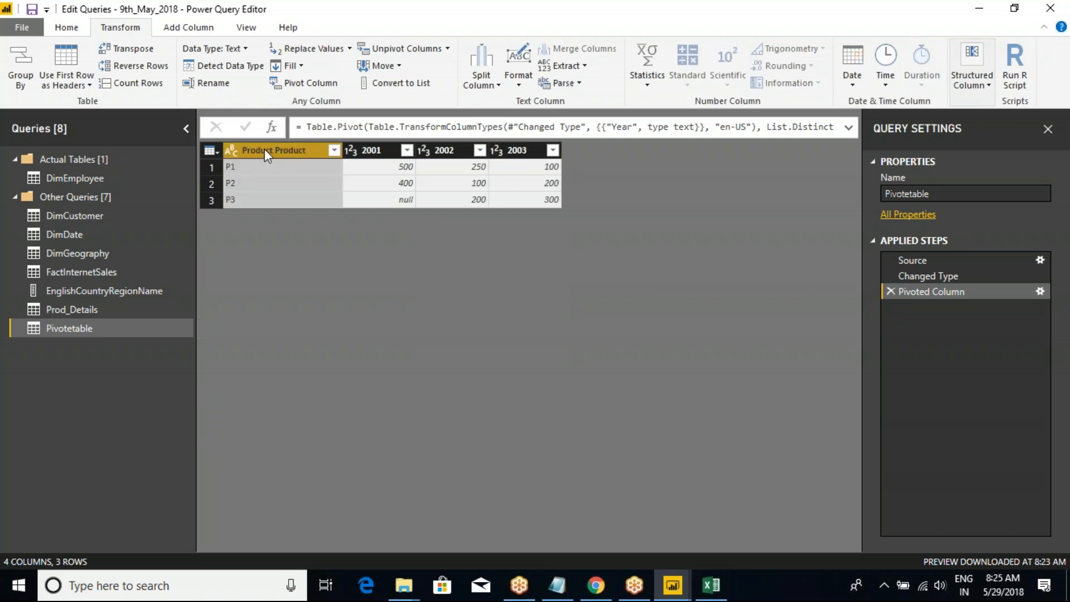
# Step: Try unpivoting all columns other than Product Product in Pivotetable, and remove the resulting applied step
pyautogui.rightClick(264, 149)
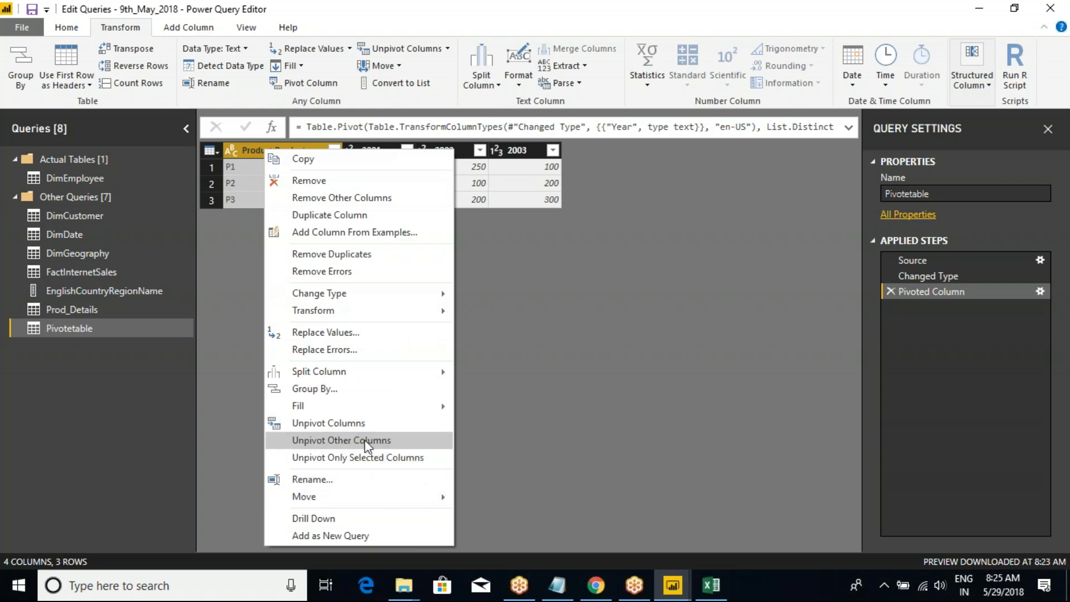
pyautogui.click(238, 149)
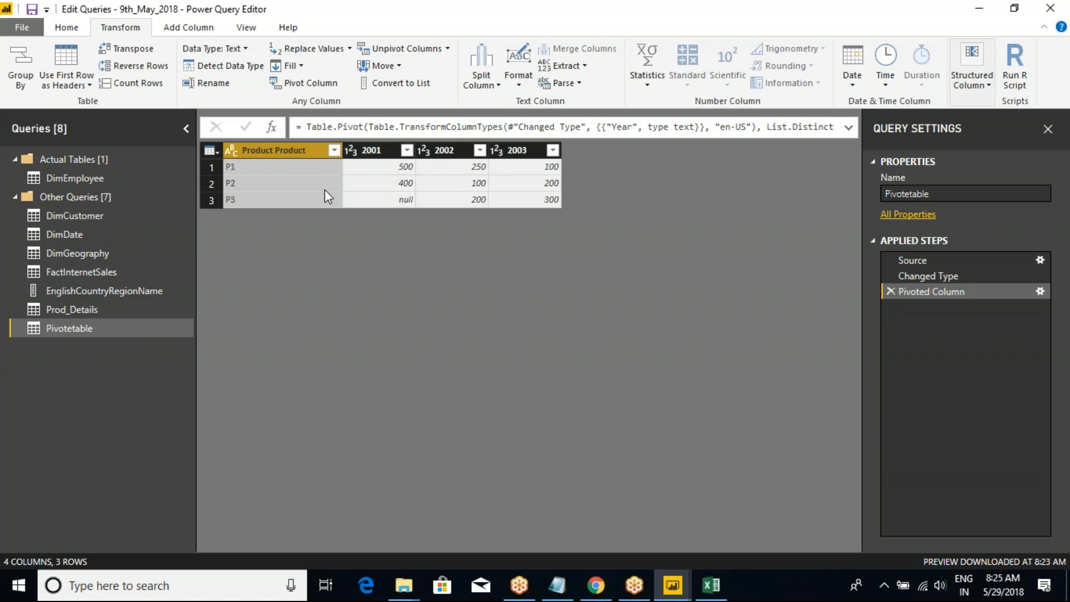
pyautogui.rightClick(293, 152)
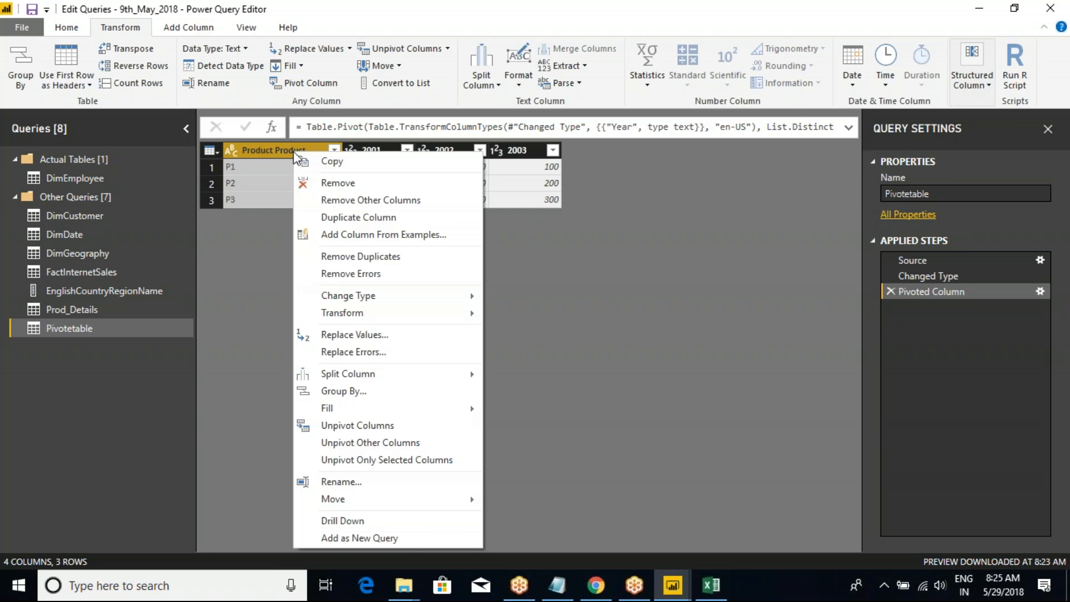
pyautogui.click(366, 443)
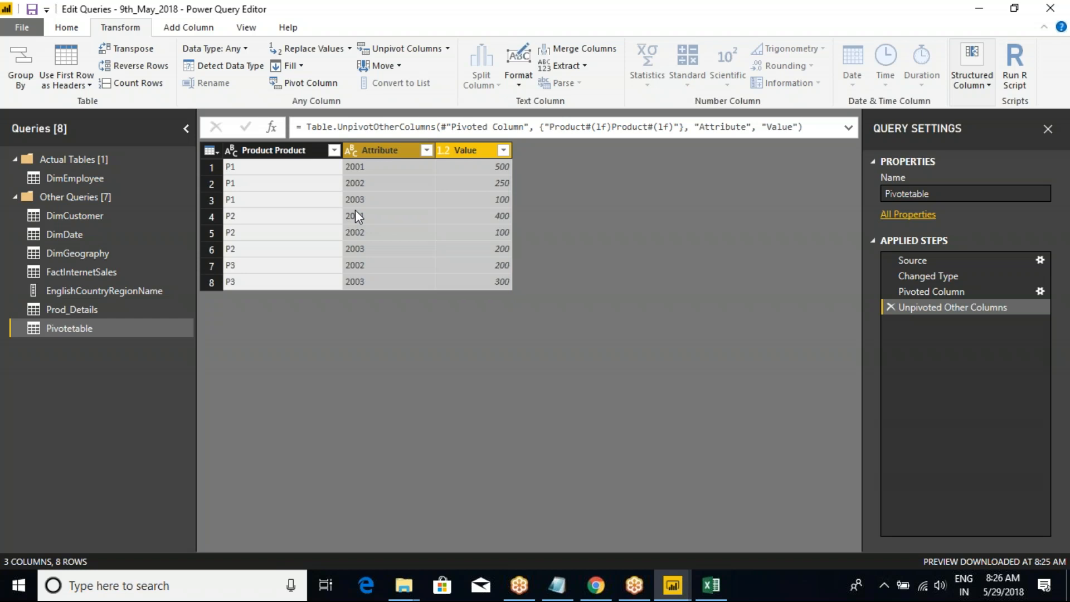
pyautogui.click(889, 307)
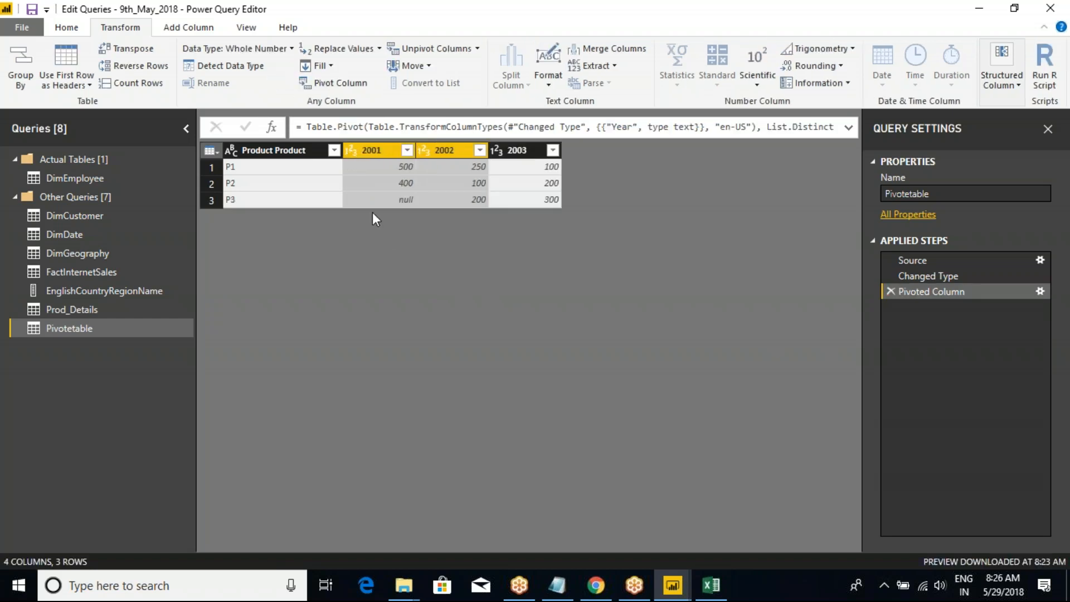
# Step: Unpivot only the selected 2001, 2002 and 2003 columns of Pivotetable
pyautogui.click(373, 152)
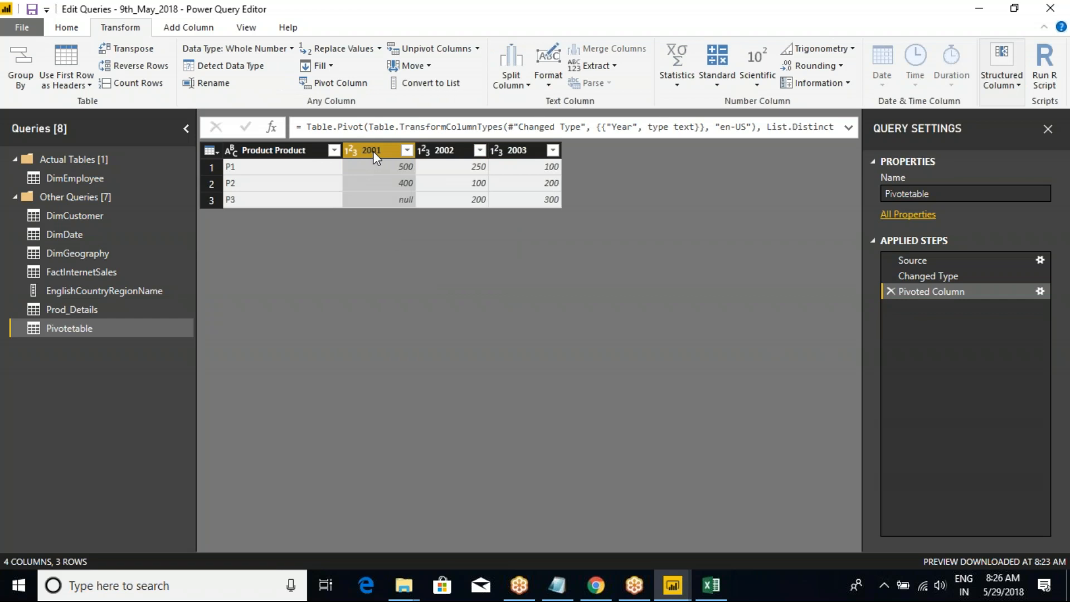
pyautogui.keyDown('ctrl'); pyautogui.click(444, 151); pyautogui.keyUp('ctrl')
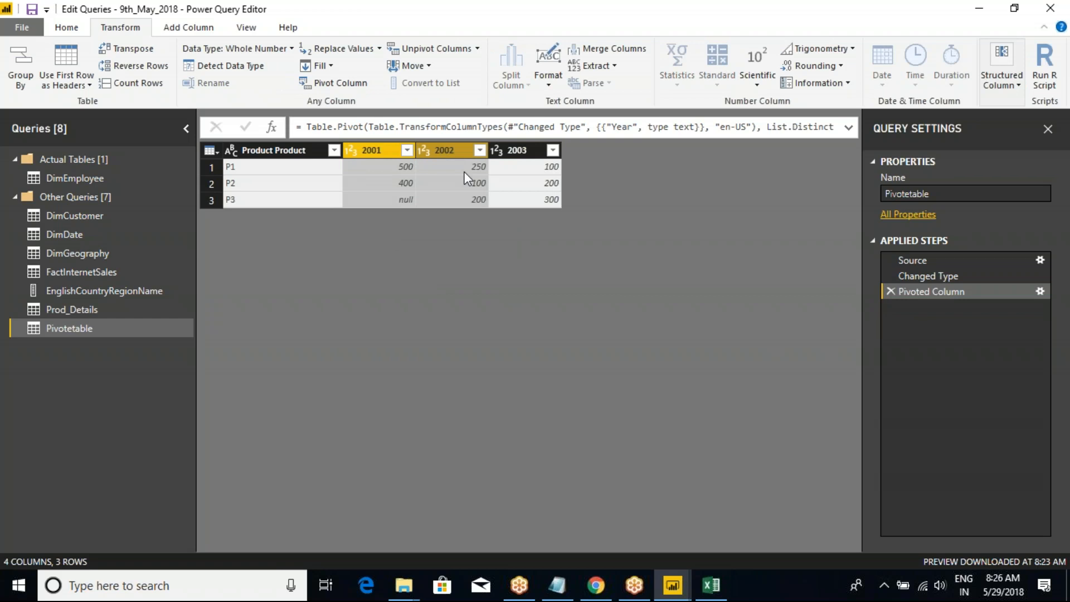
pyautogui.keyDown('ctrl'); pyautogui.click(521, 149); pyautogui.keyUp('ctrl')
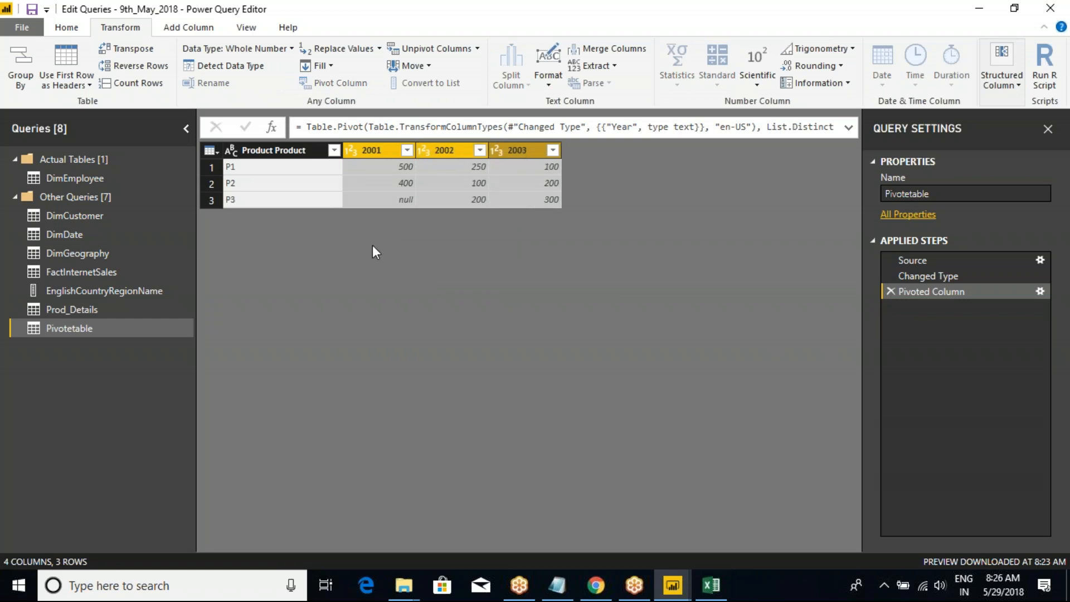
pyautogui.rightClick(367, 151)
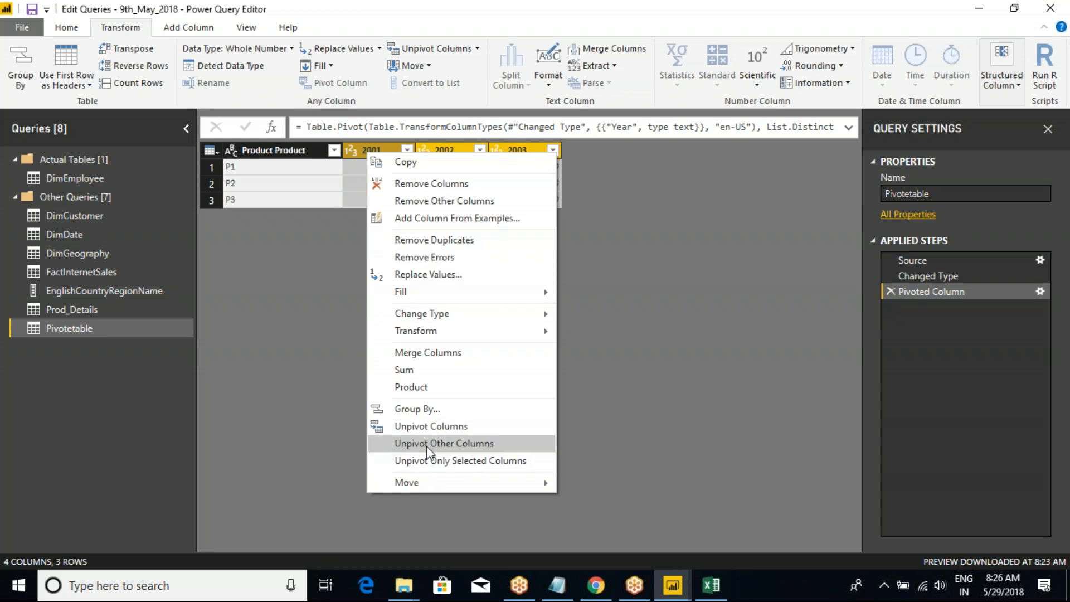
pyautogui.click(445, 465)
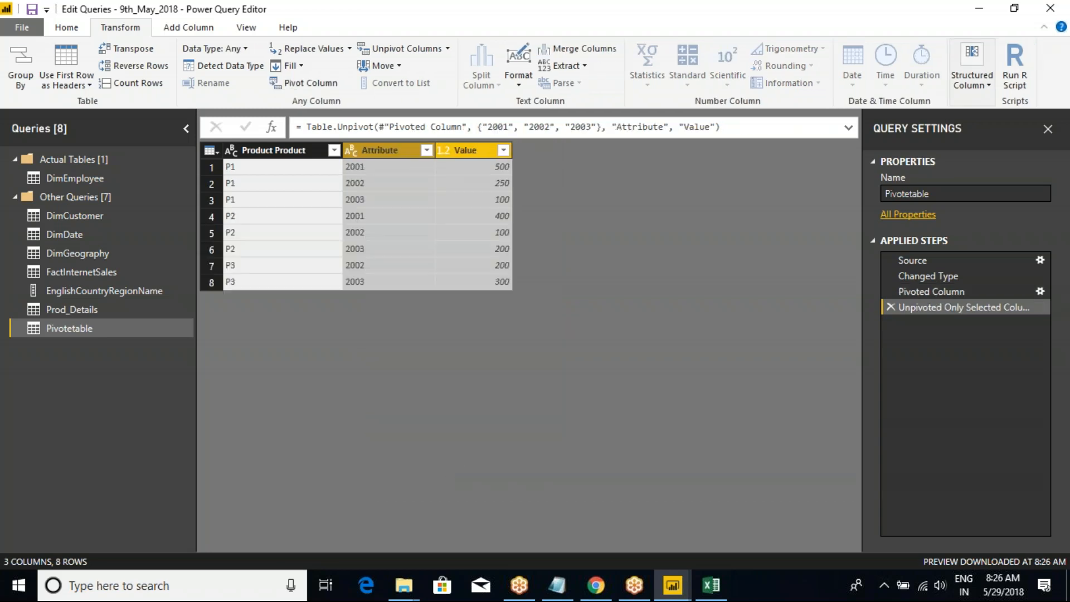
# Step: Check the Product Product, Attribute and Value columns, and delete the Unpivoted Only Selected Columns step
pyautogui.click(269, 150)
pyautogui.click(371, 150)
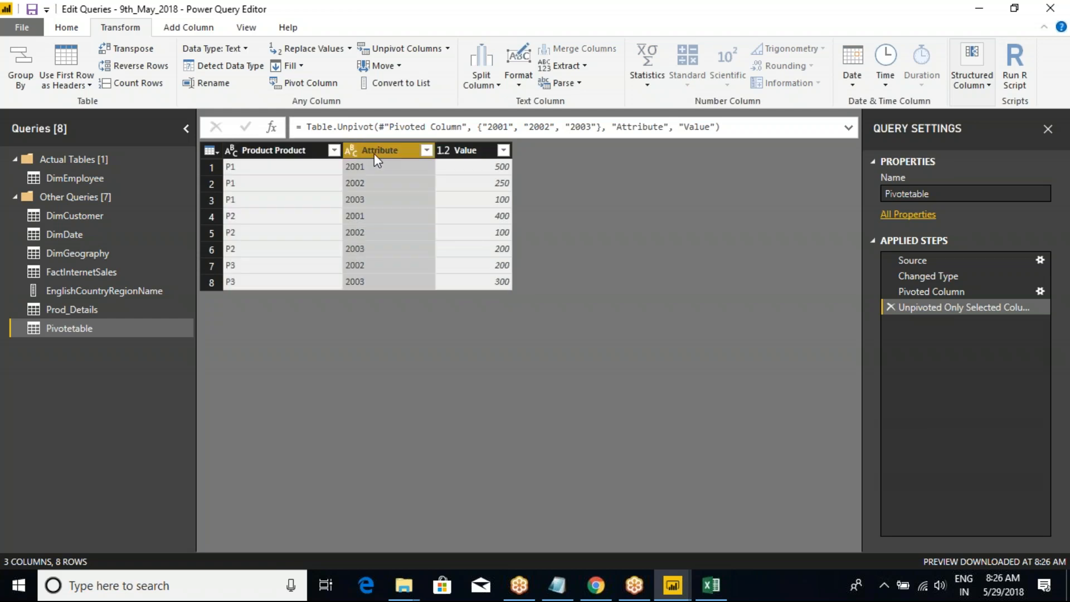
pyautogui.click(461, 152)
pyautogui.click(405, 152)
pyautogui.doubleClick(397, 149)
pyautogui.click(618, 251)
pyautogui.click(889, 307)
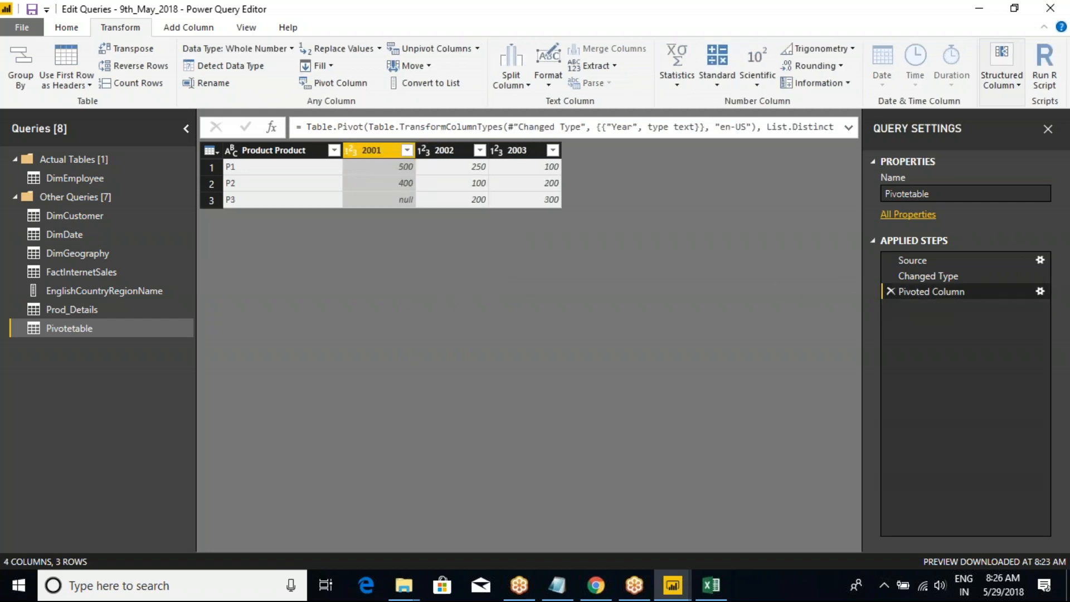
# Step: Try Unpivot Columns on the 2001 column alone, and delete the resulting applied step
pyautogui.rightClick(380, 152)
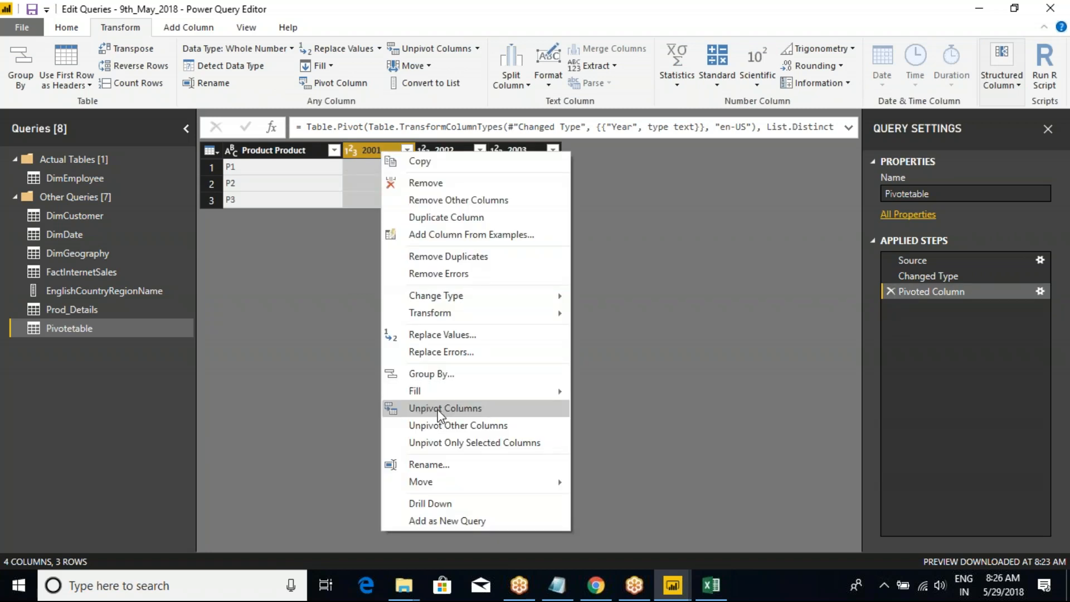
pyautogui.click(467, 407)
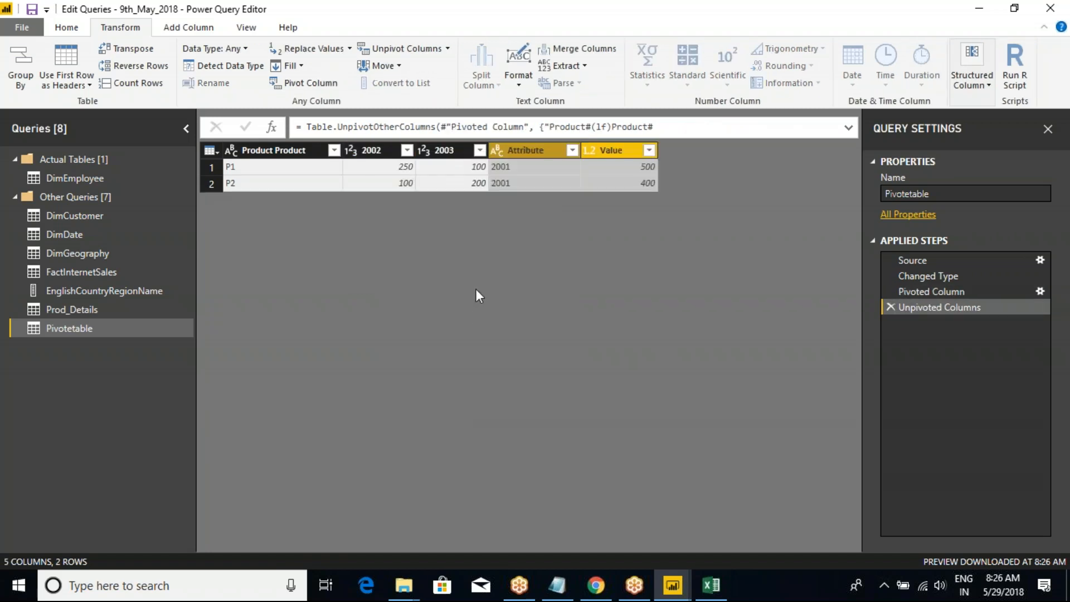
pyautogui.click(892, 307)
# Step: Apply Unpivot Columns to the 2001, 2002 and 2003 columns together
pyautogui.click(379, 156)
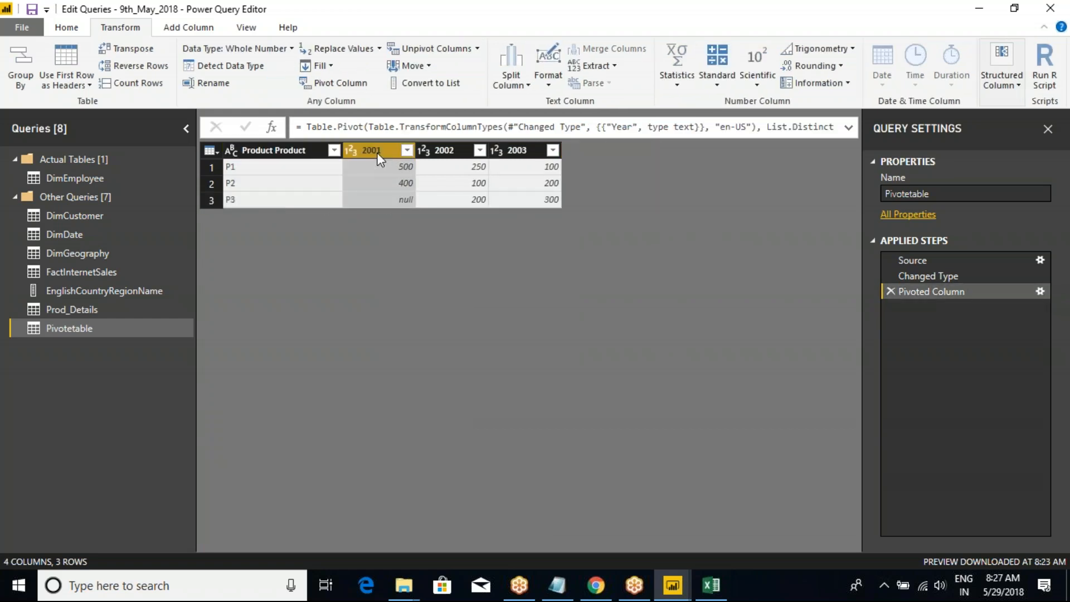
pyautogui.keyDown('ctrl'); pyautogui.click(439, 151); pyautogui.keyUp('ctrl')
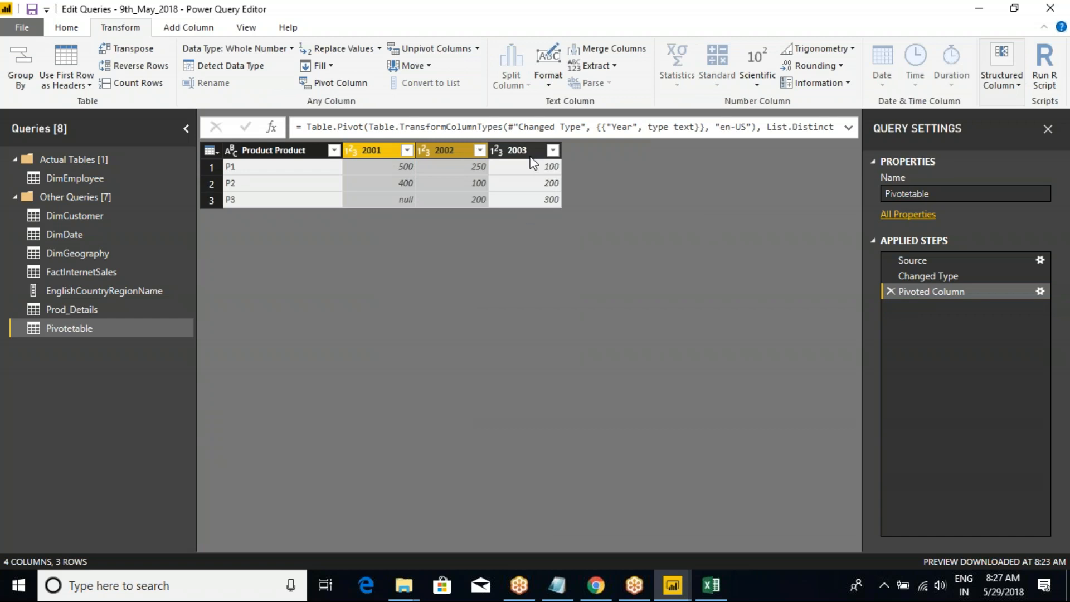
pyautogui.keyDown('ctrl'); pyautogui.click(526, 152); pyautogui.keyUp('ctrl')
pyautogui.rightClick(526, 152)
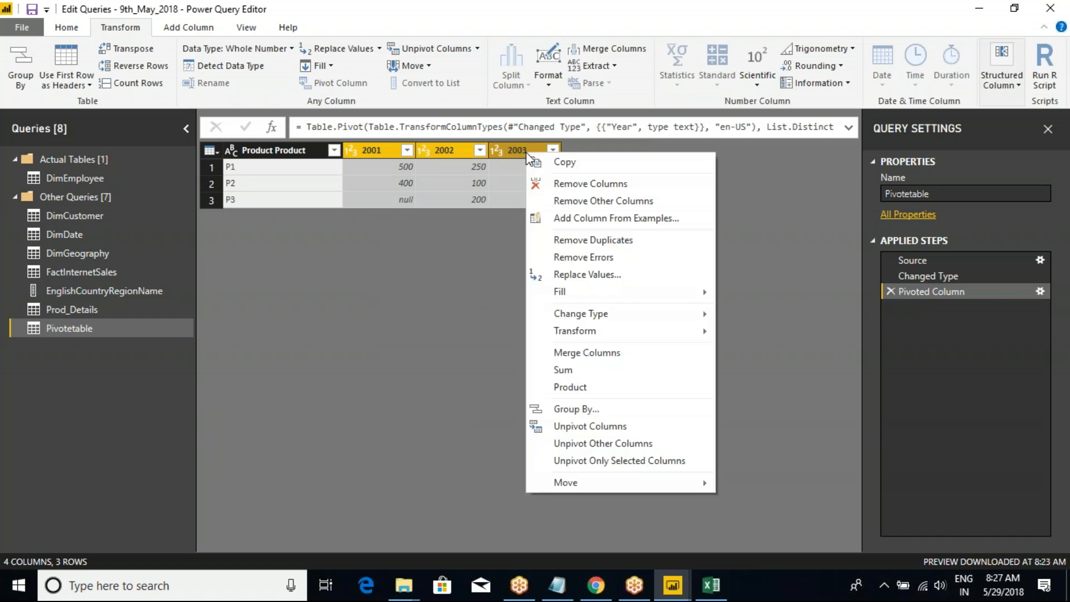
pyautogui.click(592, 427)
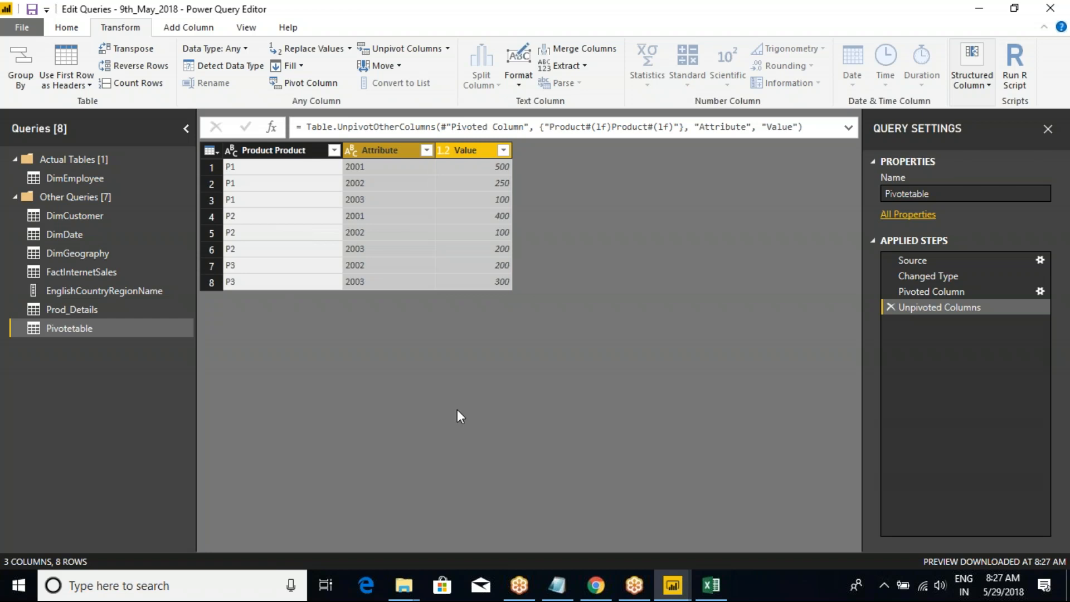
# Step: Rename the Attribute column as Year, and delete both the rename and the unpivot steps from Pivotetable
pyautogui.doubleClick(380, 147)
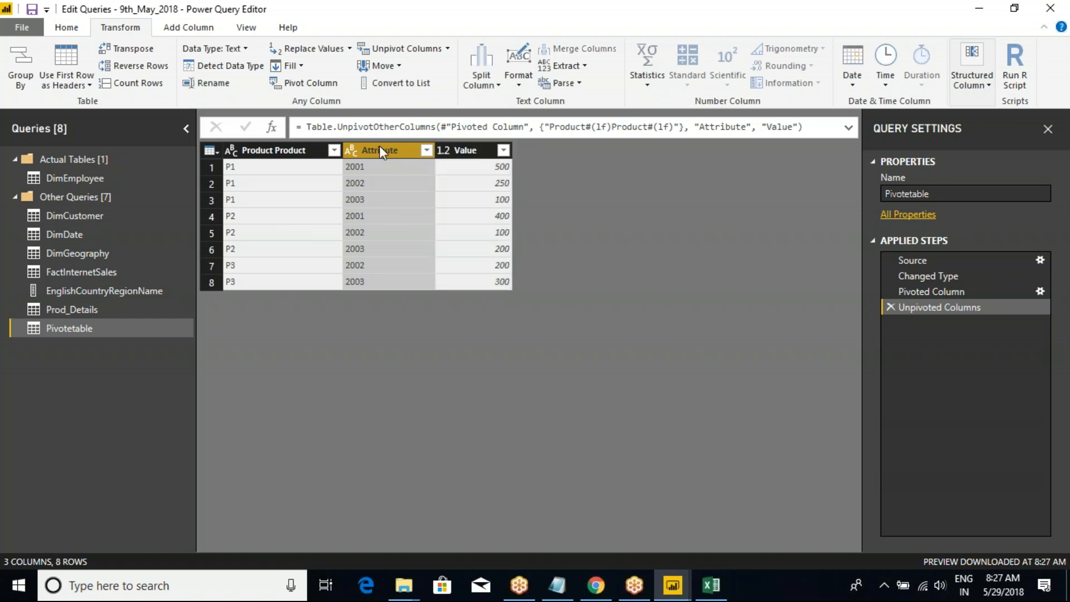
pyautogui.write('Year')
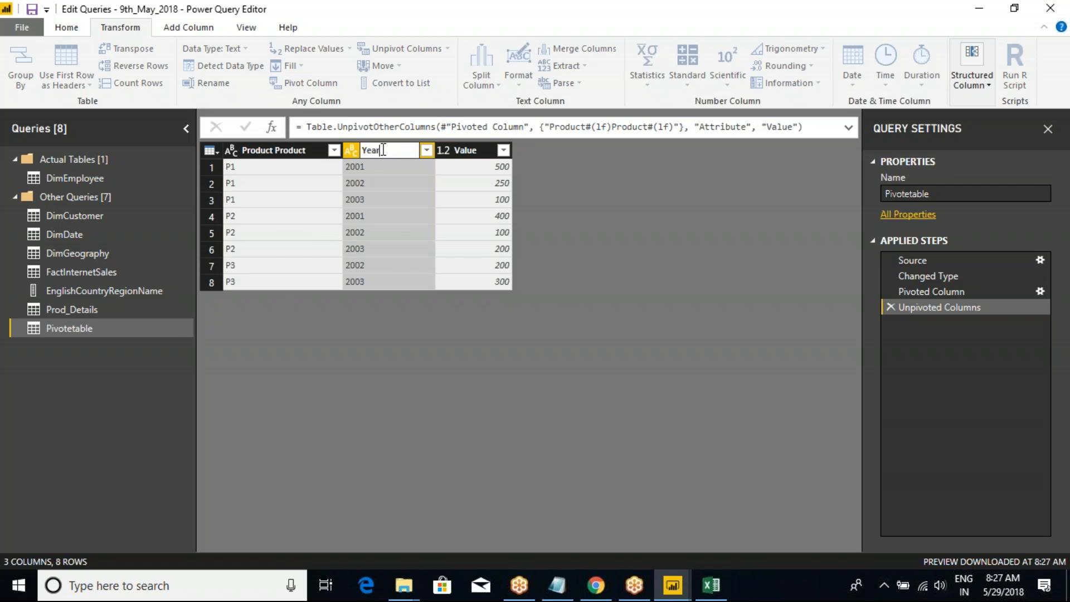
pyautogui.press('Return')
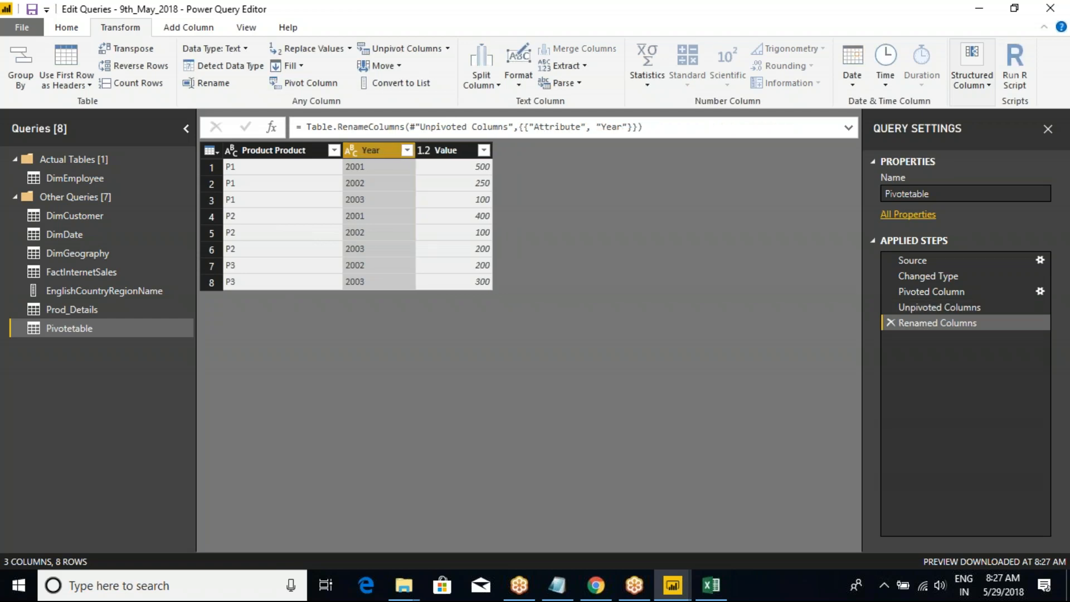
pyautogui.click(890, 323)
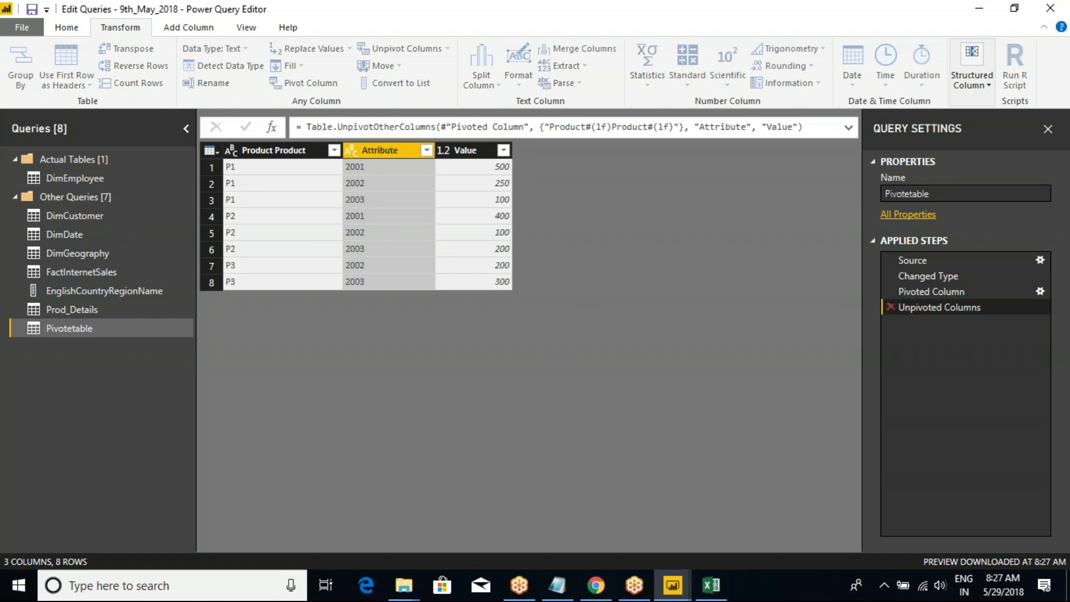
pyautogui.click(891, 308)
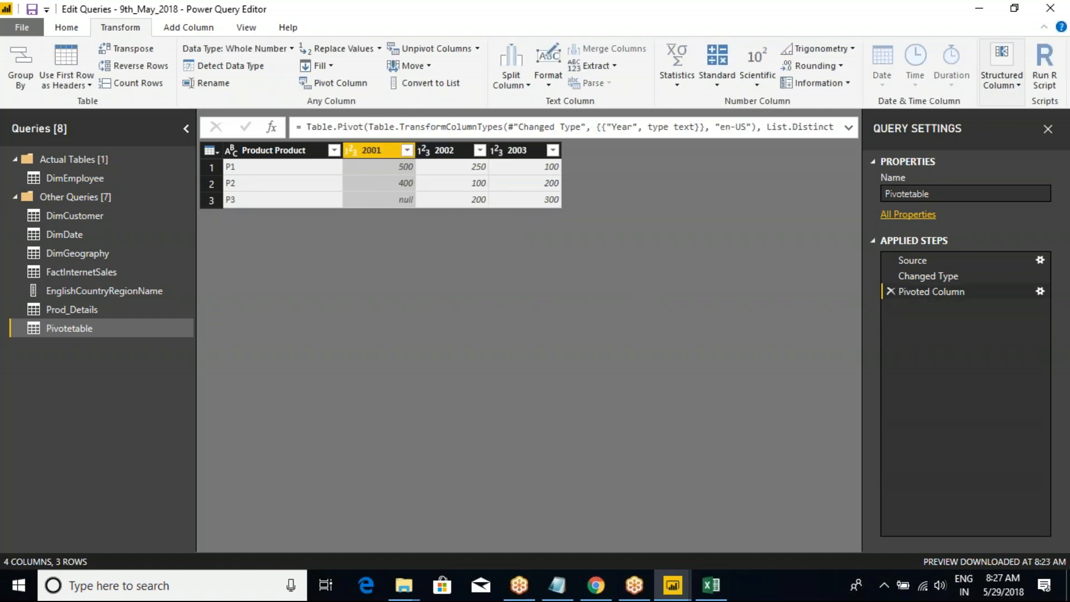
# Step: Apply the query changes while keeping the Power Query Editor open
pyautogui.click(67, 27)
pyautogui.click(26, 85)
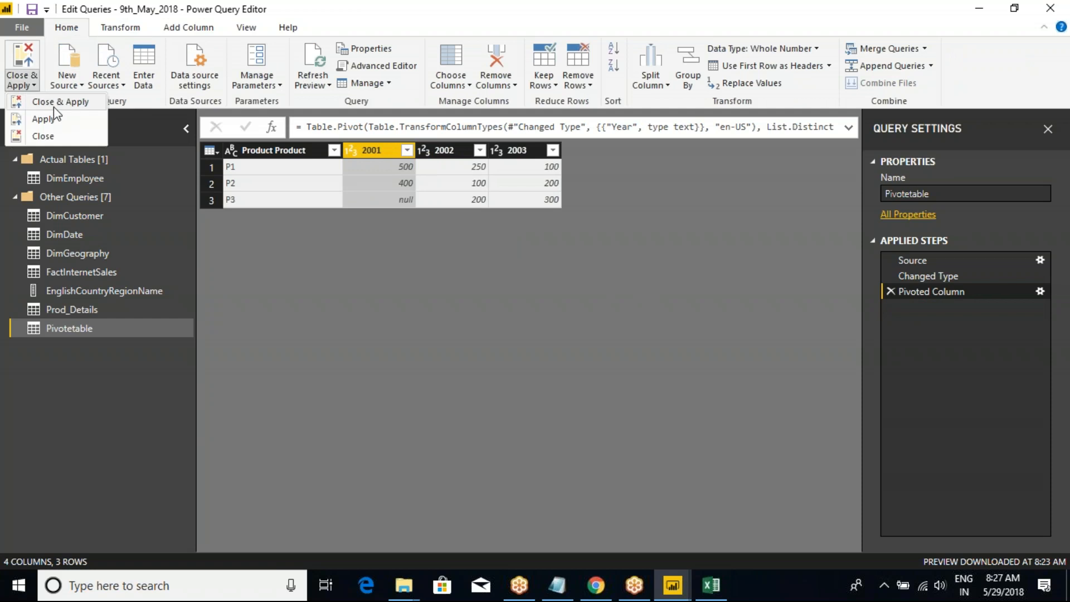
pyautogui.click(43, 119)
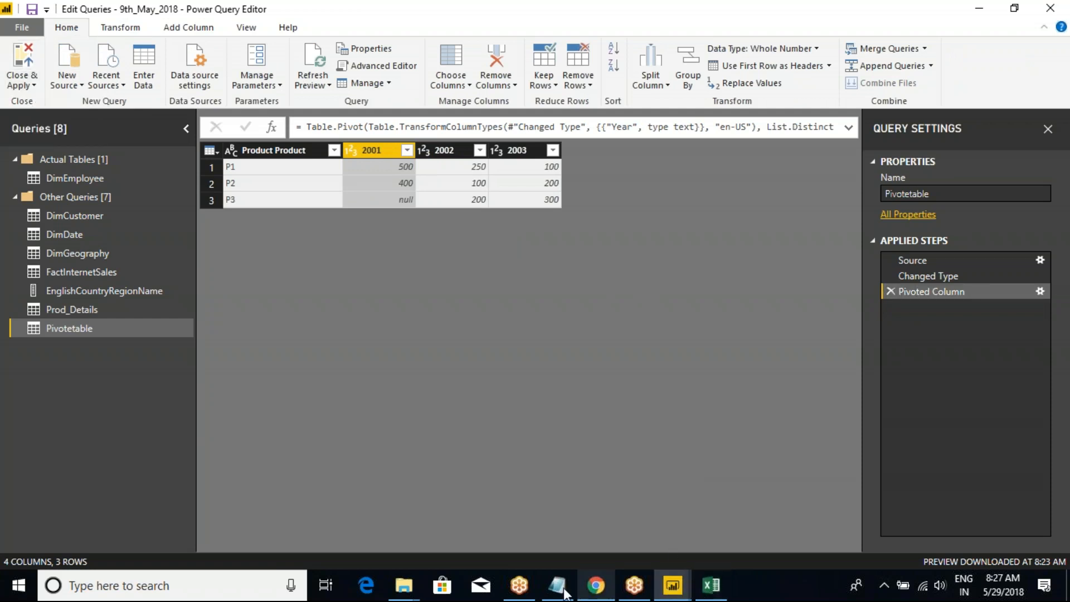
# Step: Switch to the Class Notes in Notepad and replace the progress notes under Column Level Properties with "Done", clearing the spare line below
pyautogui.click(671, 586)
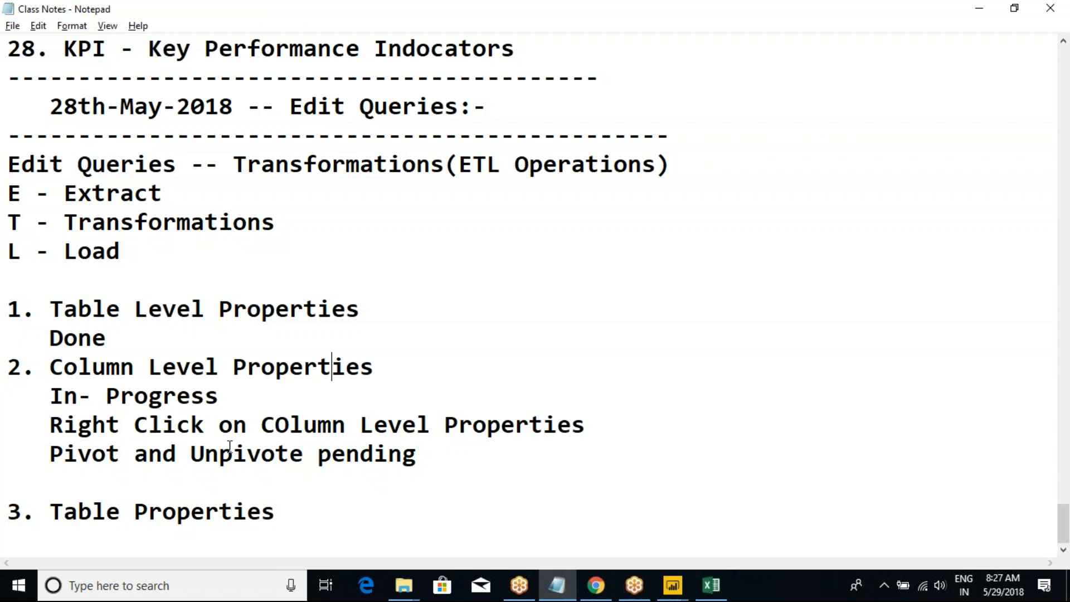
pyautogui.moveTo(440, 461); pyautogui.dragTo(54, 384)
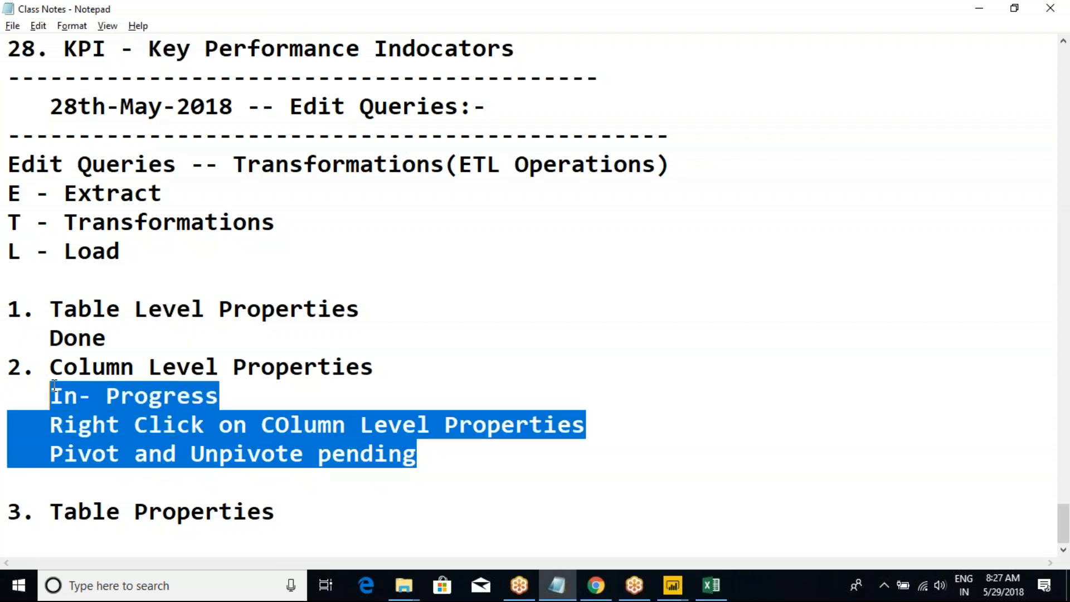
pyautogui.write('Done')
pyautogui.click(56, 482)
pyautogui.hotkey('shift', 'Home')
pyautogui.press('BackSpace')
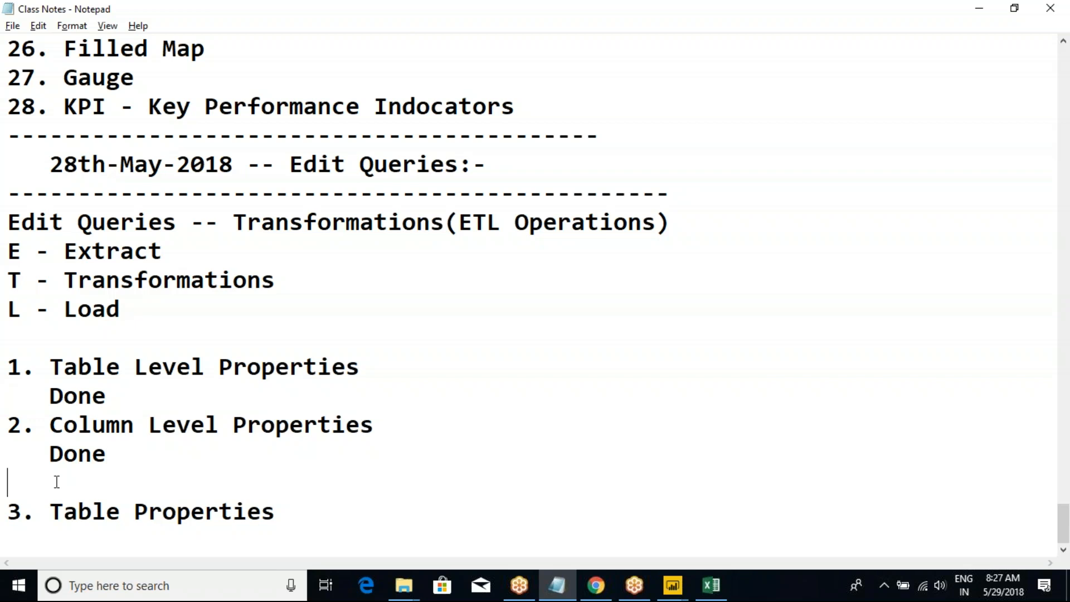
pyautogui.press('Delete')
# Step: Add a run of blank lines after the "3. Table Properties" heading in the notes
pyautogui.click(320, 524)
pyautogui.press('Return')
pyautogui.press('Return')
pyautogui.press('Return')
pyautogui.press('Return')
pyautogui.press('Return')
pyautogui.press('Return')
pyautogui.press('Return')
pyautogui.press('Return')
pyautogui.press('Return')
pyautogui.press('Return')
pyautogui.press('Return')
pyautogui.press('Return')
pyautogui.press('Return')
pyautogui.click(89, 189)
# Step: Switch back to the Power Query Editor, open the DimGeography query and review the options available for its City column
pyautogui.hotkey('alt', 'Tab')
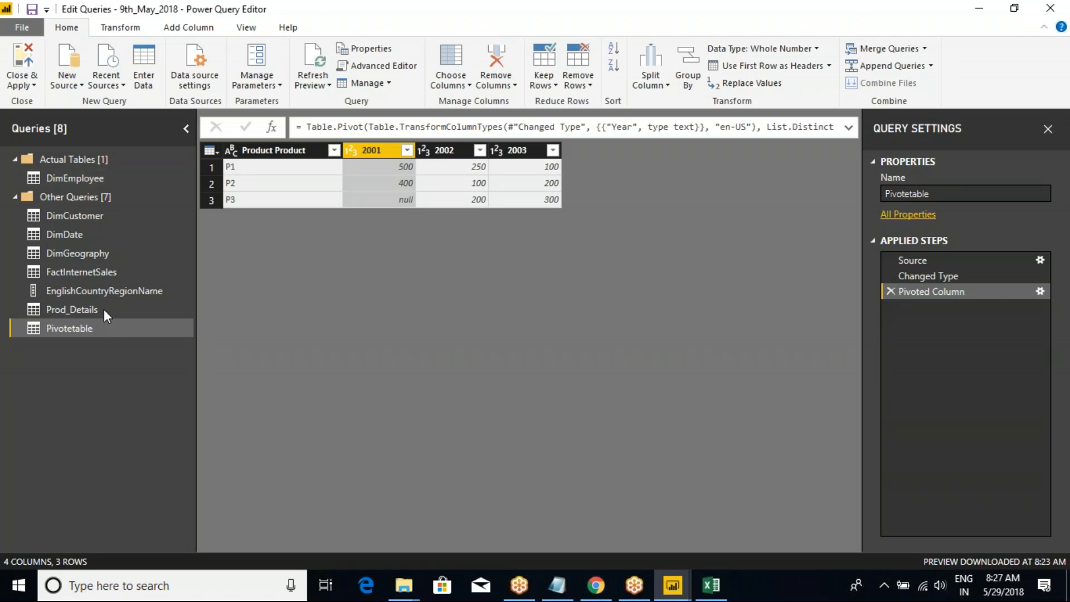
pyautogui.click(83, 255)
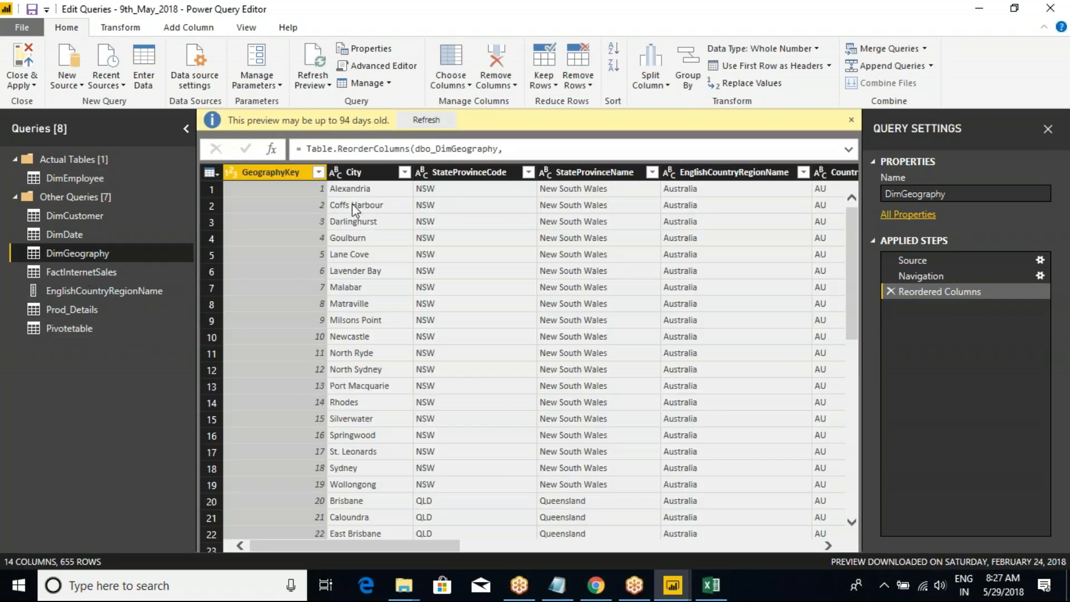
pyautogui.click(356, 176)
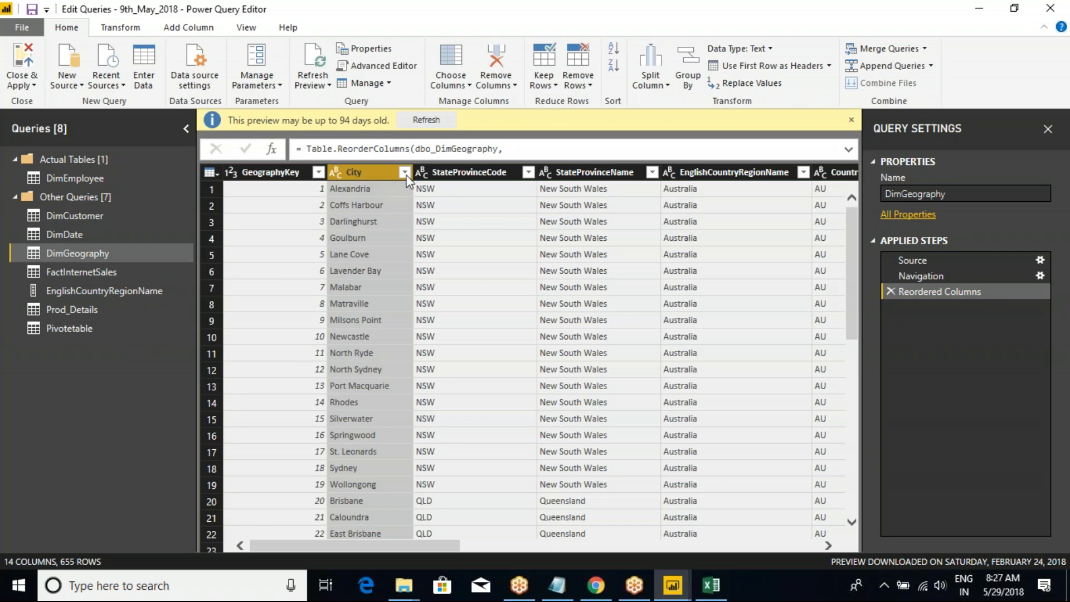
pyautogui.click(404, 172)
pyautogui.click(377, 171)
pyautogui.rightClick(377, 171)
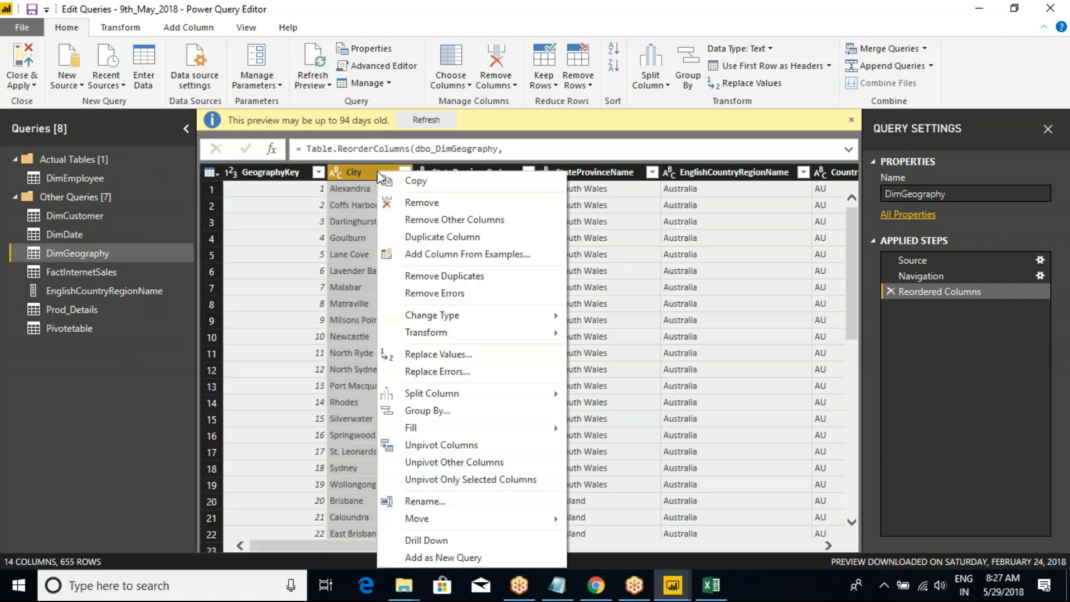
pyautogui.click(369, 167)
pyautogui.click(279, 175)
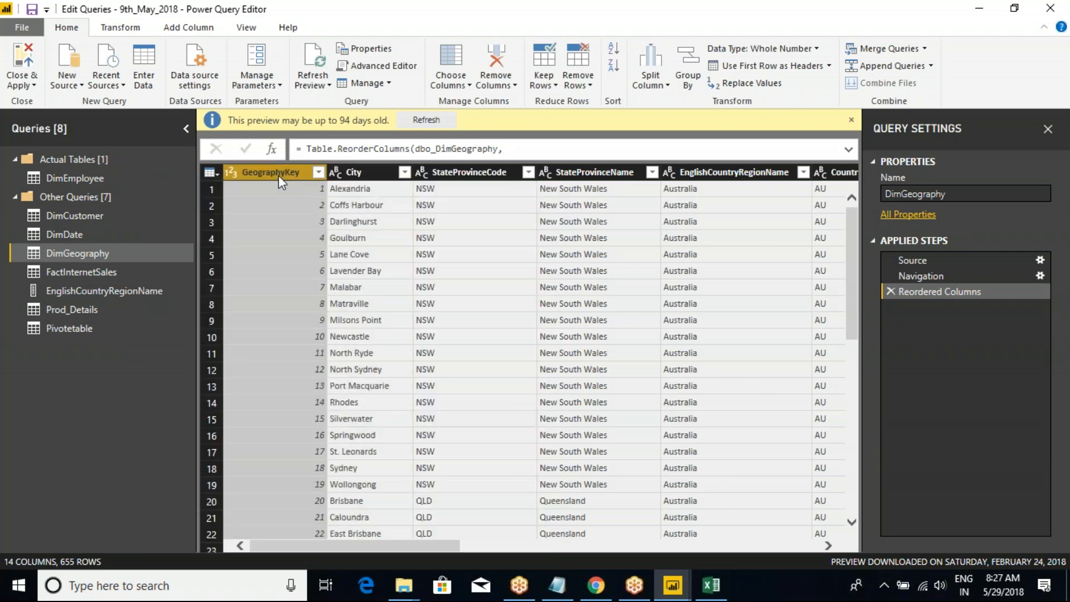
# Step: Review the table-level options of DimGeography and copy the entire table
pyautogui.click(216, 174)
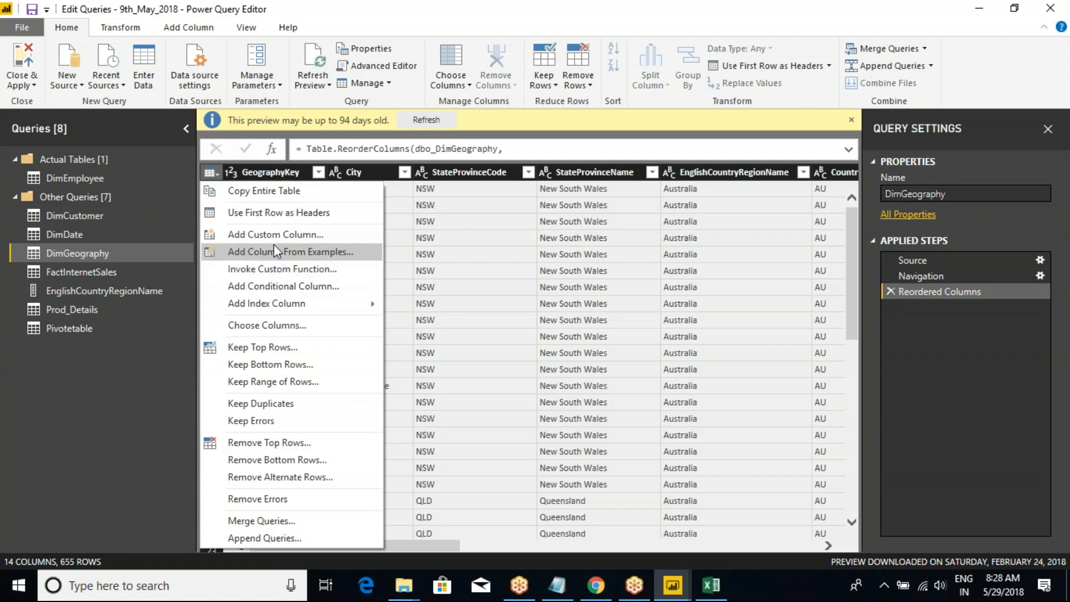
pyautogui.click(262, 193)
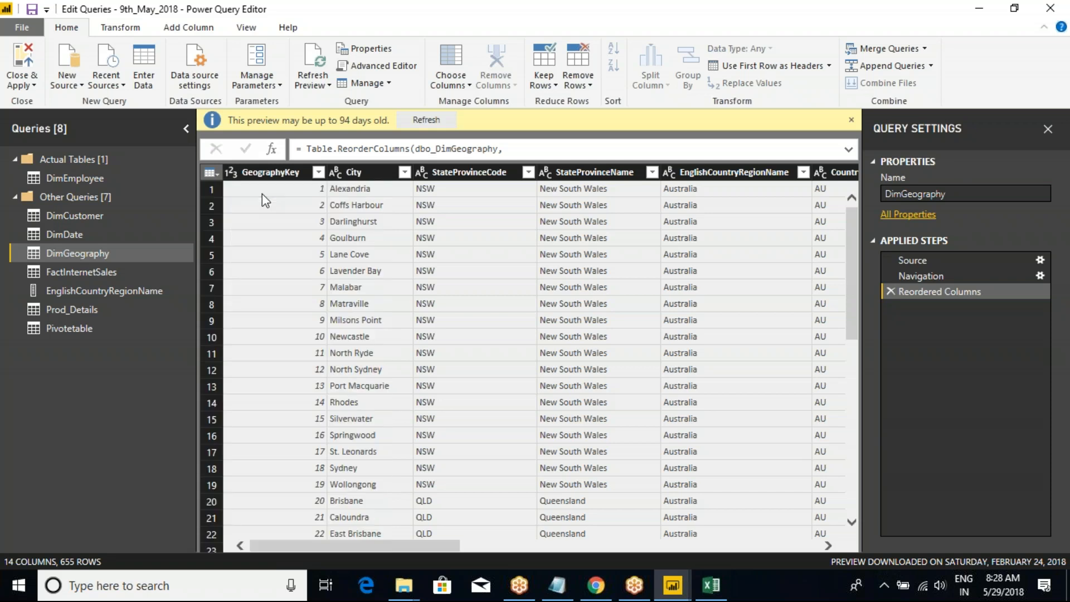
# Step: Switch to the pivot workbook in Excel, paste the copied DimGeography table into a new sheet and autofit its column widths
pyautogui.click(711, 586)
pyautogui.click(161, 541)
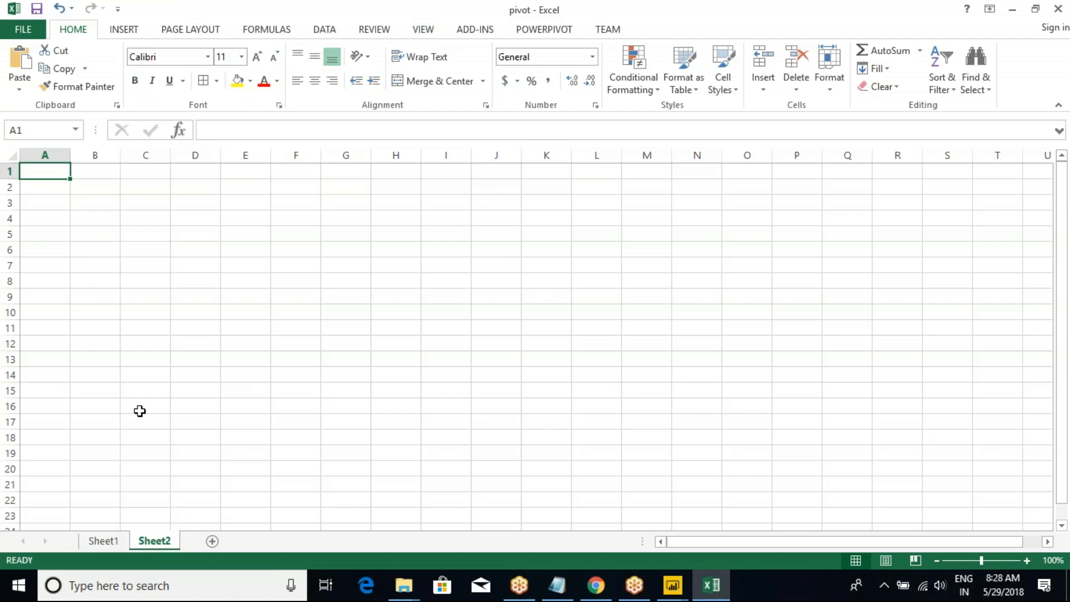
pyautogui.hotkey('ctrl', 'v')
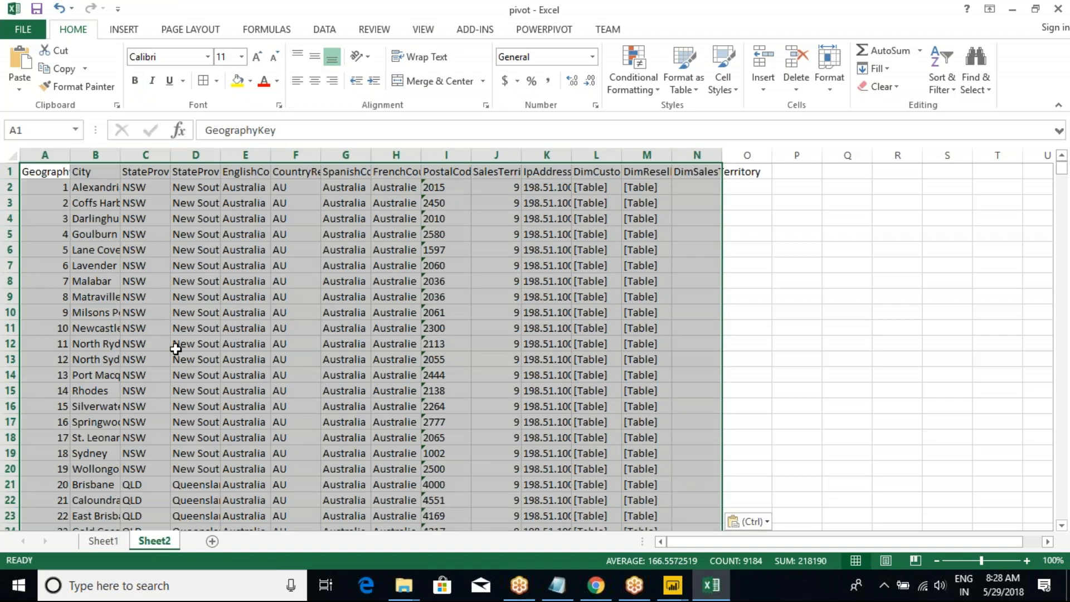
pyautogui.hotkey('ctrl', 'a')
pyautogui.doubleClick(70, 155)
pyautogui.click(58, 218)
pyautogui.click(58, 174)
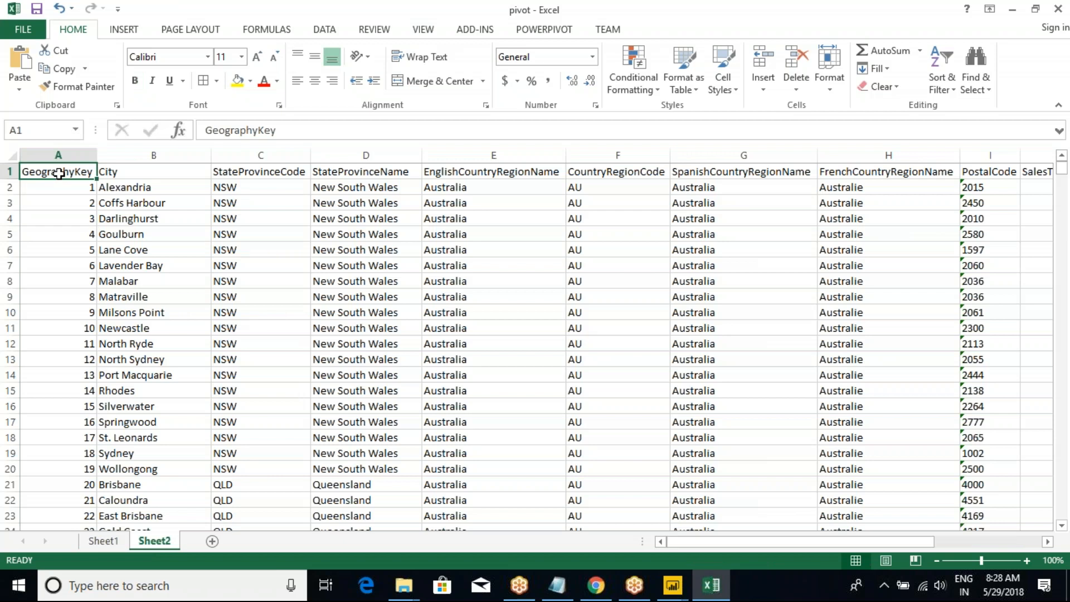
# Step: Delete Sheet2 with its pasted data from the pivot workbook
pyautogui.rightClick(154, 542)
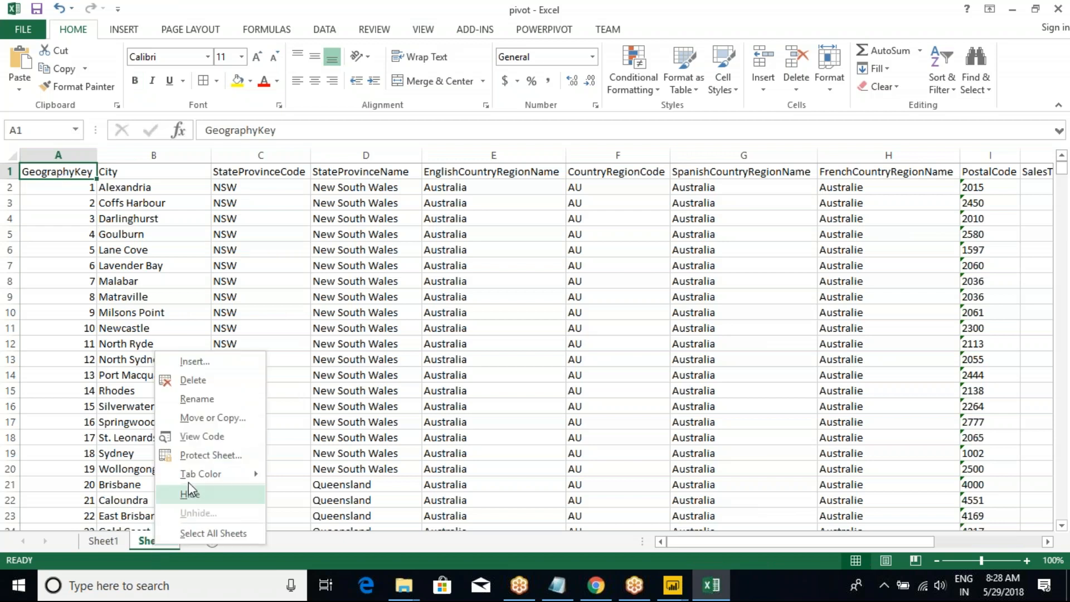
pyautogui.click(190, 383)
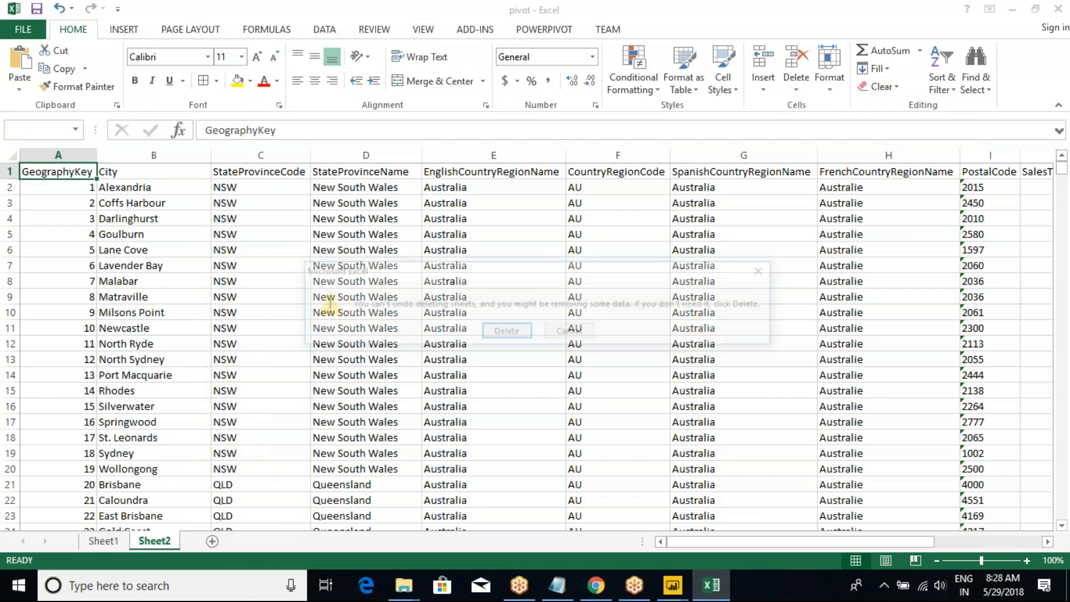
pyautogui.click(505, 331)
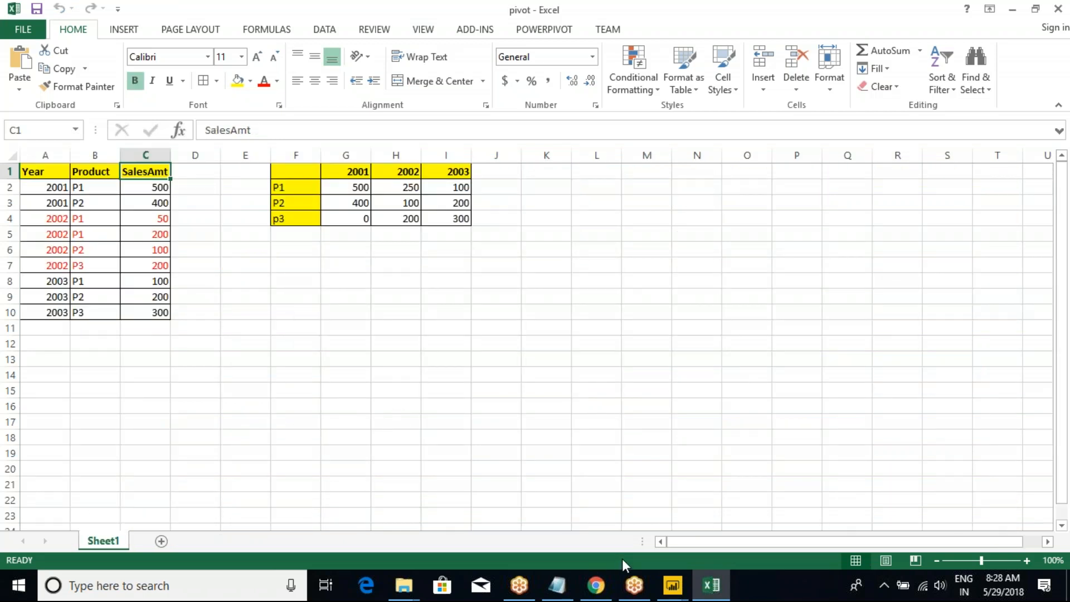
# Step: Switch back to the Power Query Editor and review the table-level options of DimGeography, including Use First Row as Headers
pyautogui.moveTo(673, 585)
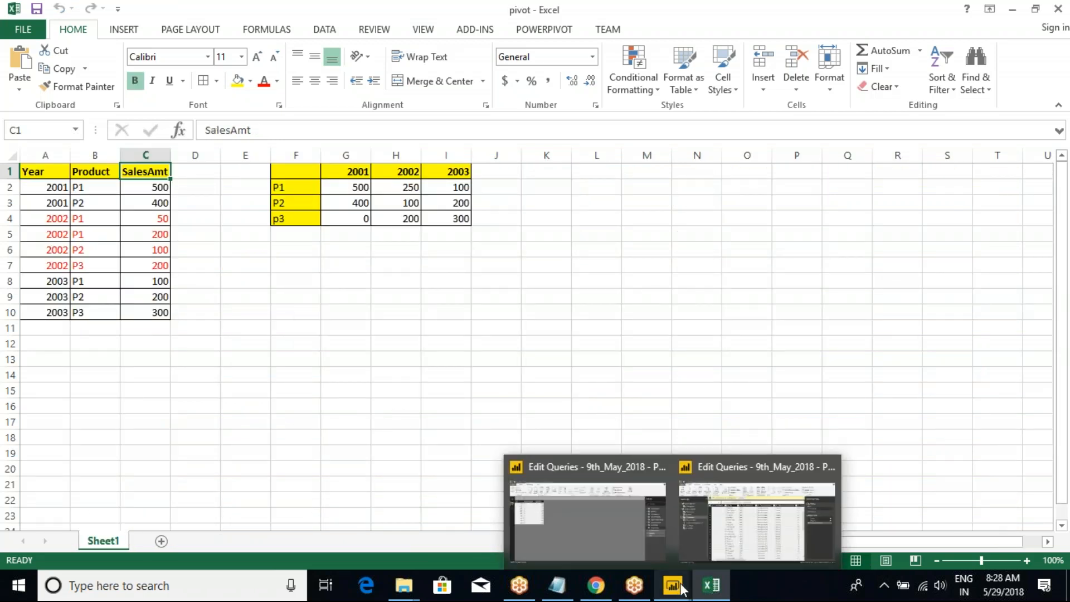
pyautogui.click(764, 521)
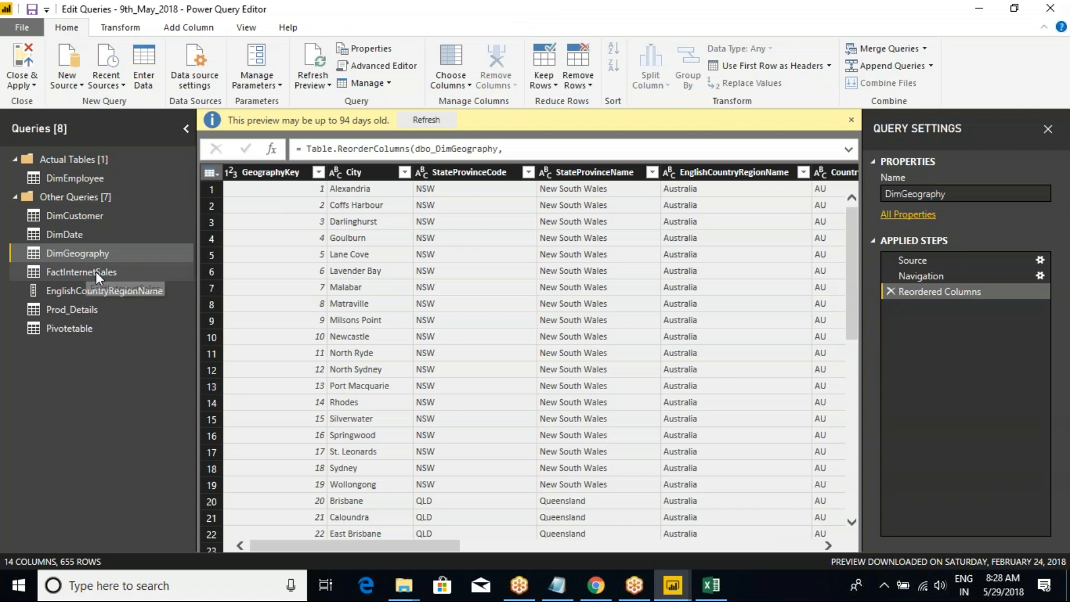
pyautogui.click(214, 172)
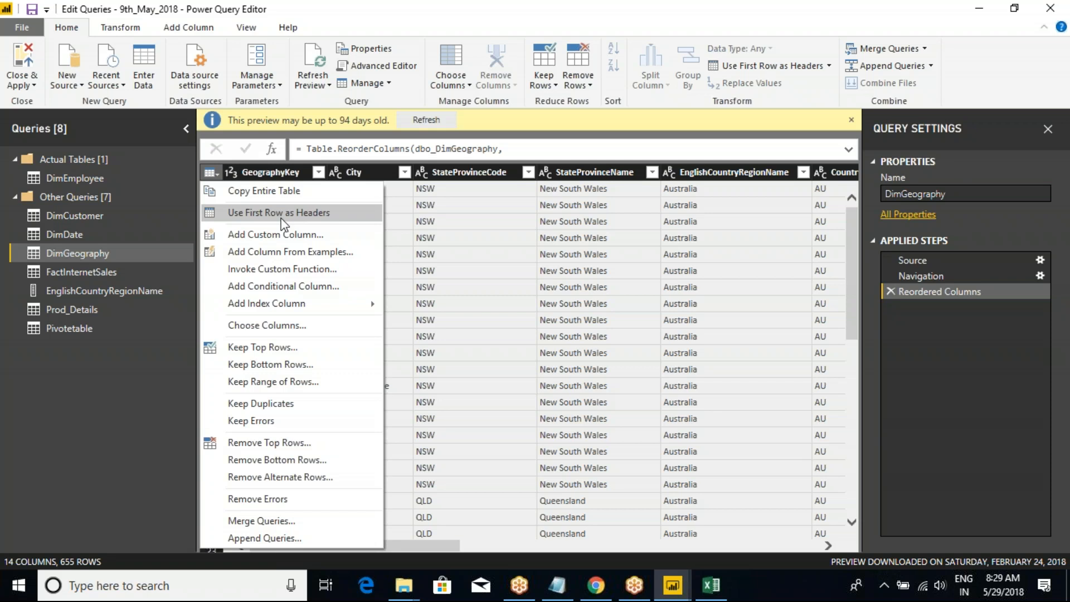
# Step: Switch to the pivot workbook in Excel and examine the header row and data rows of the Year, Product and SalesAmt table
pyautogui.hotkey('alt', 'Tab')
pyautogui.click(179, 266)
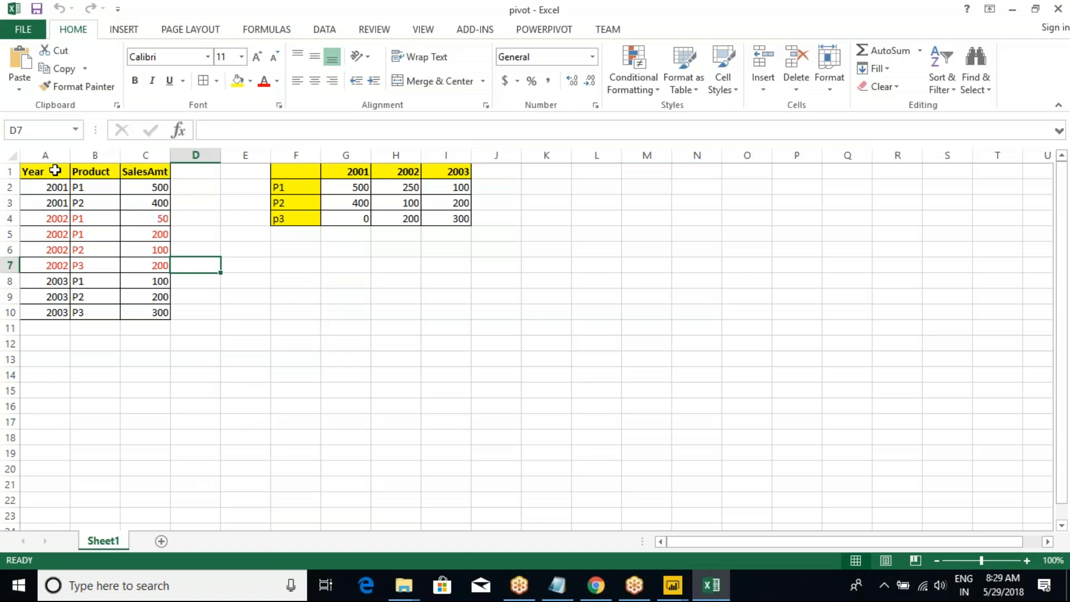
pyautogui.moveTo(44, 171); pyautogui.dragTo(146, 312)
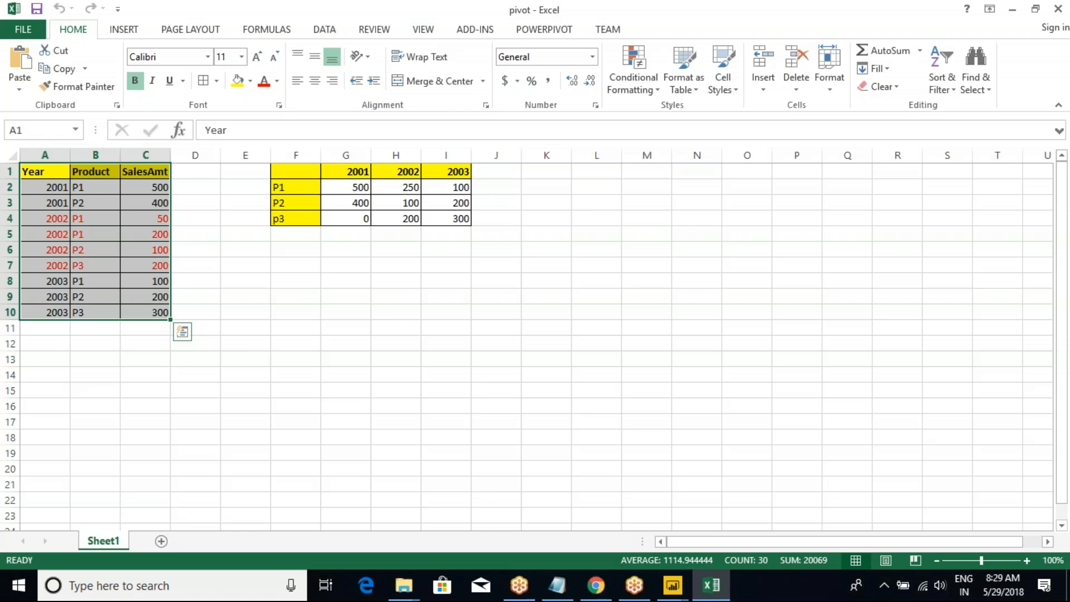
pyautogui.click(28, 187)
pyautogui.moveTo(32, 170); pyautogui.dragTo(142, 167)
pyautogui.click(126, 202)
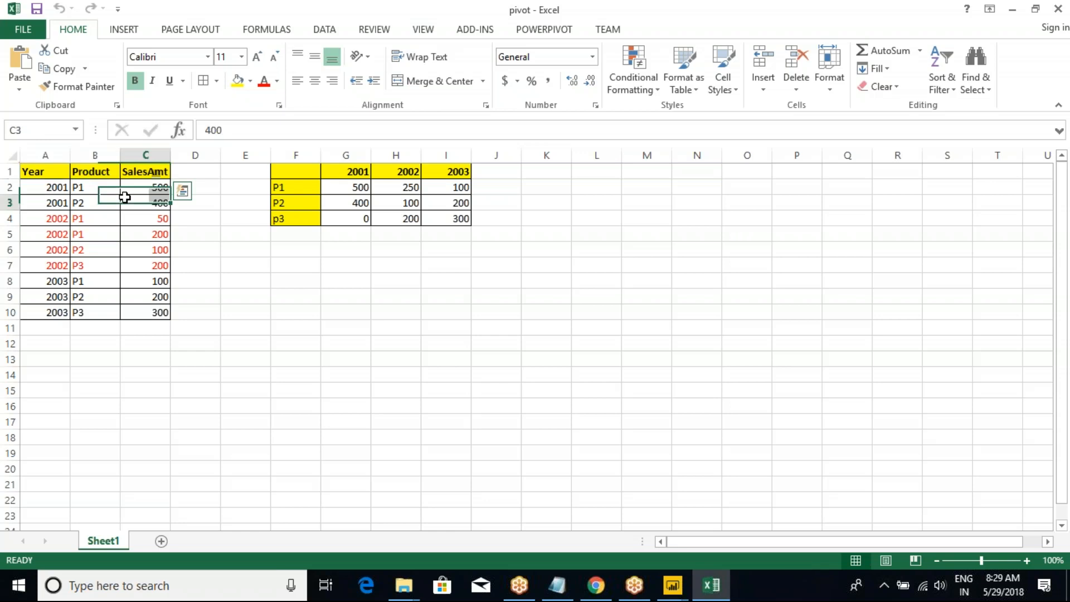
pyautogui.moveTo(36, 172); pyautogui.dragTo(137, 316)
pyautogui.click(144, 296)
pyautogui.moveTo(45, 170); pyautogui.dragTo(128, 166)
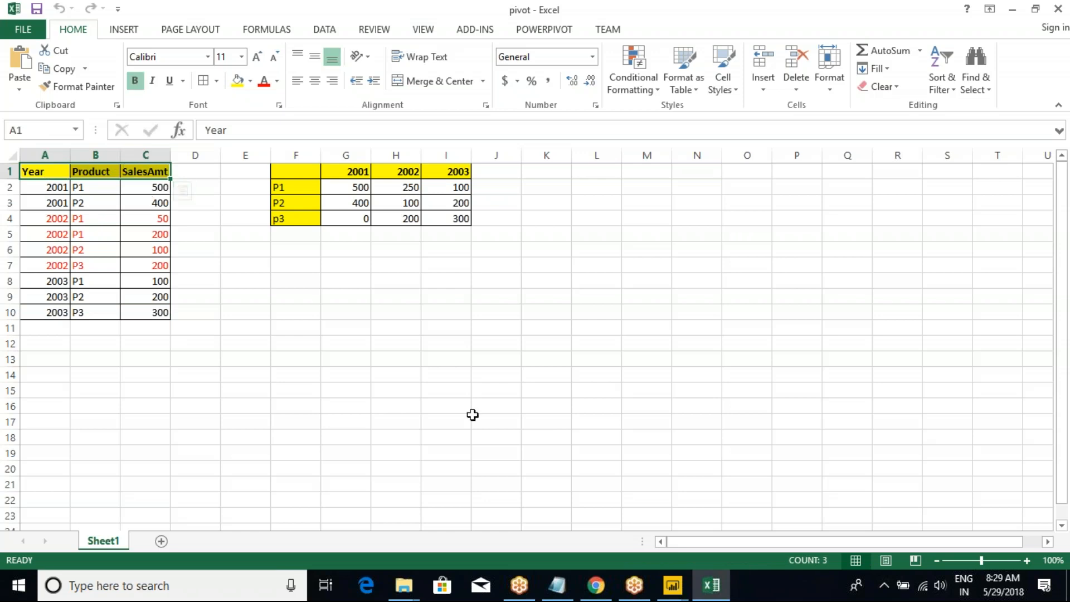
# Step: In the Power Query Editor, review Use First Row as Headers for DimGeography and compare its column headers with the Excel table's header row
pyautogui.moveTo(673, 586)
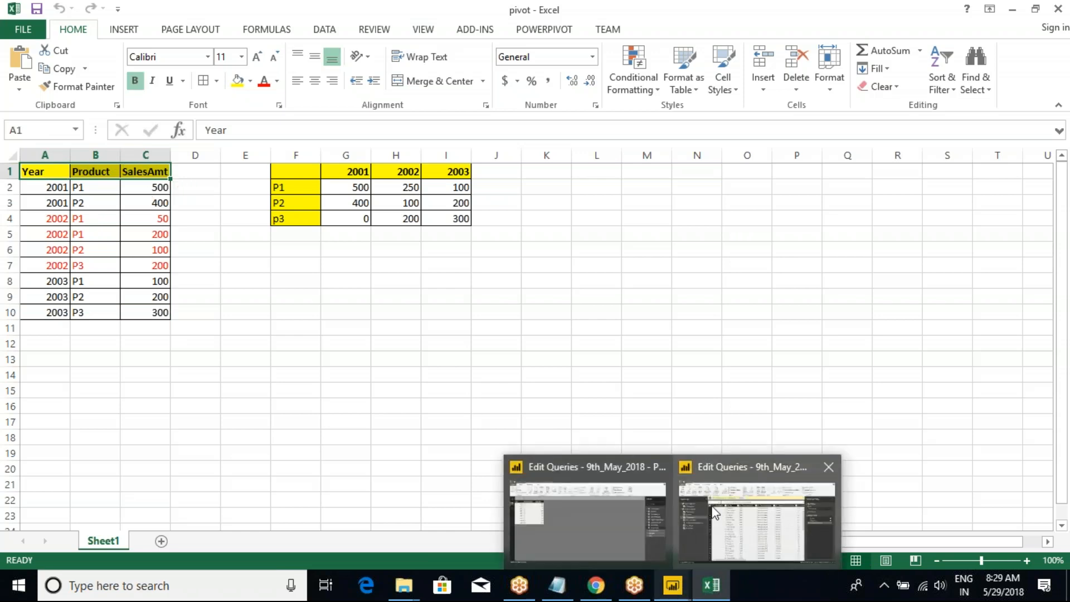
pyautogui.click(704, 508)
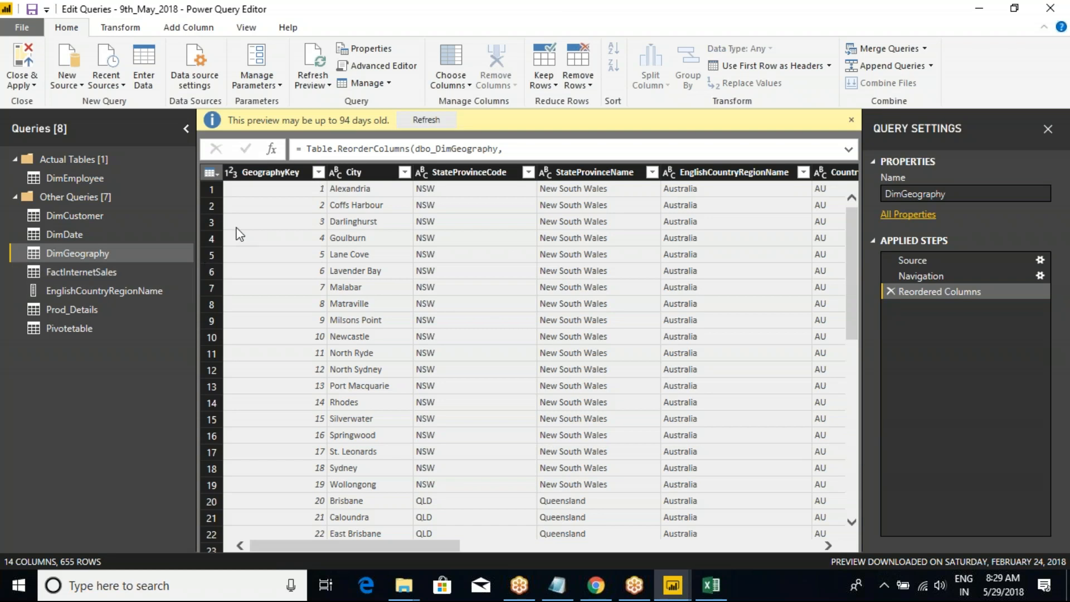
pyautogui.click(211, 172)
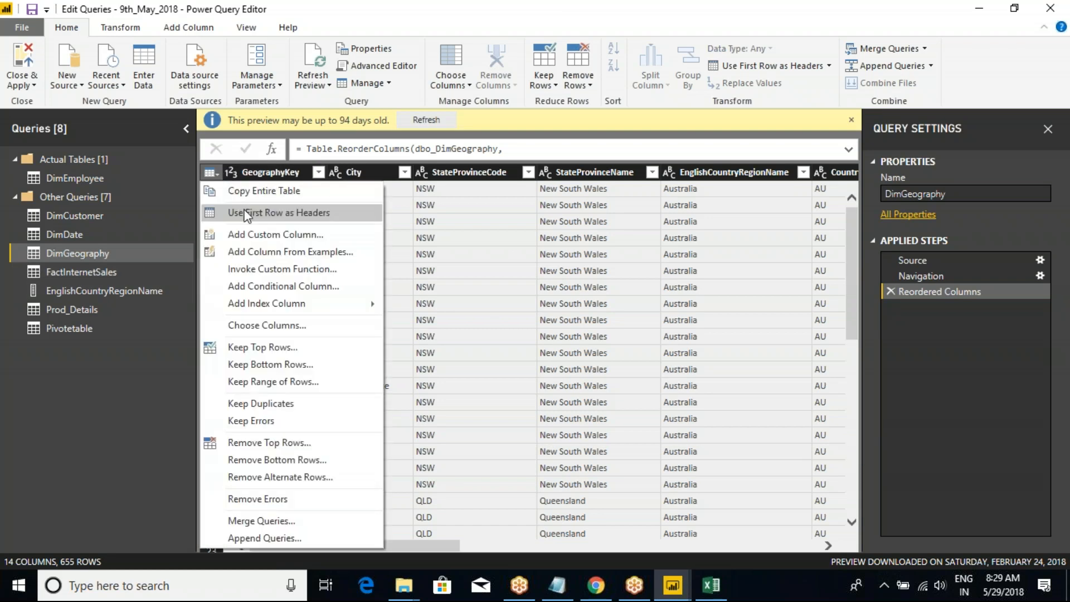
pyautogui.click(463, 232)
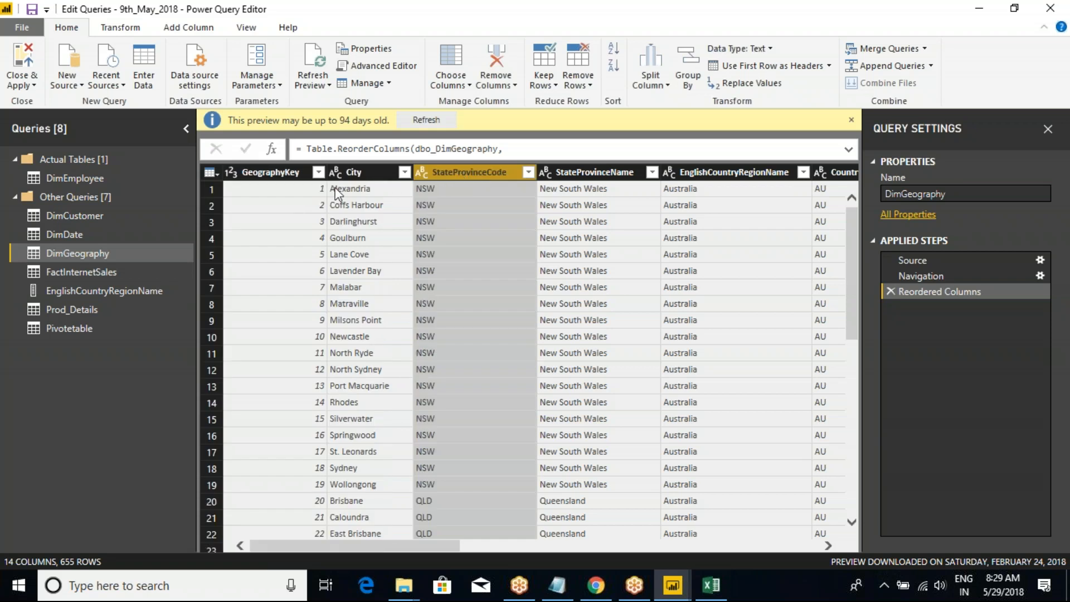
pyautogui.click(339, 177)
pyautogui.click(285, 175)
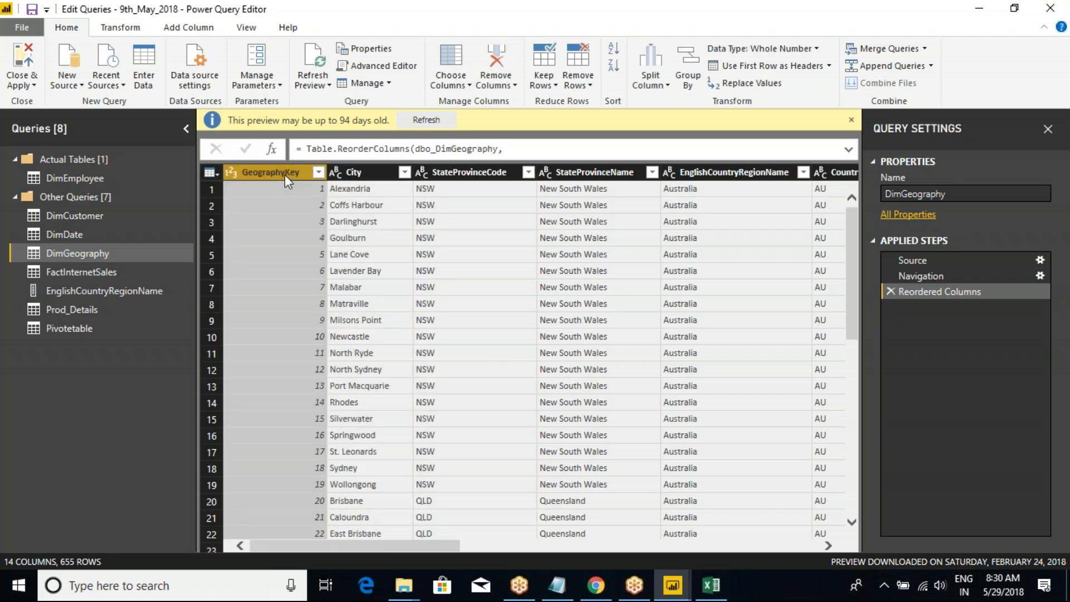
pyautogui.hotkey('alt', 'Tab')
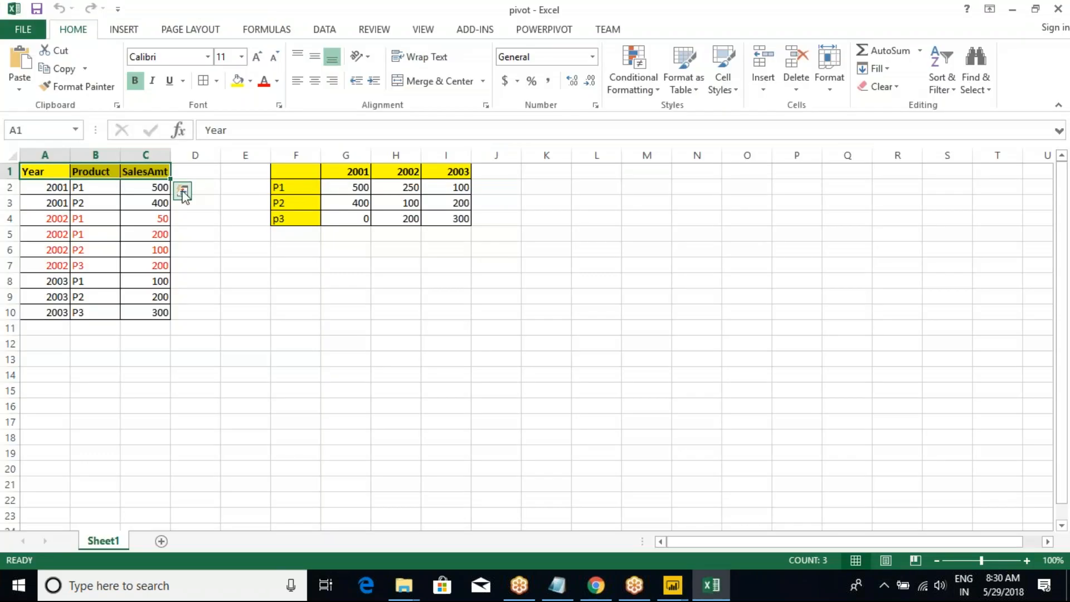
pyautogui.hotkey('alt', 'Tab')
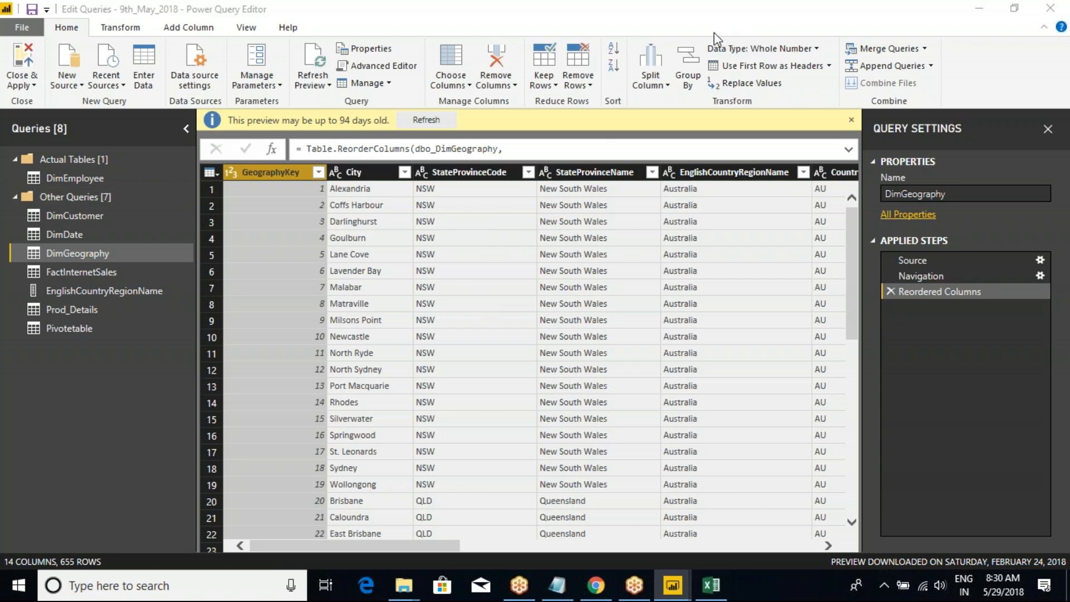
# Step: Review the column-adding options for DimGeography, open the DimCustomer query and look through its query options
pyautogui.click(216, 175)
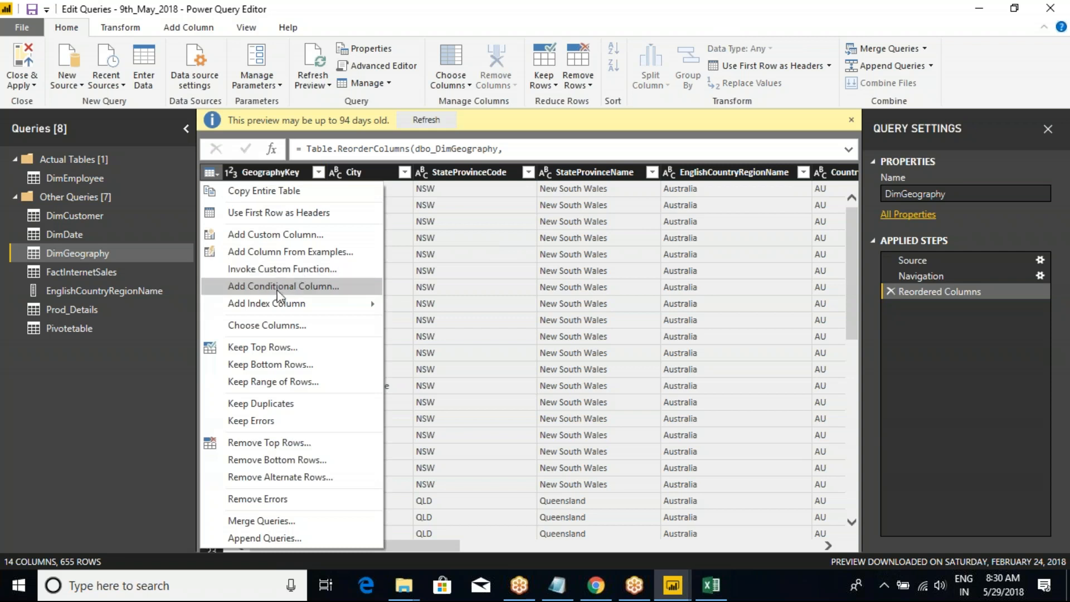
pyautogui.moveTo(285, 309)
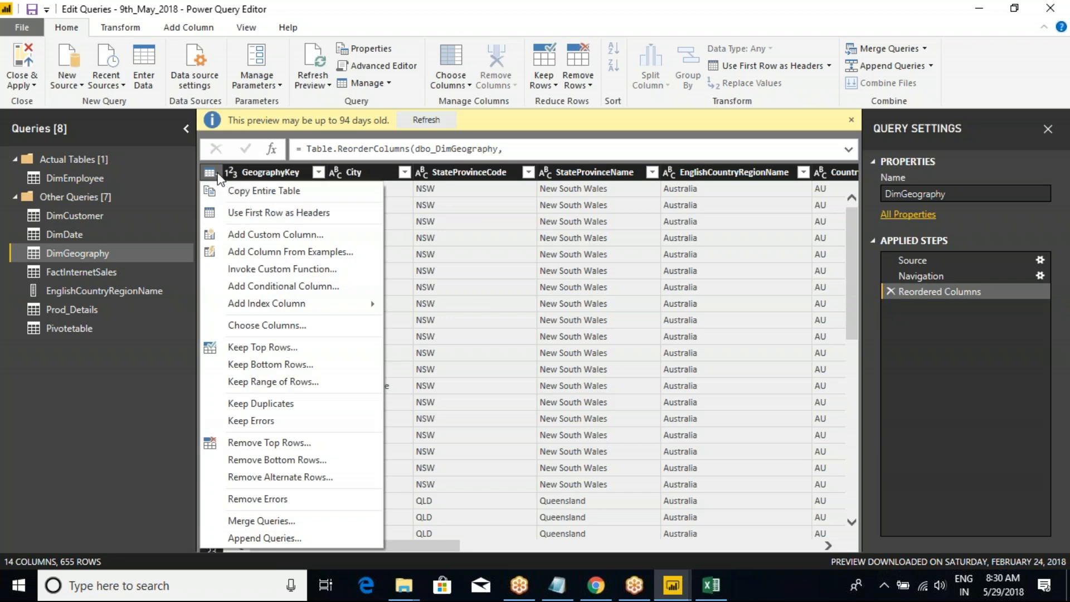
pyautogui.click(77, 218)
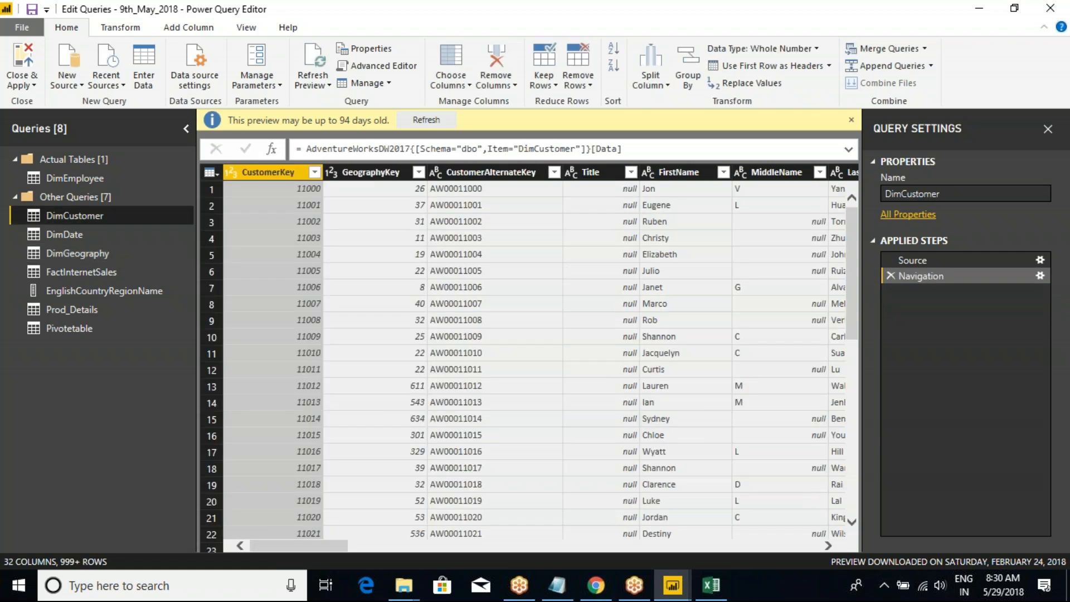
pyautogui.rightClick(78, 218)
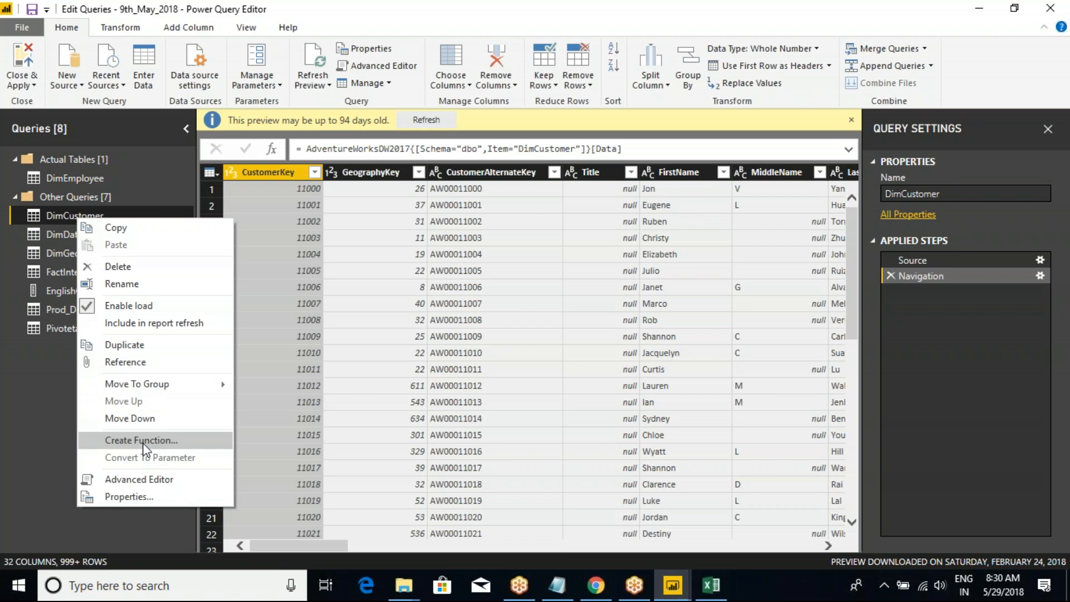
# Step: Use Choose Columns on DimCustomer to clear the full column selection and keep only EmailAddress
pyautogui.click(220, 176)
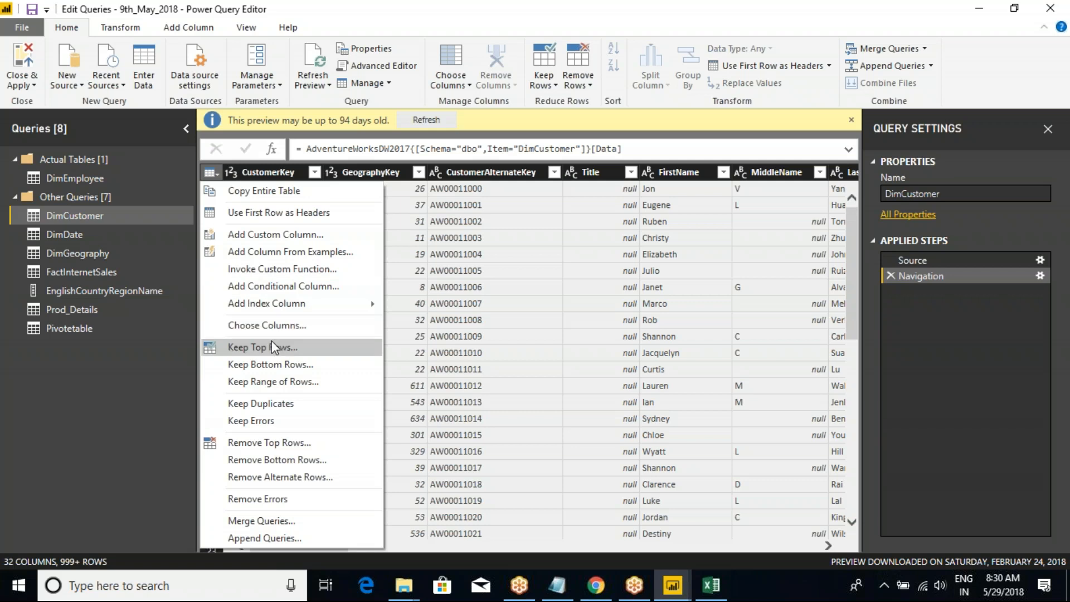
pyautogui.moveTo(282, 305)
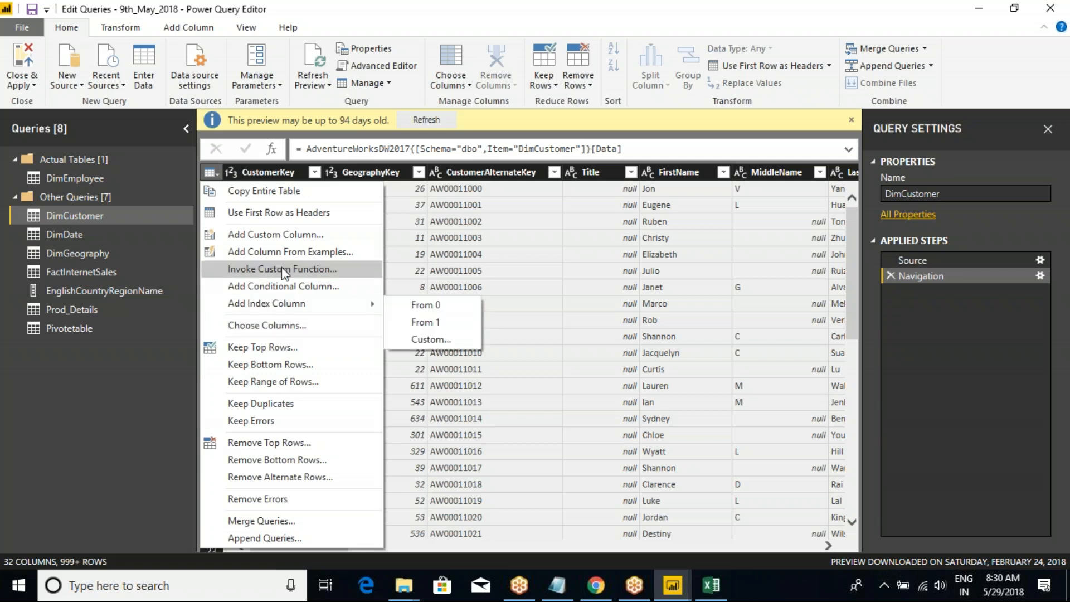
pyautogui.click(279, 326)
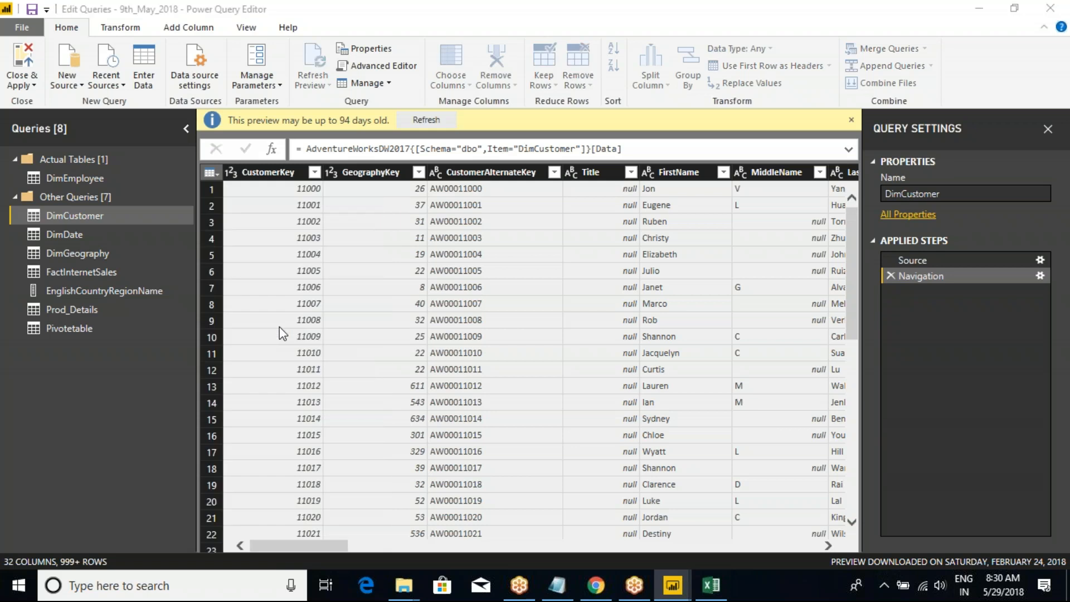
pyautogui.click(434, 144)
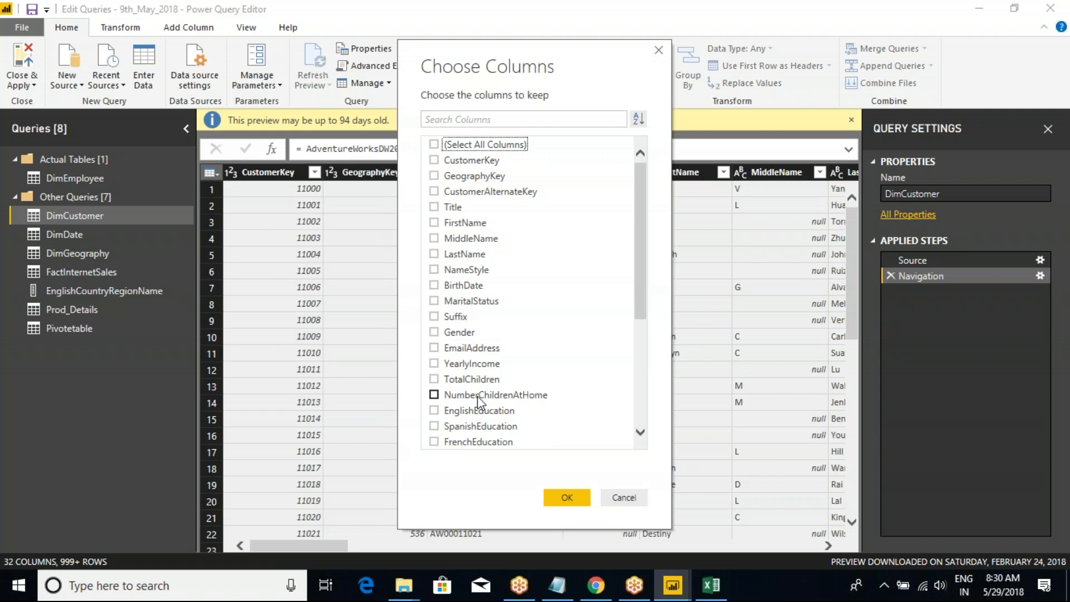
pyautogui.scroll(-4, 480, 395)
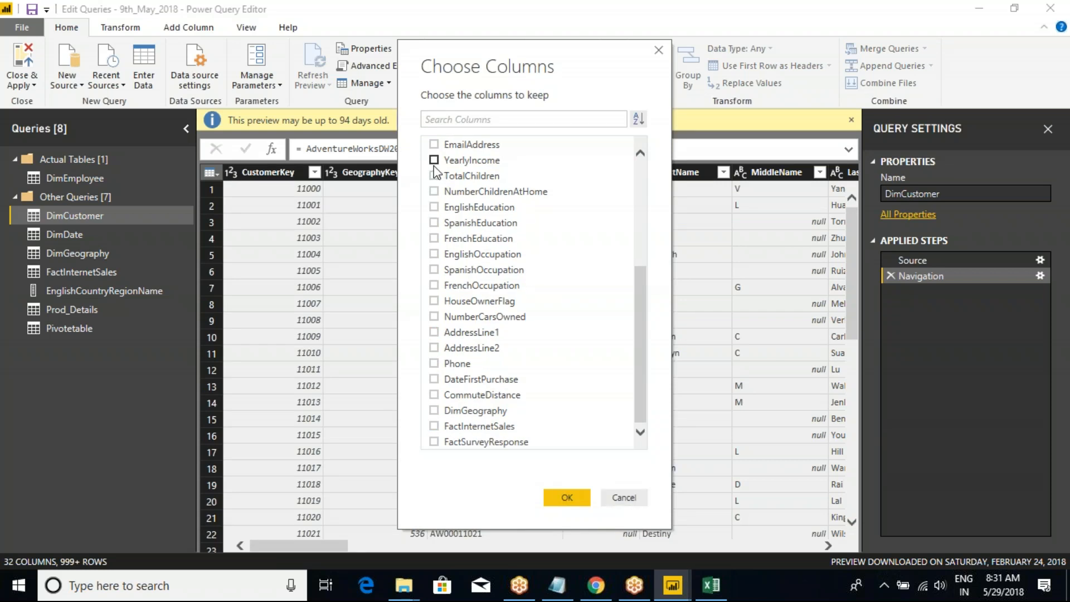
pyautogui.click(433, 144)
pyautogui.click(581, 500)
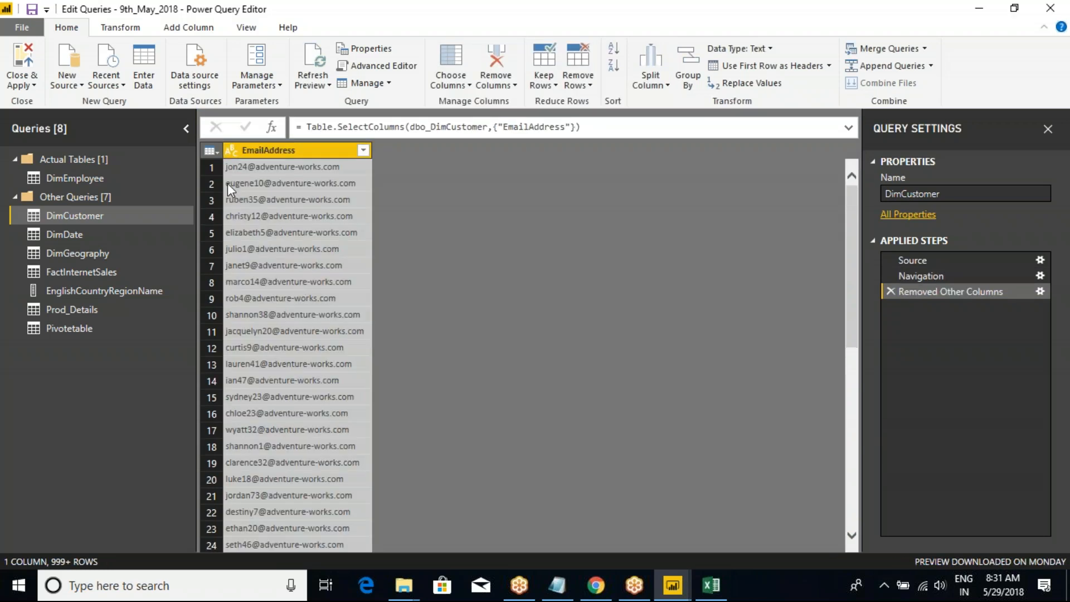
# Step: Reopen Choose Columns for DimCustomer and add NameStyle and LastName to the columns kept
pyautogui.click(209, 151)
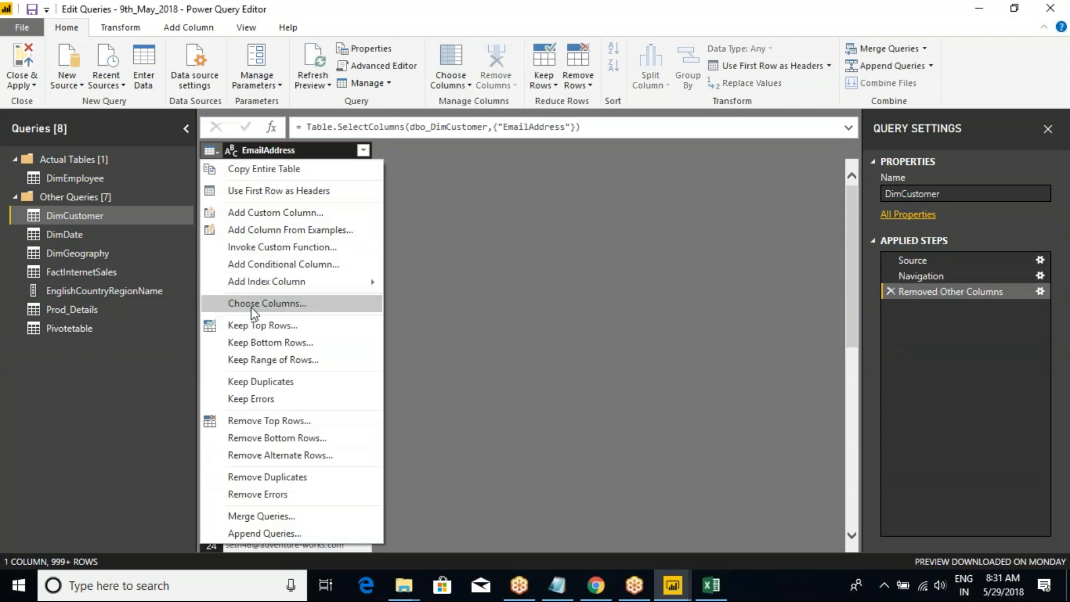
pyautogui.press('Escape')
pyautogui.click(434, 269)
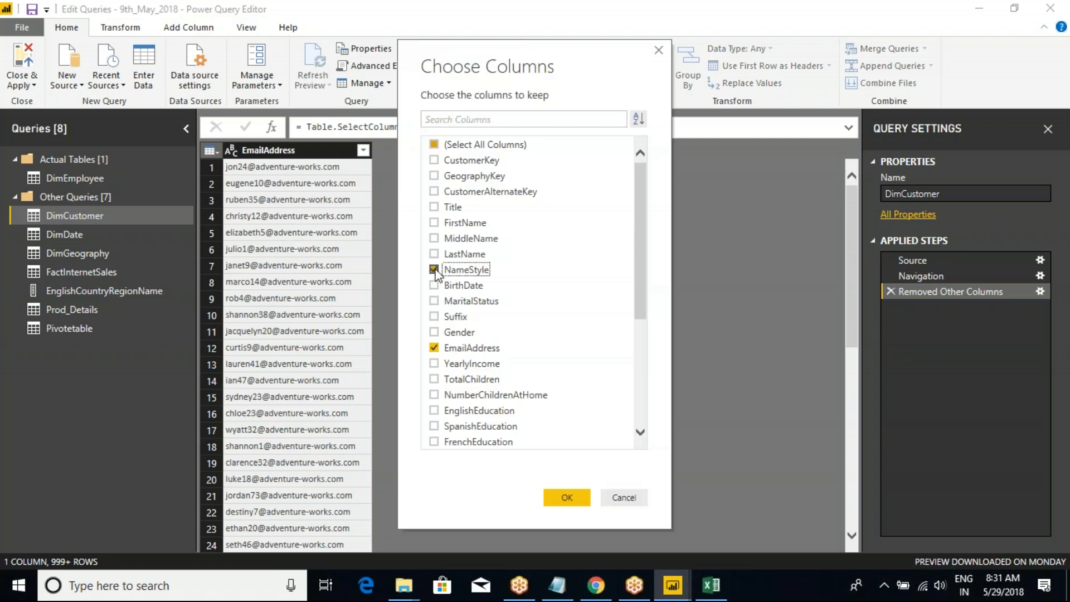
pyautogui.click(434, 253)
pyautogui.click(581, 493)
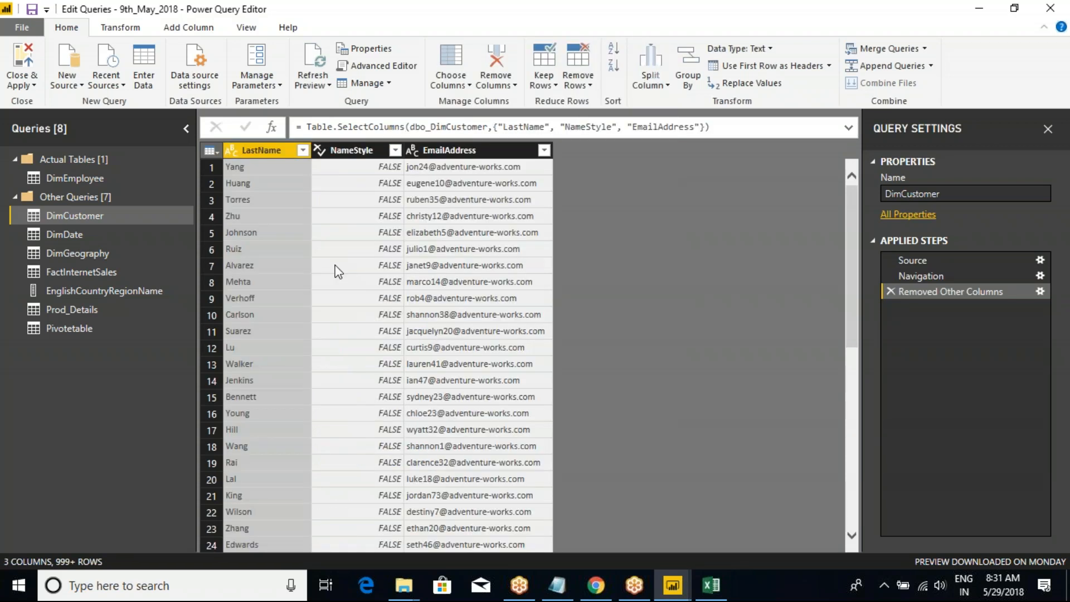
# Step: Remove the column-selection step from DimCustomer's applied steps and return to the DimGeography query
pyautogui.click(890, 291)
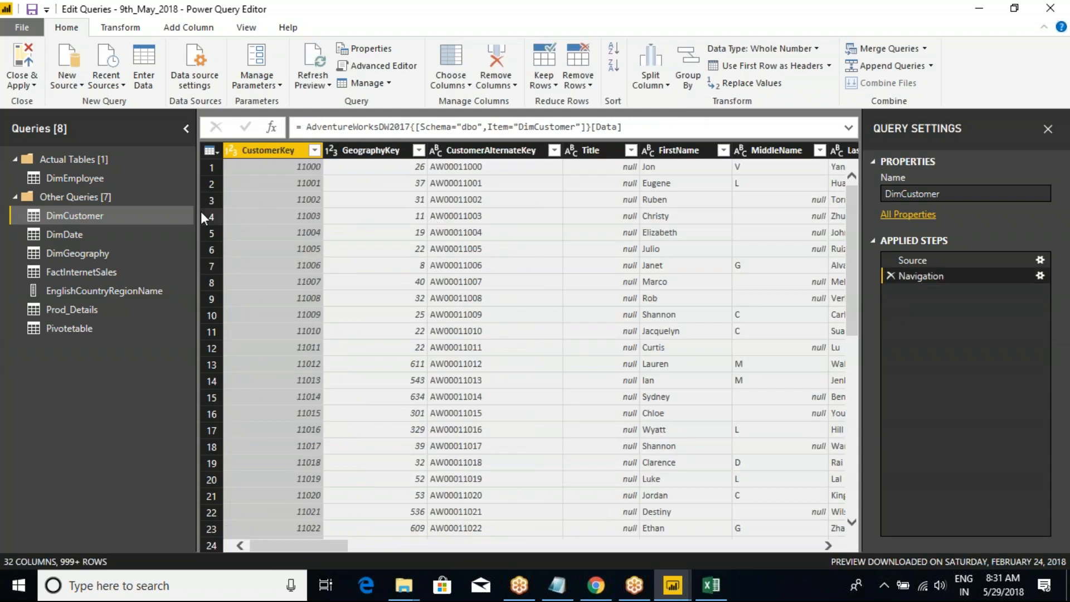
pyautogui.click(82, 254)
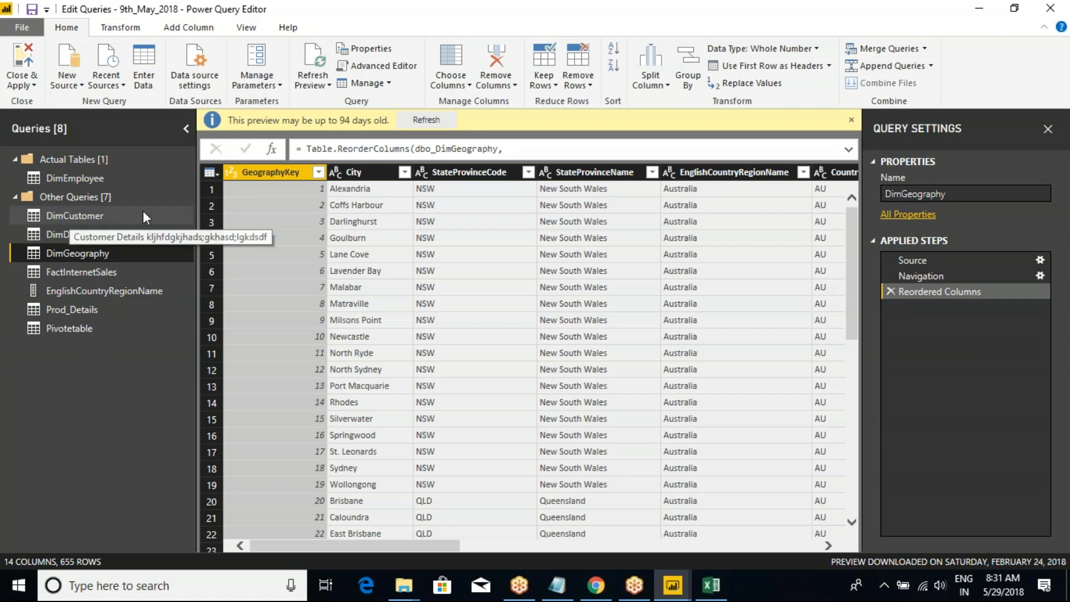
# Step: Keep only the top 5 rows of the DimGeography query
pyautogui.click(210, 172)
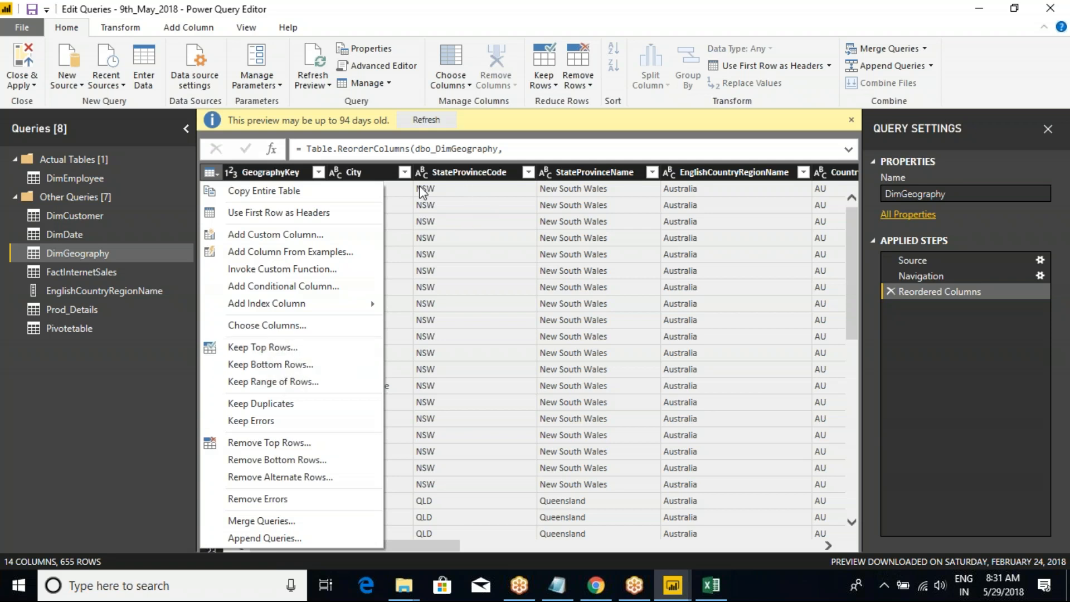
pyautogui.click(273, 347)
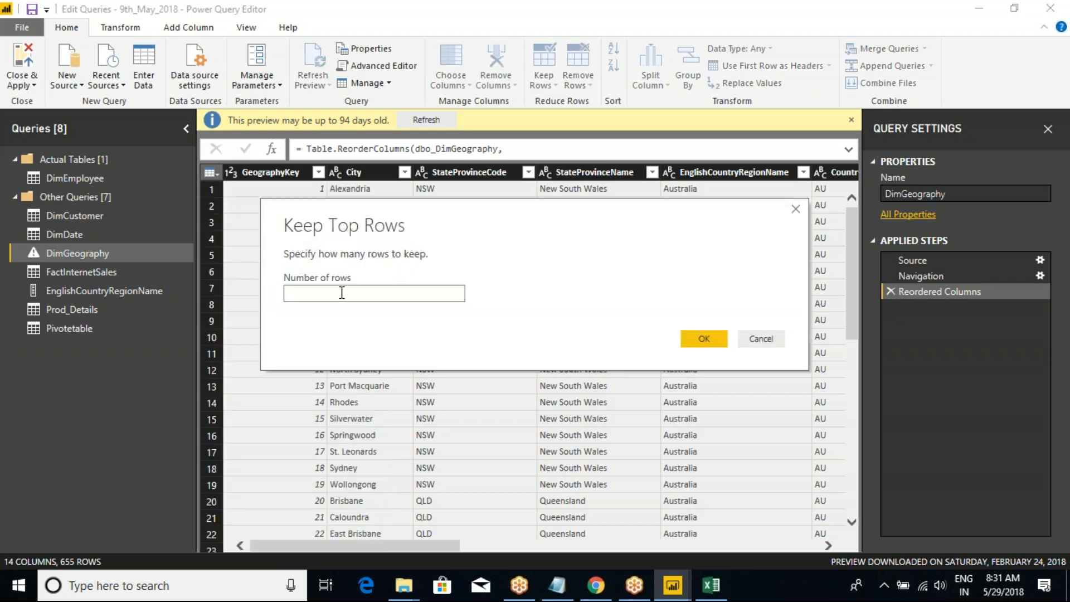
pyautogui.write('5')
pyautogui.click(702, 338)
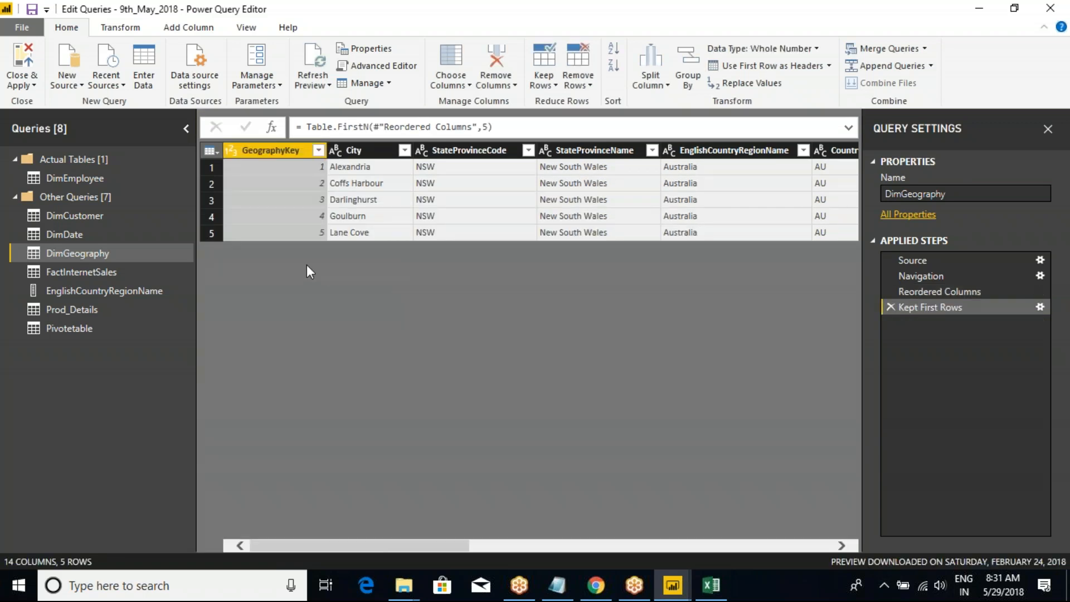
# Step: Apply the query changes, close the query editor and view the DimGeography table data in Power BI Desktop
pyautogui.click(26, 85)
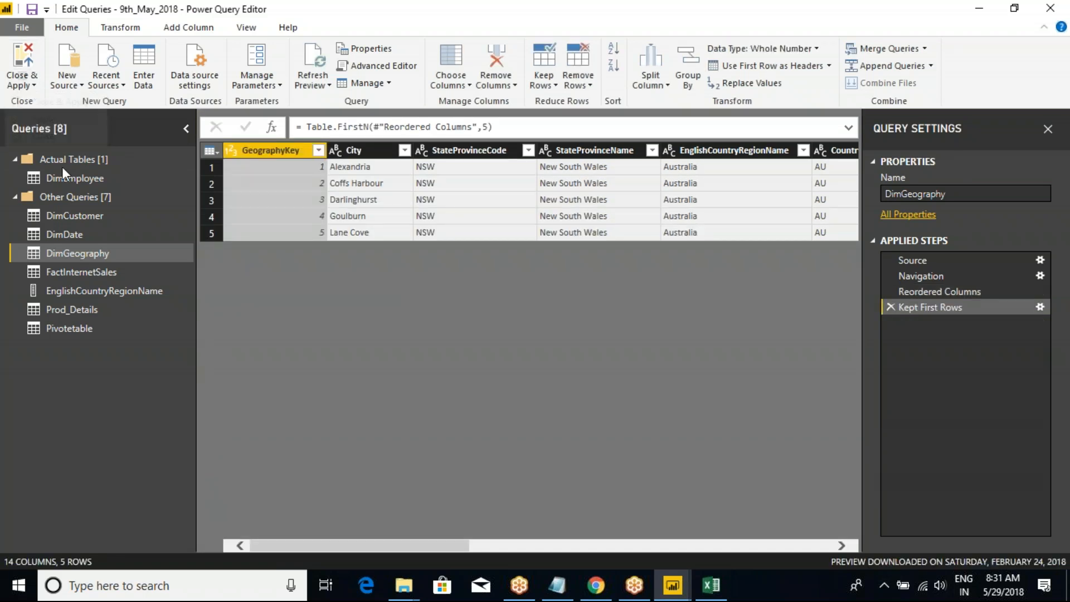
pyautogui.click(48, 107)
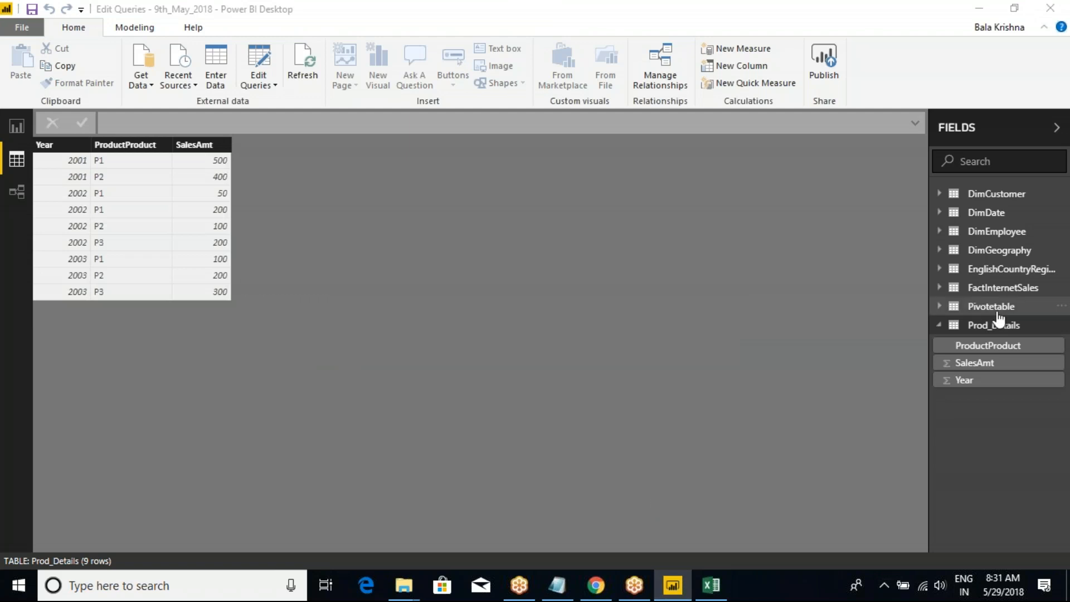
pyautogui.click(941, 326)
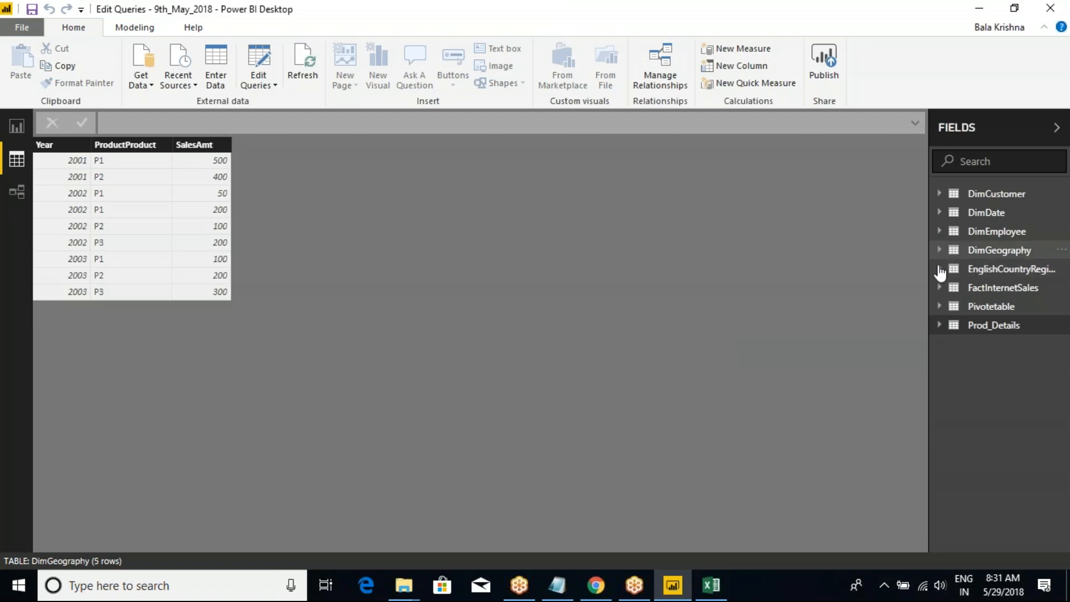
pyautogui.click(994, 251)
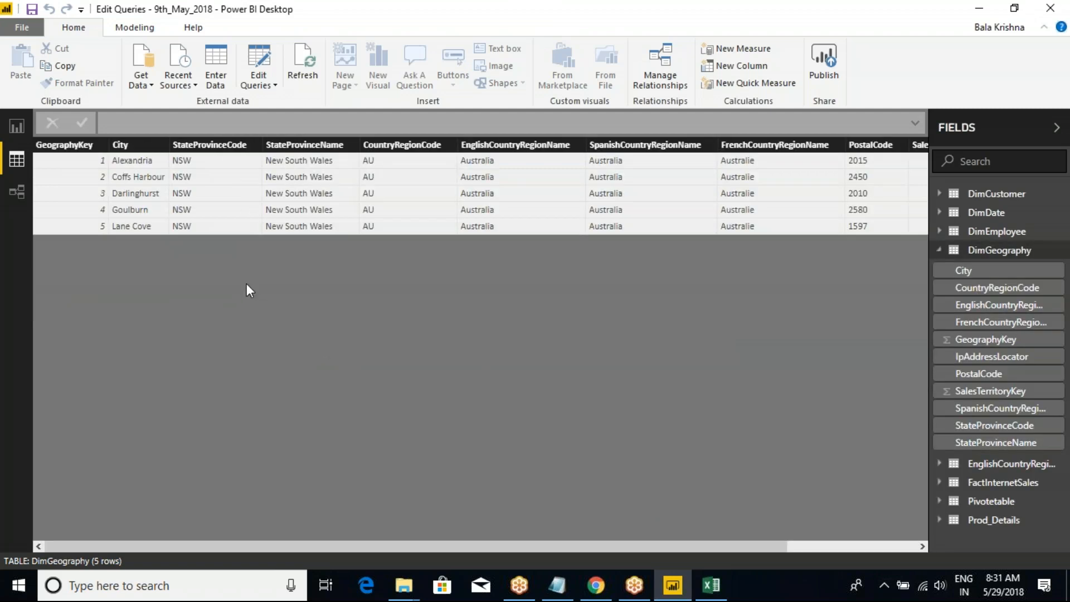
# Step: Reopen the query editor and remove the Kept First Rows step from DimGeography
pyautogui.click(259, 83)
pyautogui.click(287, 101)
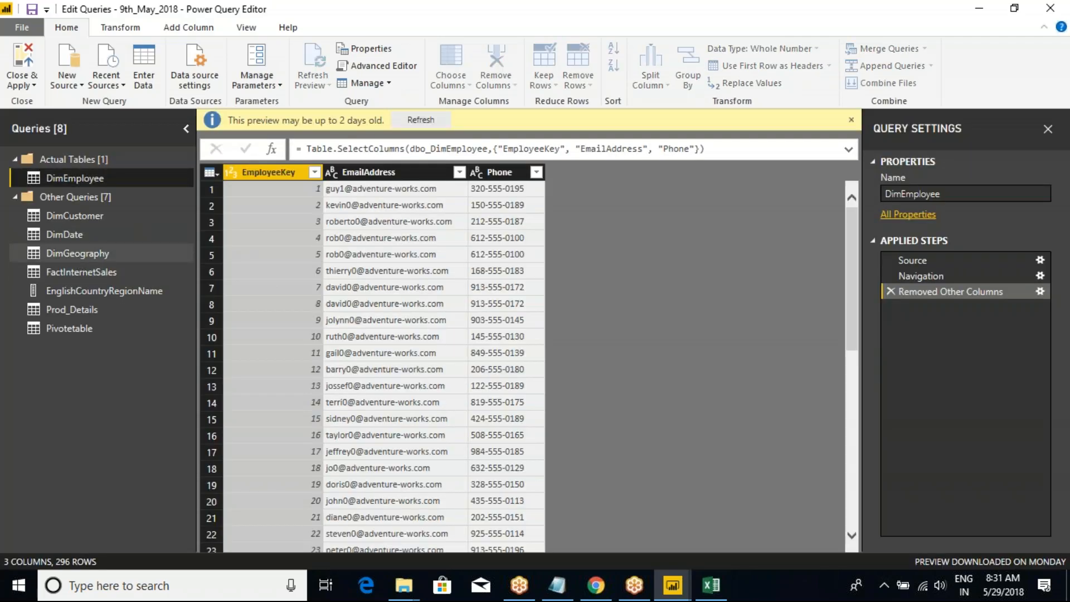
pyautogui.click(78, 253)
pyautogui.click(891, 306)
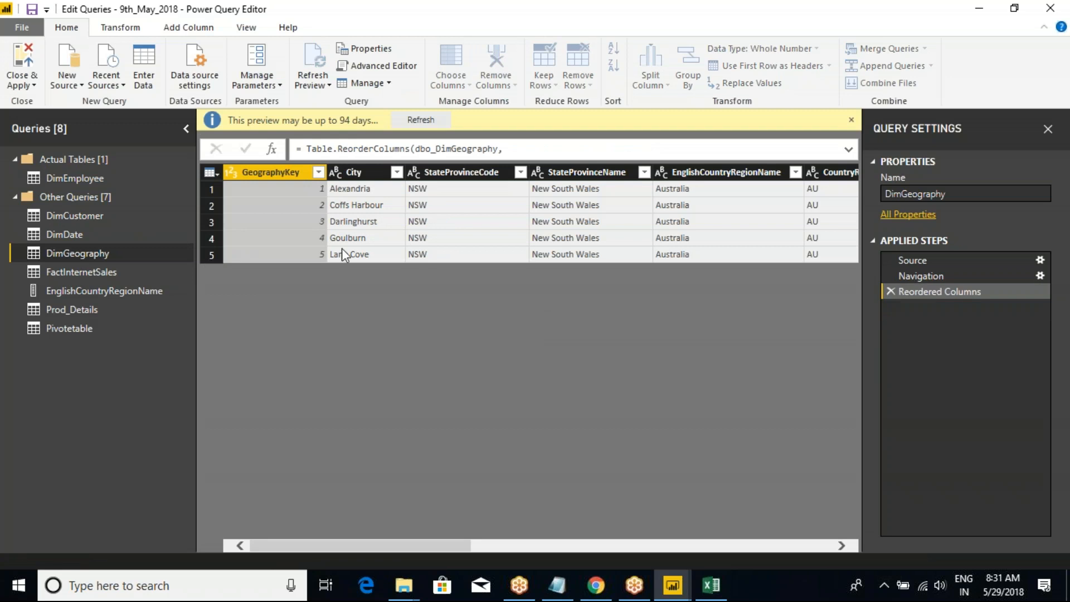
# Step: Remove the top 600 rows from the DimGeography query
pyautogui.click(212, 151)
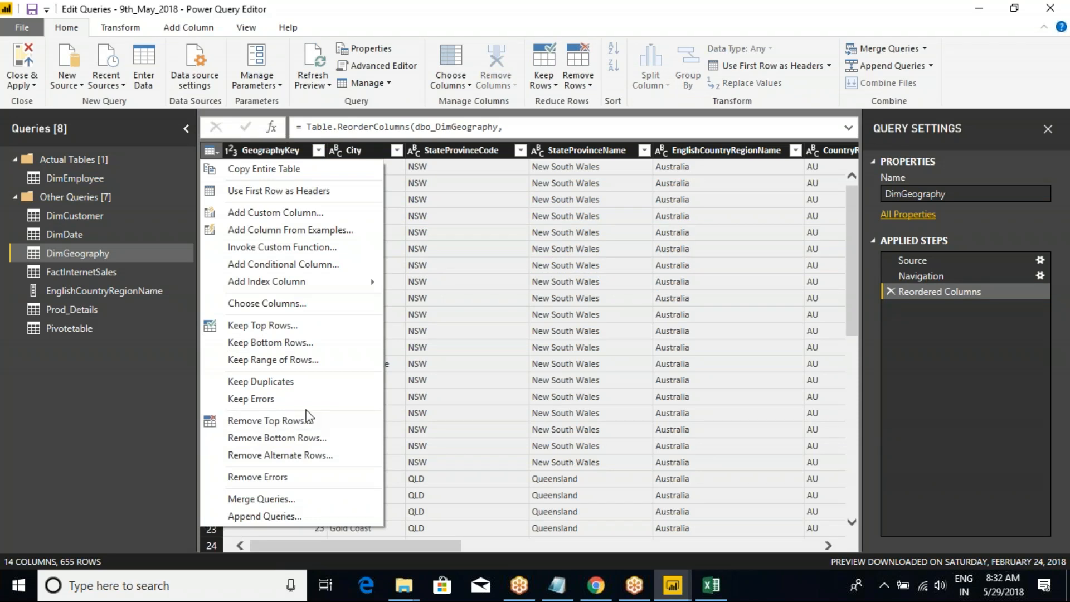
pyautogui.click(423, 16)
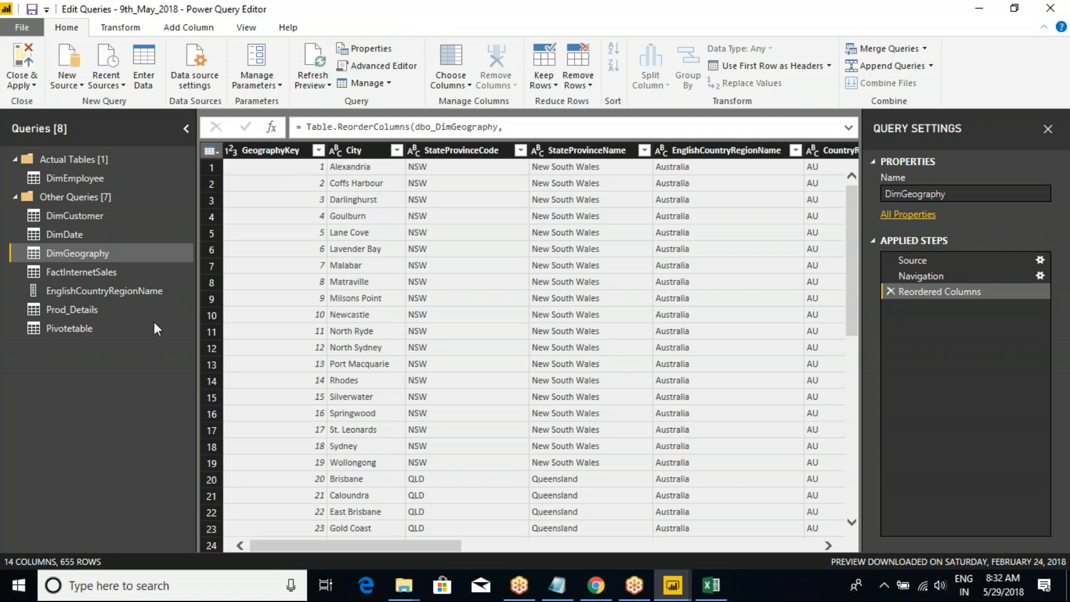
pyautogui.click(210, 151)
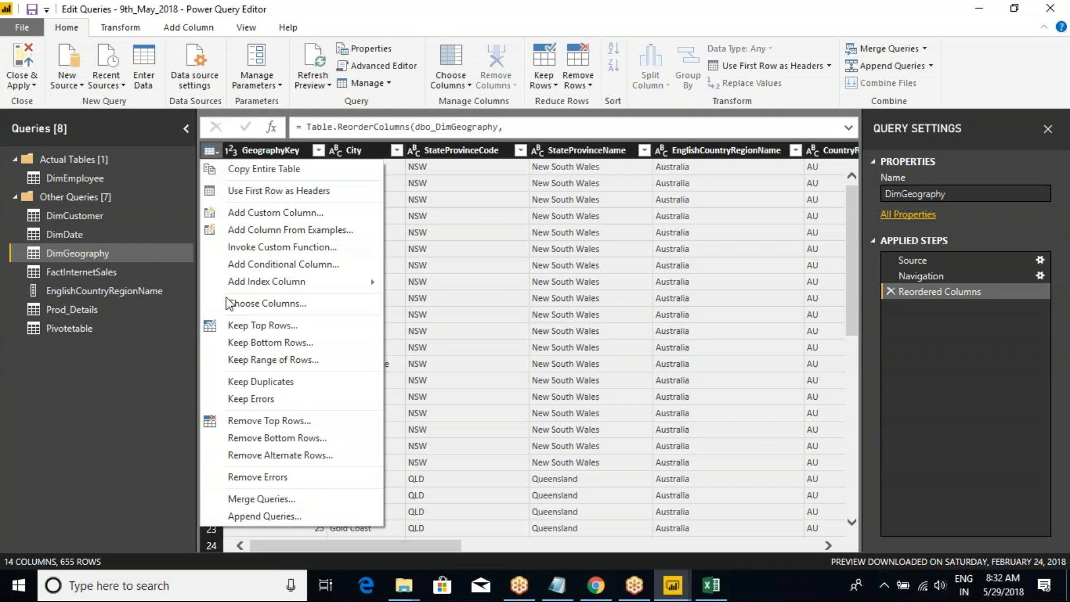
pyautogui.click(260, 420)
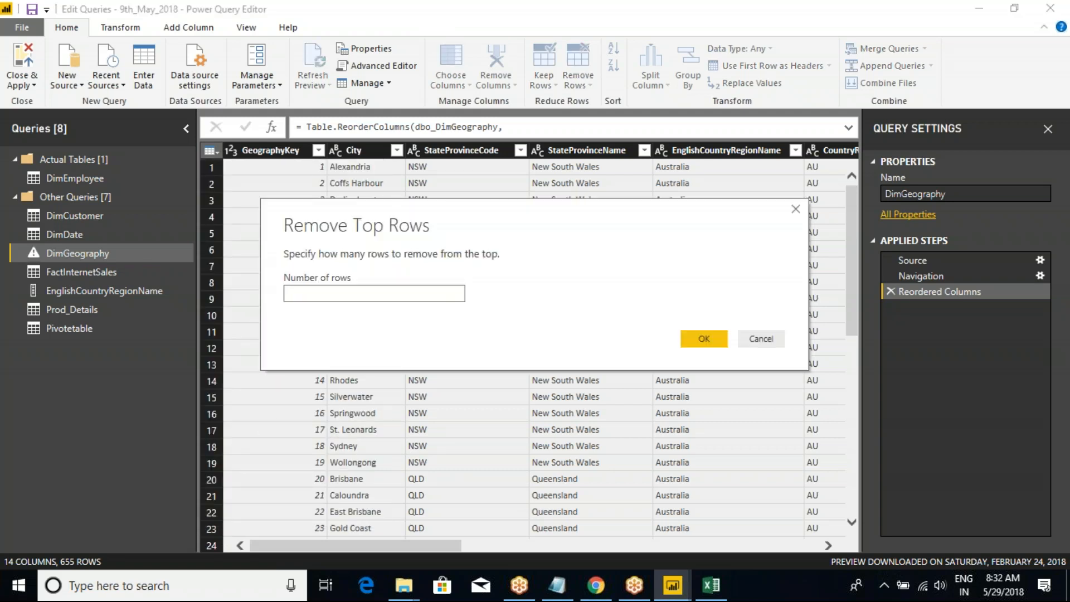
pyautogui.write('600')
pyautogui.click(697, 340)
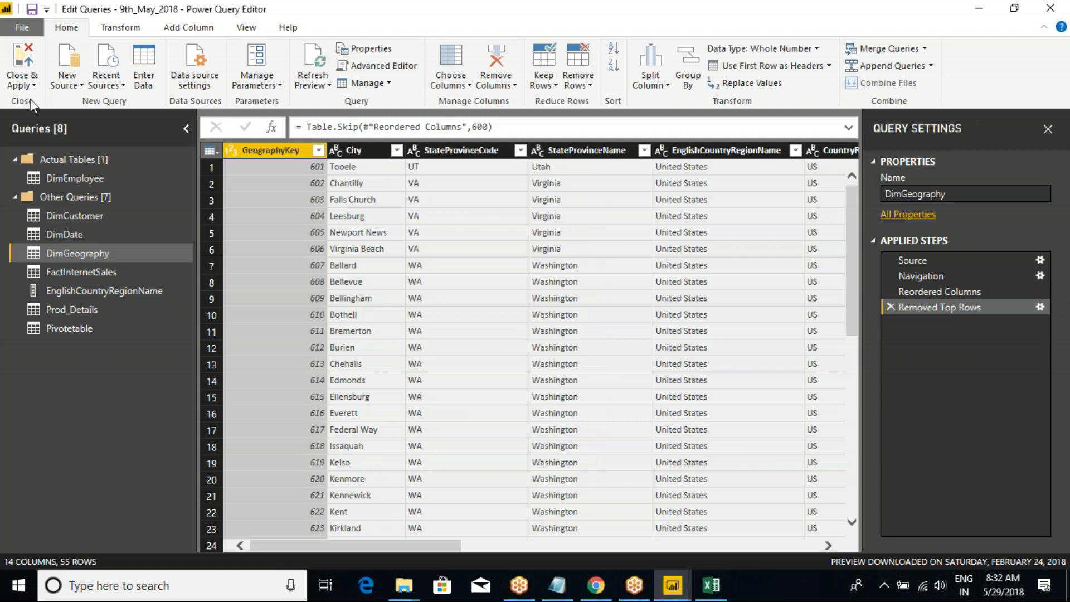
# Step: Apply the query changes, return to Power BI Desktop and check the loaded DimGeography rows, collapsing its field list
pyautogui.click(28, 84)
pyautogui.click(45, 129)
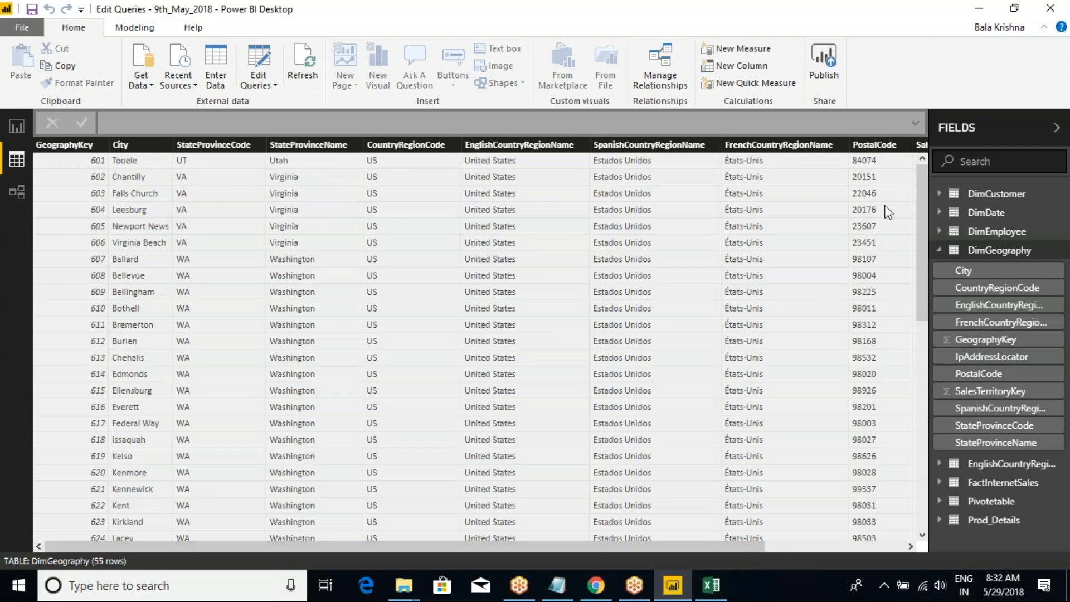
pyautogui.moveTo(923, 185)
pyautogui.mouseDown()
pyautogui.moveTo(925, 498)
pyautogui.moveTo(937, 178)
pyautogui.mouseUp()
pyautogui.click(981, 251)
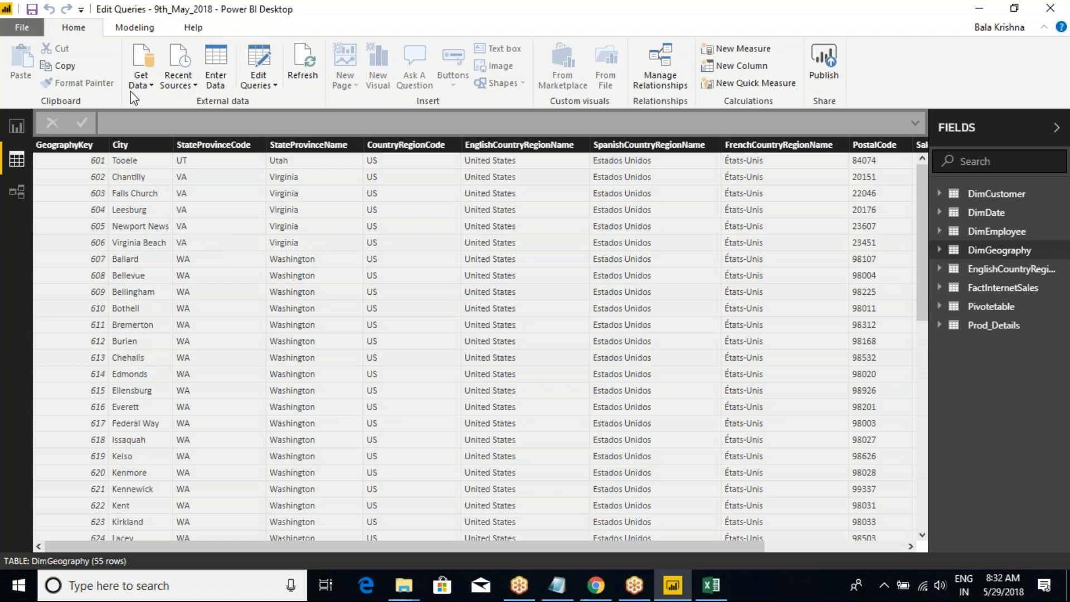
# Step: Reopen the query editor and delete the Removed Top Rows and Reordered Columns steps from DimGeography
pyautogui.click(259, 78)
pyautogui.click(285, 104)
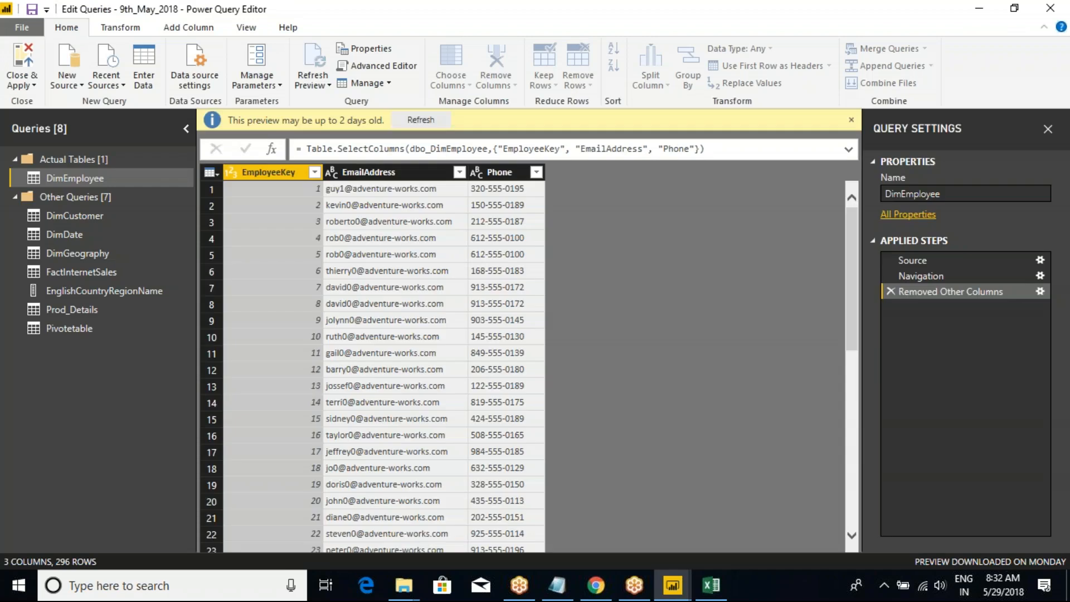
pyautogui.click(89, 254)
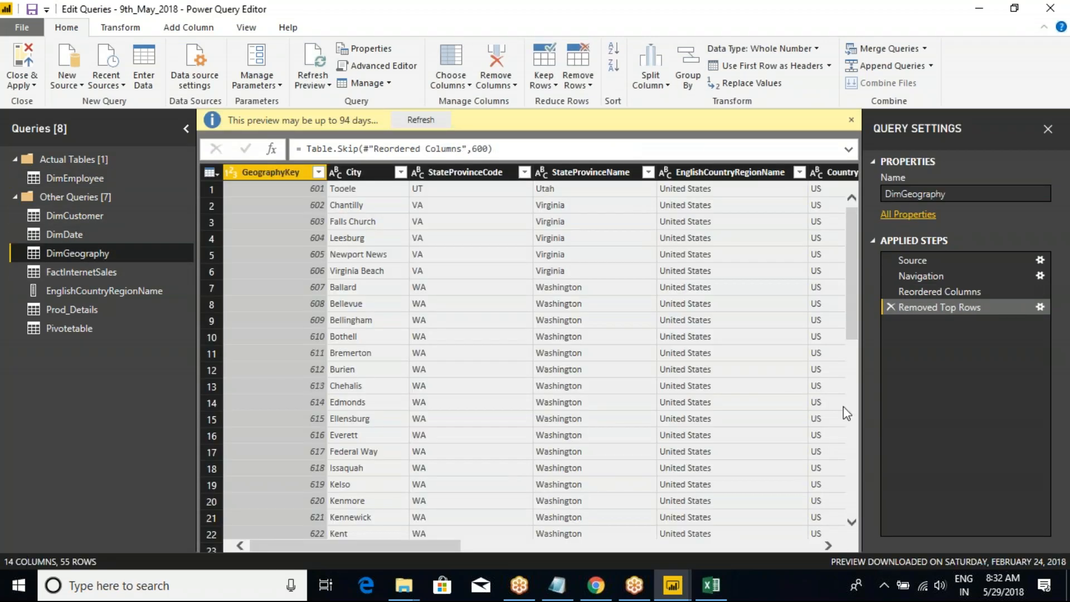
pyautogui.click(890, 307)
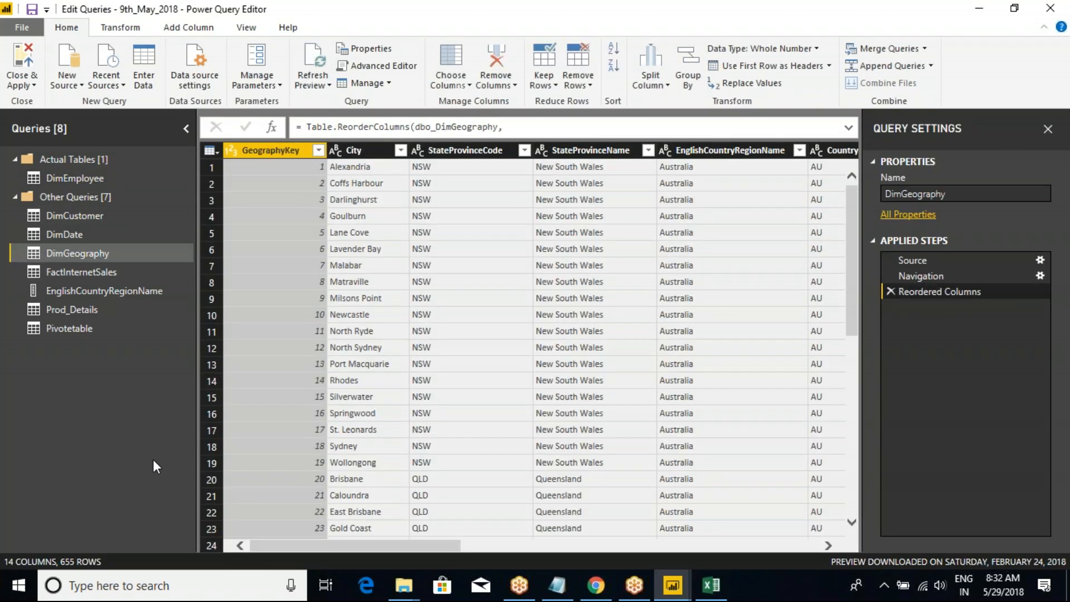
pyautogui.click(890, 291)
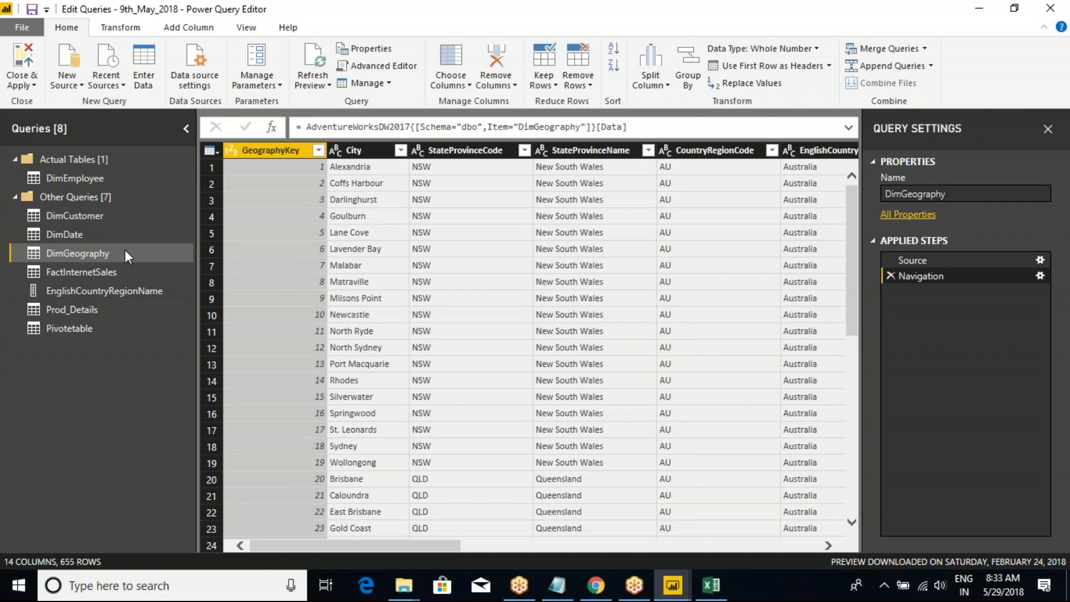
# Step: Review DimGeography's row-keeping options and examine the City values in rows 6 and 10
pyautogui.click(210, 149)
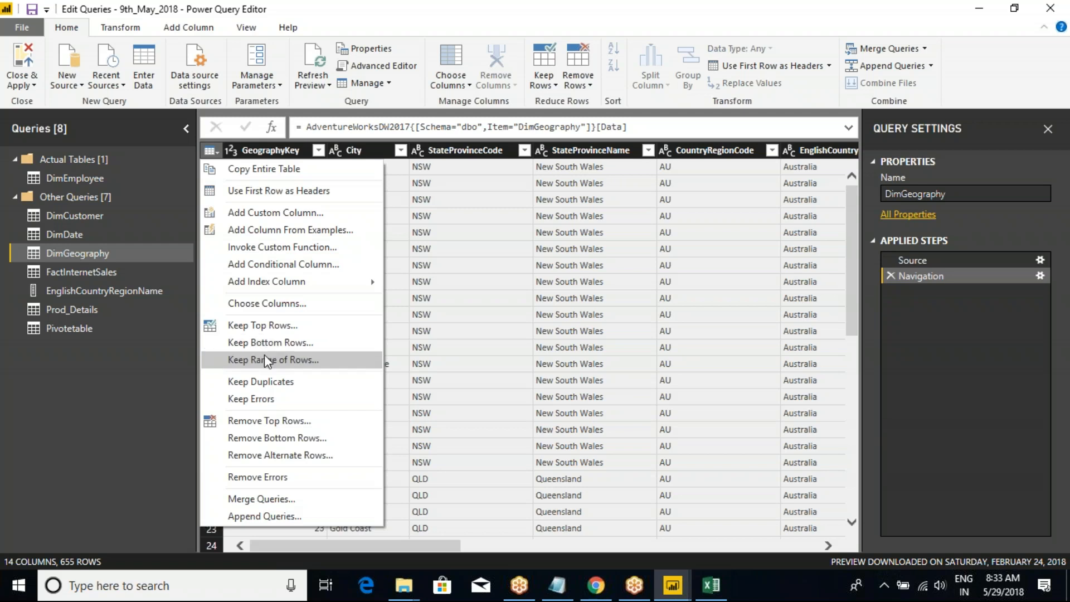
pyautogui.click(561, 7)
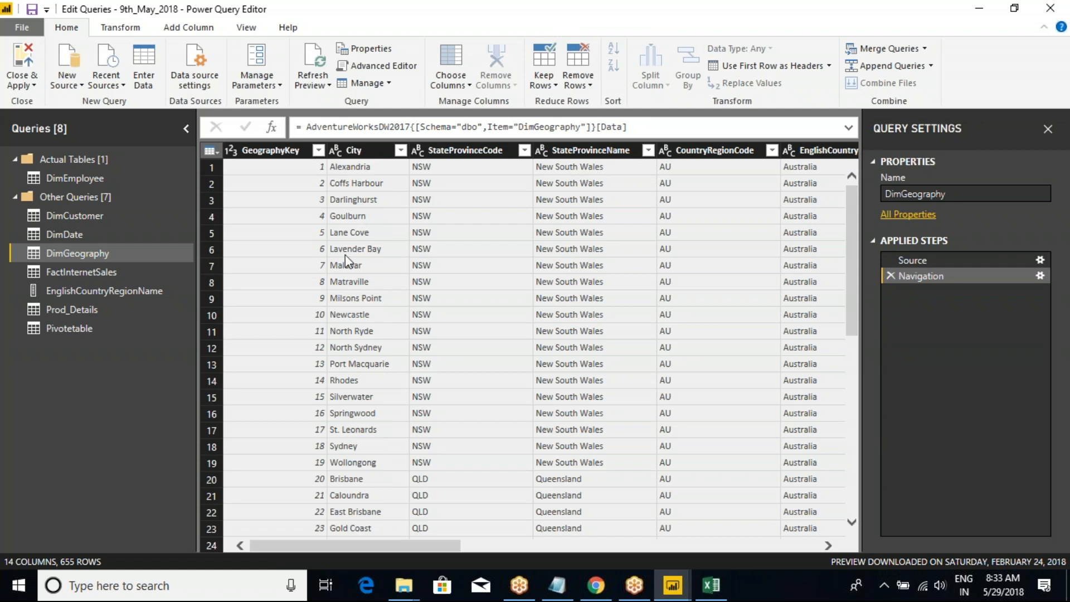
pyautogui.click(361, 255)
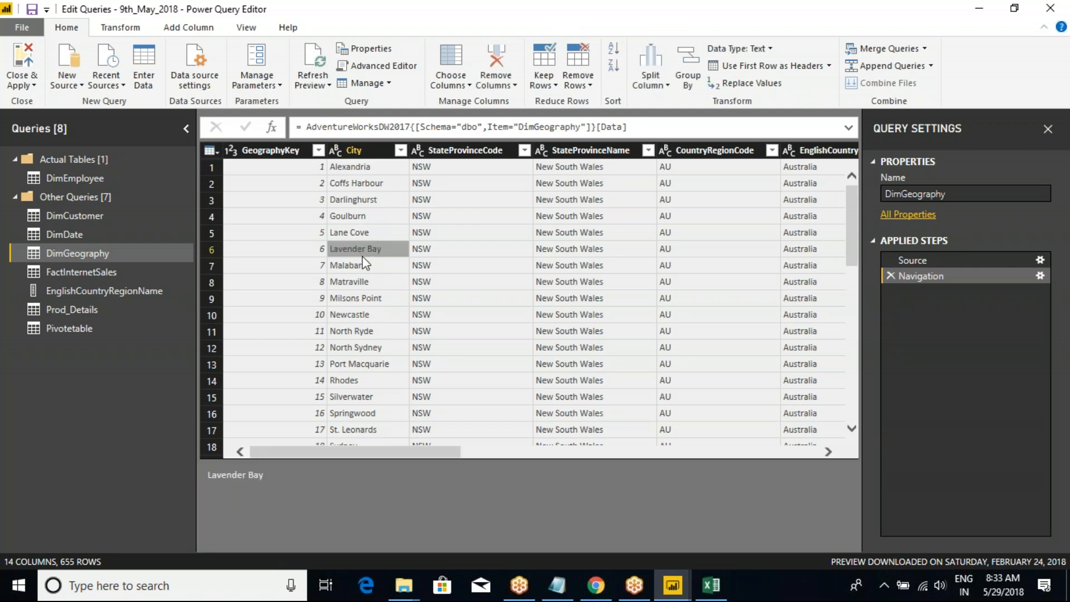
pyautogui.click(349, 317)
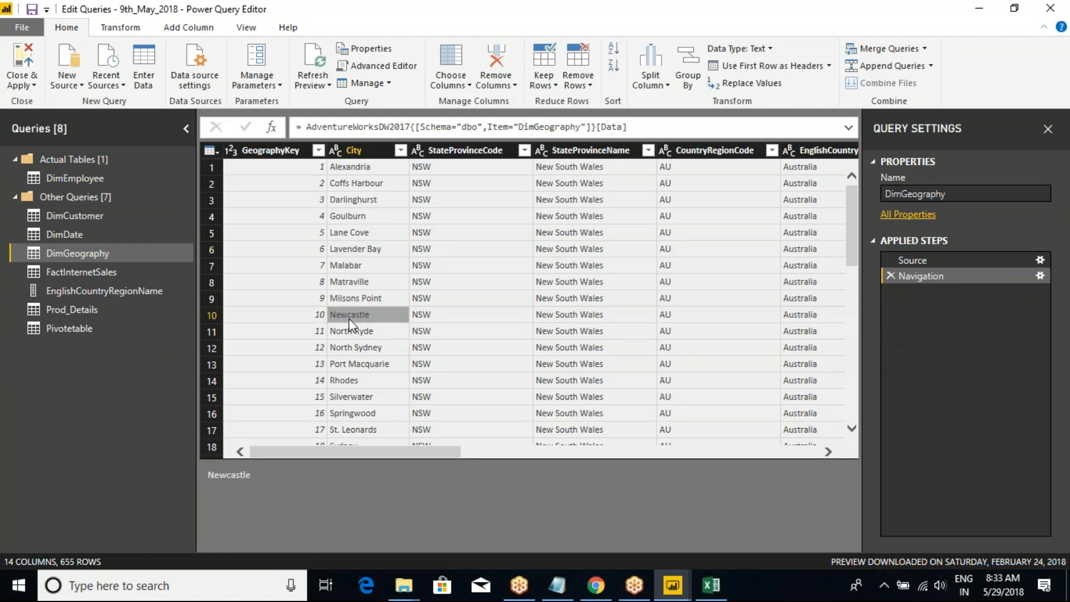
pyautogui.click(365, 254)
pyautogui.click(346, 315)
# Step: Keep a range of rows in DimGeography, with first row 6 and number of rows 10
pyautogui.click(211, 149)
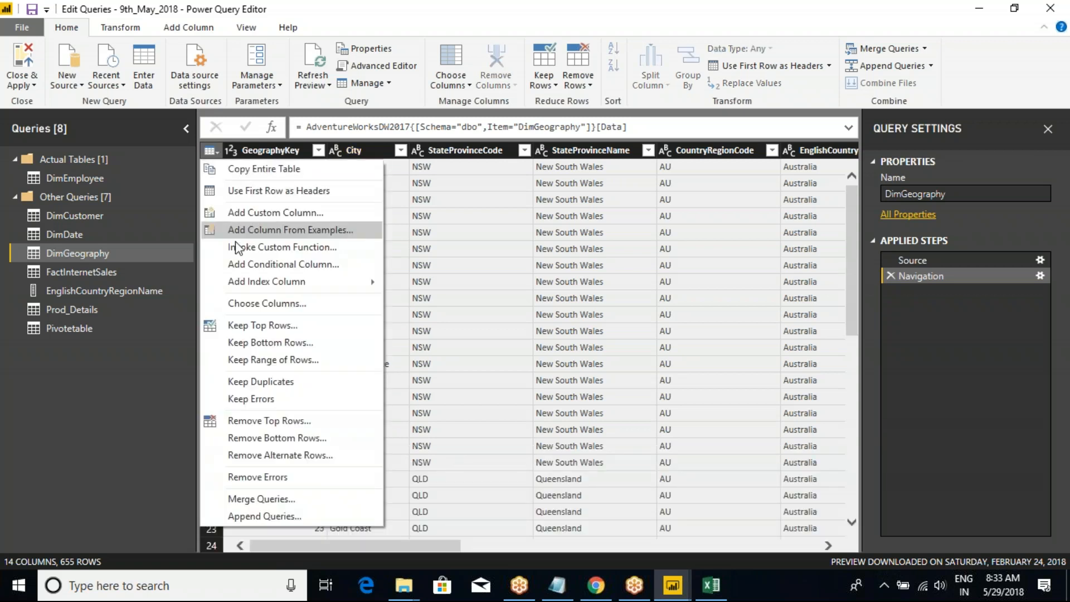
pyautogui.click(275, 359)
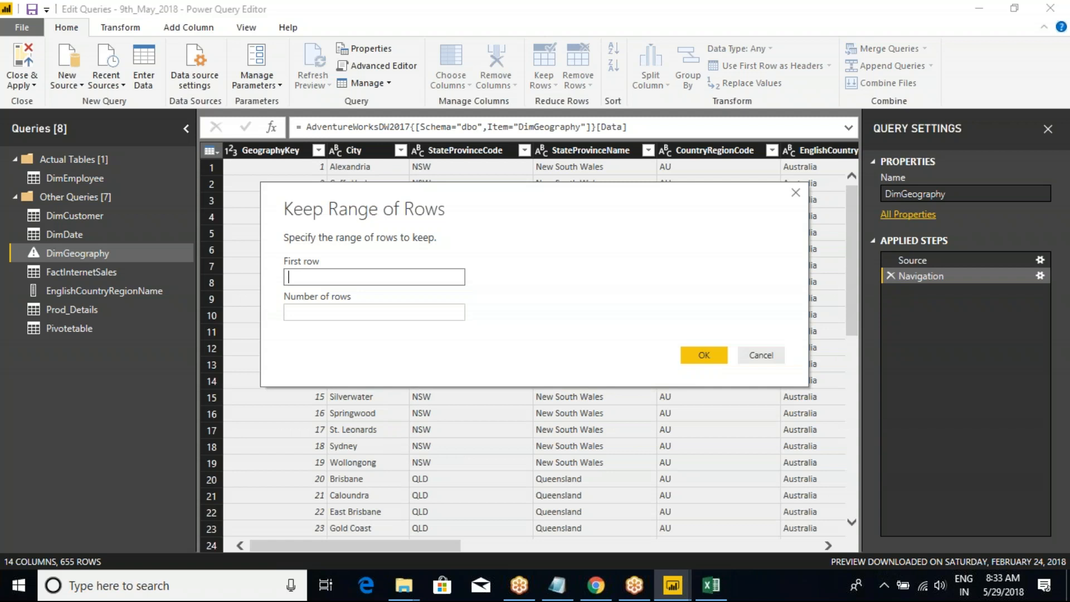
pyautogui.write('6')
pyautogui.click(332, 318)
pyautogui.write('1')
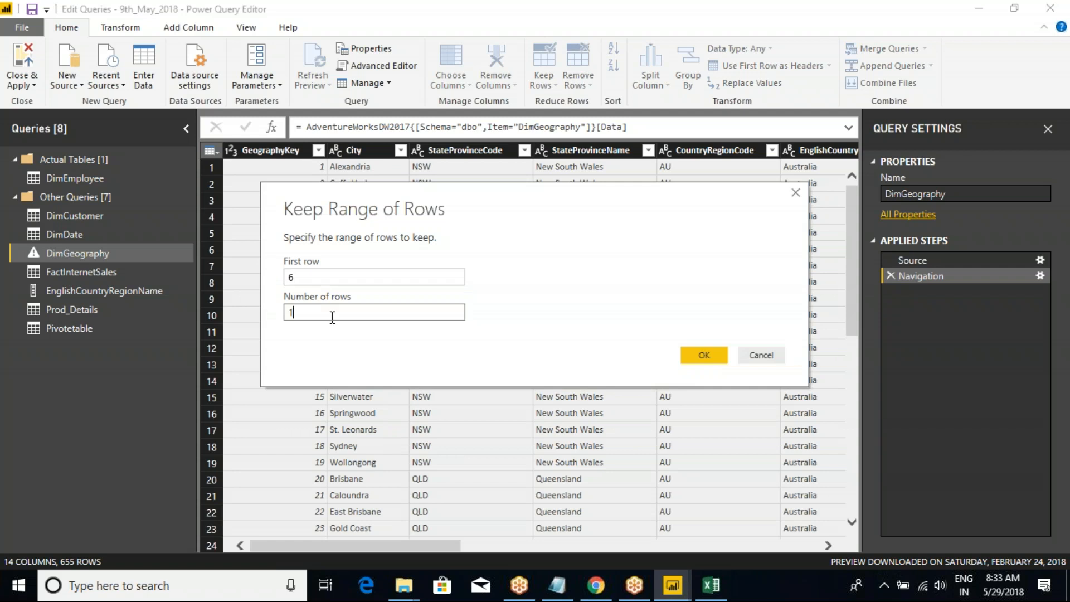
pyautogui.write('0')
pyautogui.click(704, 356)
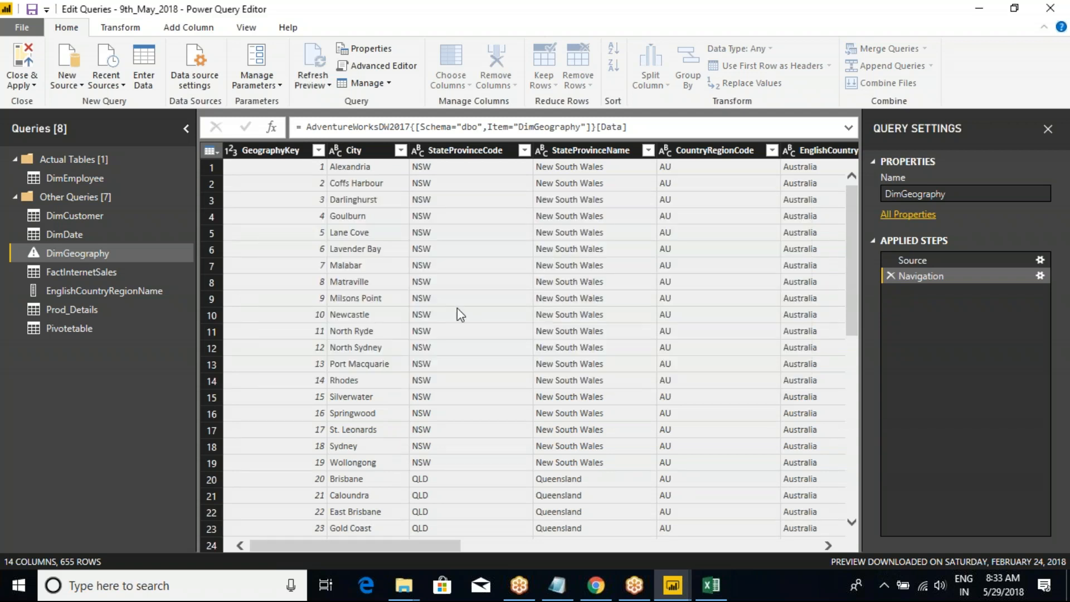
# Step: Examine the first, last and fifth City values in DimGeography's kept range of rows
pyautogui.click(368, 170)
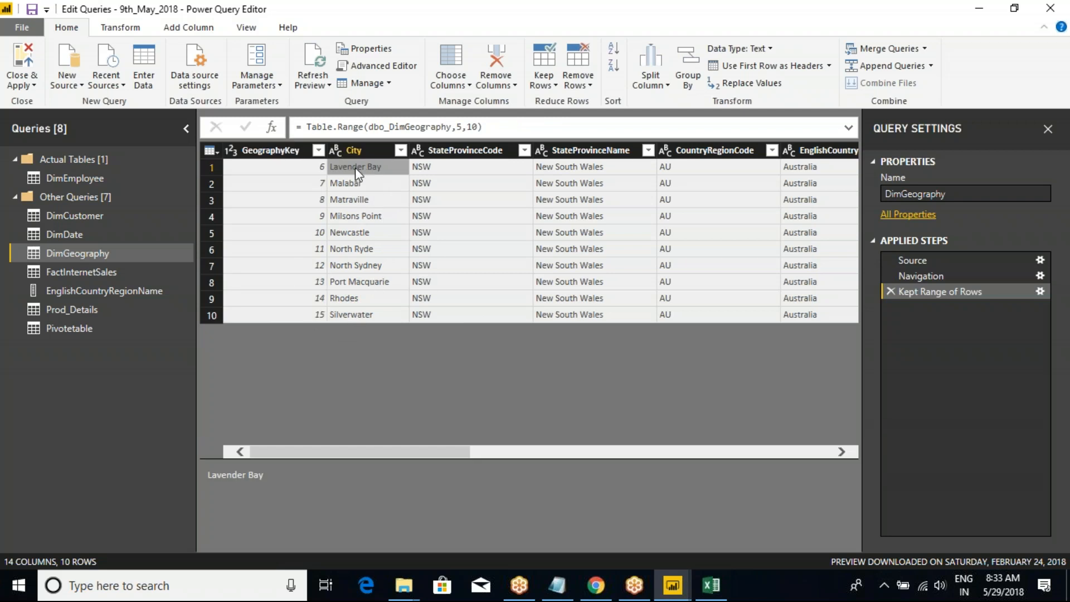
pyautogui.click(346, 317)
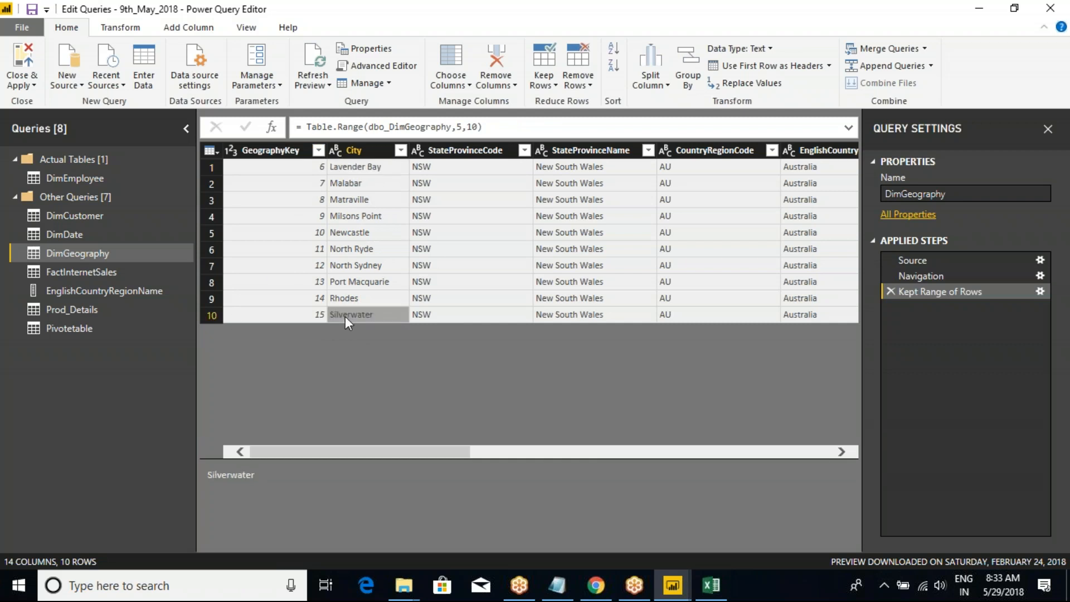
pyautogui.click(356, 234)
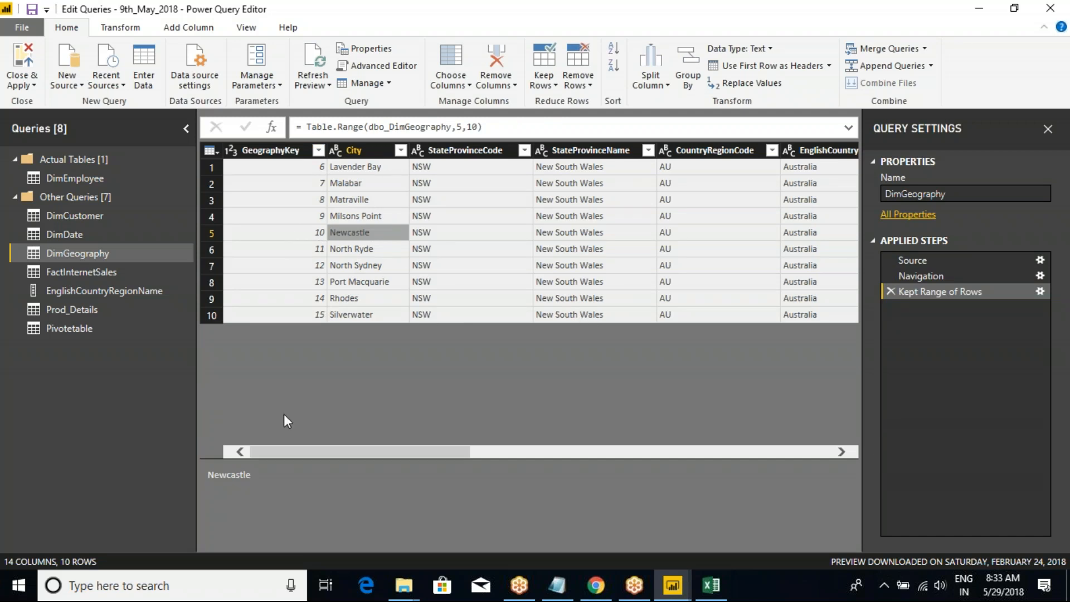
# Step: Remove the Kept Range of Rows step from DimGeography and open the Prod_Details query
pyautogui.click(211, 150)
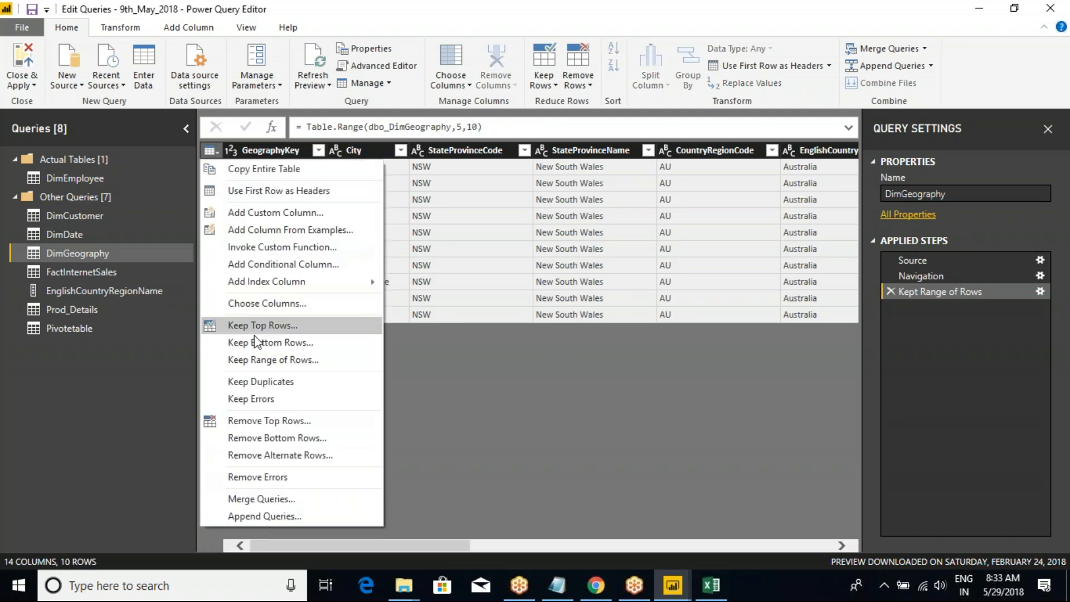
pyautogui.click(890, 291)
pyautogui.click(889, 290)
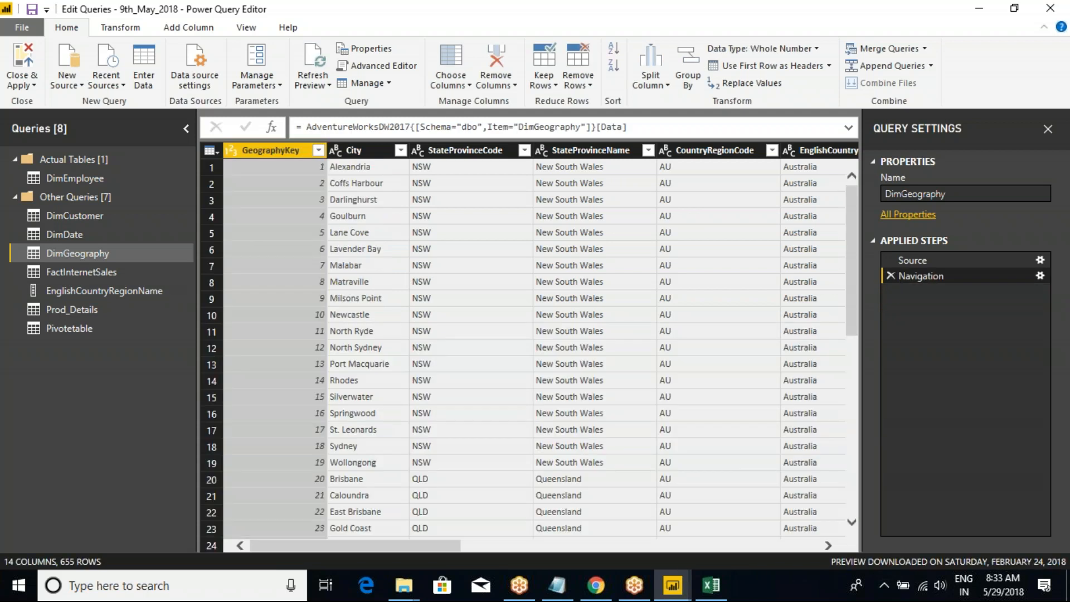
pyautogui.click(215, 152)
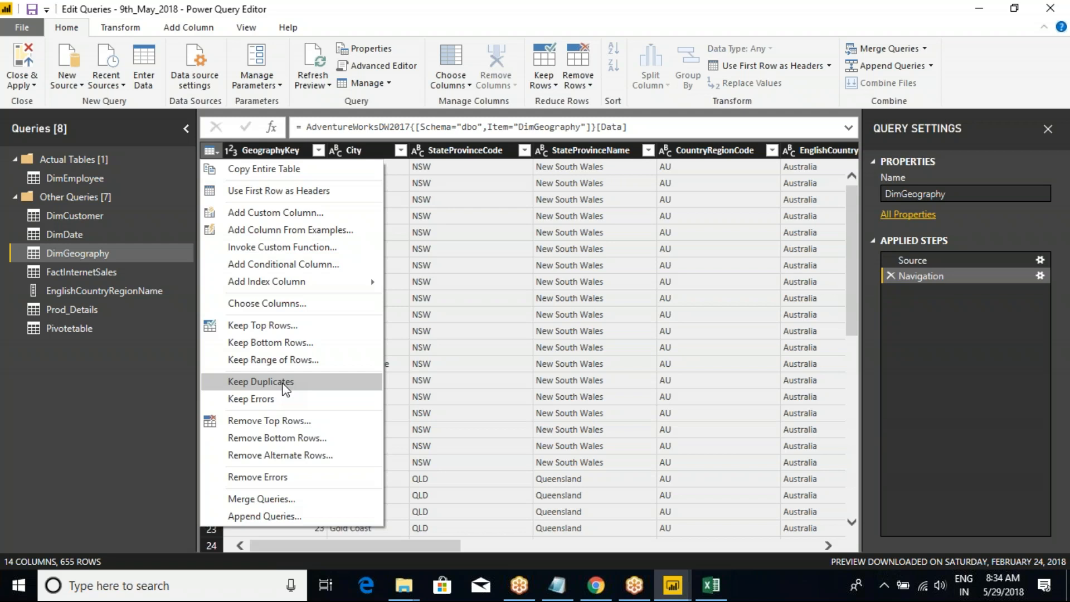
pyautogui.click(69, 311)
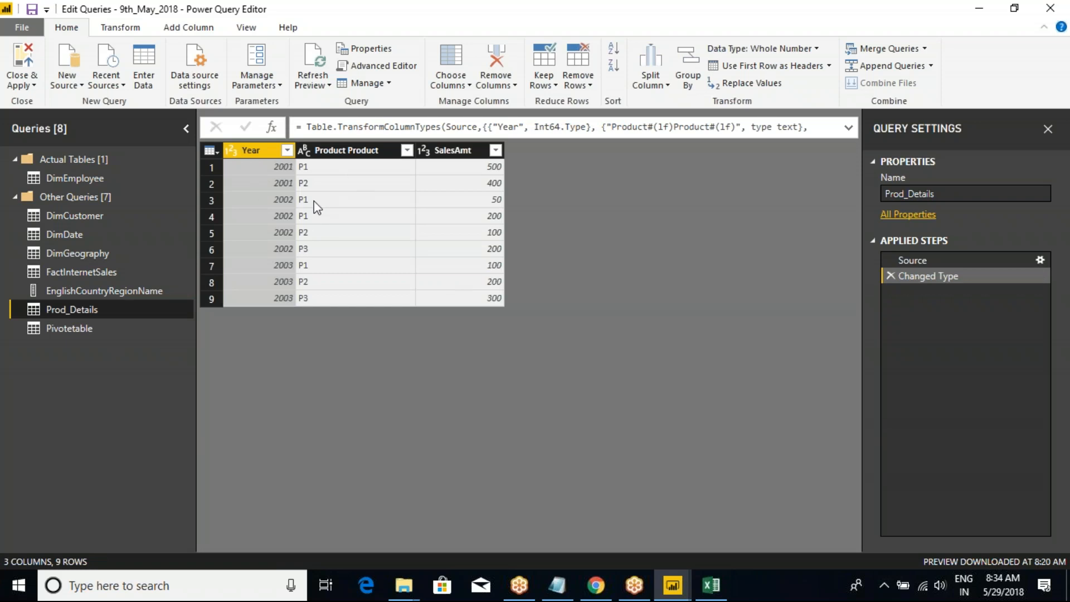
# Step: Examine rows 1, 3 and 4 of Prod_Details and compare the SalesAmt values in rows 3 and 4
pyautogui.click(219, 166)
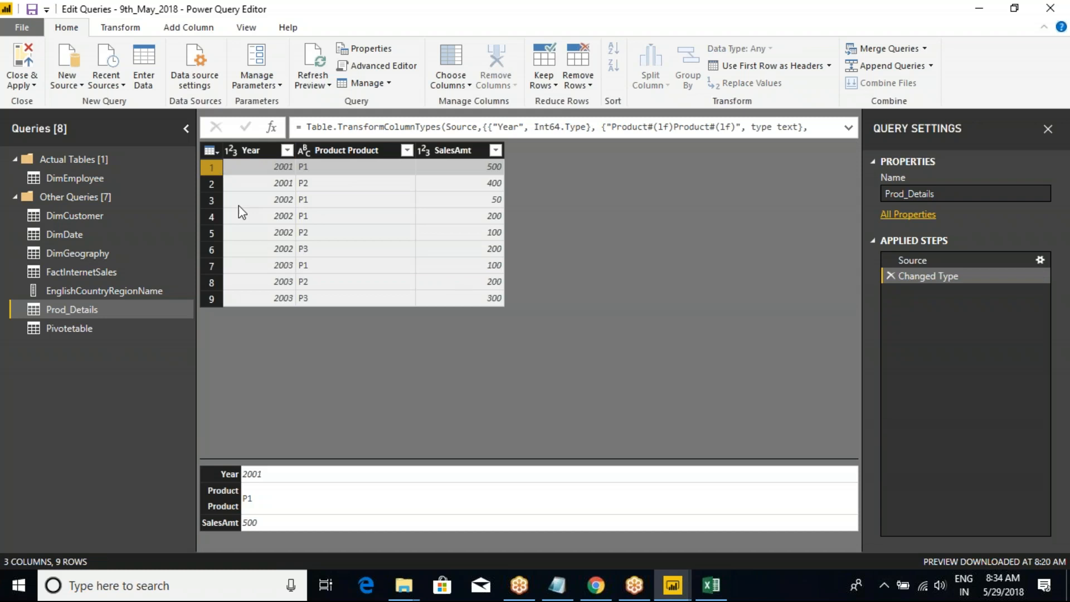
pyautogui.click(215, 198)
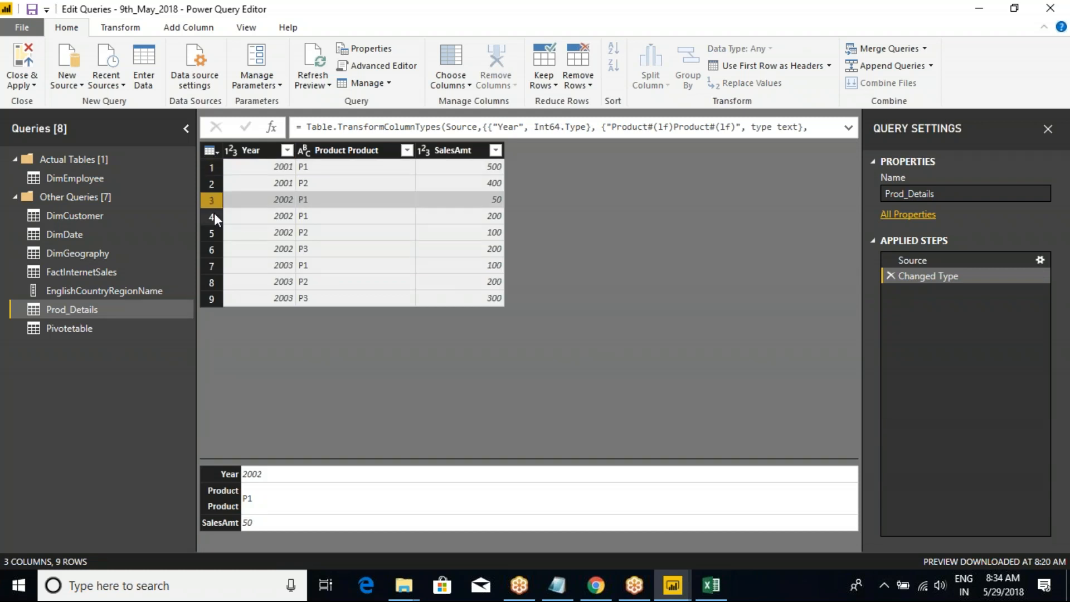
pyautogui.click(212, 216)
pyautogui.click(492, 199)
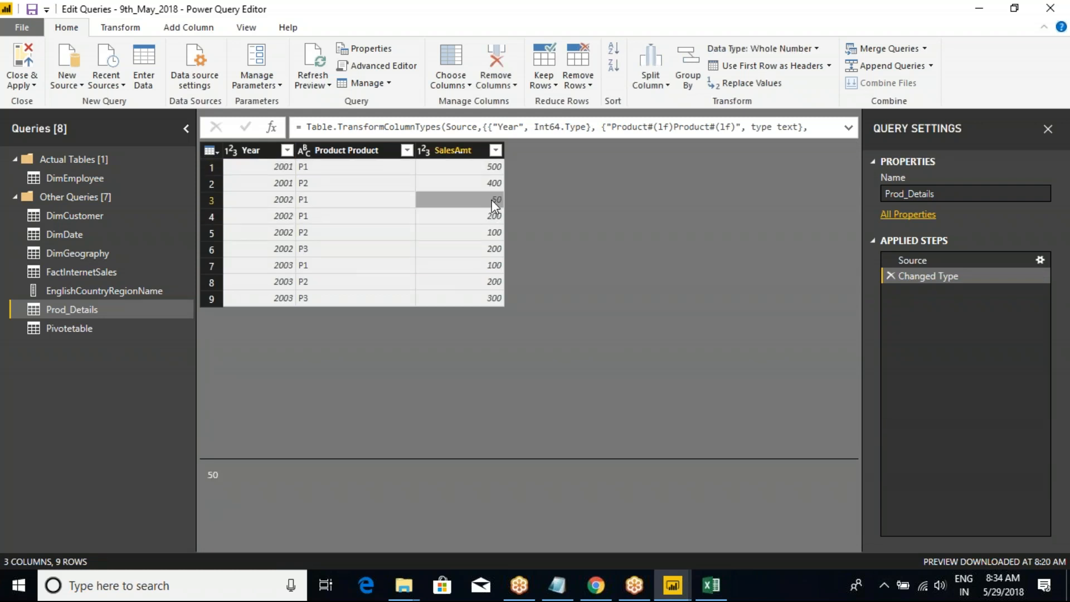
pyautogui.click(487, 215)
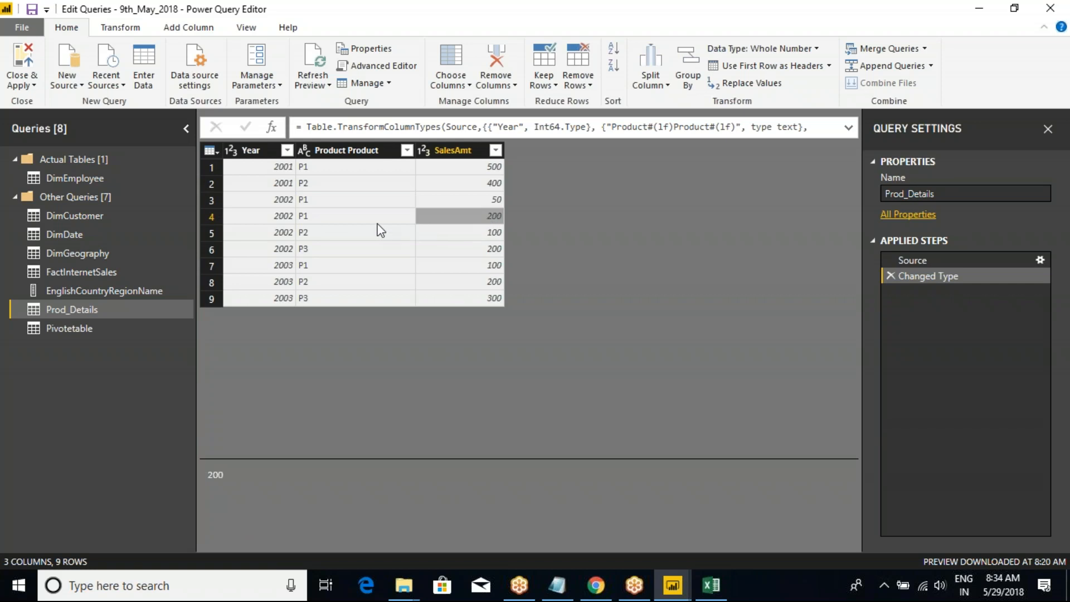
# Step: Try Keep Duplicates on the whole Prod_Details table and delete the resulting Kept Duplicates step
pyautogui.click(210, 151)
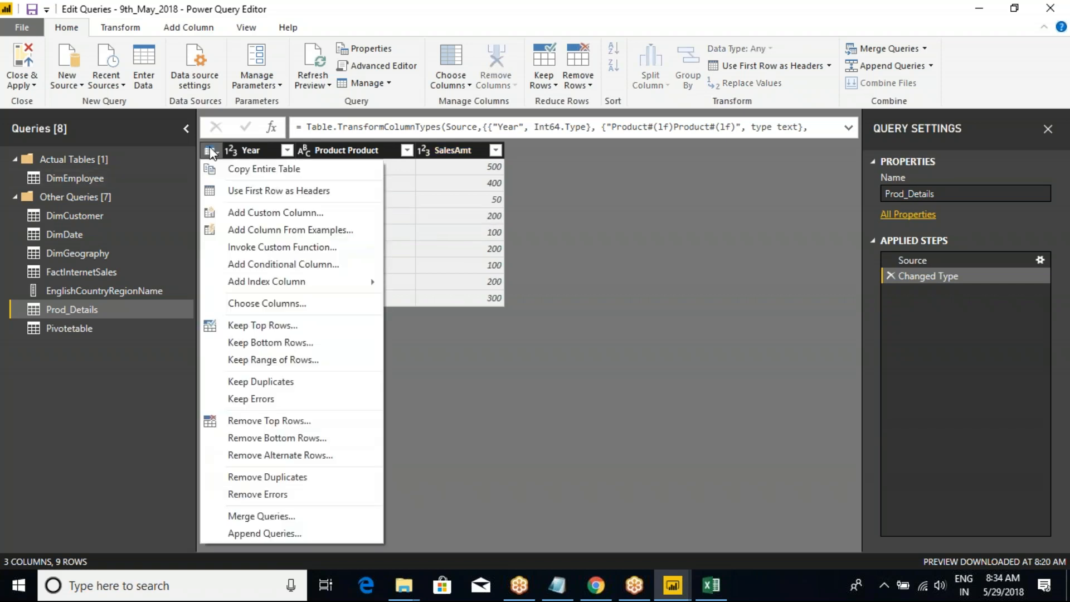
pyautogui.click(272, 382)
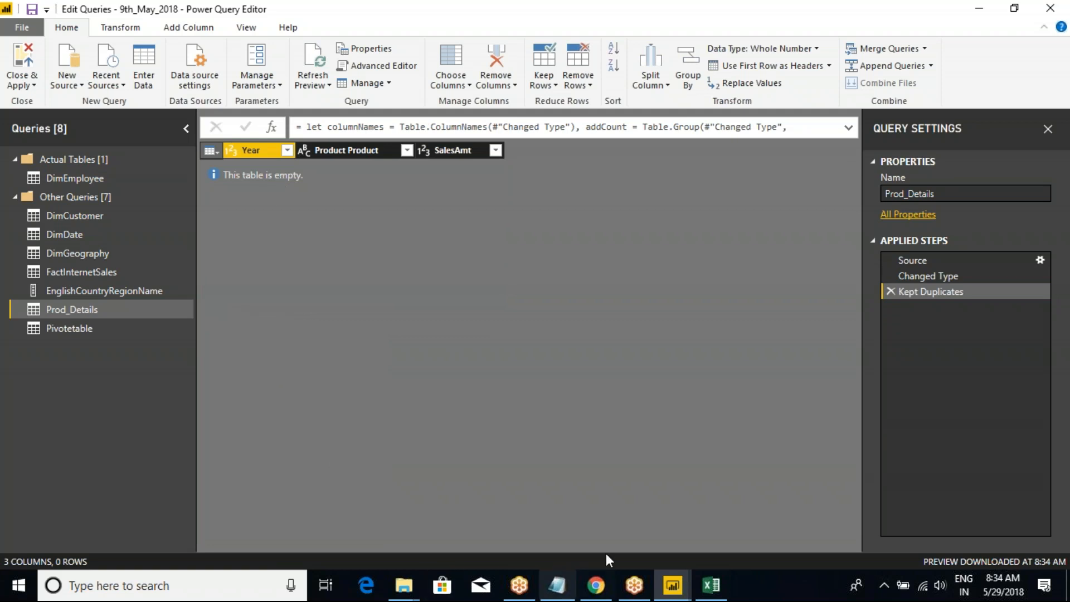
pyautogui.click(891, 290)
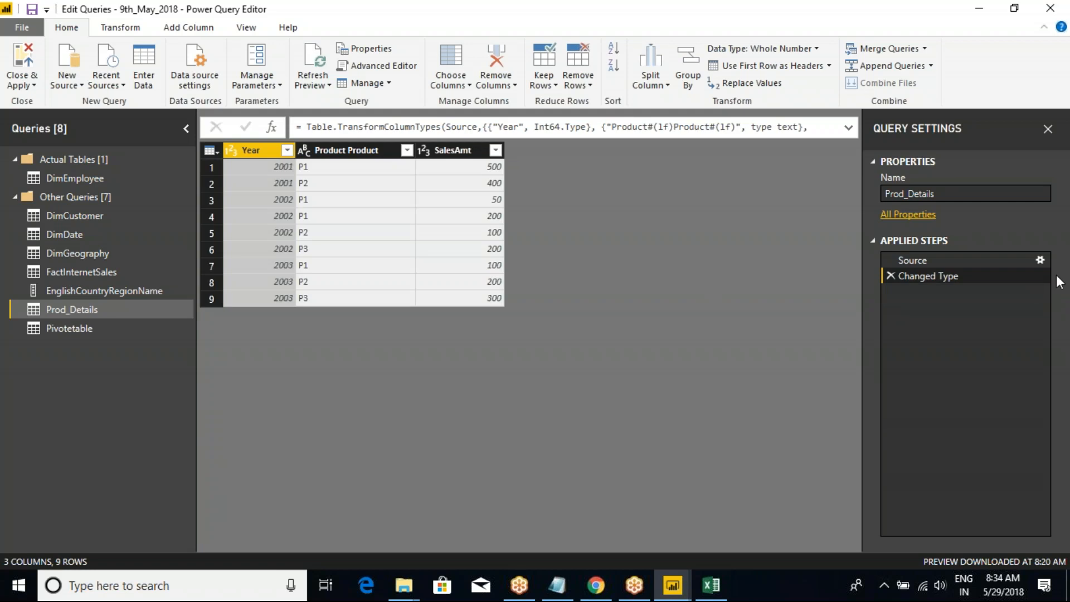
# Step: Edit the Source table of Prod_Details, adding a tenth row with 2003, P3 and 300 copied from the Excel workbook
pyautogui.click(1040, 259)
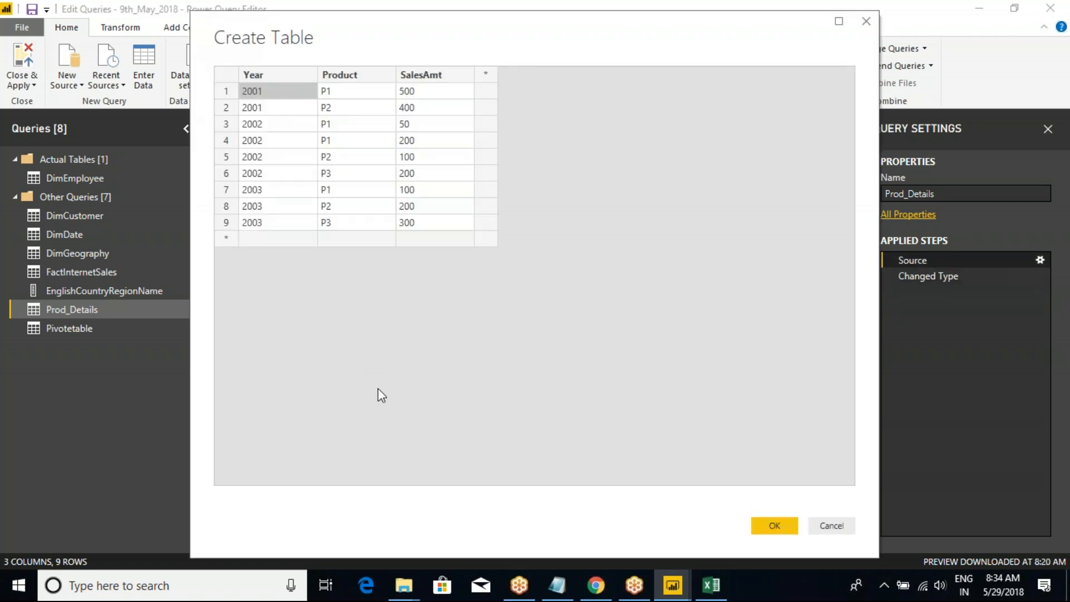
pyautogui.click(711, 585)
pyautogui.click(385, 327)
pyautogui.moveTo(53, 313); pyautogui.dragTo(141, 308)
pyautogui.hotkey('ctrl', 'c')
pyautogui.hotkey('alt', 'Tab')
pyautogui.click(266, 239)
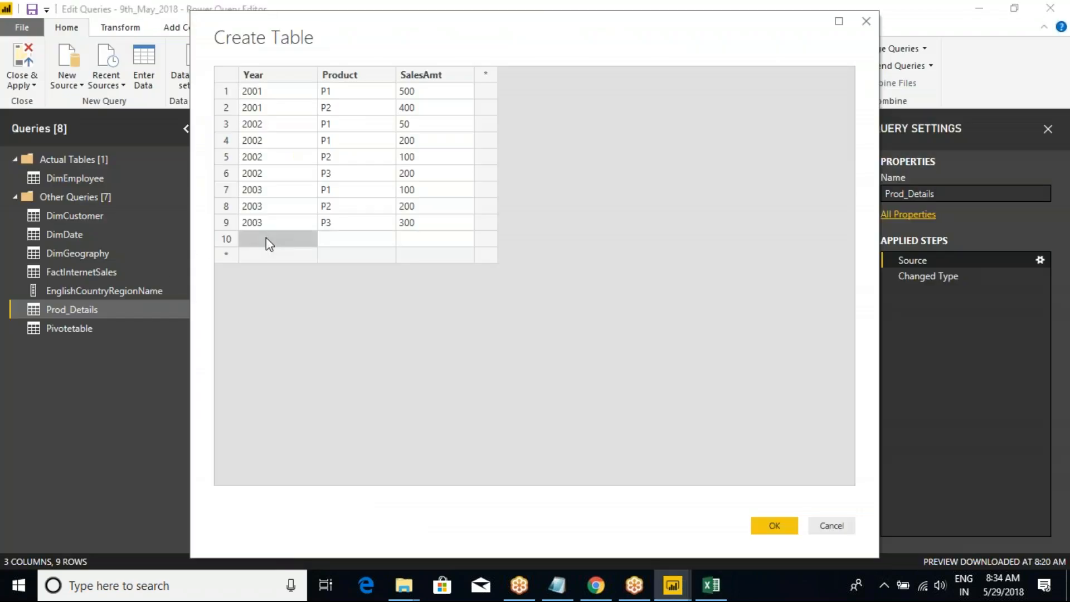
pyautogui.hotkey('ctrl', 'v')
pyautogui.click(346, 220)
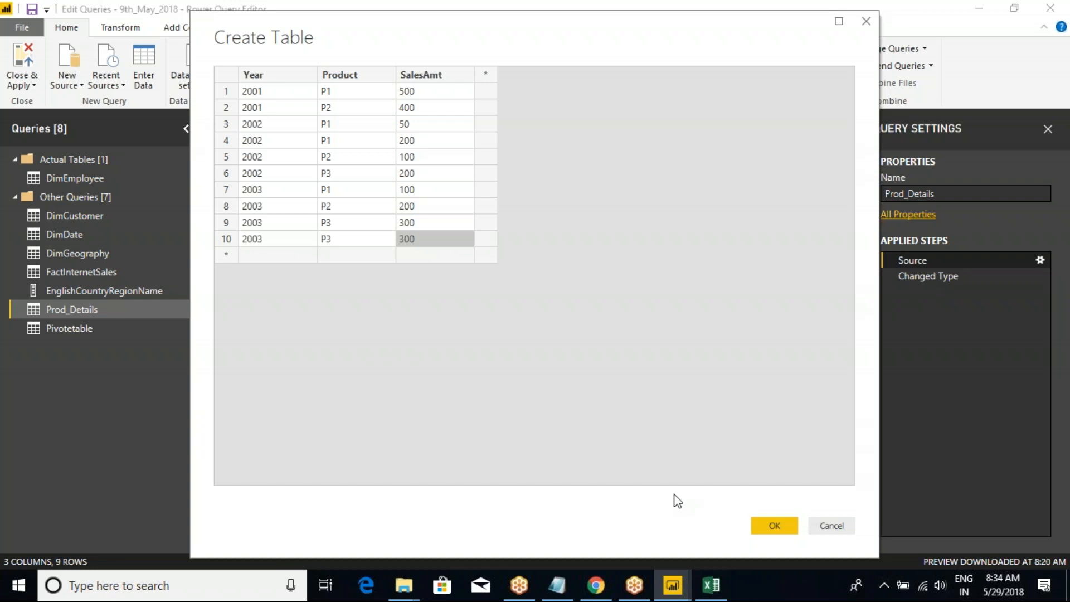
pyautogui.click(757, 524)
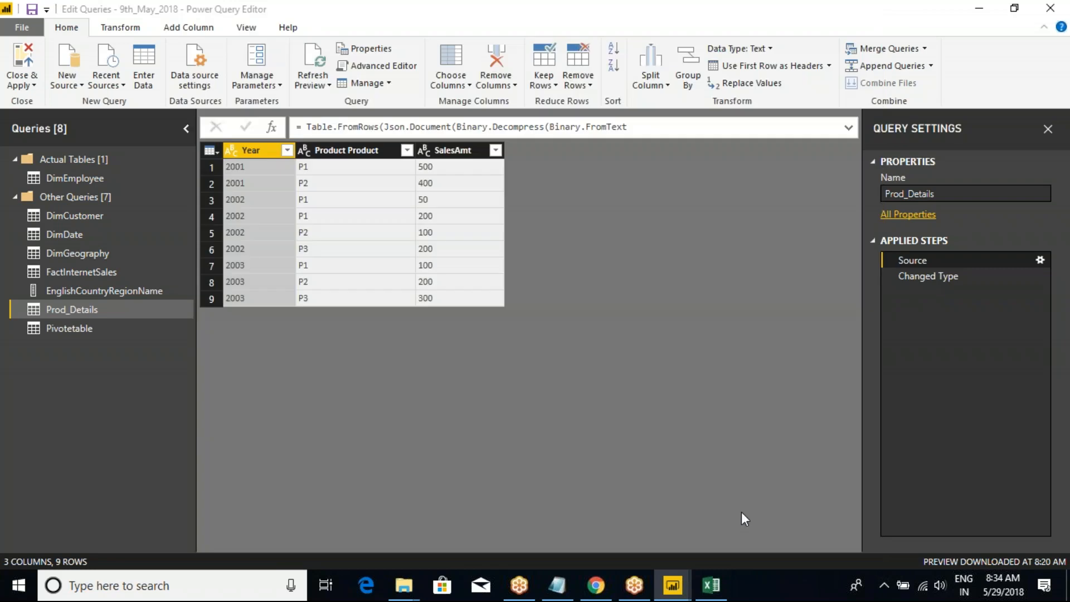
pyautogui.click(211, 150)
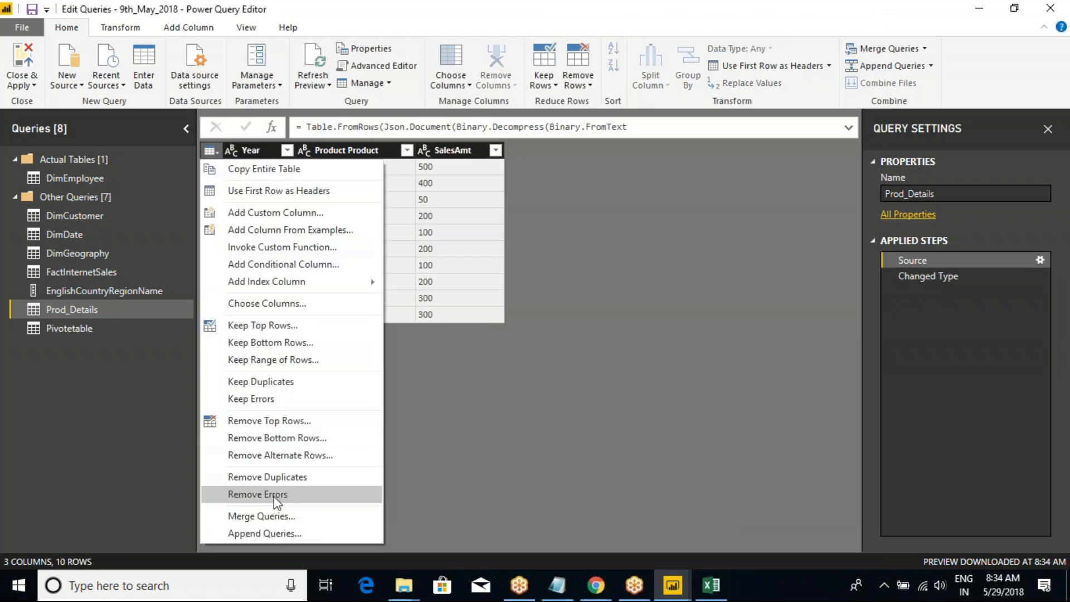
pyautogui.click(262, 382)
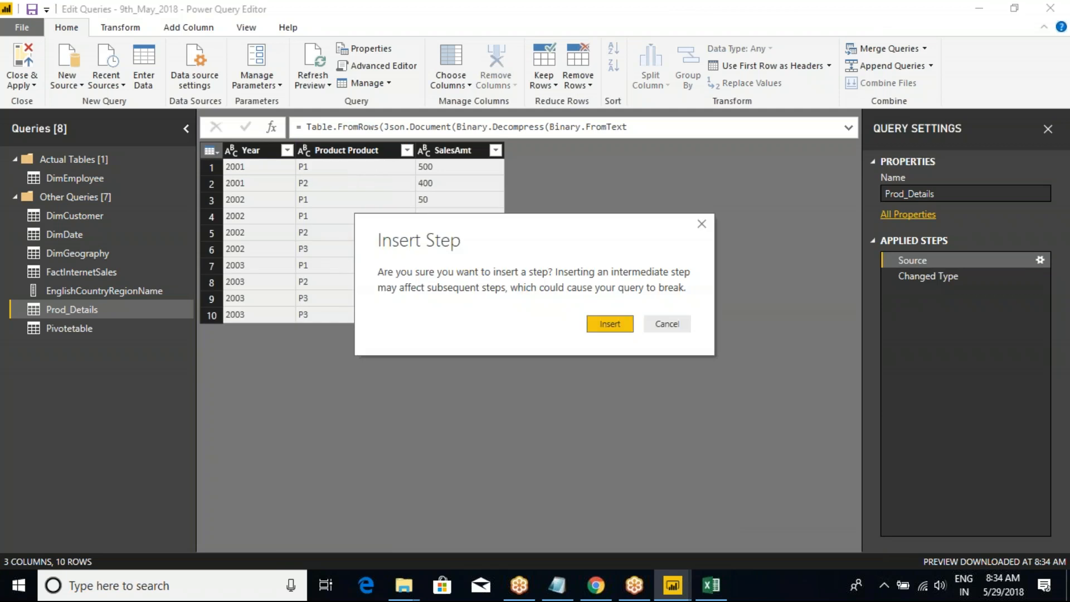
pyautogui.click(667, 325)
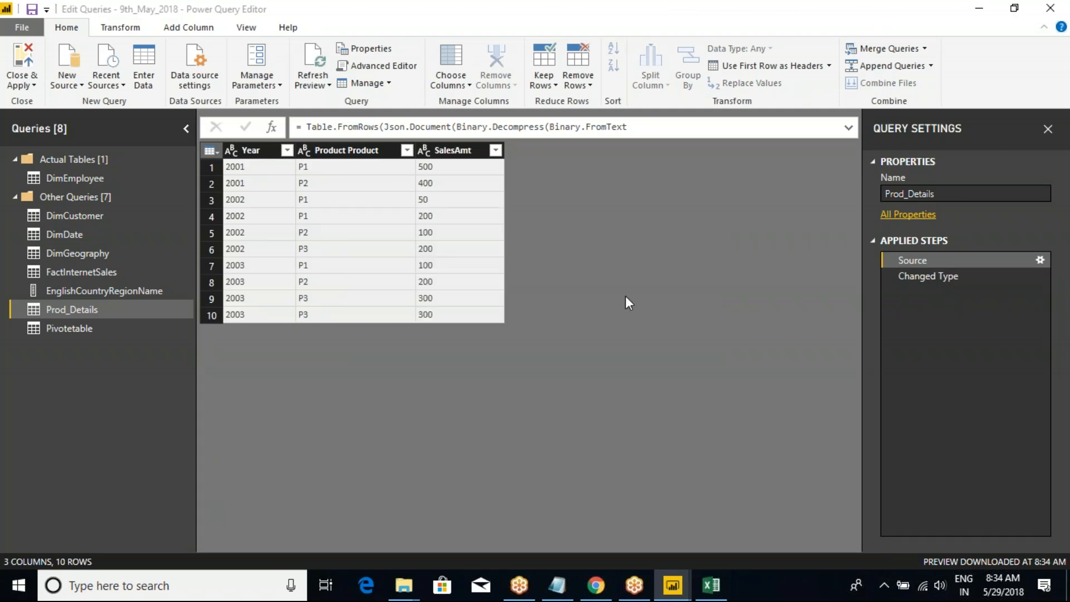
# Step: Keep only duplicate rows of Prod_Details after its Changed Type step, and remove the Kept Duplicates step again
pyautogui.click(931, 277)
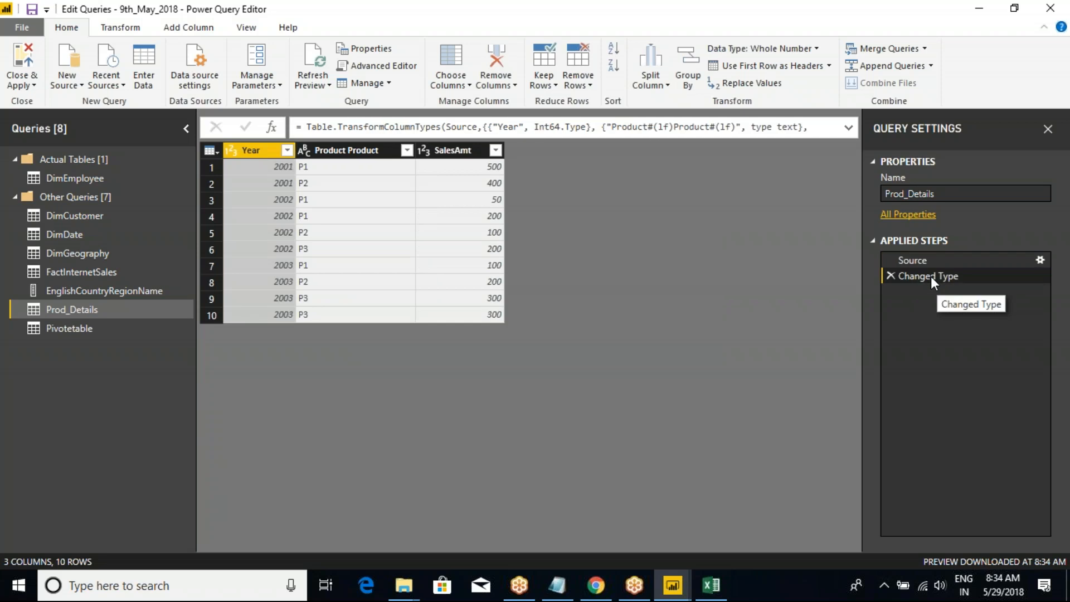
pyautogui.press('Up')
pyautogui.press('Down')
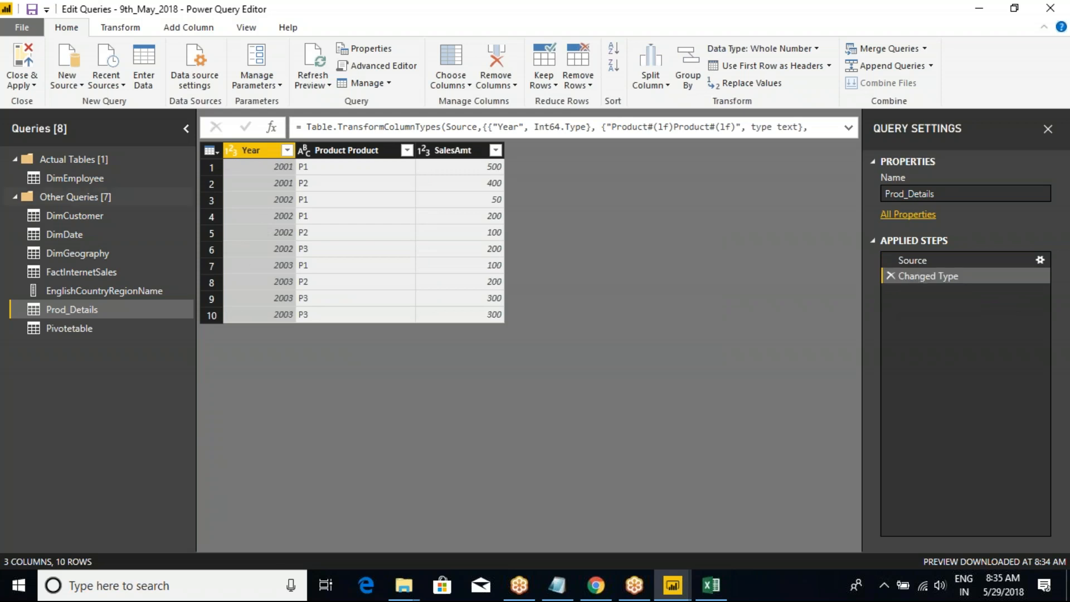
pyautogui.click(210, 150)
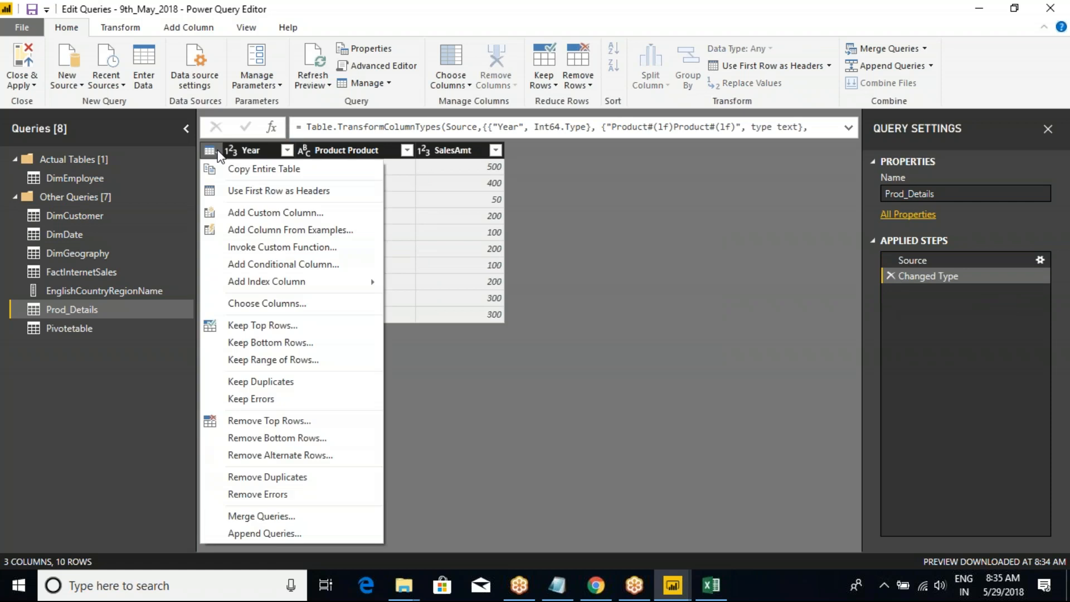
pyautogui.click(267, 382)
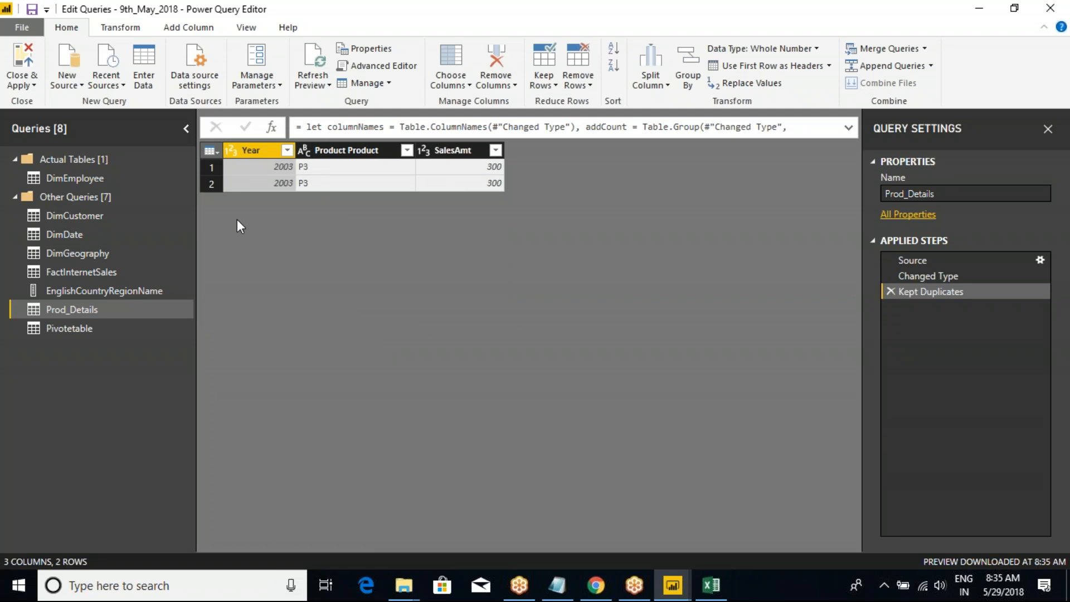
pyautogui.click(890, 291)
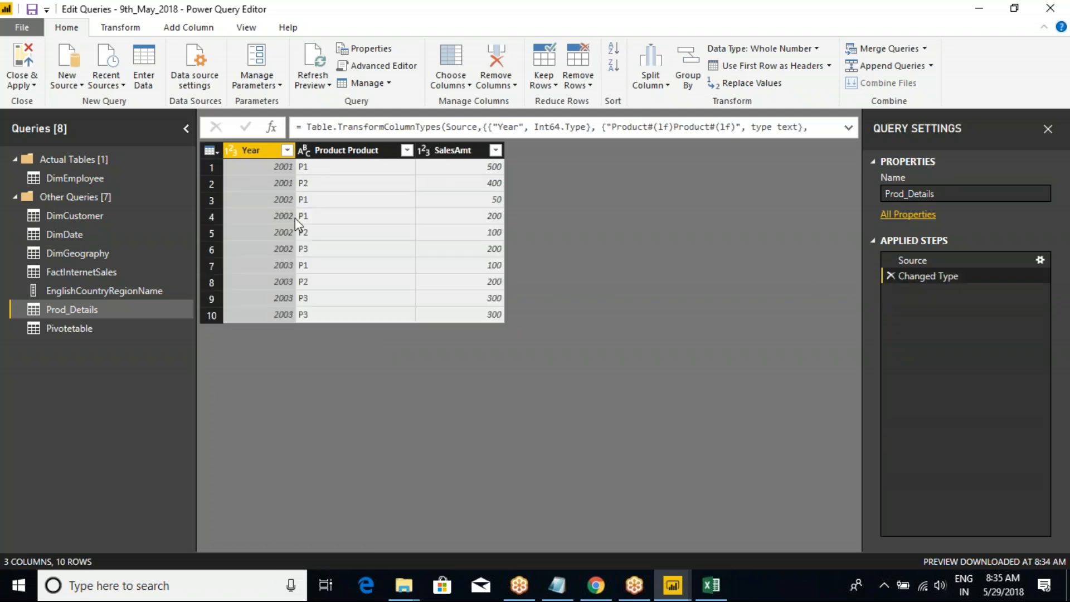
pyautogui.click(211, 150)
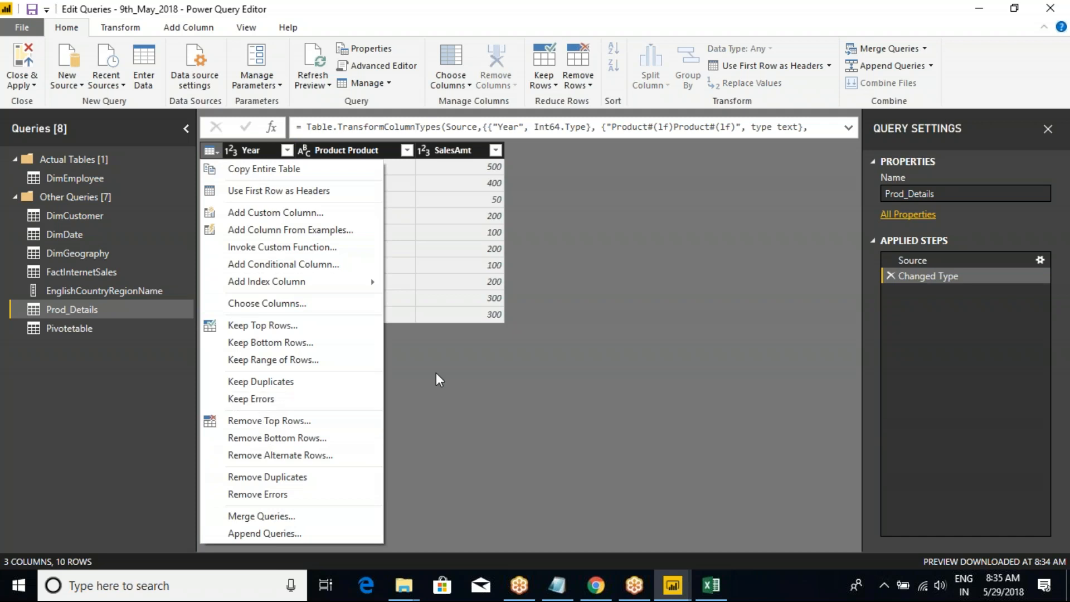
pyautogui.click(411, 384)
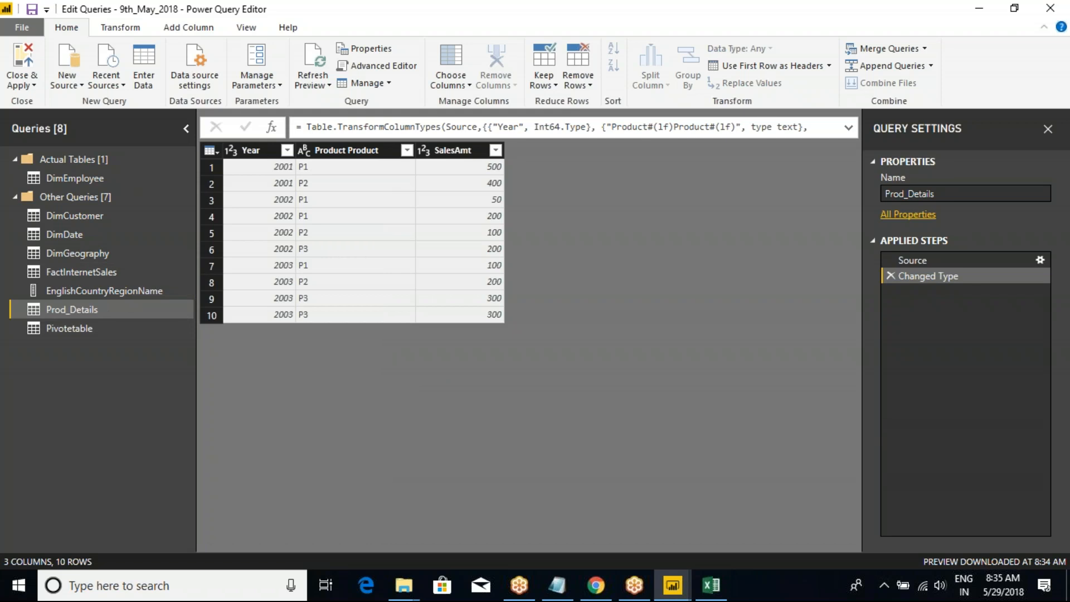
pyautogui.click(211, 151)
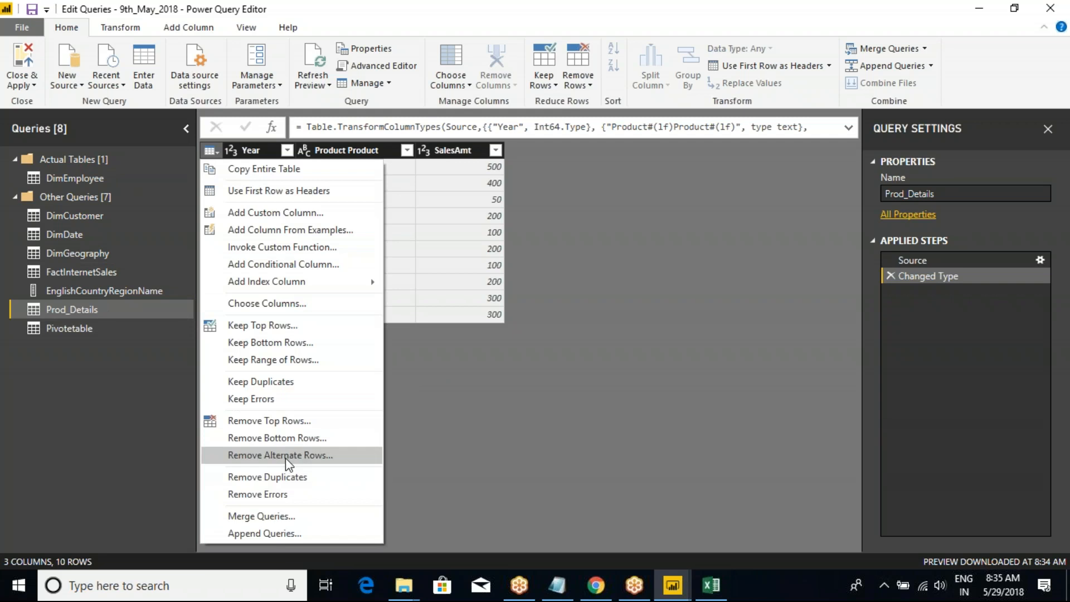
pyautogui.click(614, 432)
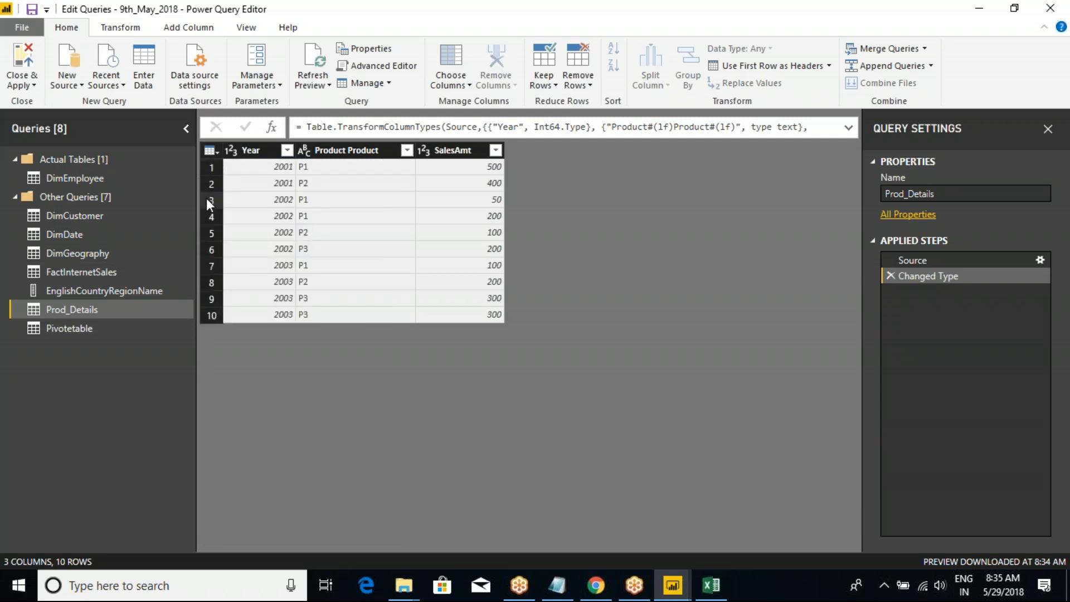
# Step: Remove alternate rows in Prod_Details with first row 1, 3 rows to remove and 5 to keep, and delete that applied step
pyautogui.click(210, 150)
pyautogui.click(284, 456)
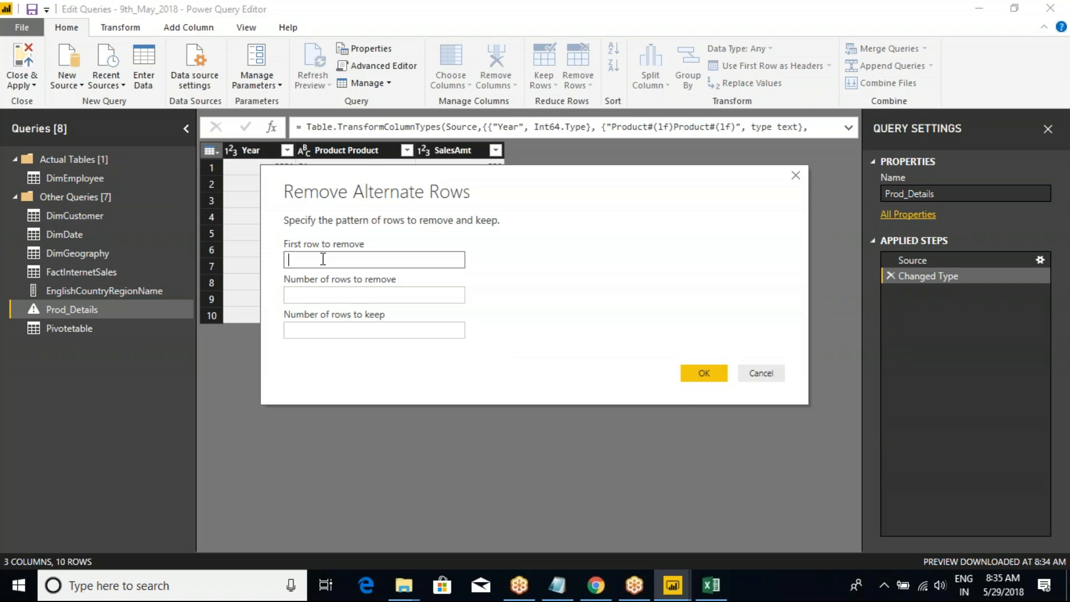
pyautogui.write('1')
pyautogui.click(333, 296)
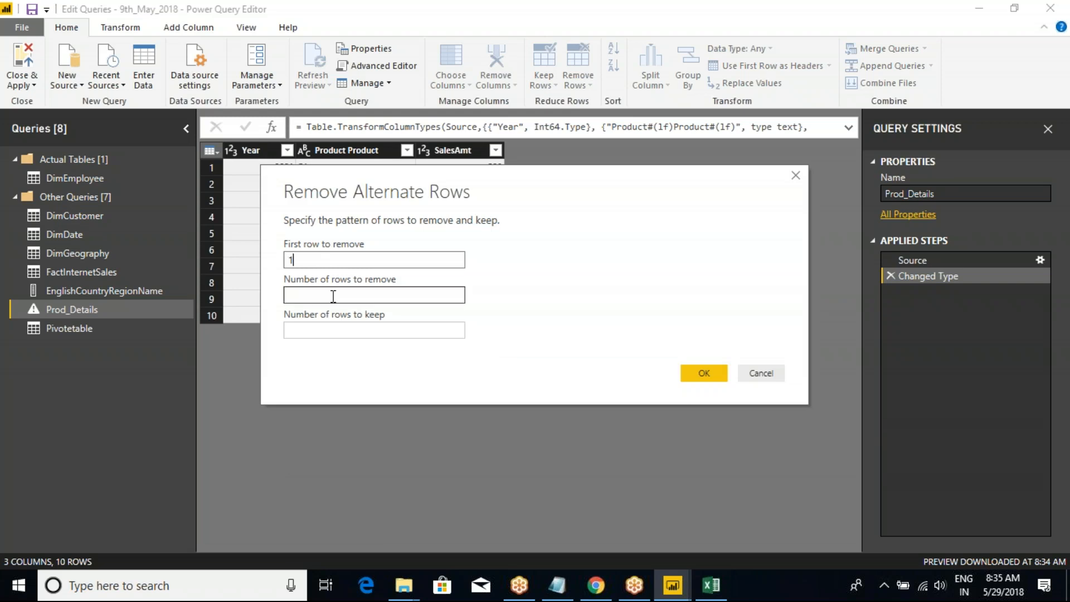
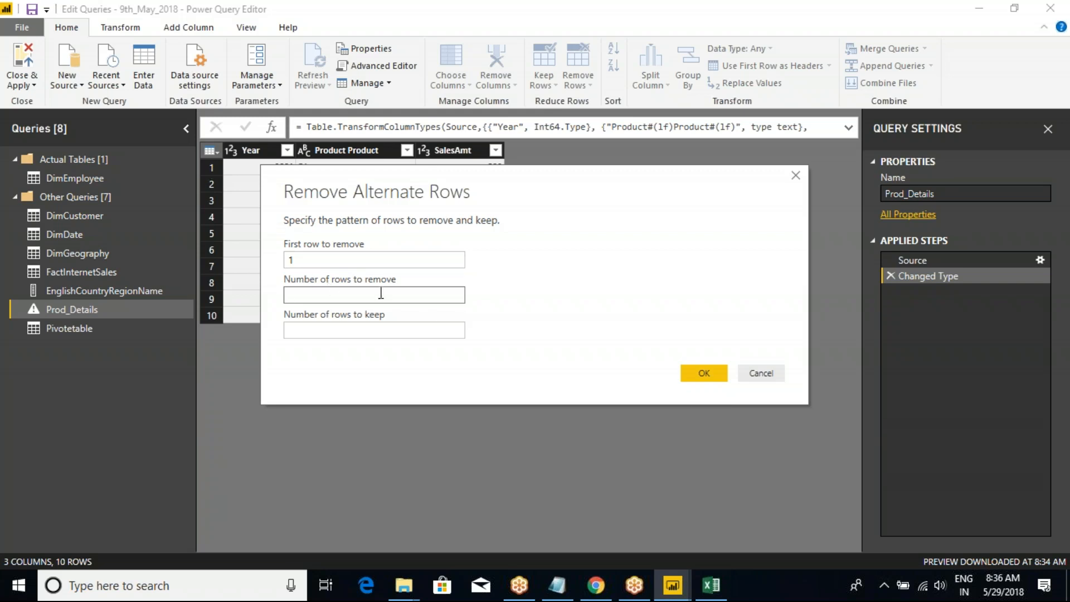
pyautogui.write('3')
pyautogui.click(428, 335)
pyautogui.click(717, 375)
pyautogui.click(399, 328)
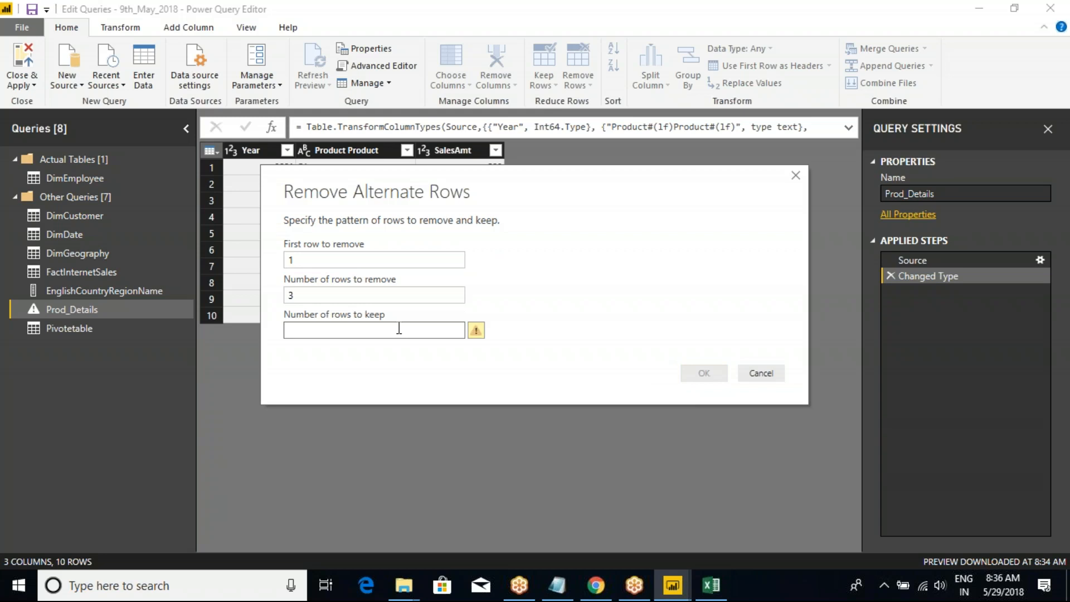
pyautogui.write('5')
pyautogui.click(704, 373)
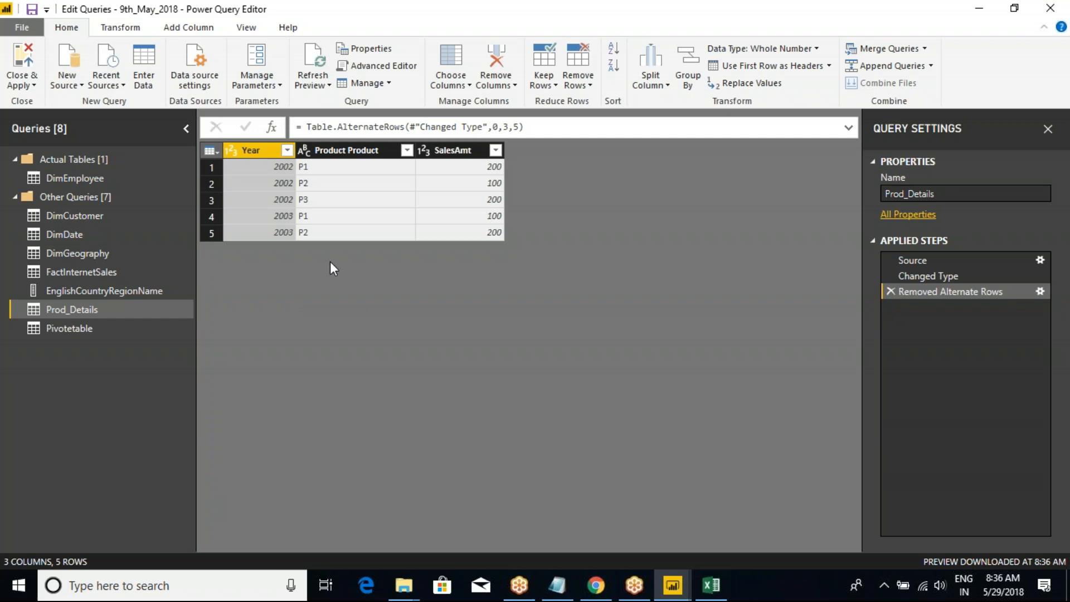
pyautogui.click(891, 291)
# Step: Remove alternate rows in Prod_Details with first row 1, 9 rows to remove and 1 to keep, and delete that applied step
pyautogui.click(211, 154)
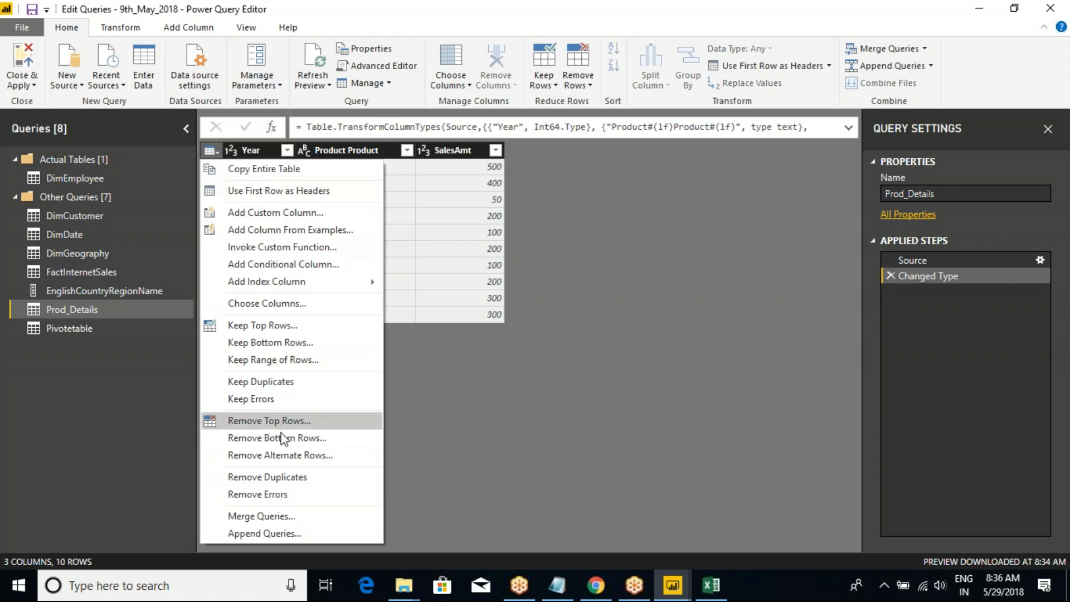
pyautogui.click(288, 452)
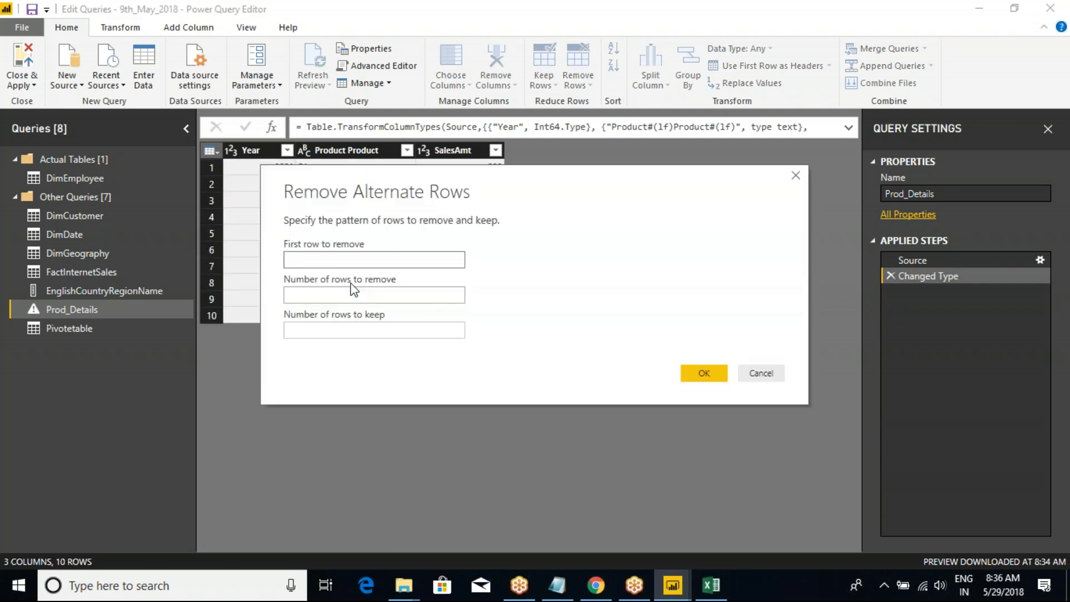
pyautogui.moveTo(333, 191); pyautogui.dragTo(421, 219)
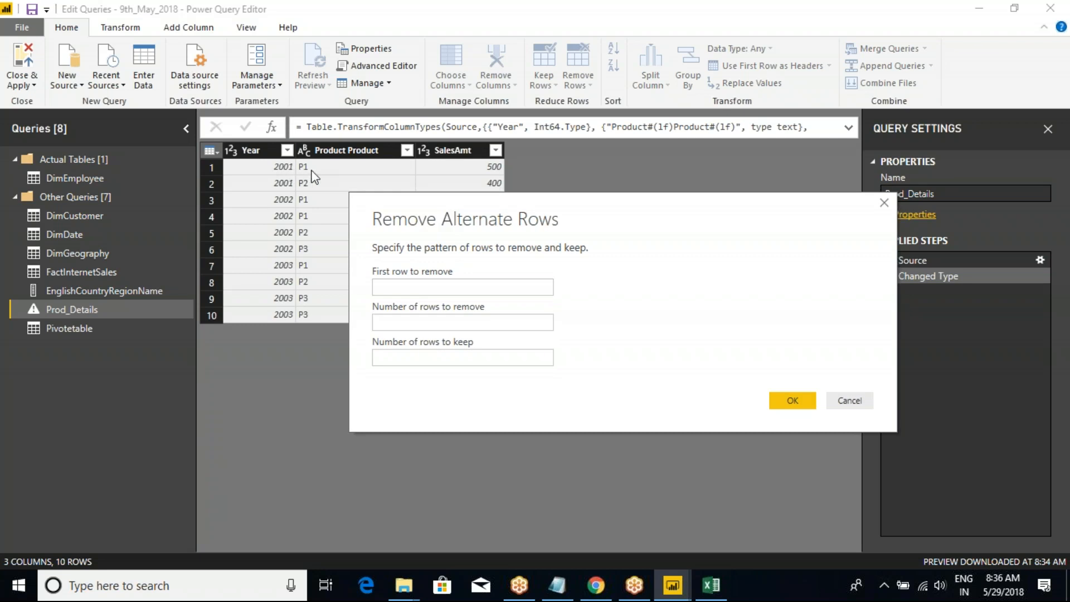
pyautogui.click(435, 287)
pyautogui.write('1')
pyautogui.press('Tab')
pyautogui.press('Tab')
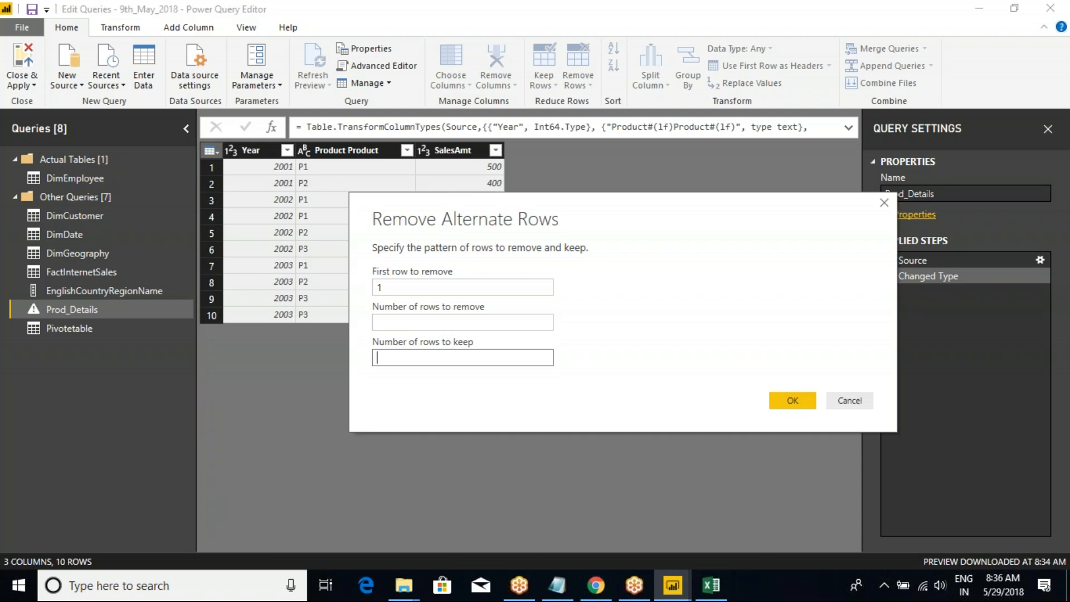
pyautogui.write('1')
pyautogui.click(428, 322)
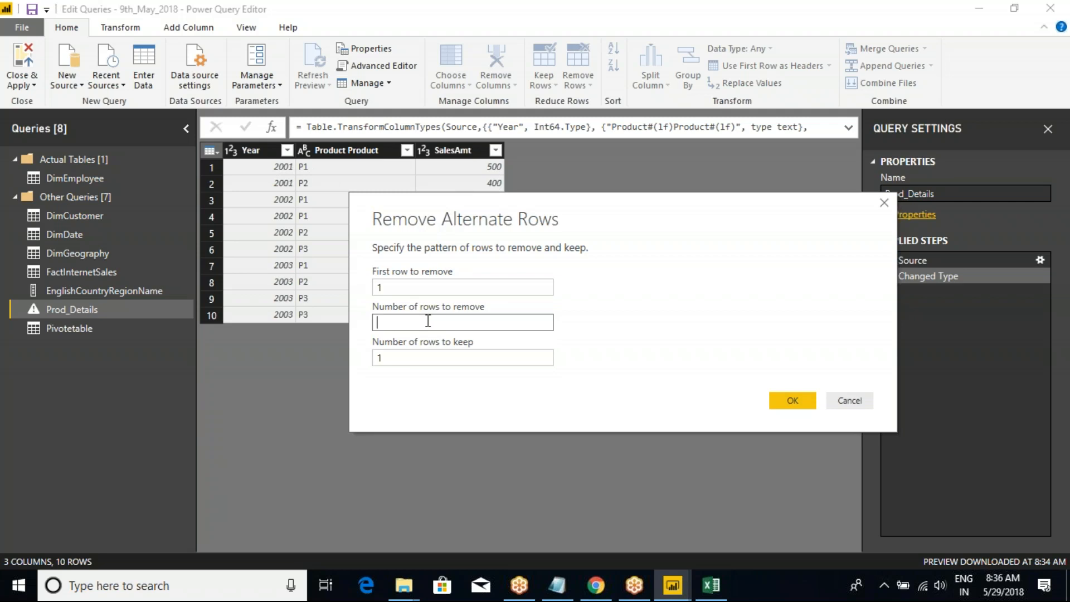
pyautogui.write('1')
pyautogui.click(776, 402)
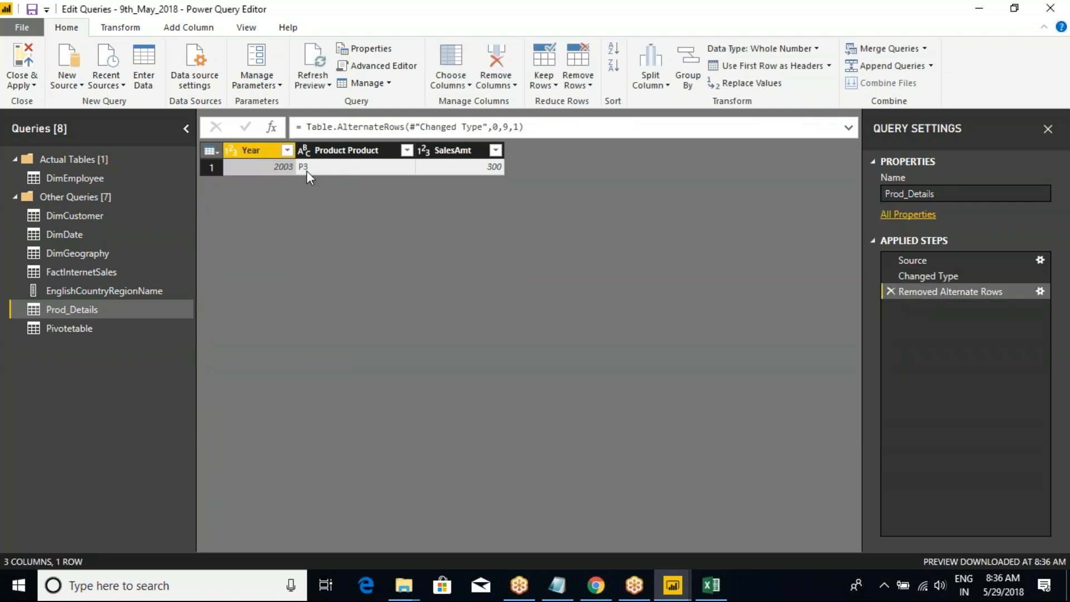
pyautogui.click(890, 292)
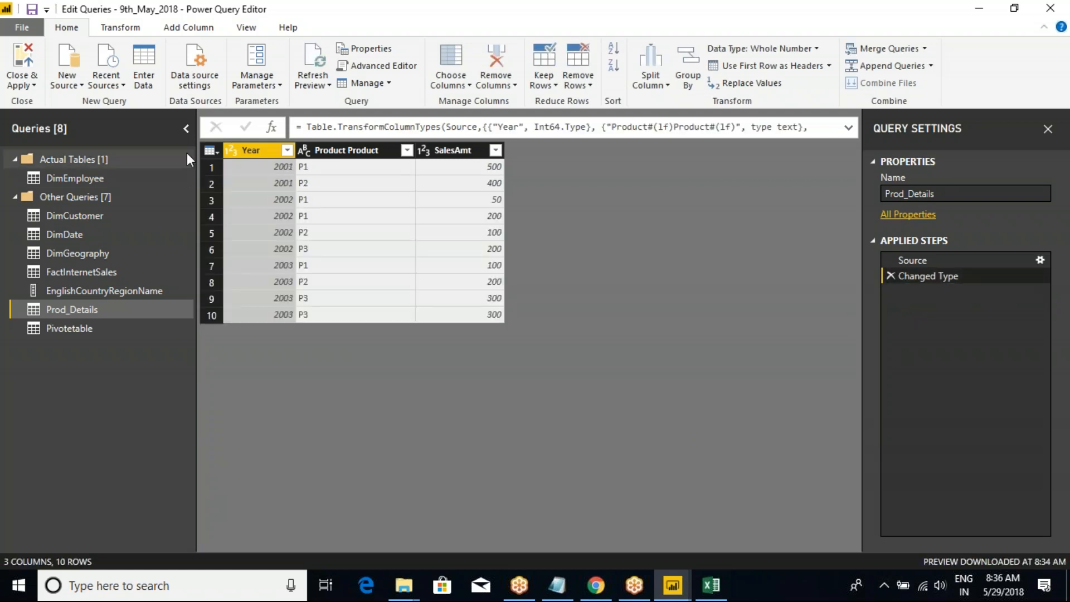
# Step: Open the Remove Alternate Rows settings for Prod_Details and move the dialog aside to uncover the table's rows
pyautogui.click(205, 150)
pyautogui.click(279, 455)
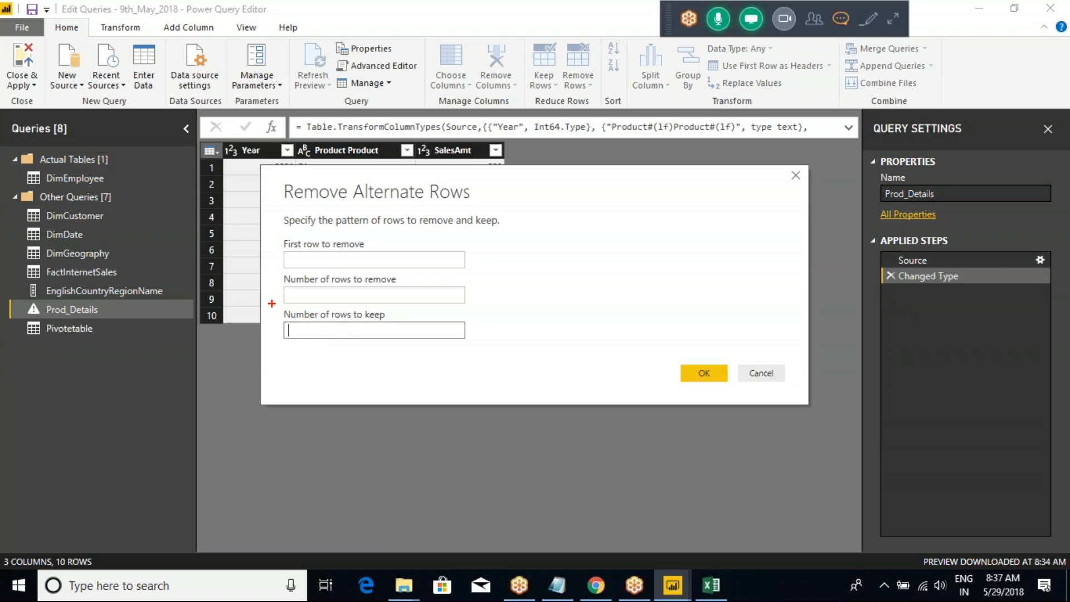
pyautogui.moveTo(268, 302)
pyautogui.mouseDown()
pyautogui.moveTo(448, 368)
pyautogui.moveTo(489, 366)
pyautogui.mouseUp()
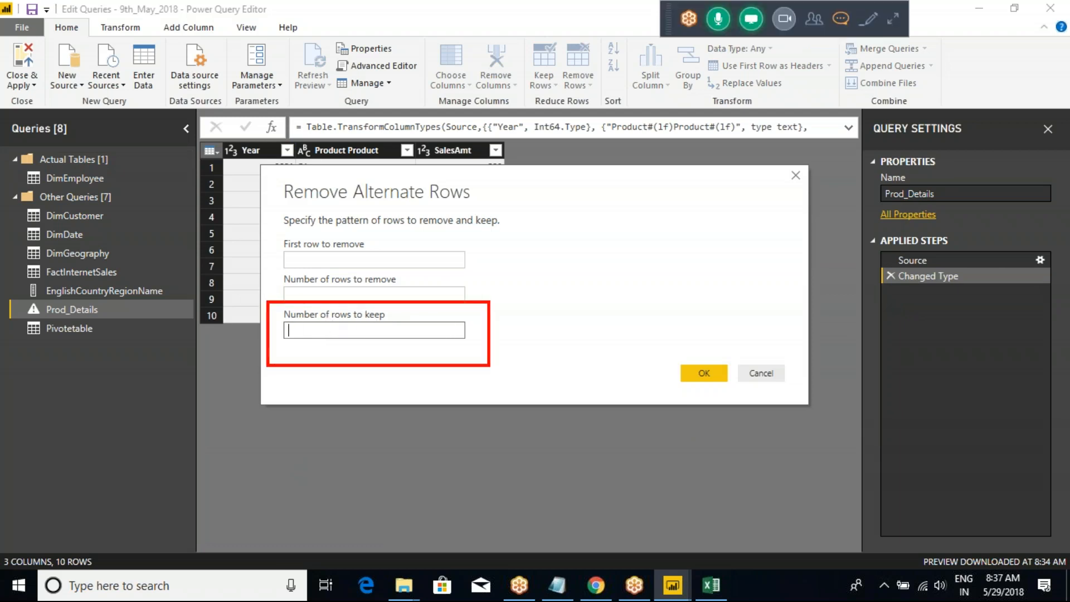
pyautogui.moveTo(320, 195)
pyautogui.mouseDown()
pyautogui.moveTo(337, 184)
pyautogui.moveTo(488, 219)
pyautogui.mouseUp()
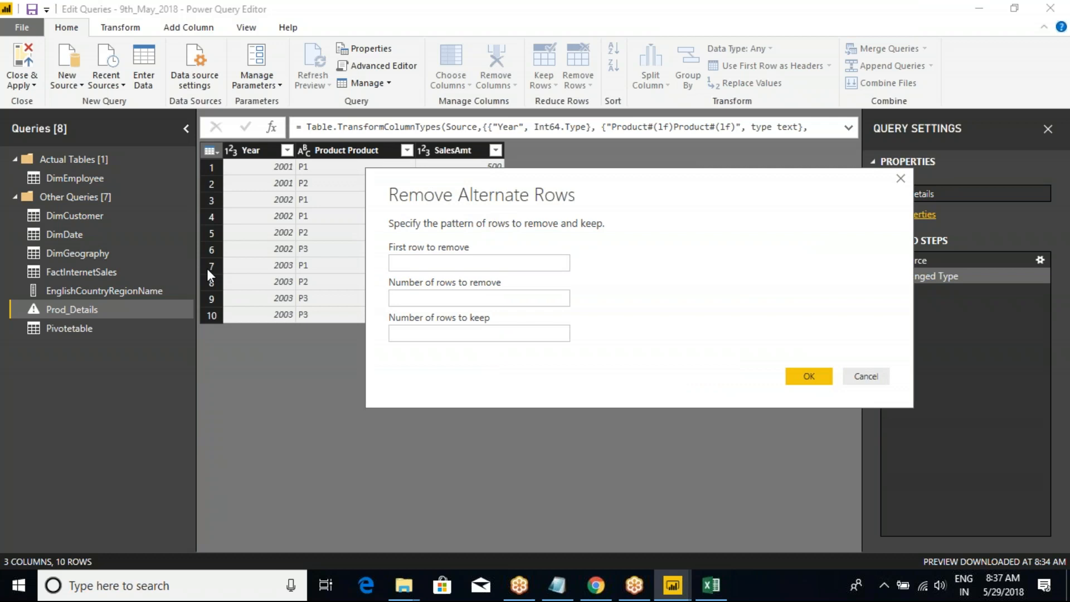
pyautogui.moveTo(628, 189); pyautogui.dragTo(421, 143)
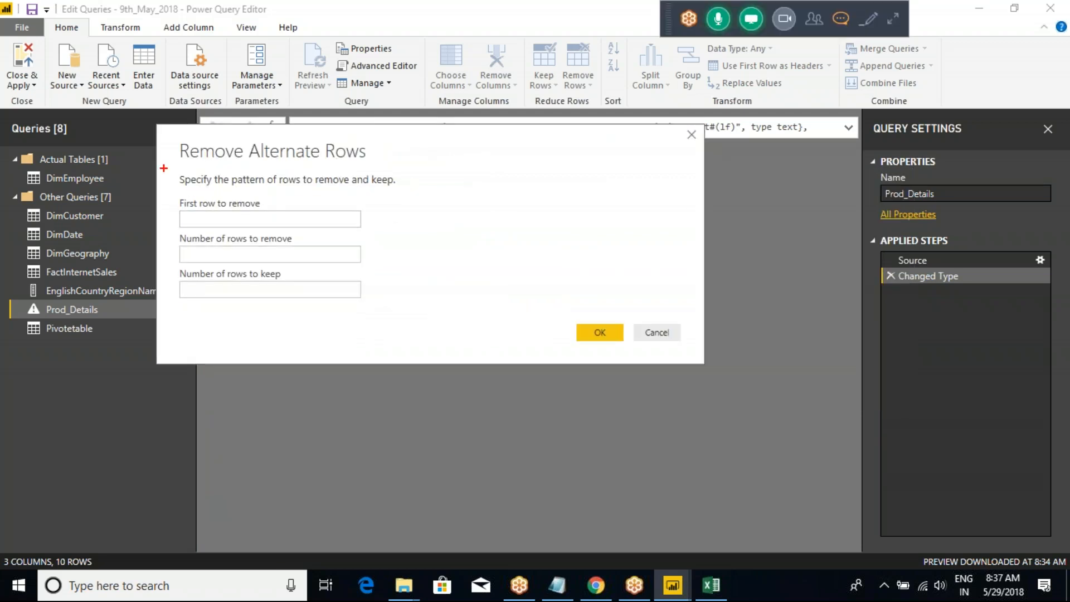
pyautogui.moveTo(157, 136)
pyautogui.mouseDown()
pyautogui.moveTo(302, 204)
pyautogui.moveTo(409, 300)
pyautogui.mouseUp()
pyautogui.moveTo(339, 261); pyautogui.dragTo(367, 193)
pyautogui.press('Escape')
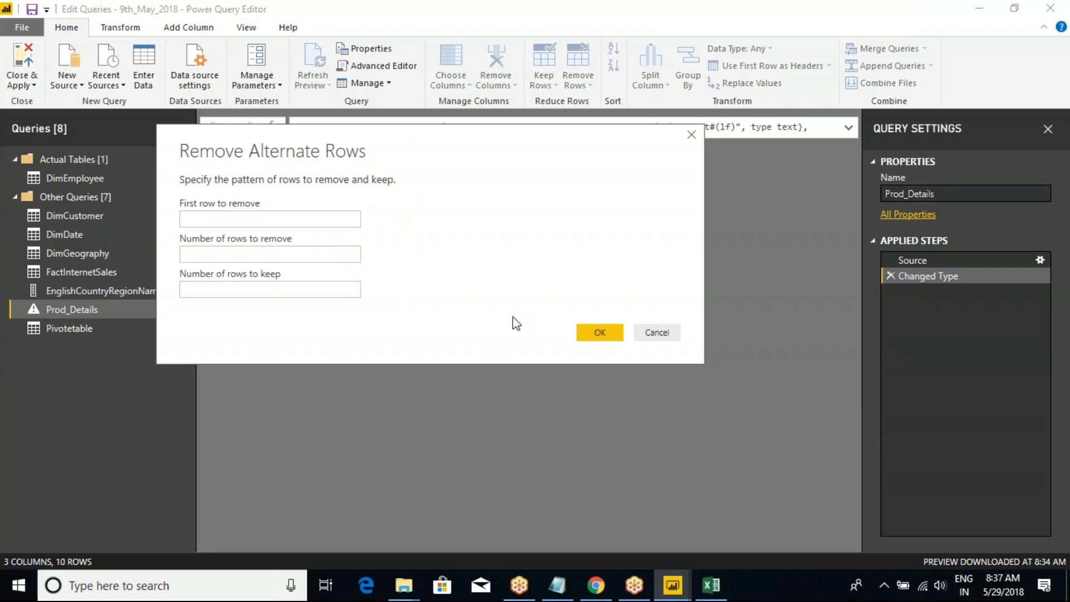
pyautogui.click(657, 333)
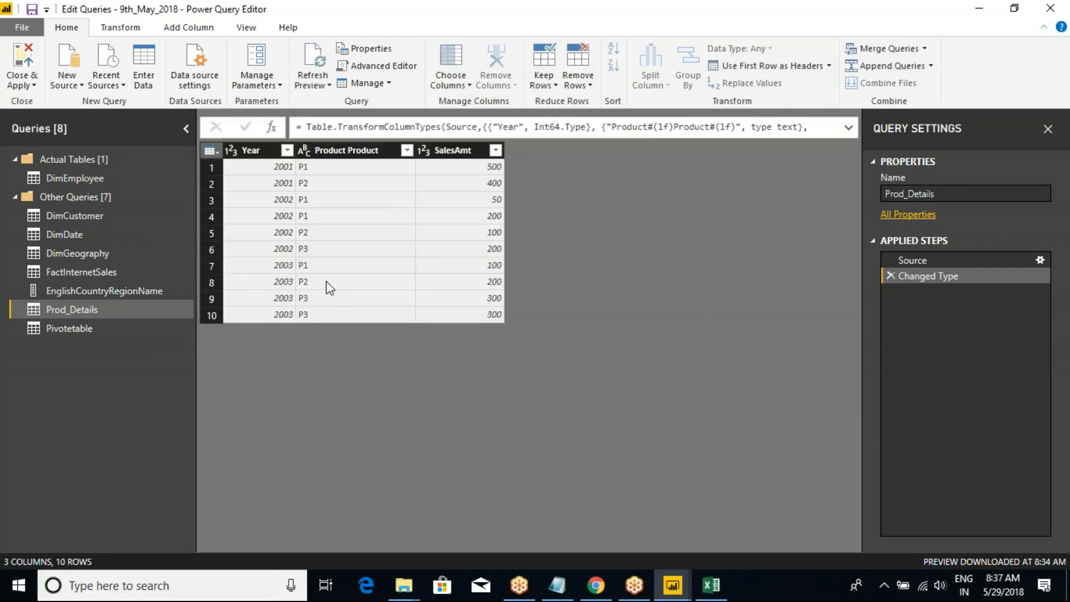
# Step: Examine the table-level commands for Prod_Details, marking Merge Queries, Append Queries and the add-column options
pyautogui.click(216, 151)
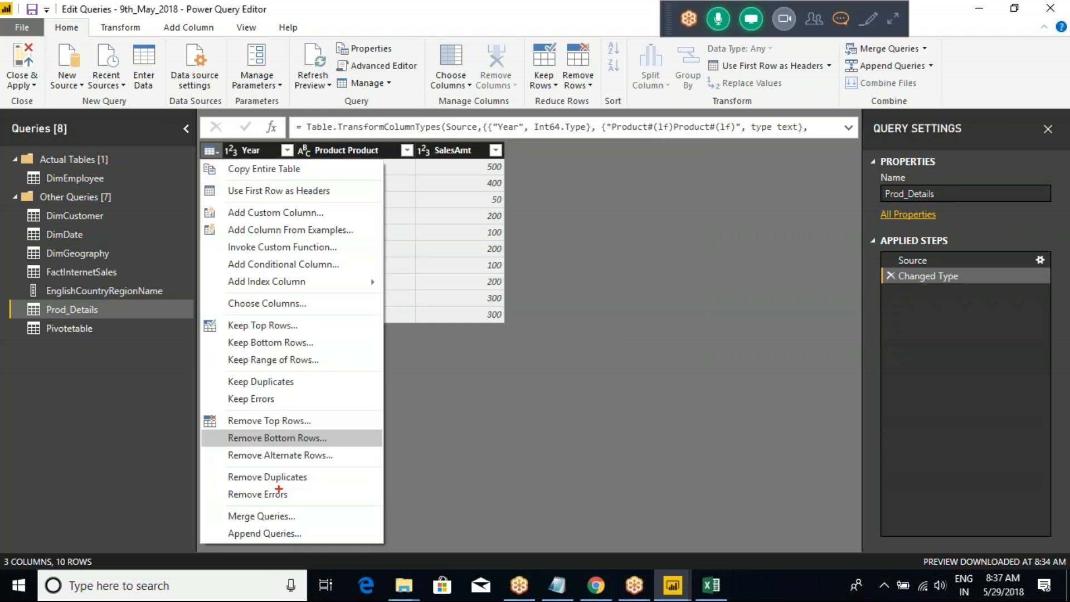
pyautogui.moveTo(304, 516); pyautogui.dragTo(370, 490)
pyautogui.moveTo(310, 536); pyautogui.dragTo(371, 508)
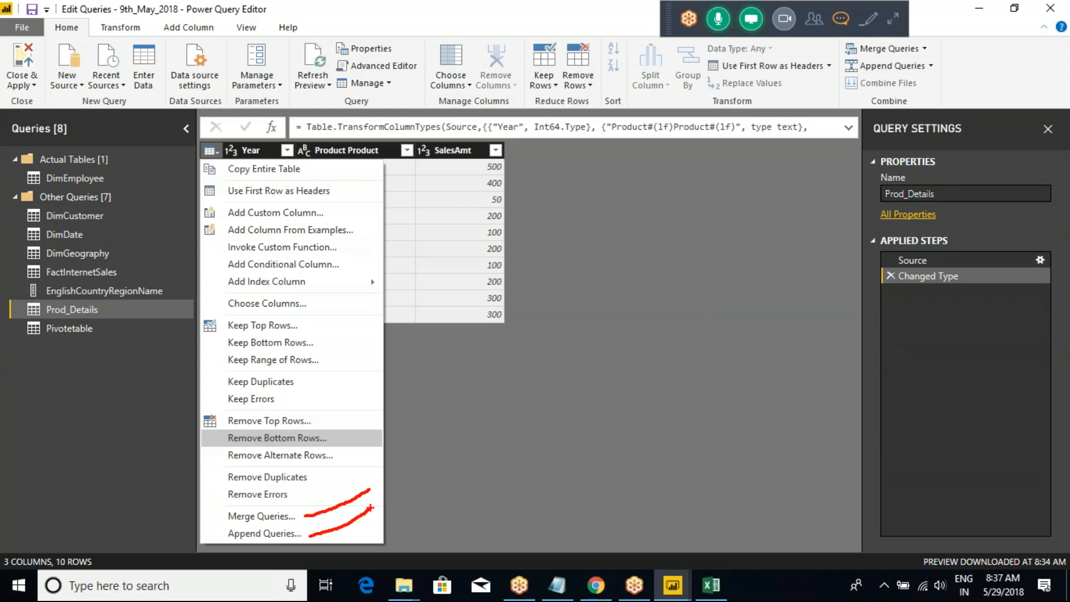
pyautogui.moveTo(202, 199)
pyautogui.mouseDown()
pyautogui.moveTo(266, 226)
pyautogui.moveTo(308, 206)
pyautogui.mouseUp()
pyautogui.moveTo(235, 210)
pyautogui.mouseDown()
pyautogui.moveTo(196, 262)
pyautogui.moveTo(304, 322)
pyautogui.moveTo(368, 228)
pyautogui.moveTo(323, 205)
pyautogui.moveTo(282, 204)
pyautogui.mouseUp()
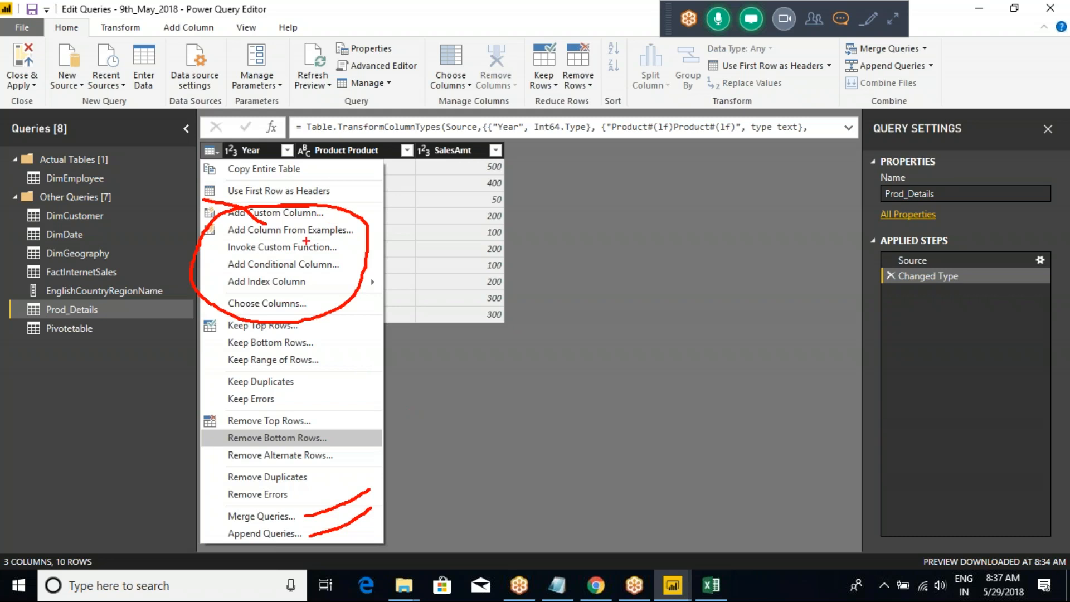
pyautogui.moveTo(315, 226); pyautogui.dragTo(326, 263)
pyautogui.click(330, 283)
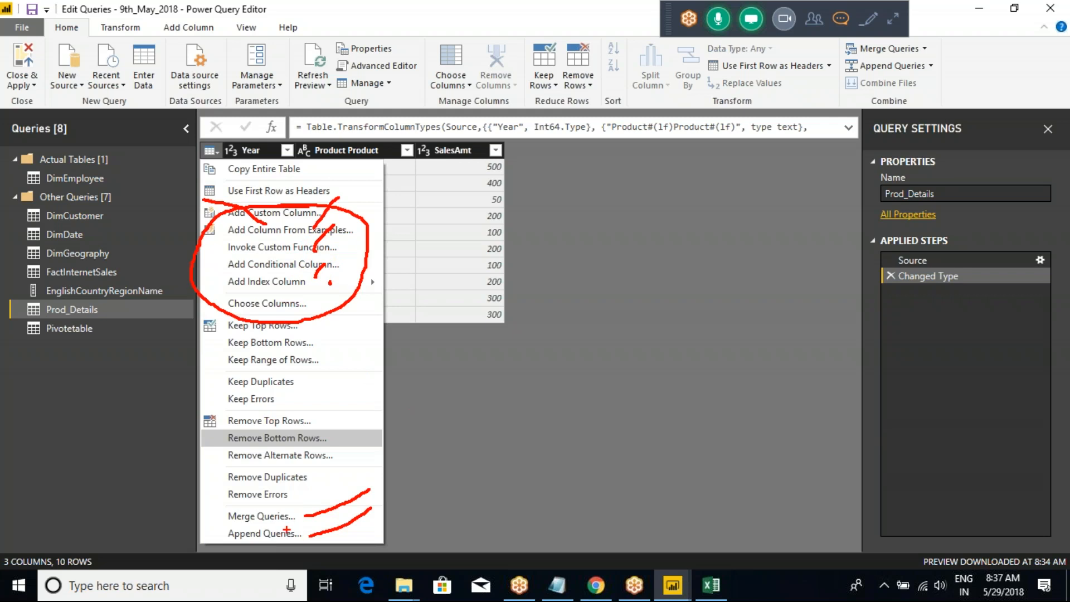
pyautogui.press('Escape')
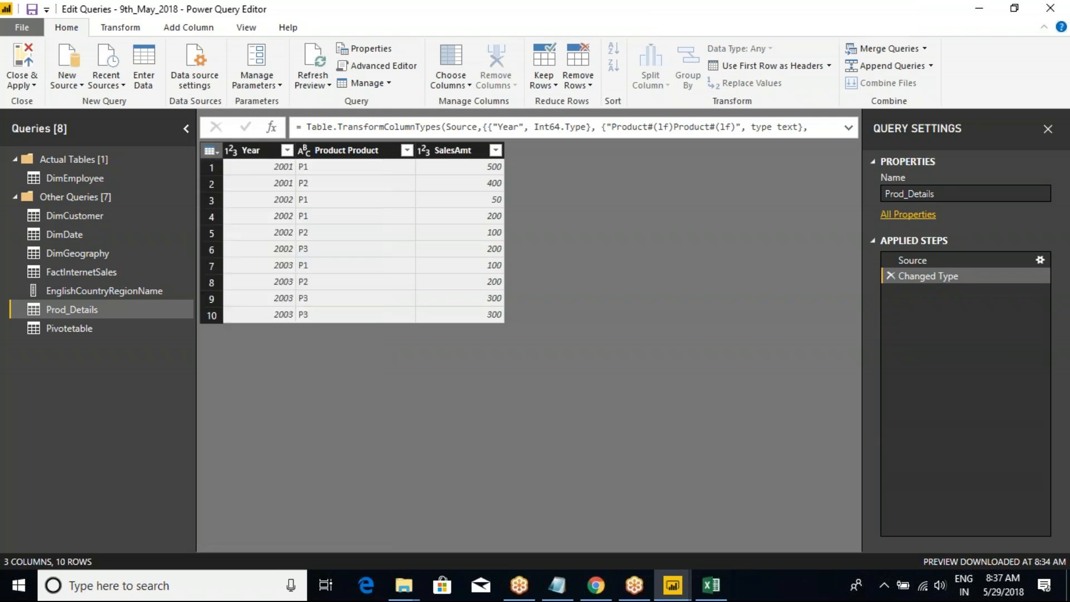
pyautogui.click(519, 585)
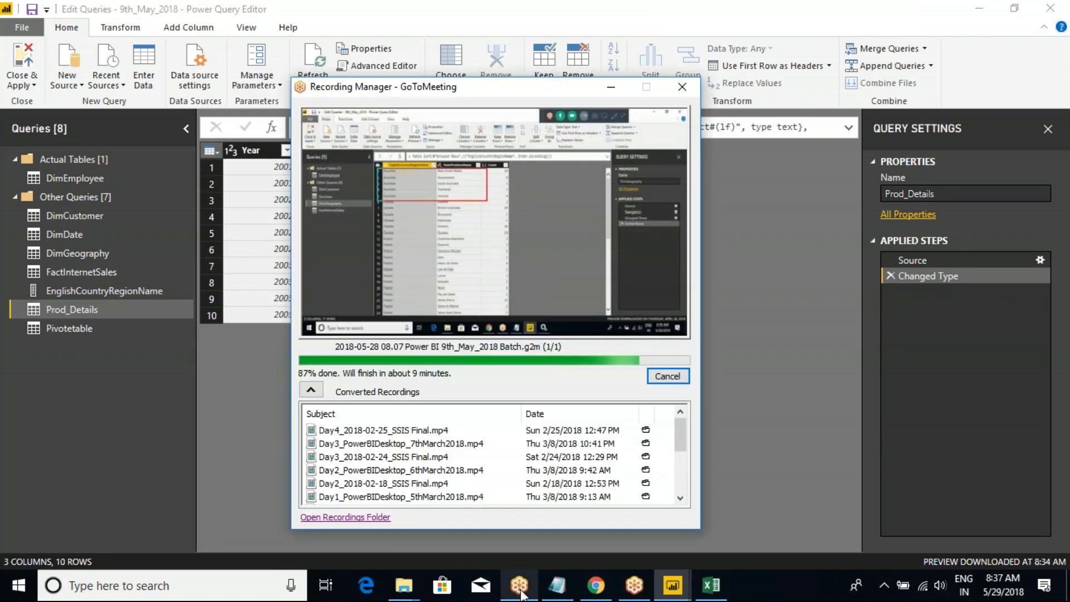
pyautogui.click(766, 400)
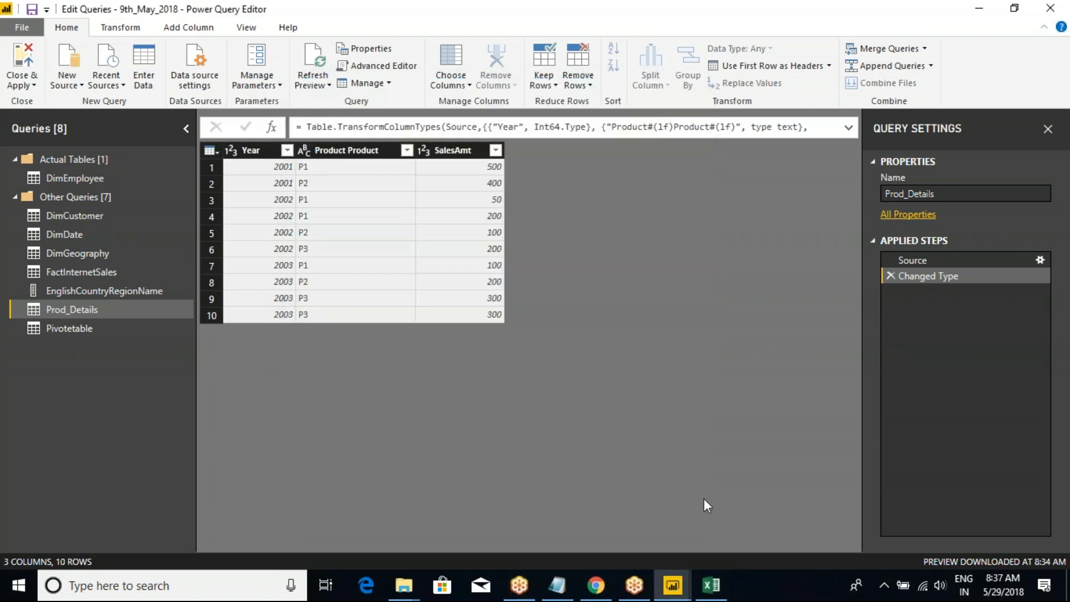
pyautogui.moveTo(673, 580)
pyautogui.click(747, 537)
# Step: Keep only the FirstName, MiddleName, LastName and EmailAddress columns in the DimCustomer query
pyautogui.click(79, 213)
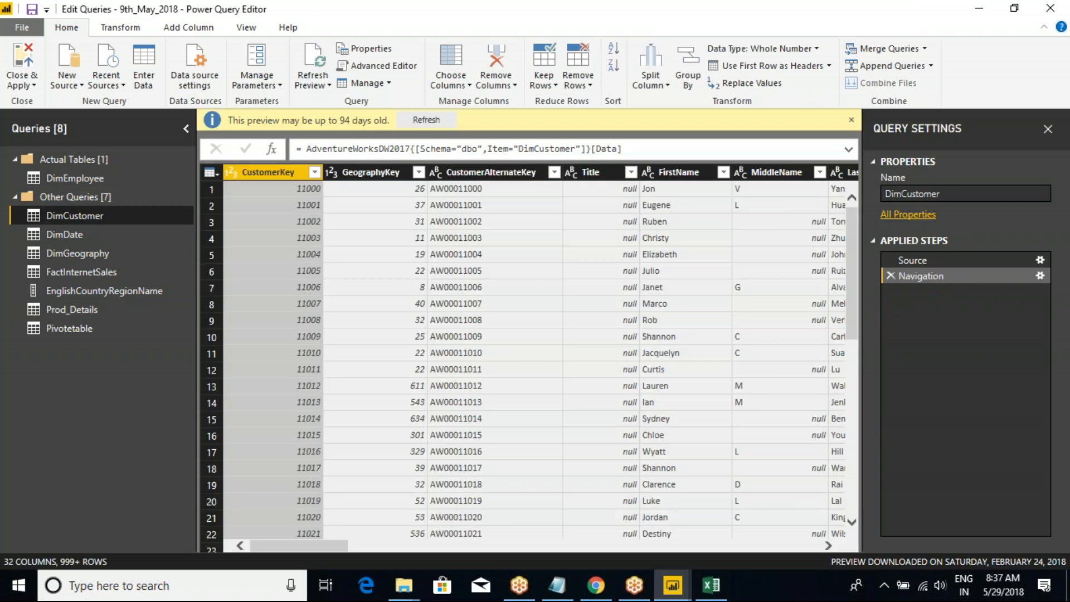
pyautogui.click(209, 172)
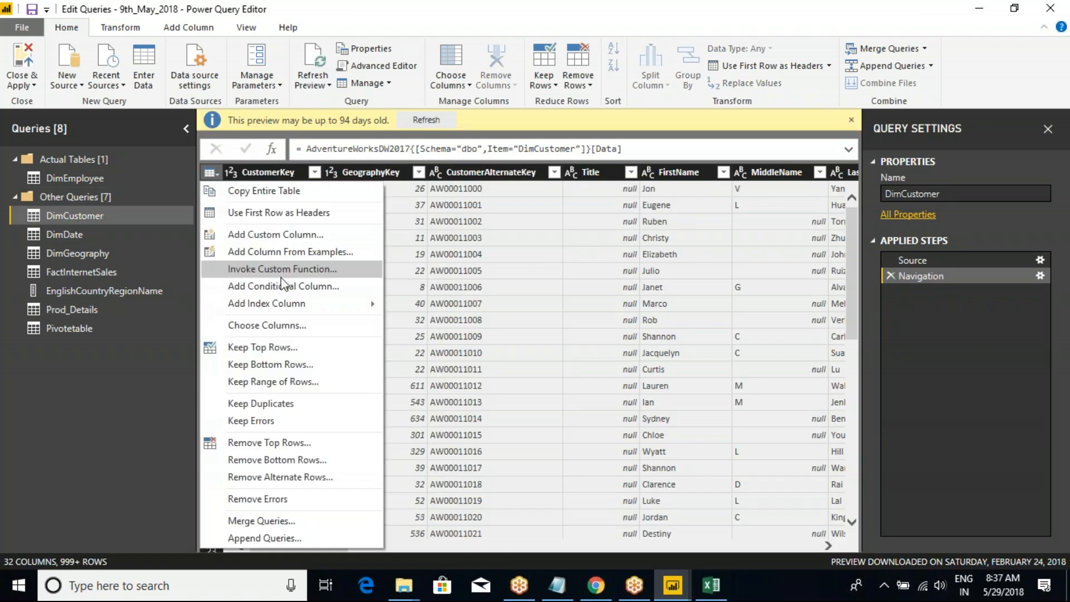
pyautogui.click(283, 327)
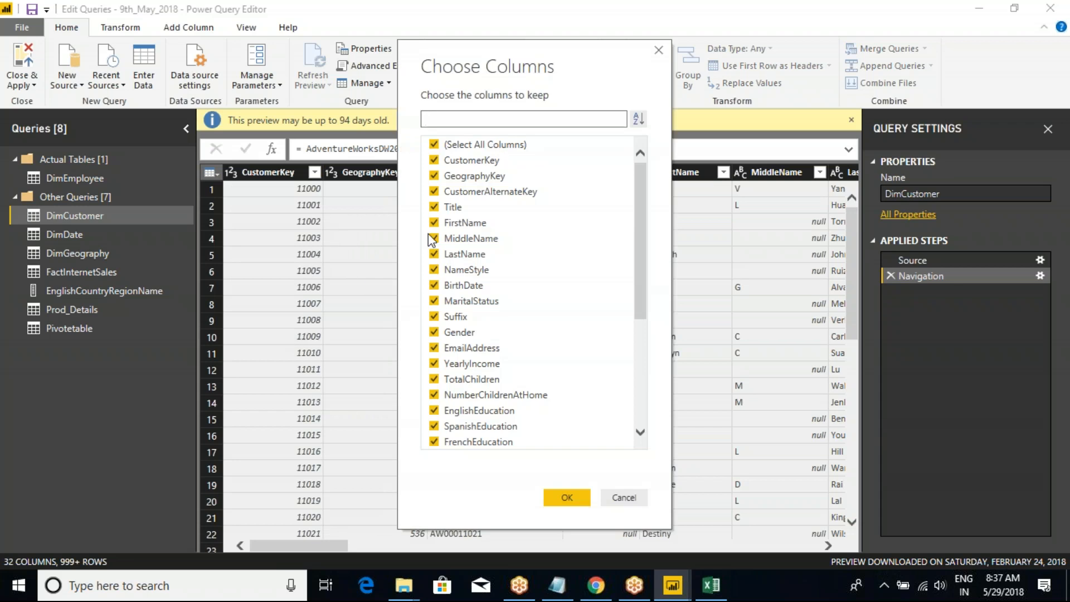
pyautogui.click(434, 144)
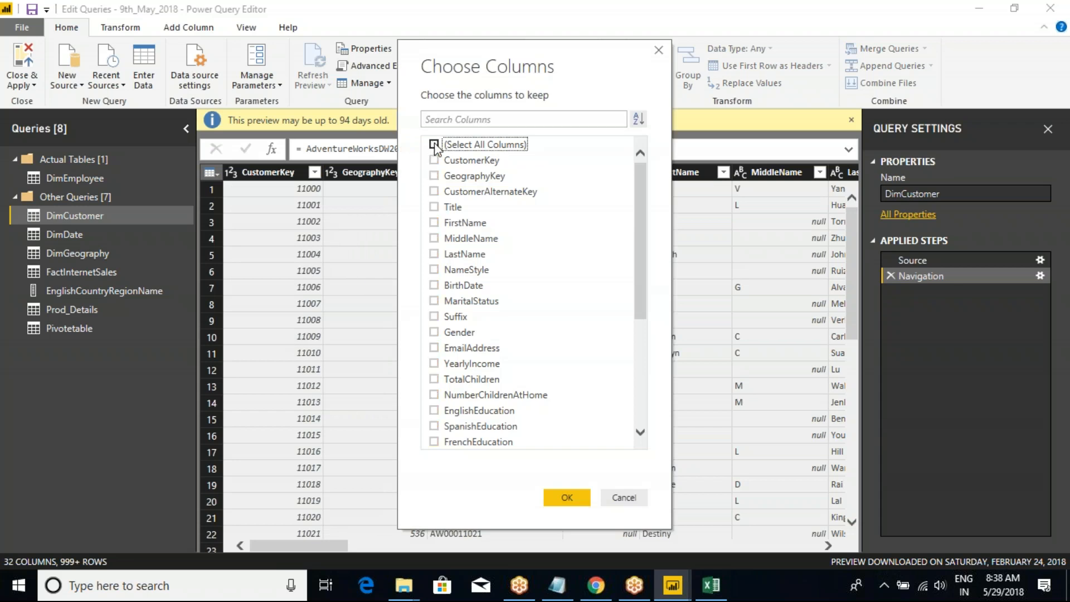
pyautogui.click(434, 222)
pyautogui.click(434, 238)
pyautogui.click(434, 254)
pyautogui.click(433, 347)
pyautogui.click(567, 496)
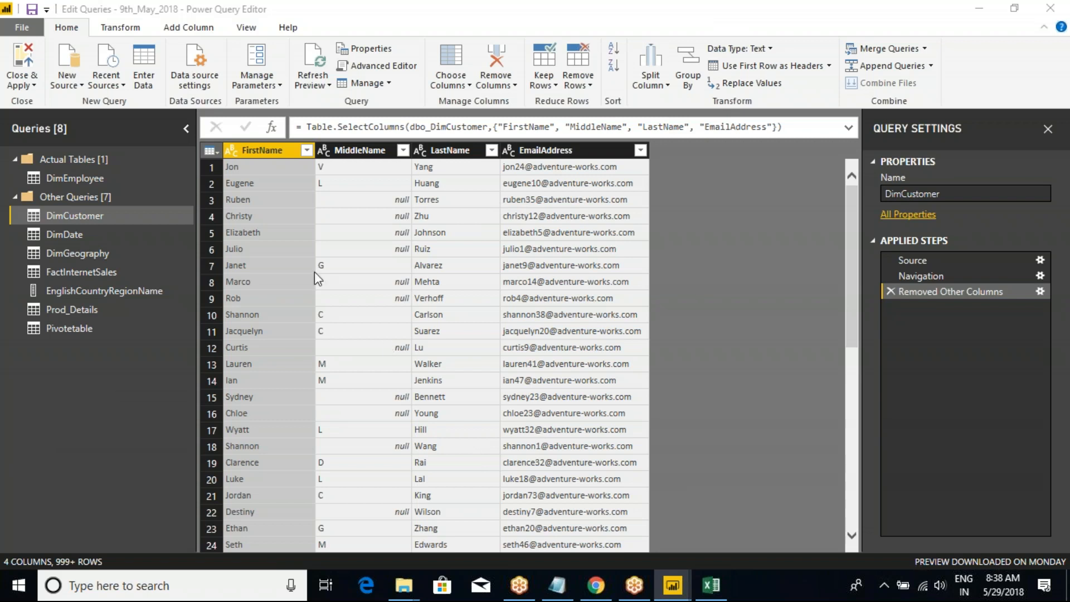
# Step: Add a custom column named Amt to DimCustomer with the constant formula 1000
pyautogui.click(218, 152)
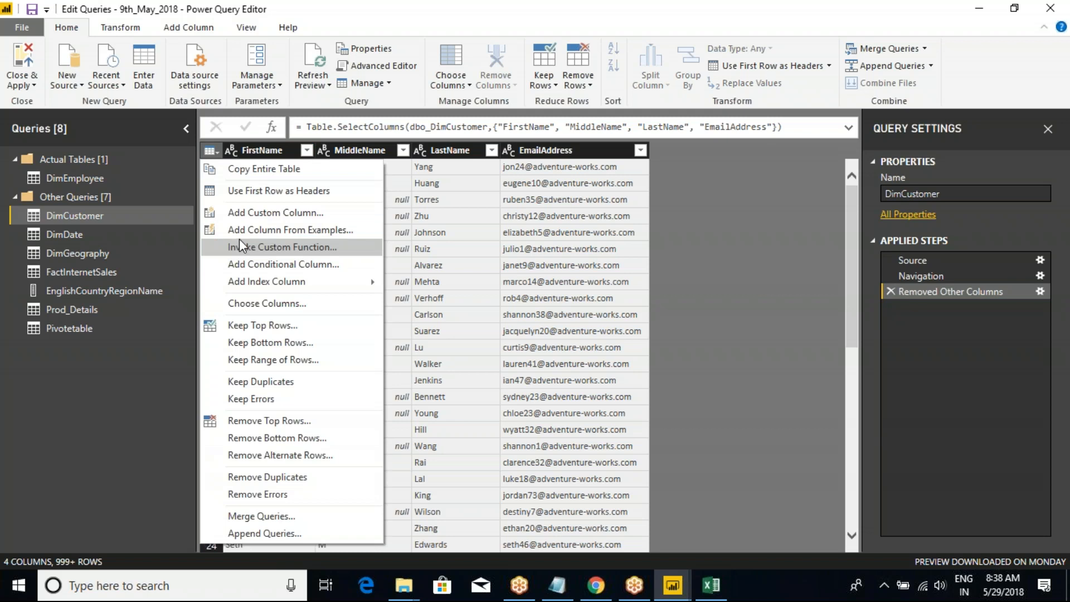
pyautogui.click(270, 213)
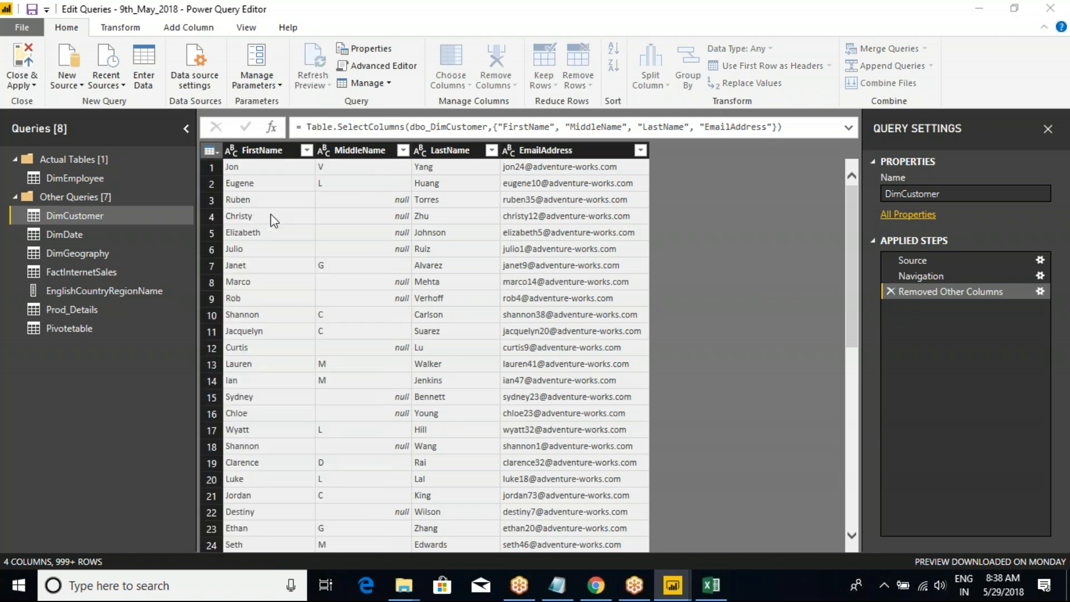
pyautogui.moveTo(467, 146); pyautogui.dragTo(503, 214)
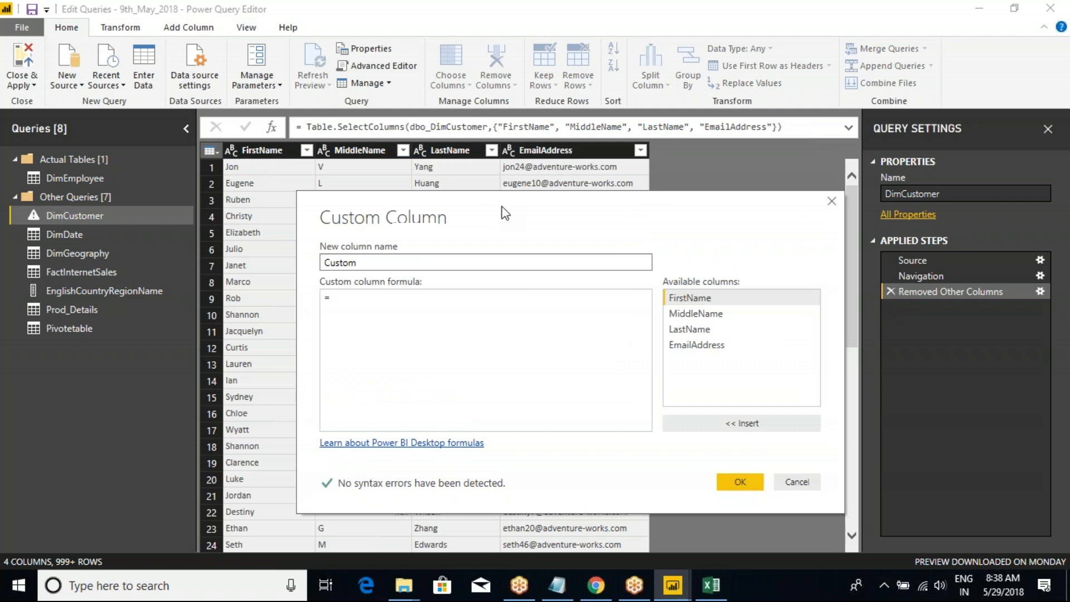
pyautogui.doubleClick(338, 263)
pyautogui.click(386, 302)
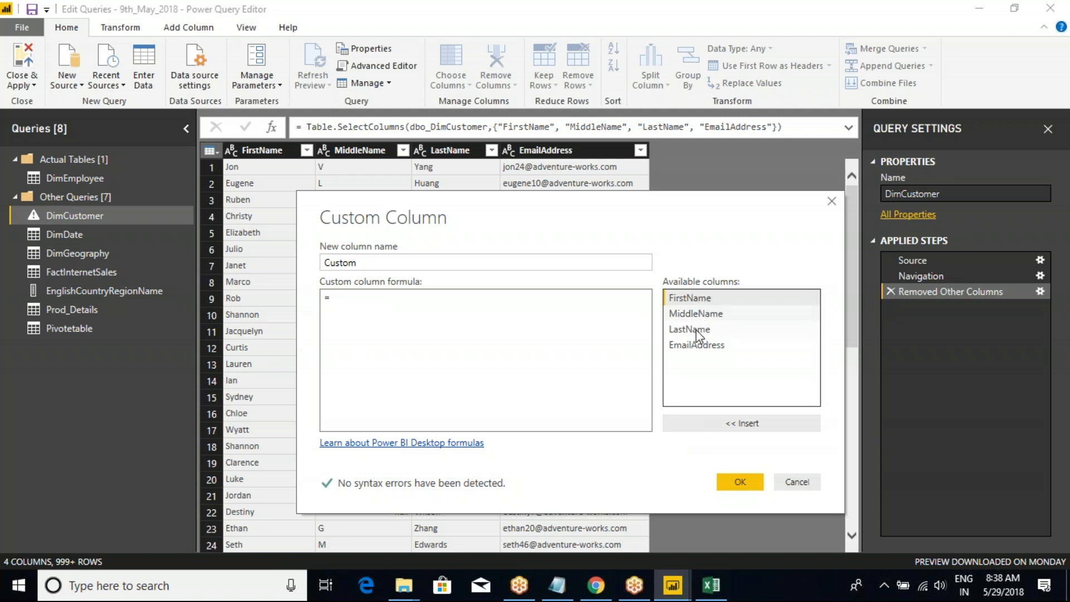
pyautogui.click(367, 301)
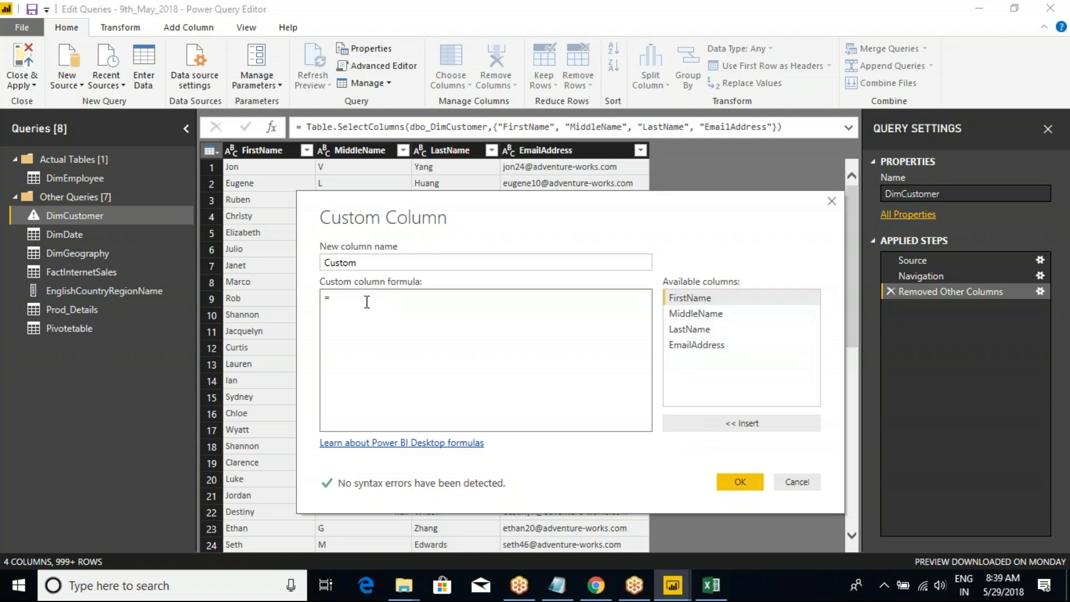
pyautogui.write('1000')
pyautogui.doubleClick(340, 263)
pyautogui.write('Amt')
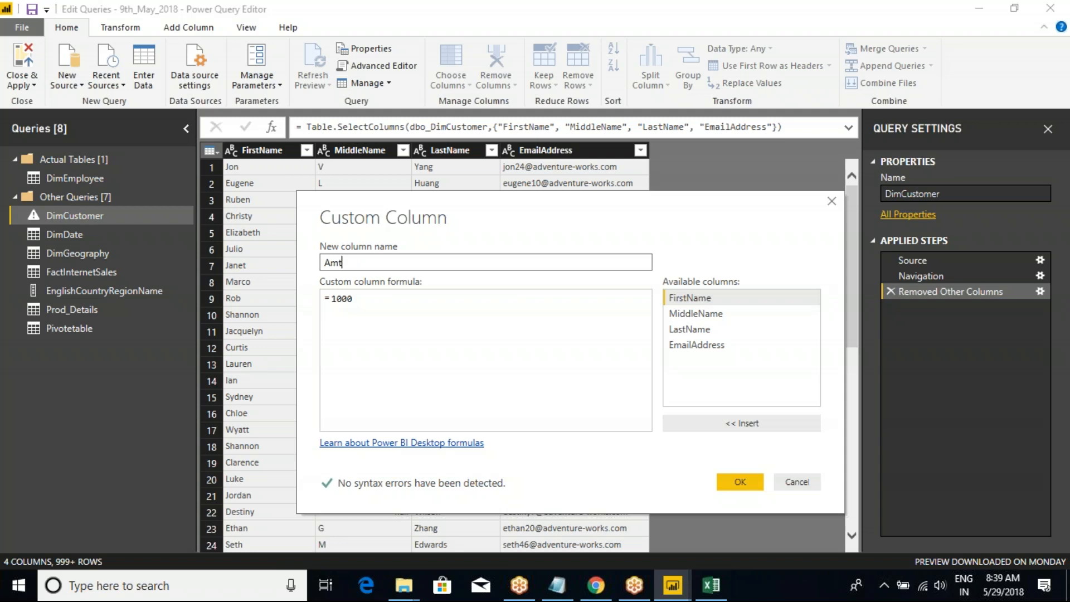
pyautogui.click(742, 483)
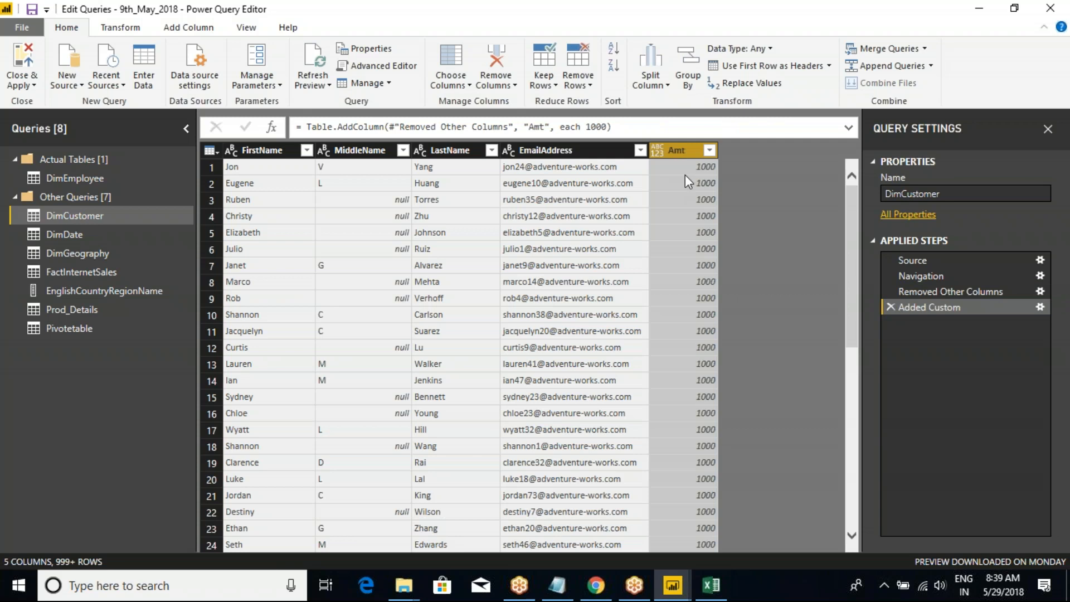
# Step: Add a custom column named Add to DimCustomer with the formula 1000+ 100, and compare it with the Amt column
pyautogui.click(212, 150)
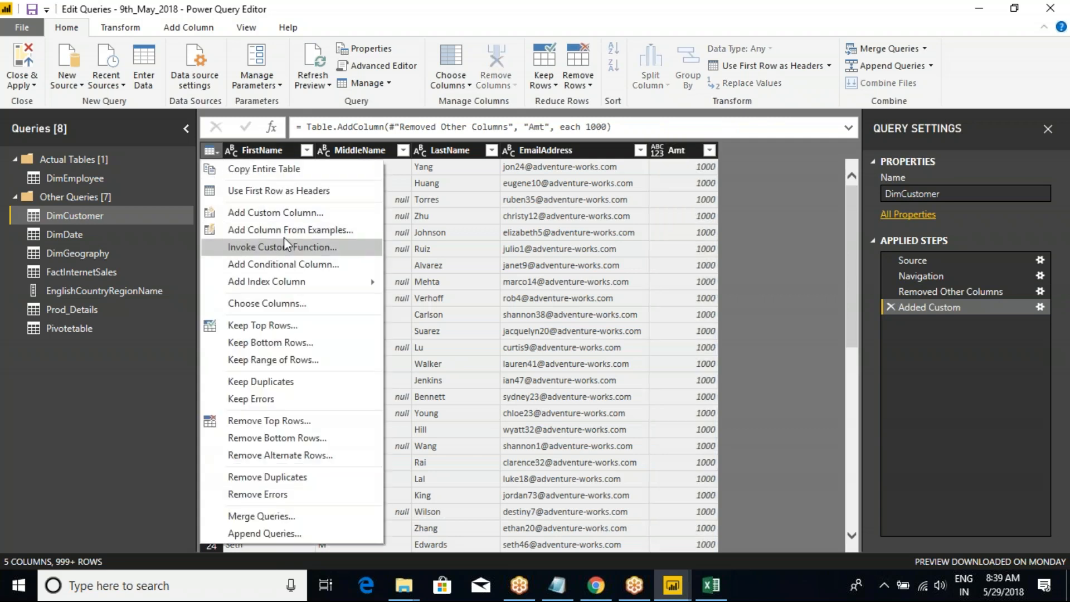
pyautogui.click(280, 215)
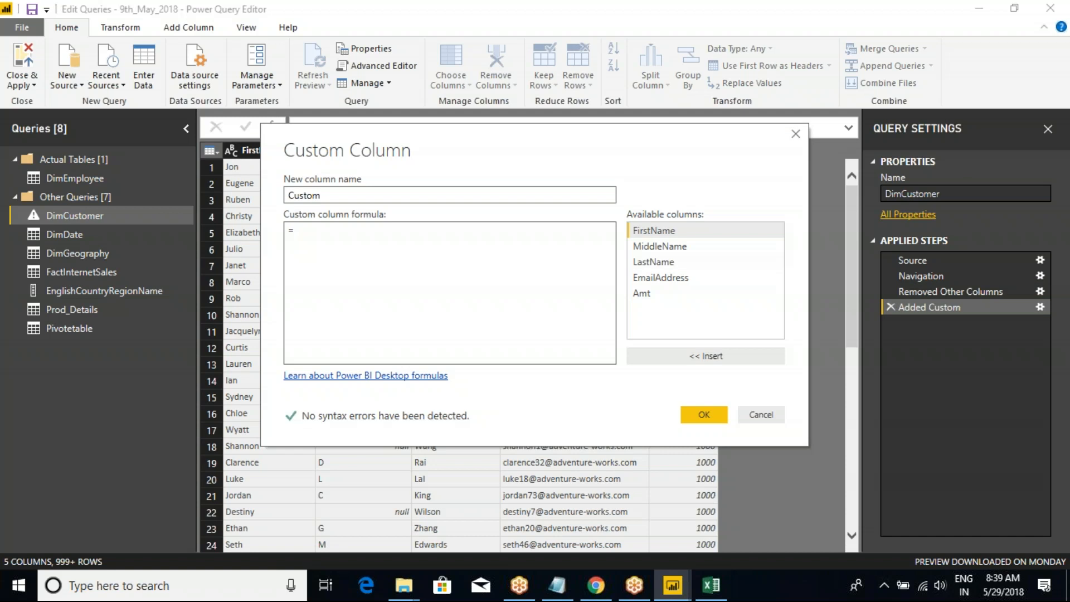
pyautogui.doubleClick(312, 195)
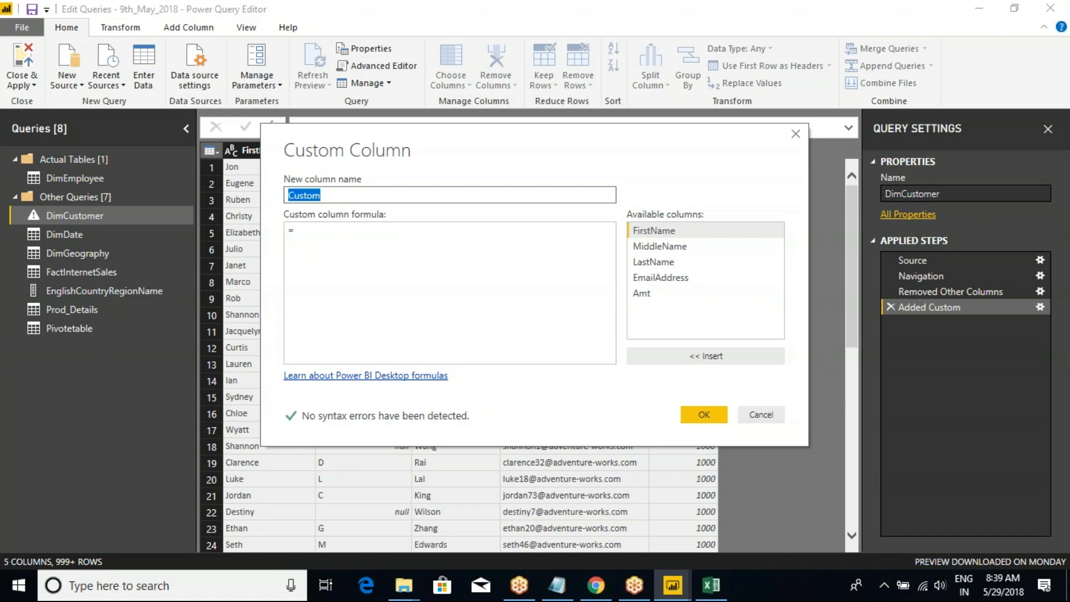
pyautogui.write('Add')
pyautogui.click(314, 232)
pyautogui.write('1000+ ')
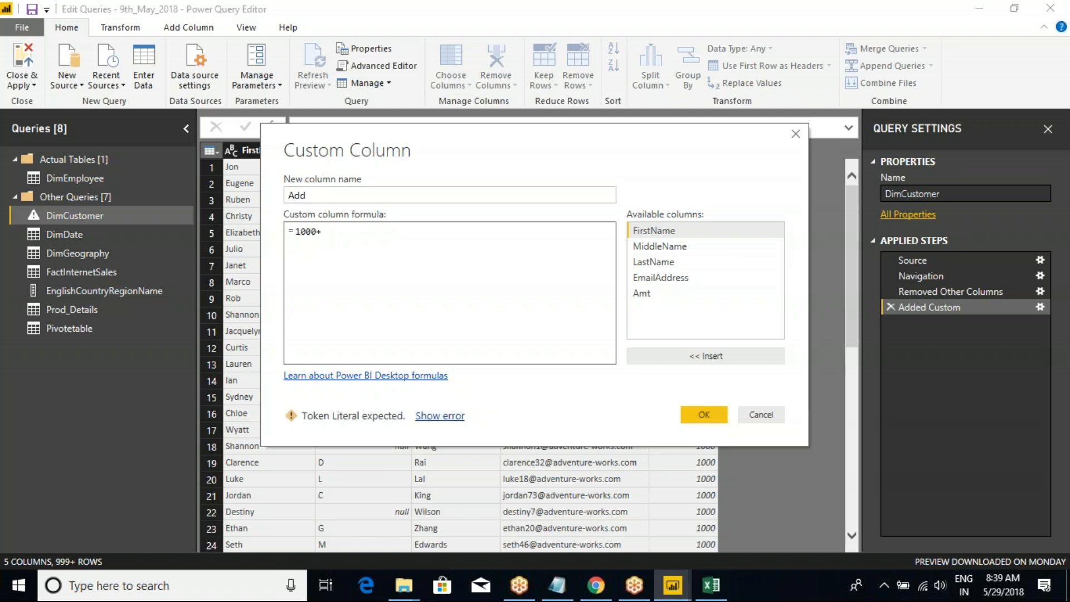
pyautogui.write('100')
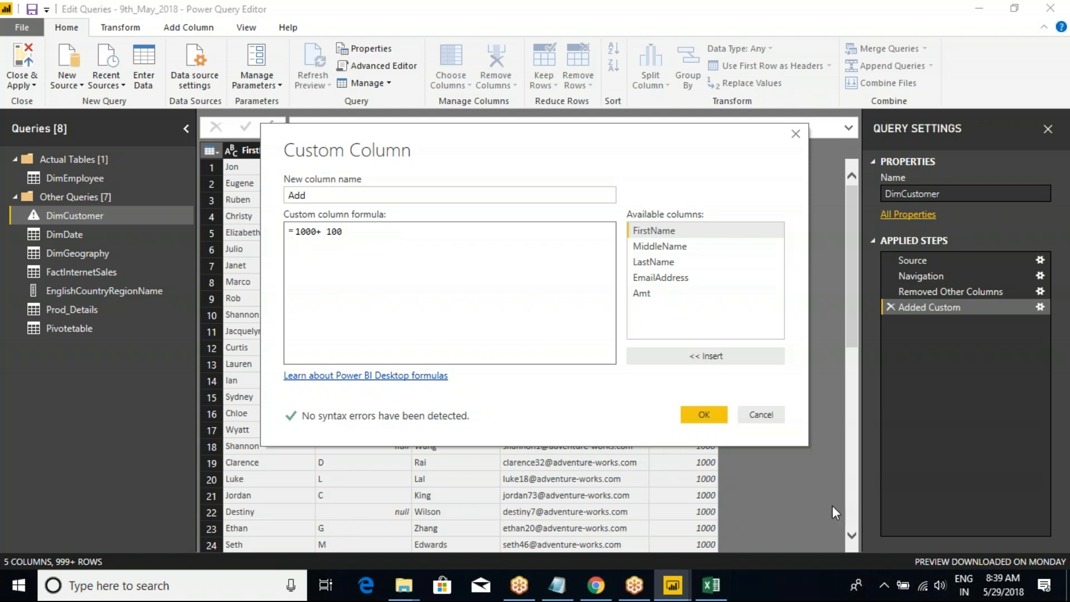
pyautogui.click(697, 409)
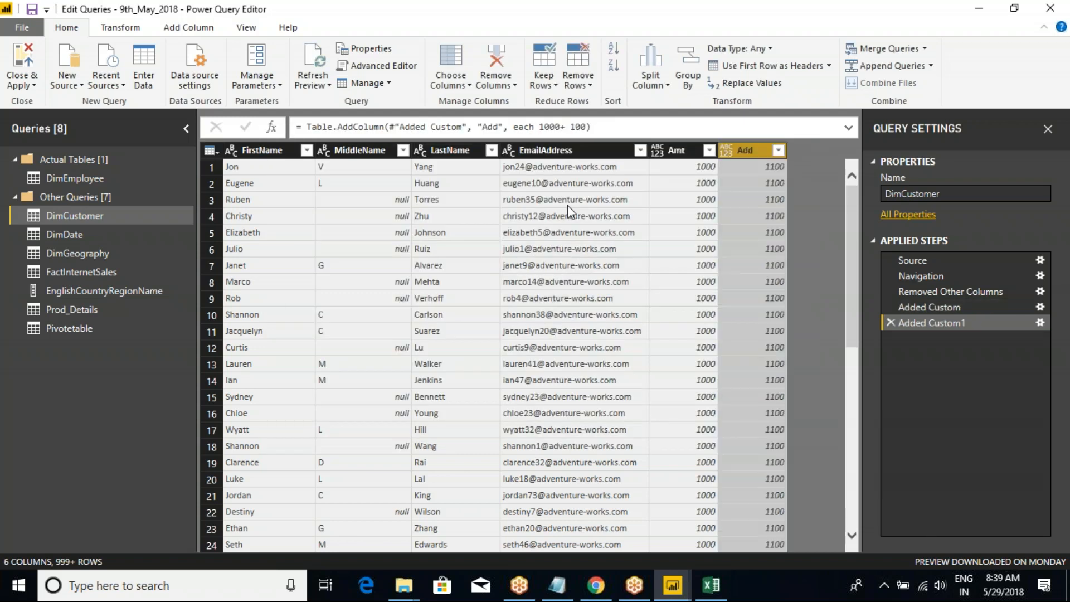
pyautogui.click(704, 167)
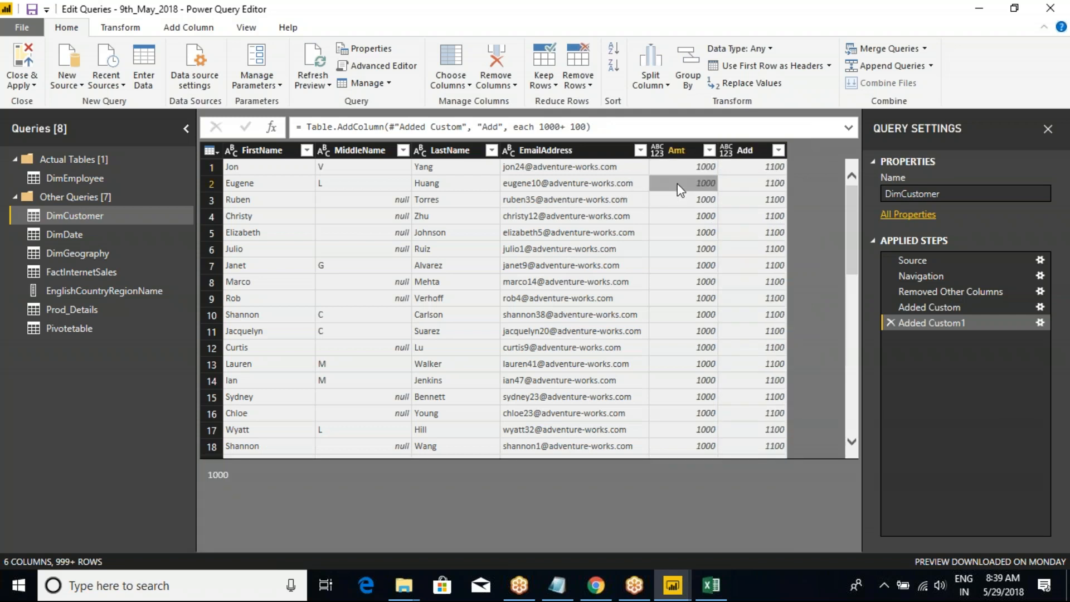
pyautogui.click(752, 153)
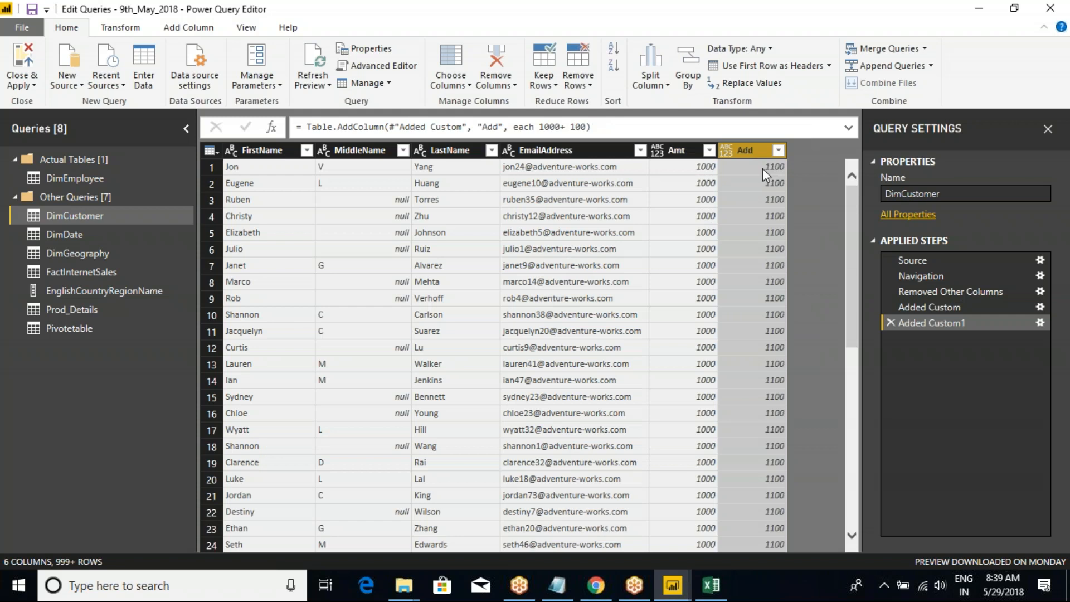
# Step: Add a custom column named FullName to DimCustomer with the formula [FirstName] + [MiddleName] + [LastName]
pyautogui.click(215, 152)
pyautogui.click(274, 213)
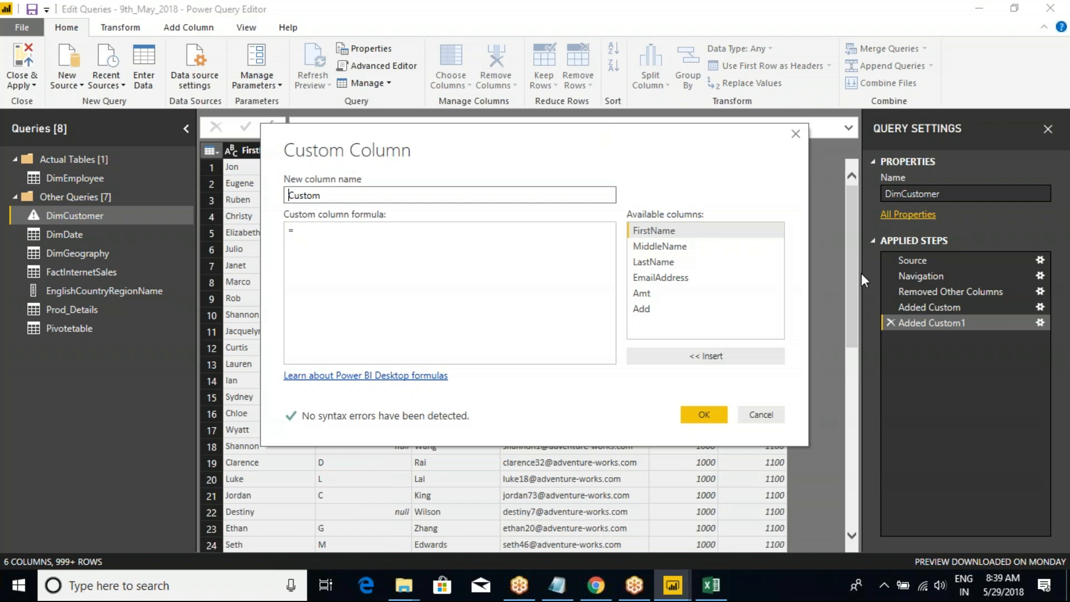
pyautogui.click(378, 243)
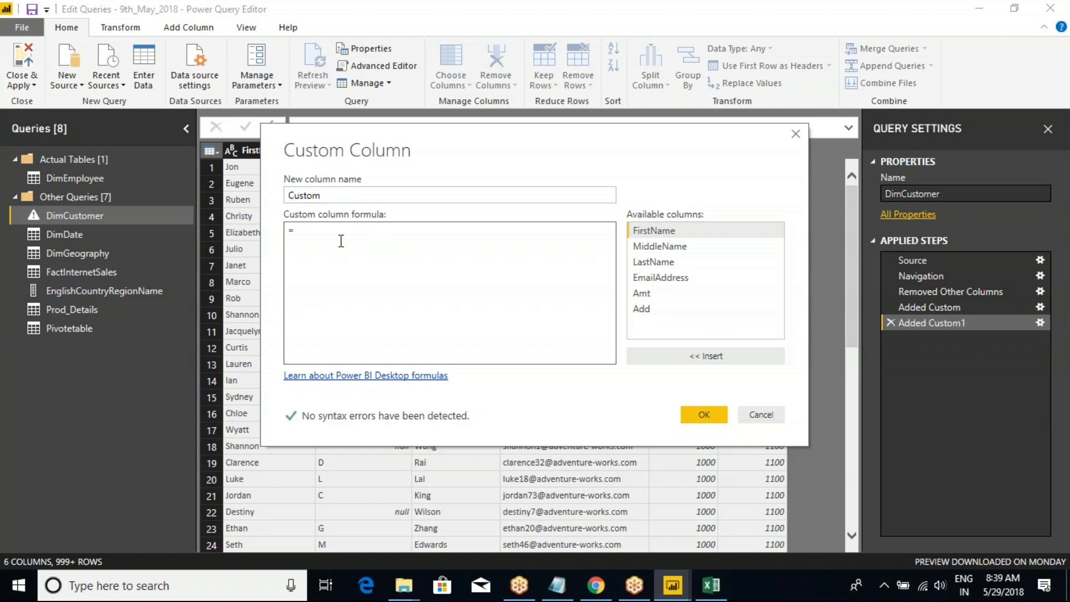
pyautogui.doubleClick(667, 233)
pyautogui.write('+')
pyautogui.doubleClick(659, 247)
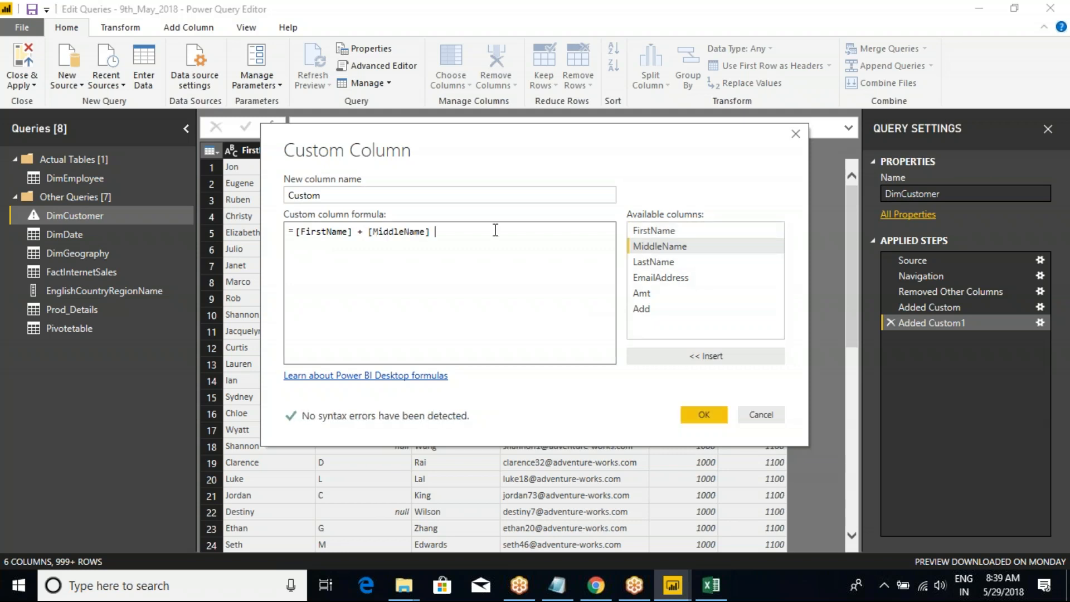
pyautogui.write('+')
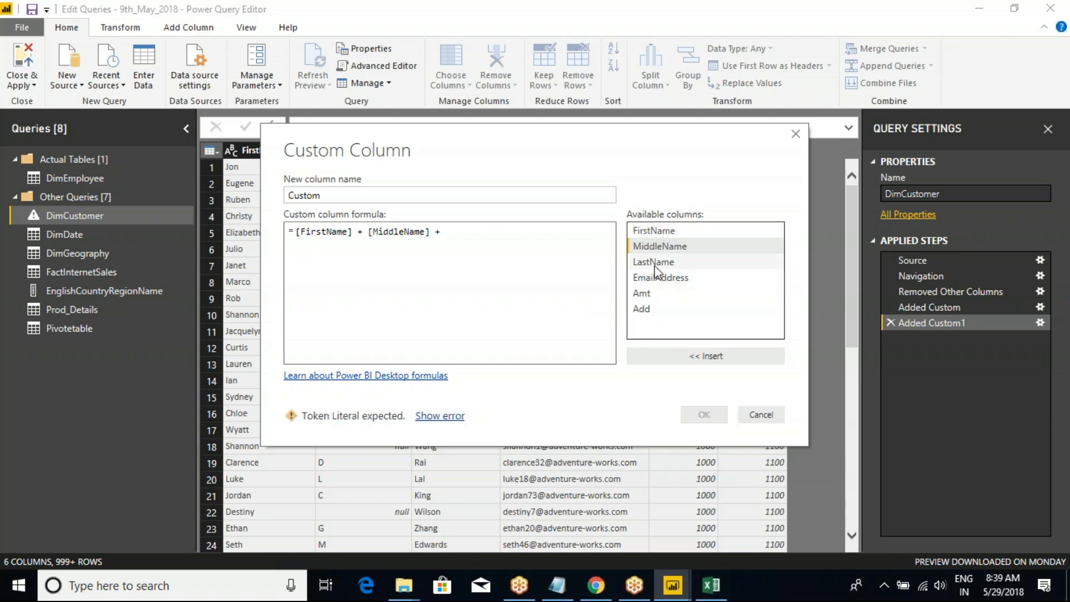
pyautogui.doubleClick(654, 263)
pyautogui.click(333, 195)
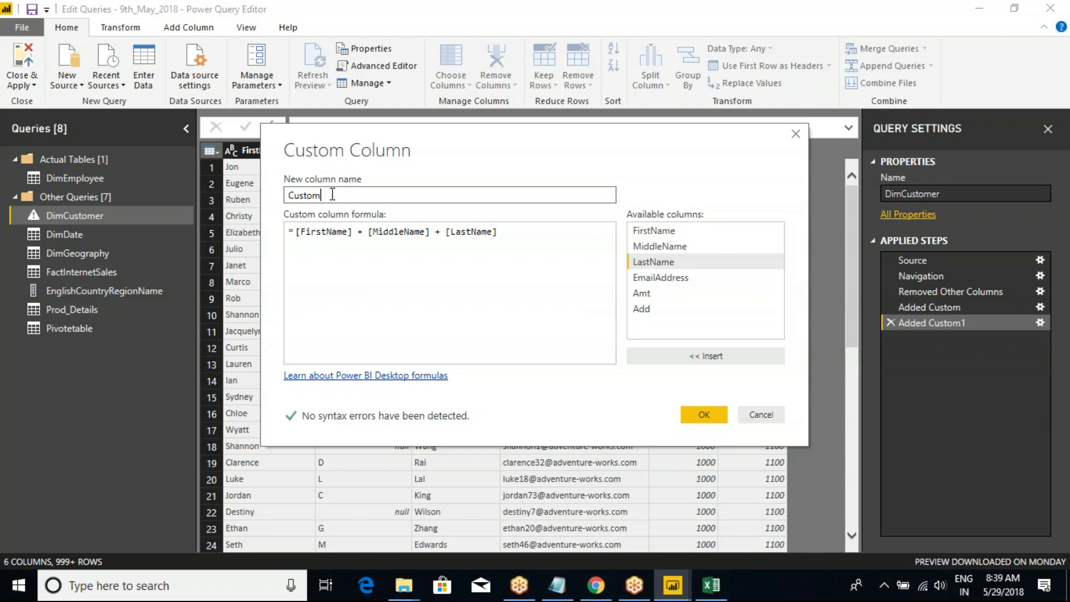
pyautogui.doubleClick(312, 195)
pyautogui.write('FullName')
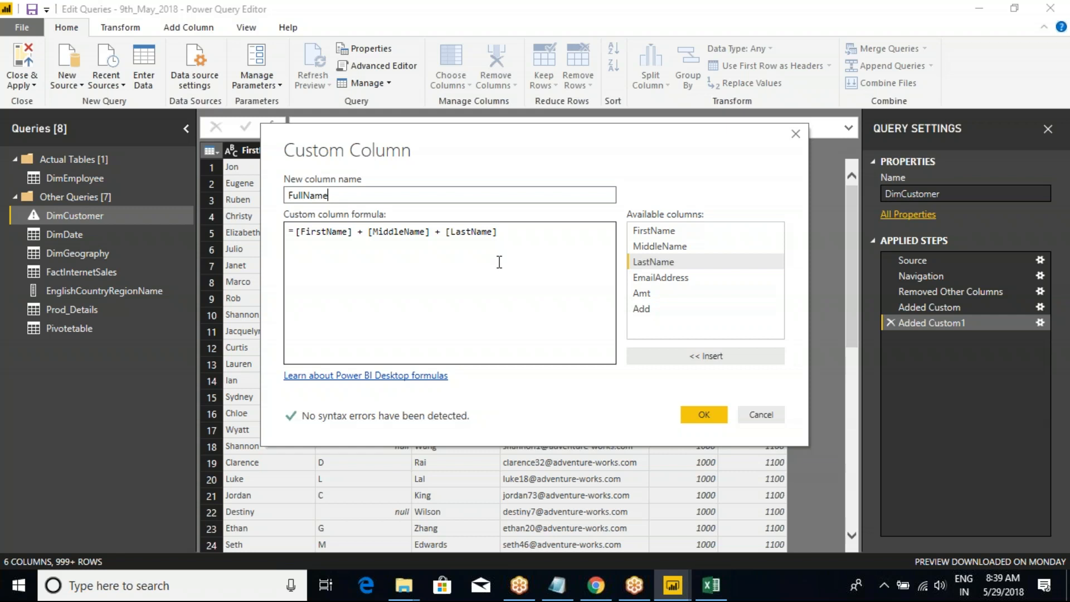
pyautogui.click(700, 414)
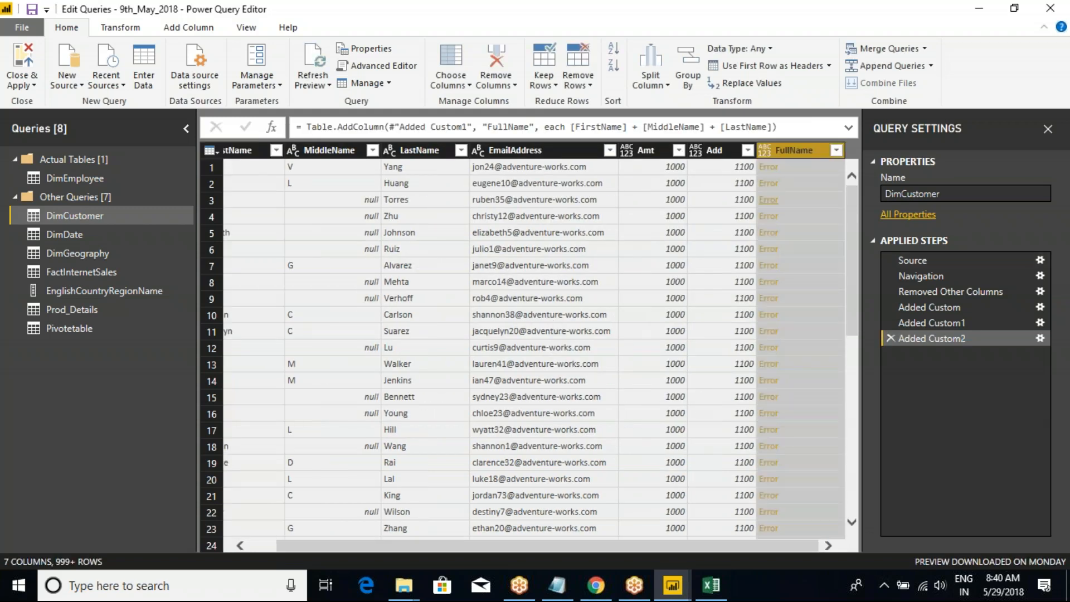
# Step: Change the FullName column's formula to [FirstName] & [MiddleName] & [LastName]
pyautogui.moveTo(850, 190)
pyautogui.mouseDown()
pyautogui.moveTo(848, 488)
pyautogui.moveTo(846, 184)
pyautogui.mouseUp()
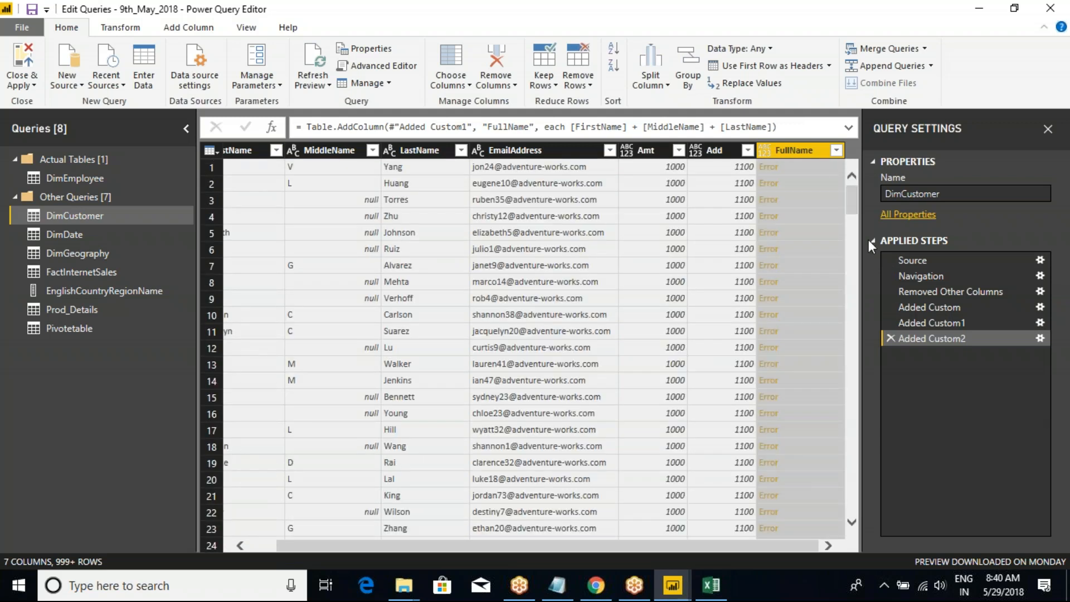
pyautogui.click(1040, 338)
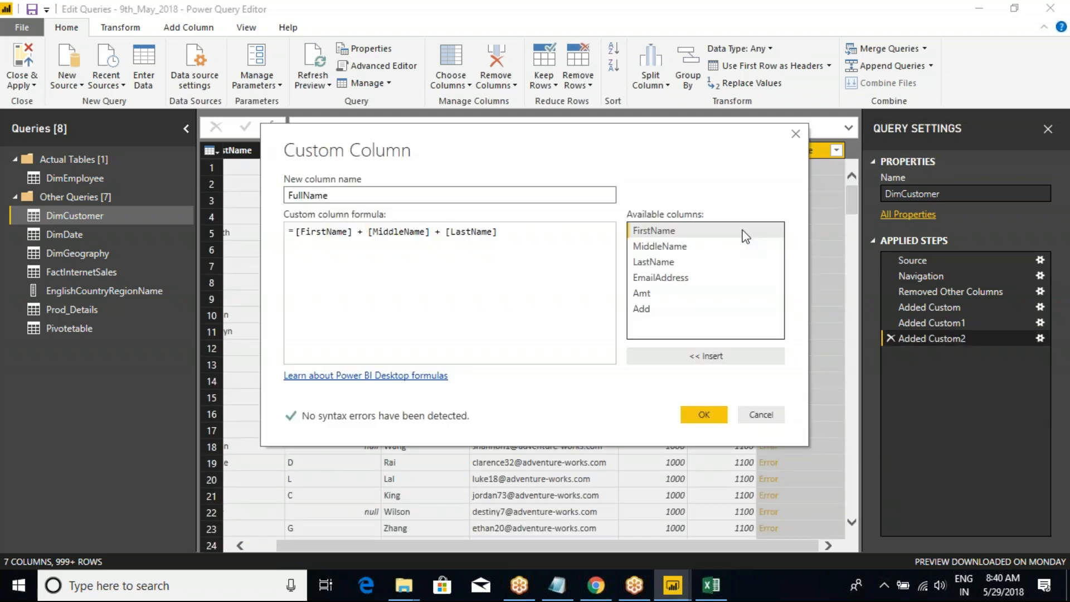
pyautogui.click(769, 415)
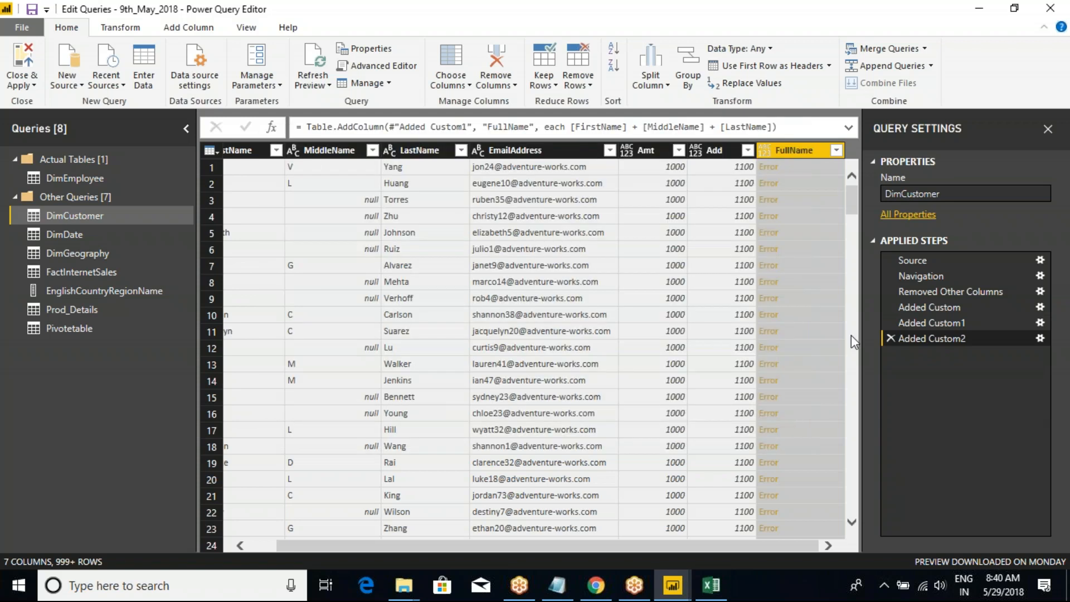
pyautogui.click(1040, 339)
pyautogui.click(440, 247)
pyautogui.press('BackSpace')
pyautogui.write('&')
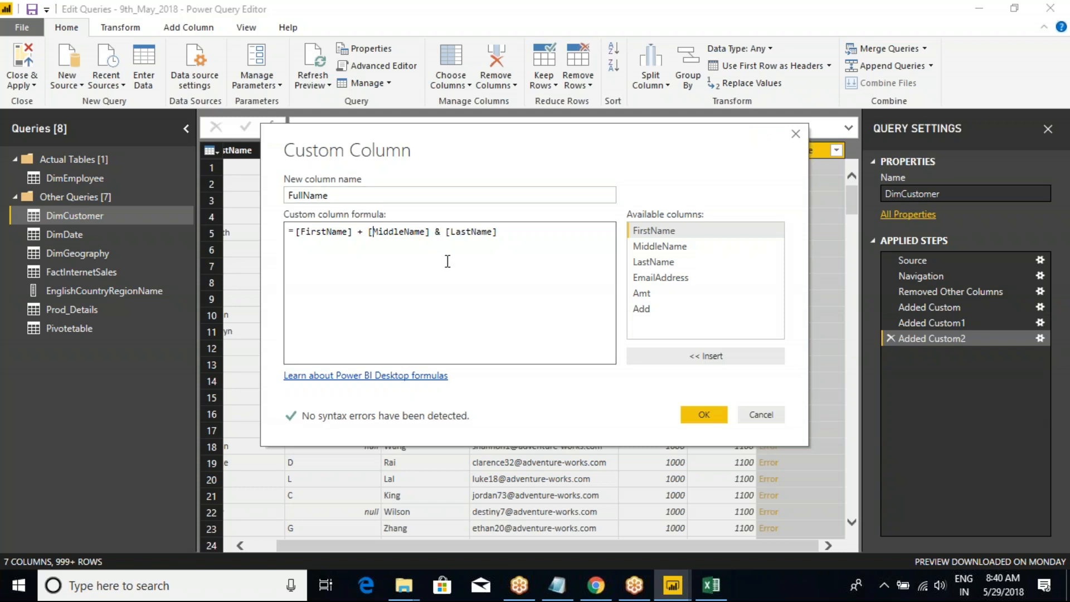
pyautogui.press('Left')
pyautogui.press('BackSpace')
pyautogui.write('&')
pyautogui.click(459, 232)
pyautogui.click(704, 415)
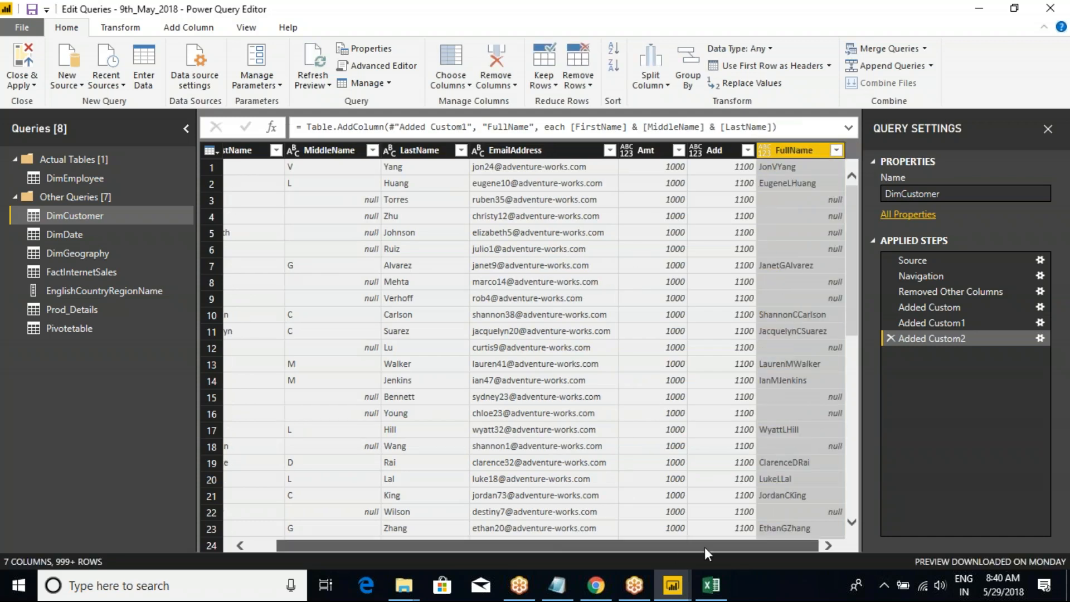
# Step: Examine the first FullName results and trace row 3 back to its FirstName, MiddleName and LastName cells
pyautogui.click(784, 169)
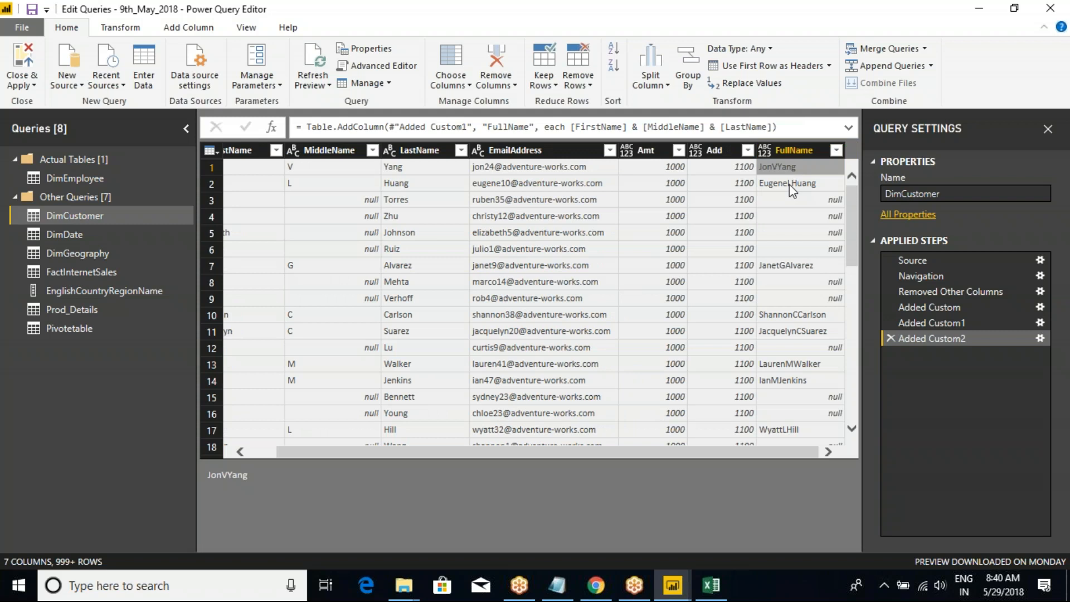
pyautogui.click(801, 217)
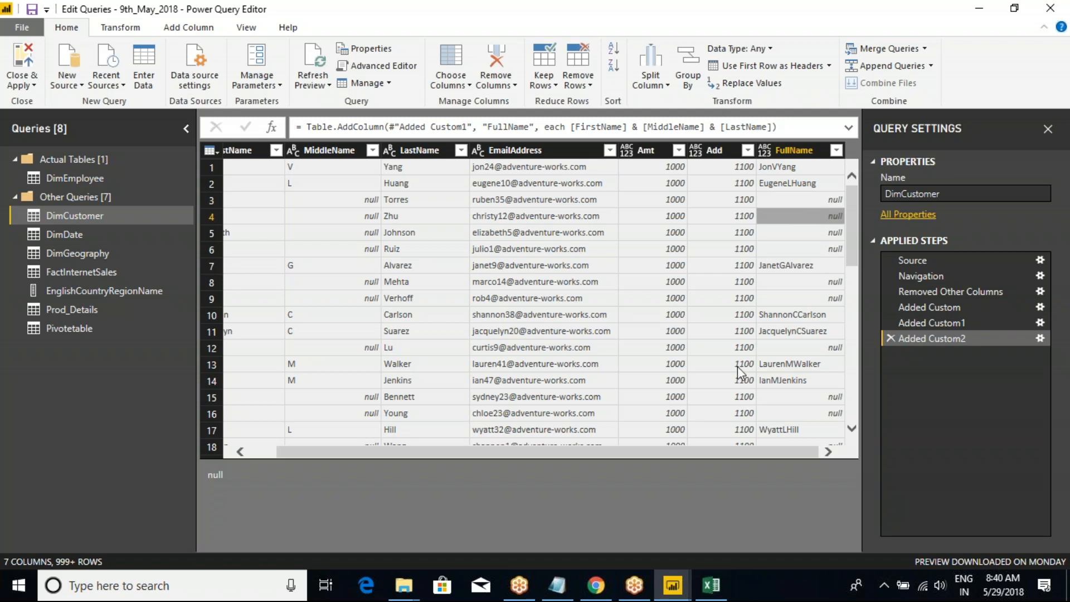
pyautogui.moveTo(627, 454); pyautogui.dragTo(552, 450)
pyautogui.click(286, 199)
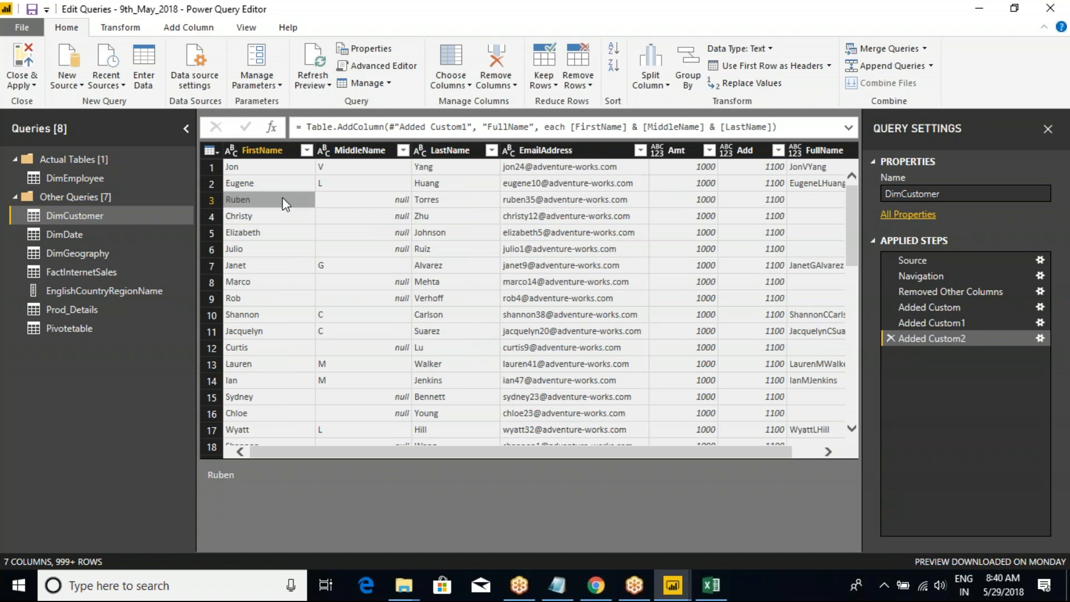
pyautogui.click(386, 199)
pyautogui.click(449, 201)
pyautogui.click(251, 200)
pyautogui.click(391, 199)
pyautogui.click(422, 205)
pyautogui.click(329, 201)
pyautogui.click(304, 201)
pyautogui.click(352, 199)
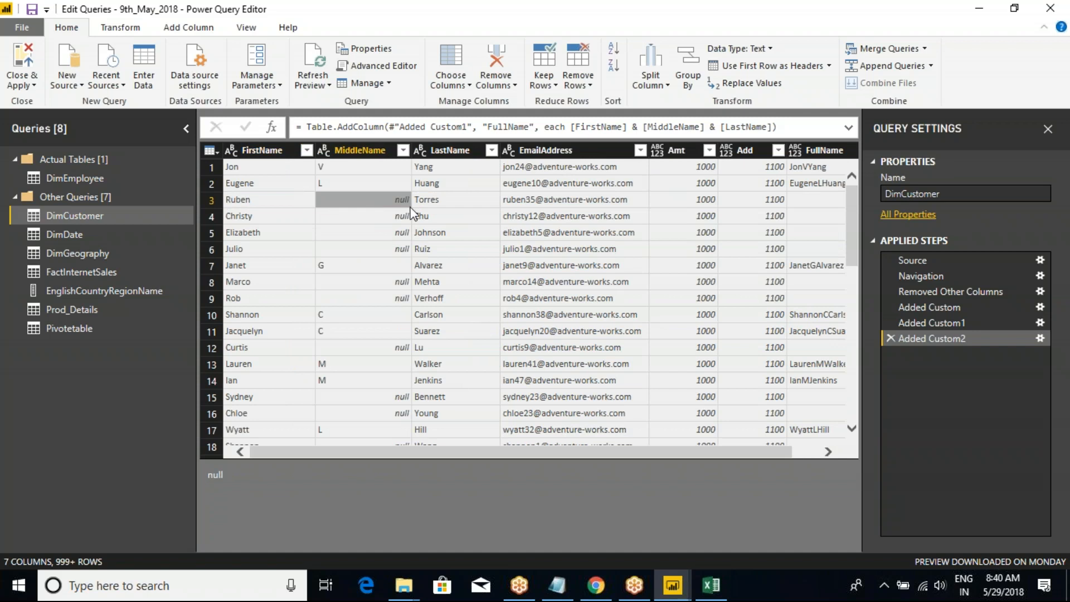
pyautogui.click(437, 205)
pyautogui.click(390, 202)
pyautogui.click(305, 206)
# Step: Compare the FullName cells in rows 3 to 6 with the name parts they are joined from
pyautogui.moveTo(399, 454); pyautogui.dragTo(641, 453)
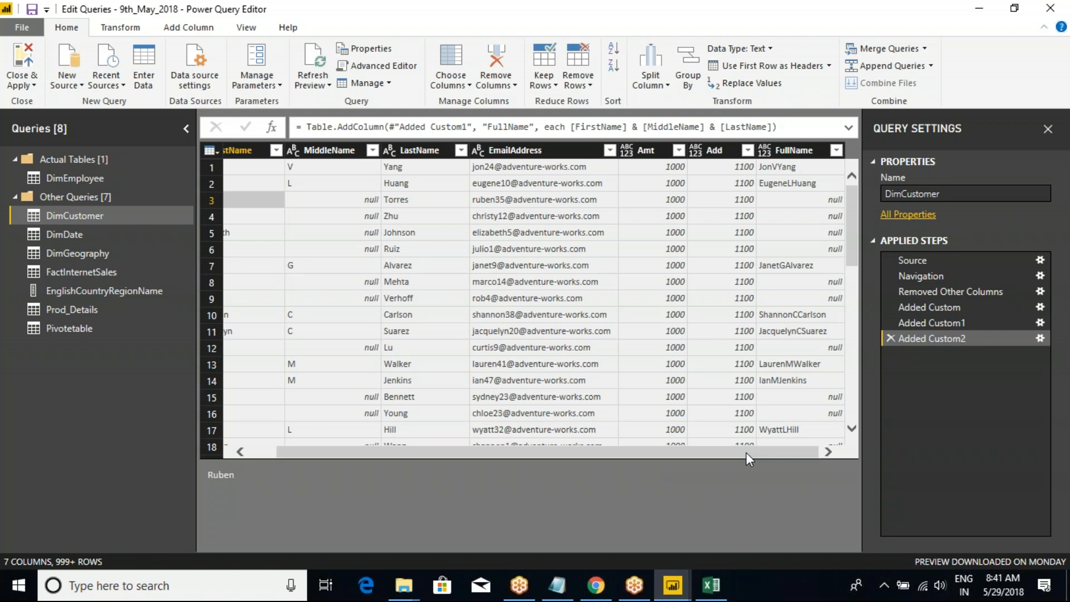
pyautogui.click(817, 199)
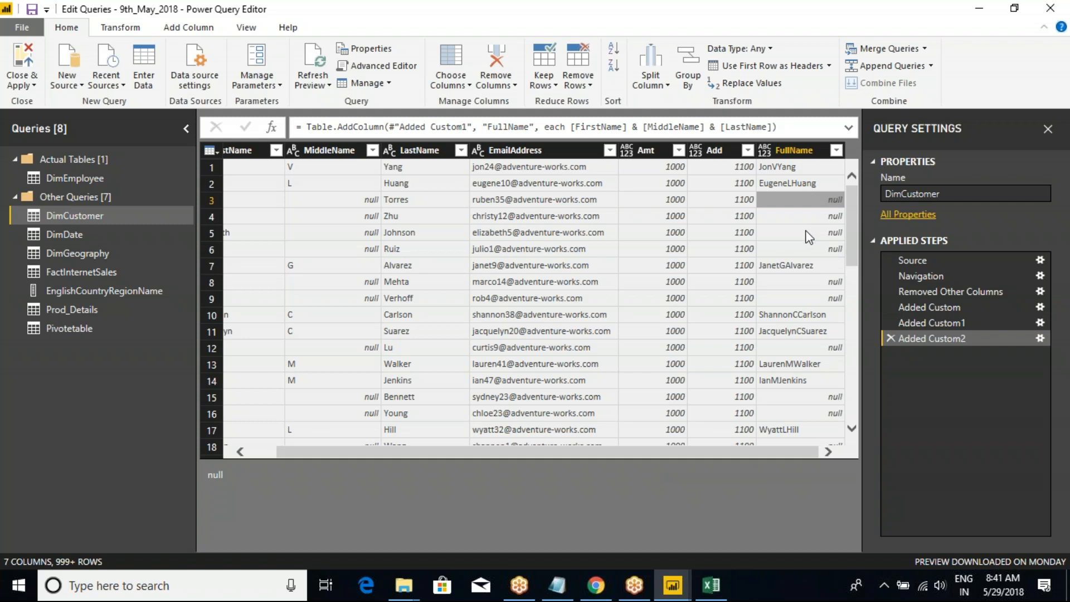
pyautogui.click(803, 216)
pyautogui.click(264, 202)
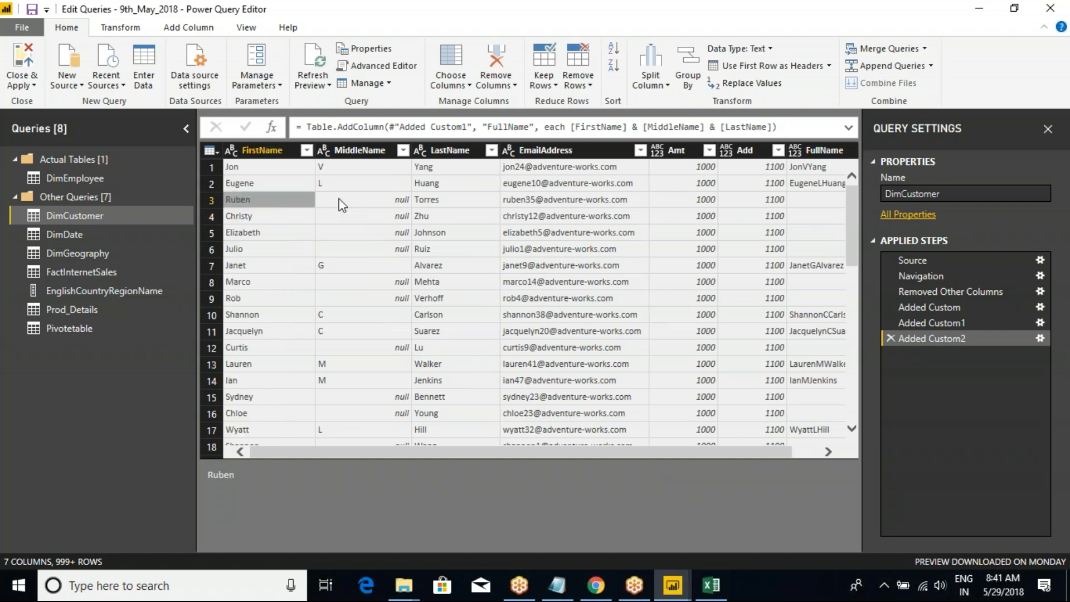
pyautogui.click(343, 201)
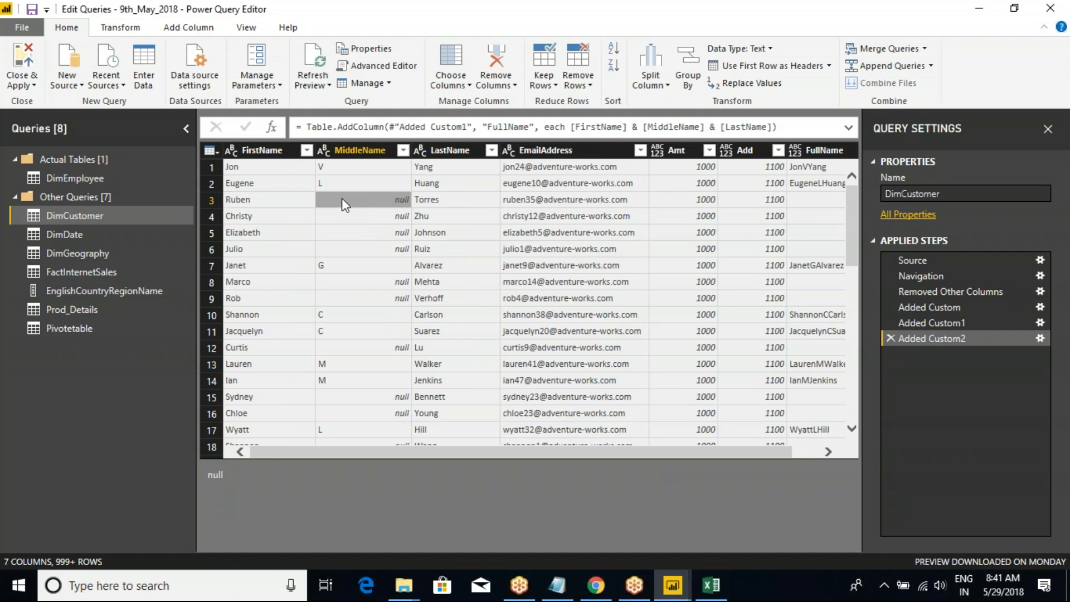
pyautogui.click(276, 199)
pyautogui.click(436, 205)
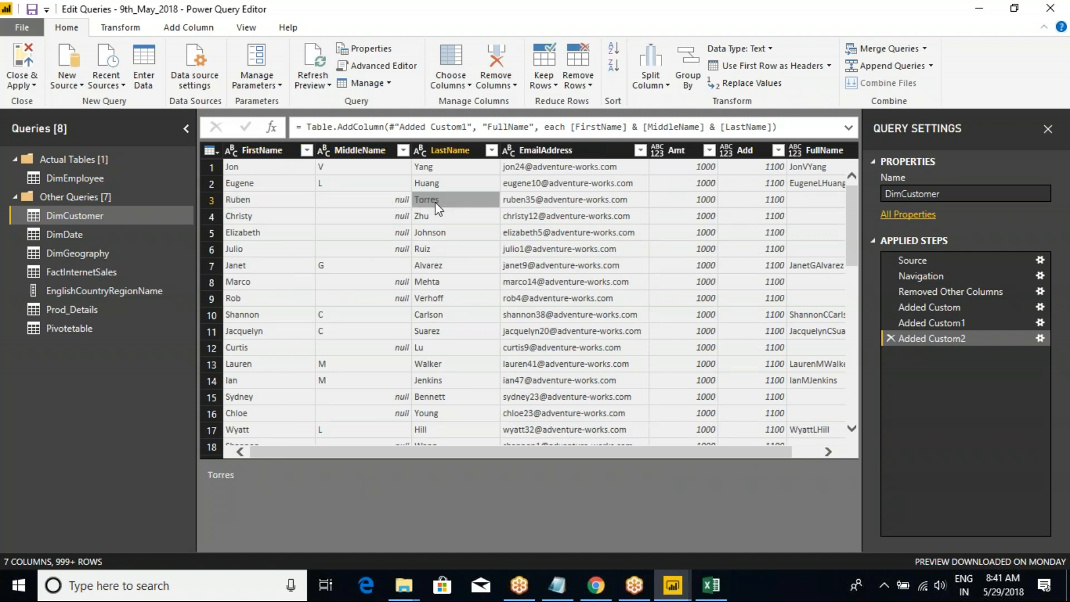
pyautogui.moveTo(617, 448); pyautogui.dragTo(754, 448)
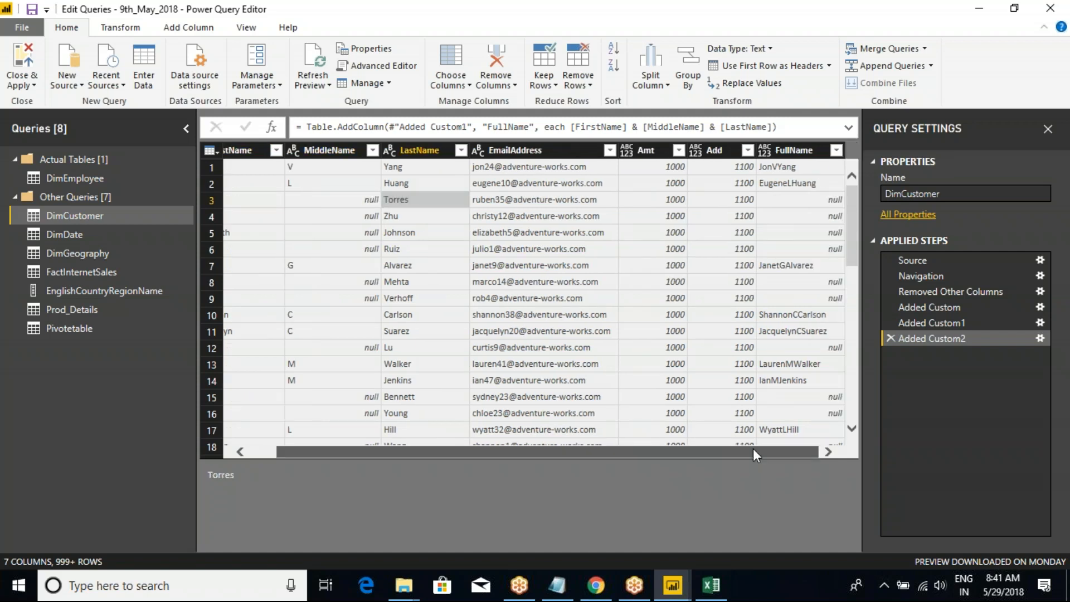
pyautogui.click(808, 201)
pyautogui.click(802, 233)
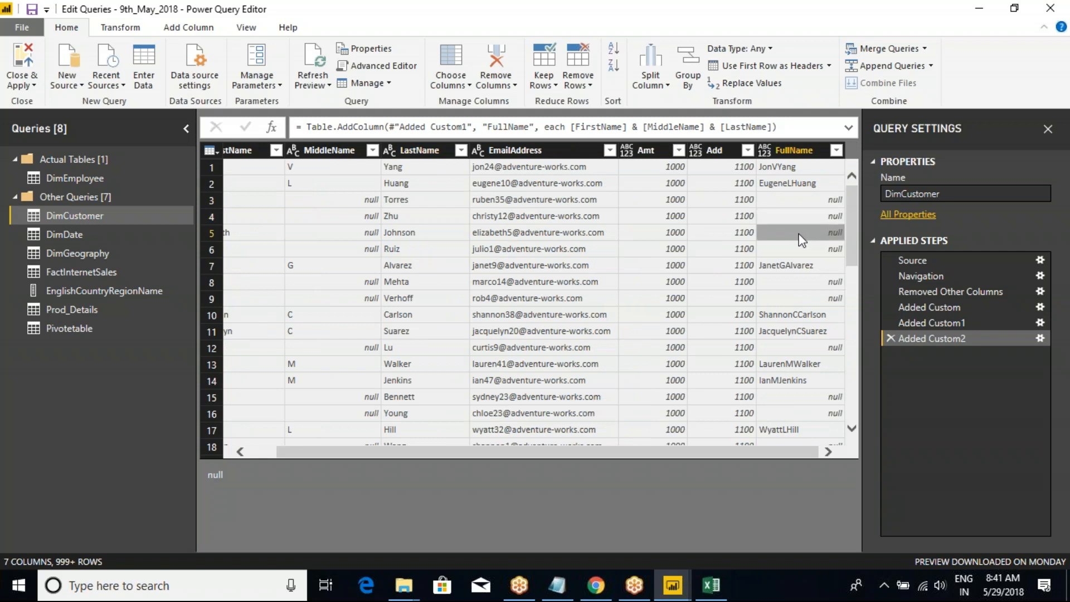
pyautogui.click(790, 216)
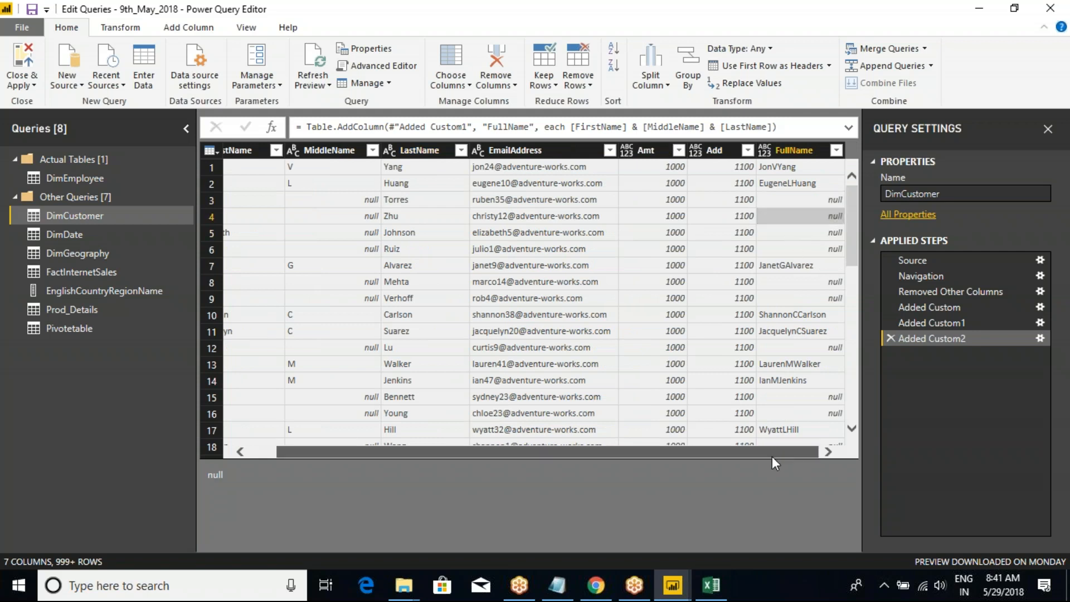
pyautogui.click(804, 239)
pyautogui.click(797, 251)
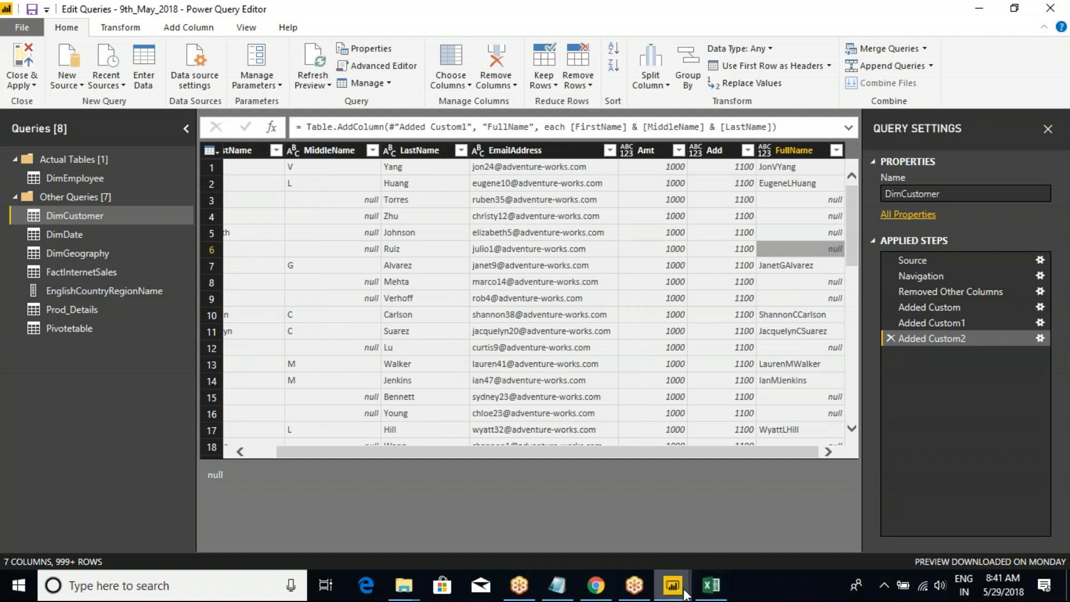
pyautogui.moveTo(673, 586)
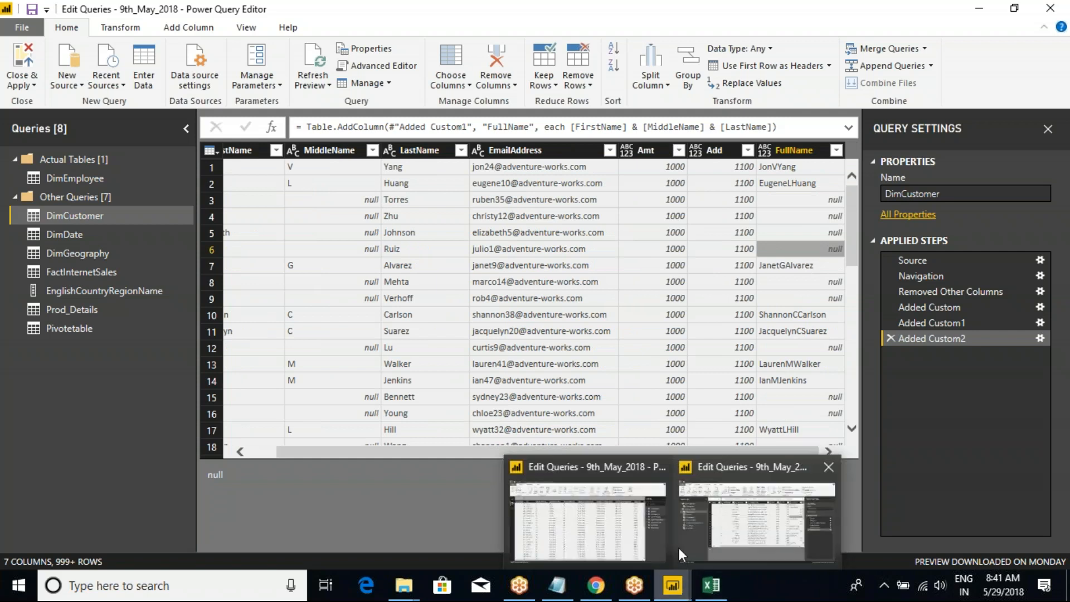
pyautogui.click(211, 150)
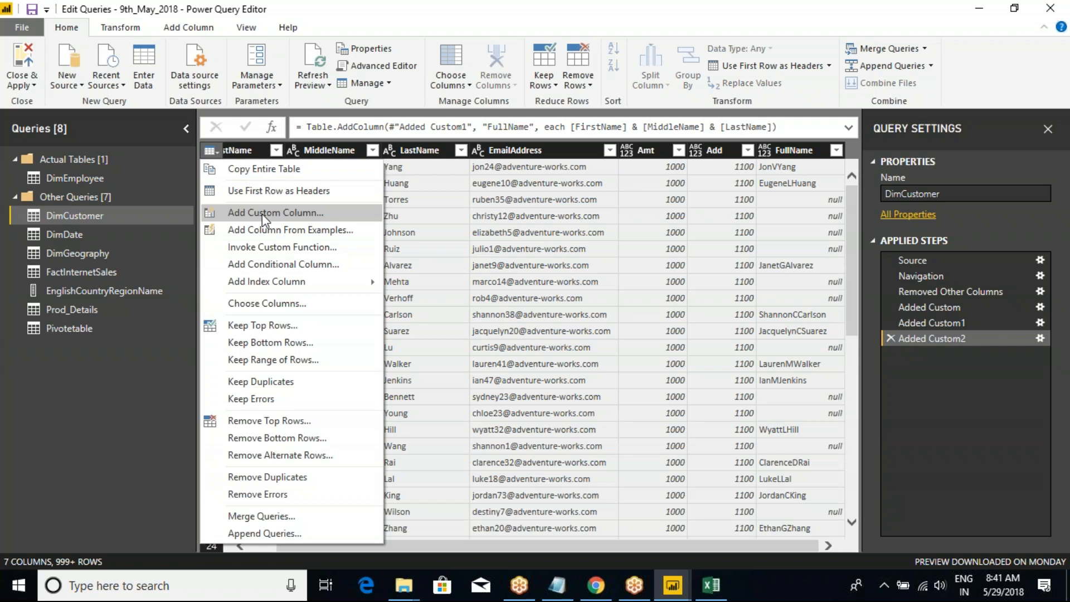
pyautogui.click(392, 57)
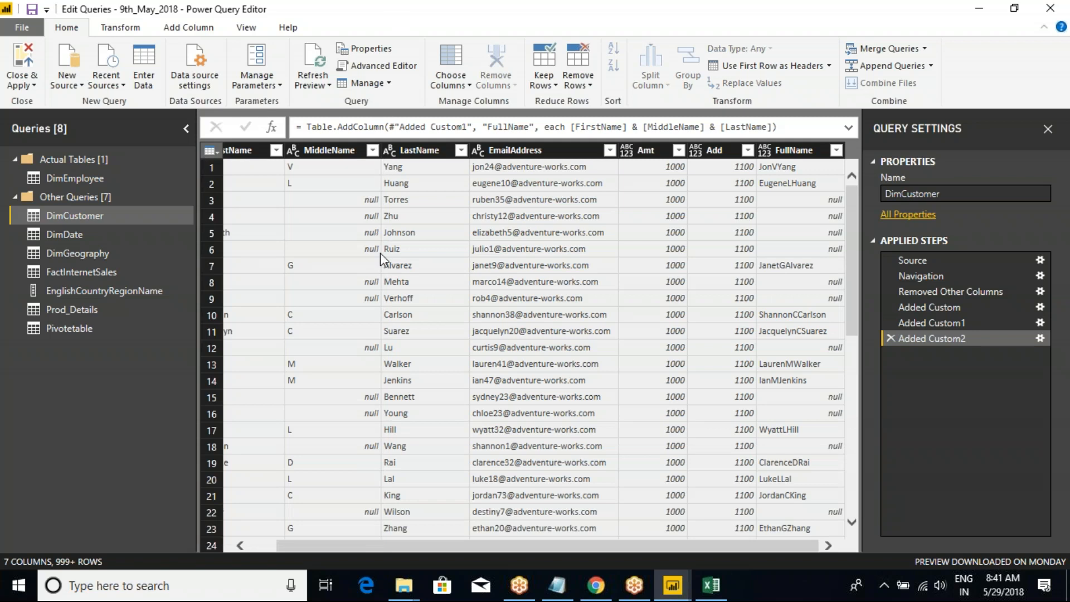
# Step: Close the pivot workbook in Excel, check the GoToMeeting recording conversion, and return to the Power Query Editor
pyautogui.click(711, 585)
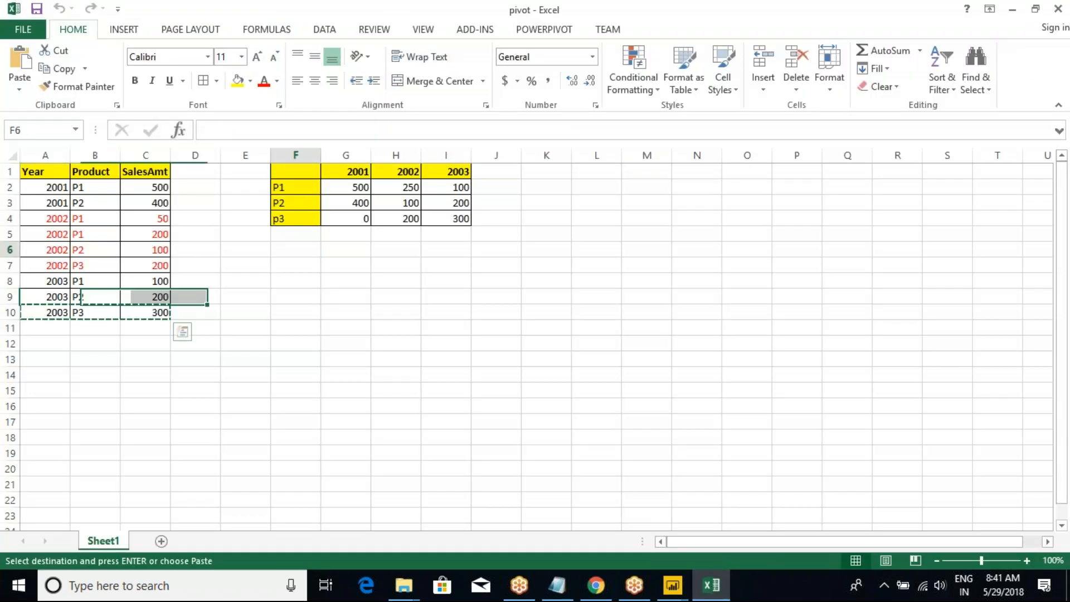
pyautogui.click(1058, 9)
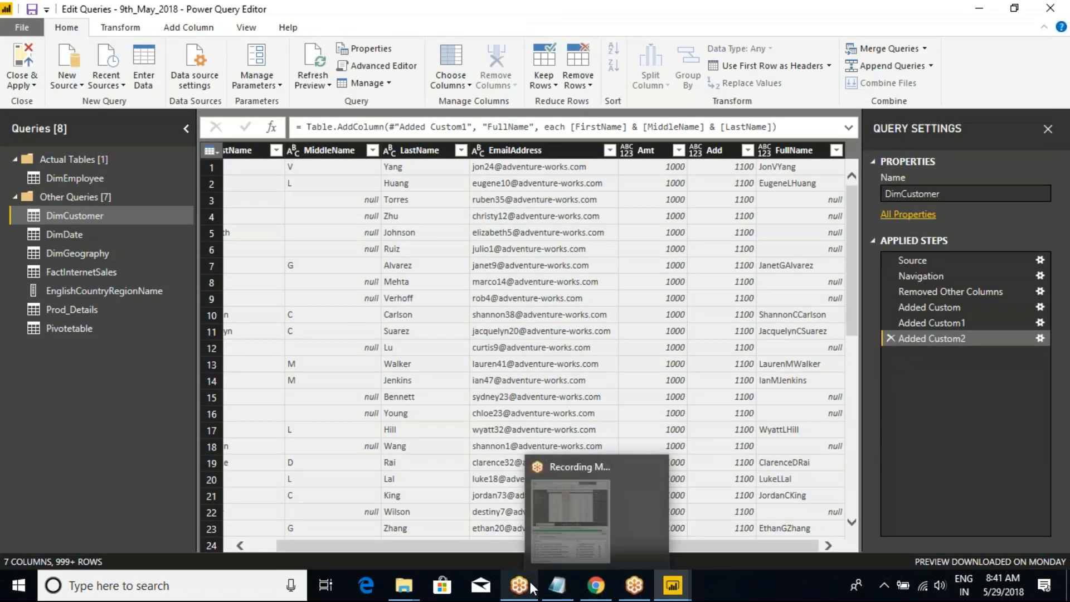
pyautogui.click(510, 490)
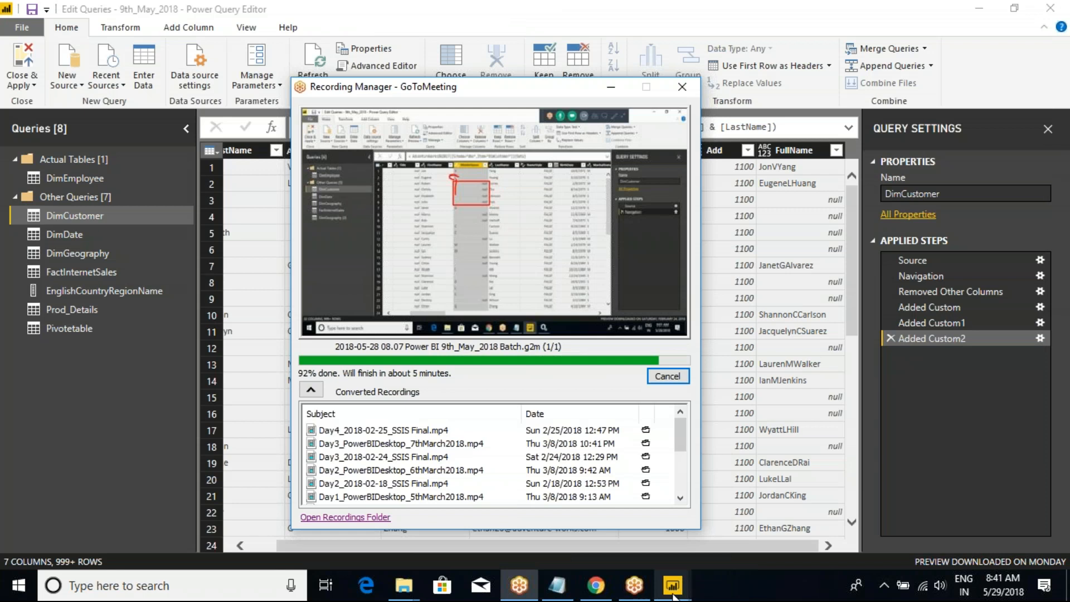
pyautogui.moveTo(674, 591)
pyautogui.click(681, 524)
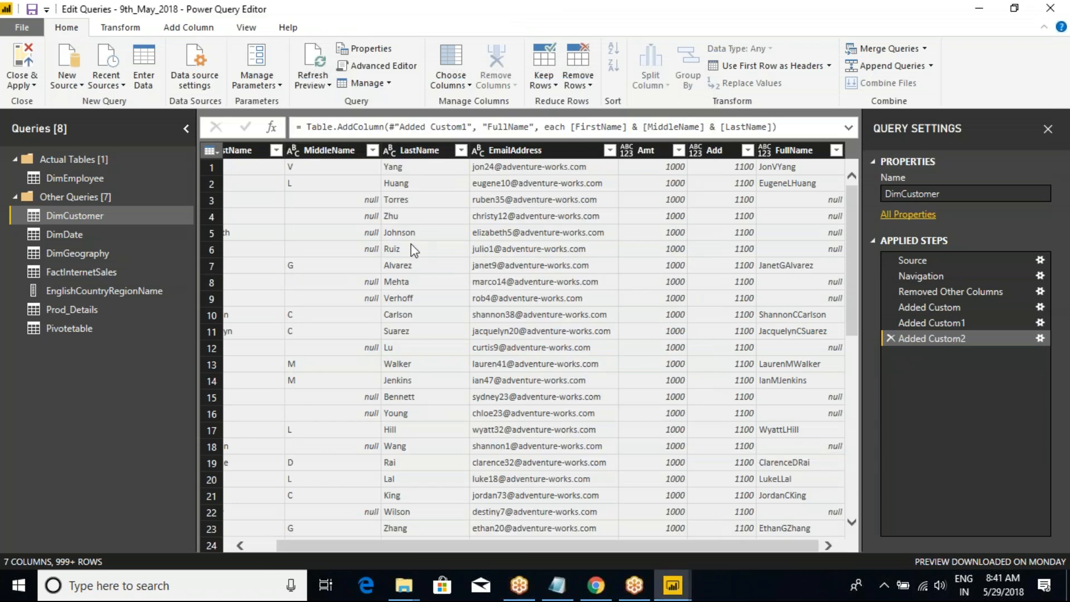
pyautogui.click(891, 24)
pyautogui.click(574, 2)
# Step: View the Add Index Column choices for DimCustomer, and select the FullName column
pyautogui.click(211, 151)
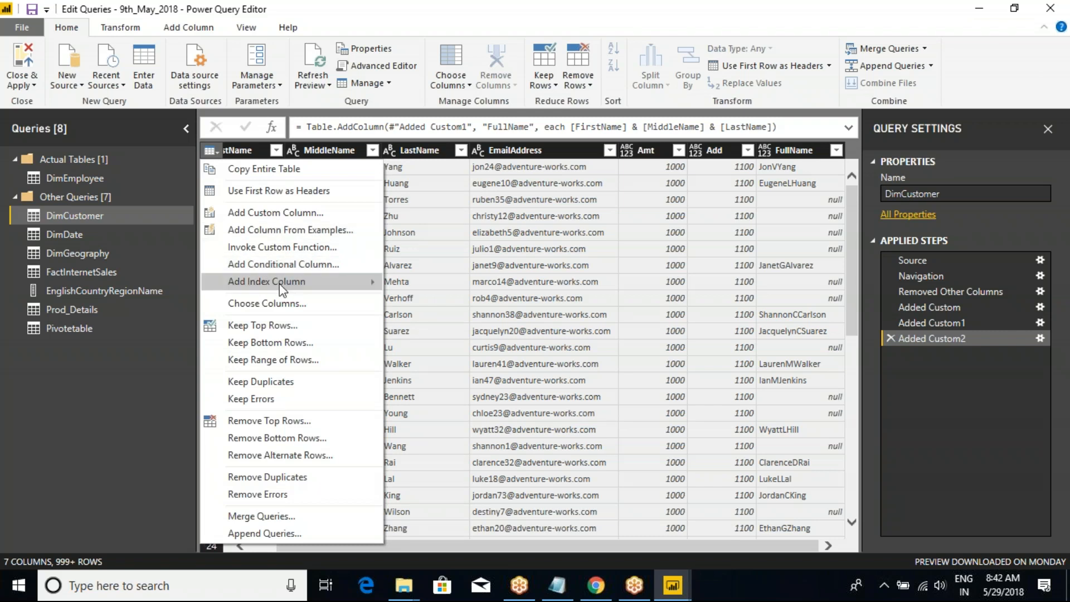
pyautogui.moveTo(262, 284)
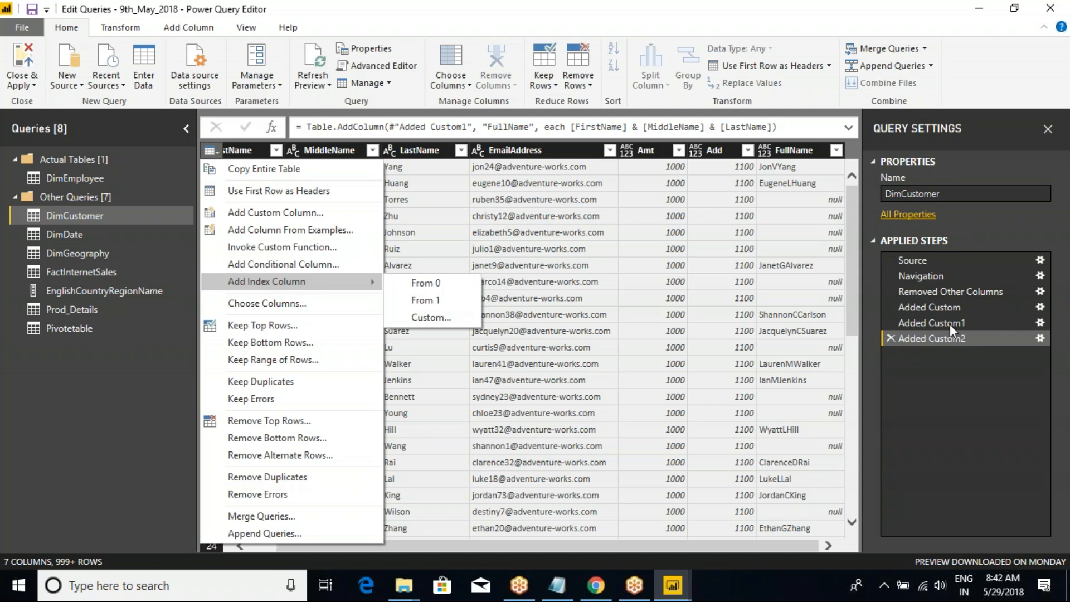
pyautogui.click(789, 150)
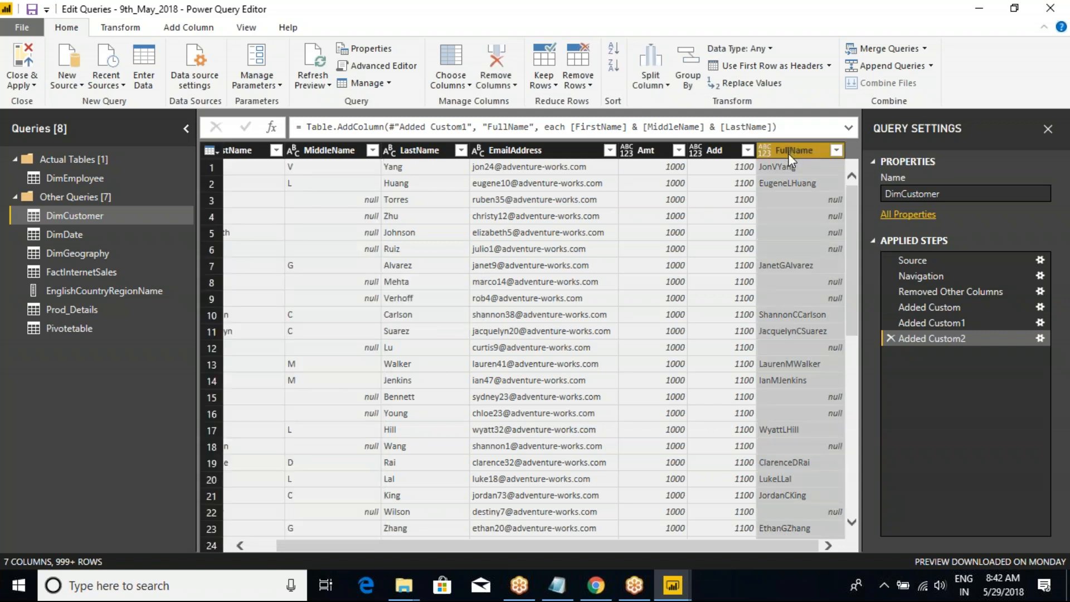
# Step: Remove the FullName, Add and Amt columns from DimCustomer
pyautogui.rightClick(799, 152)
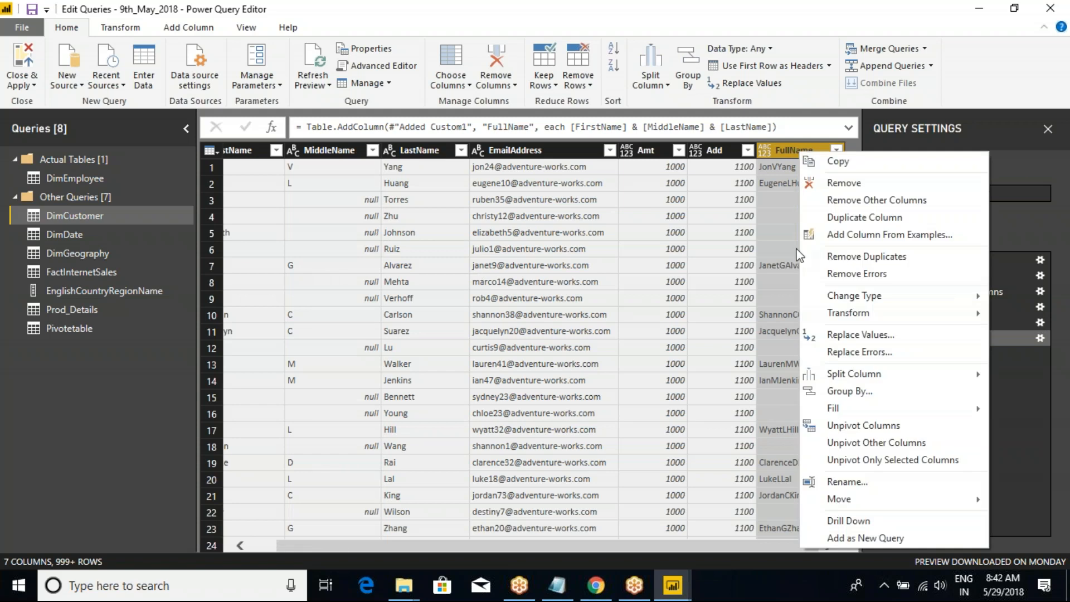
pyautogui.click(845, 183)
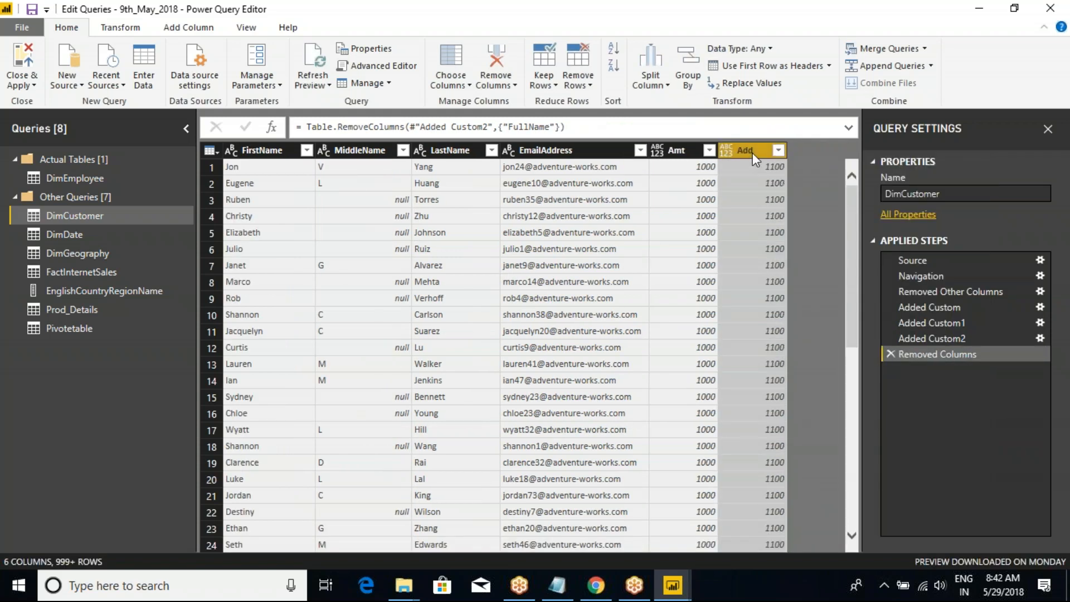
pyautogui.rightClick(752, 152)
pyautogui.click(790, 182)
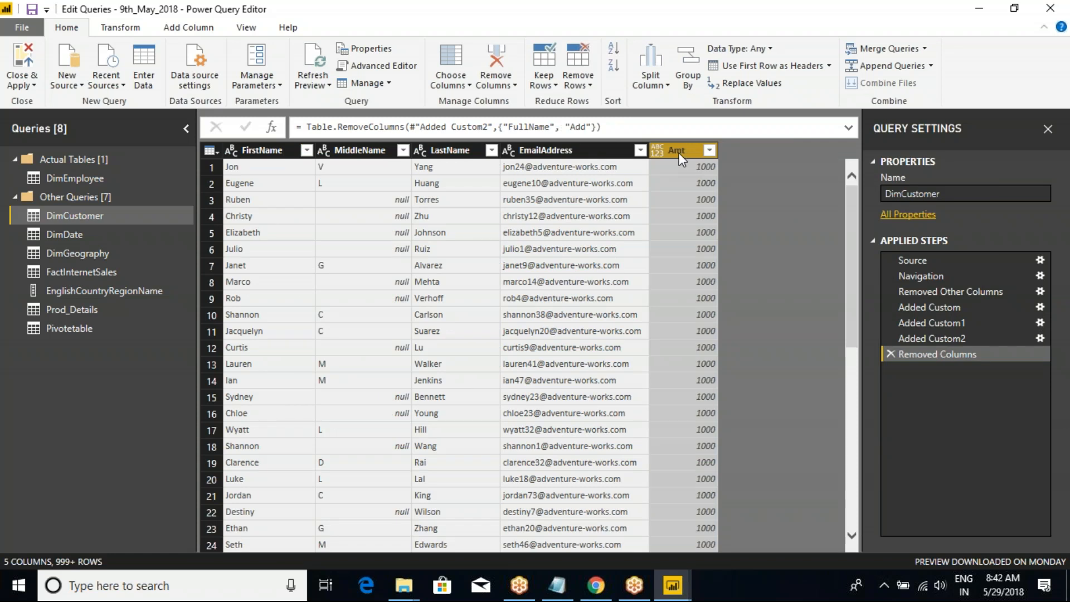
pyautogui.rightClick(679, 152)
pyautogui.click(709, 184)
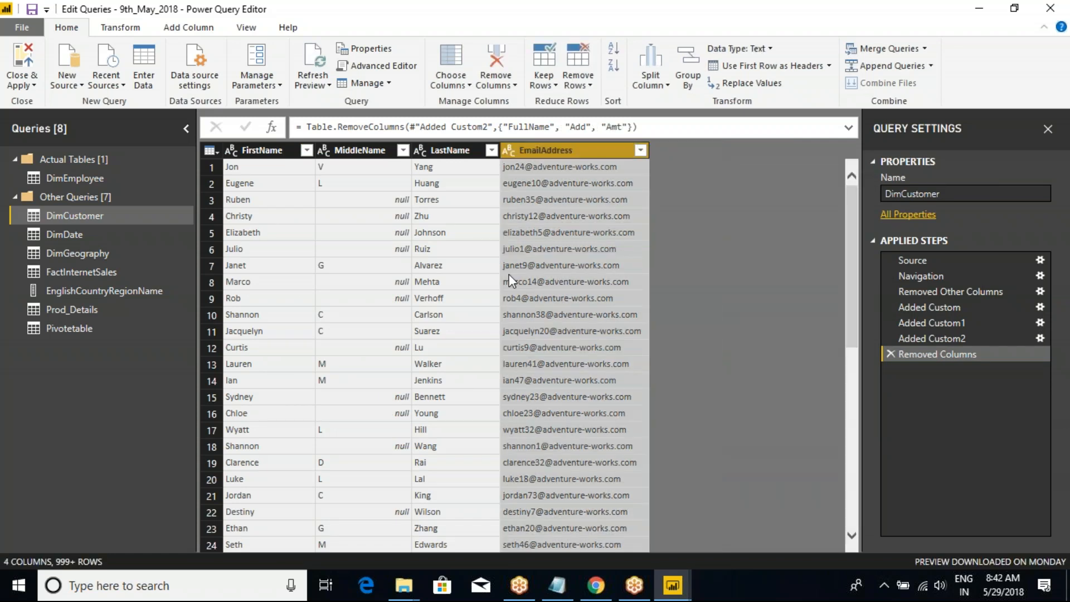
# Step: Add two index columns to DimCustomer, one starting from 0 and one starting from 1
pyautogui.click(211, 150)
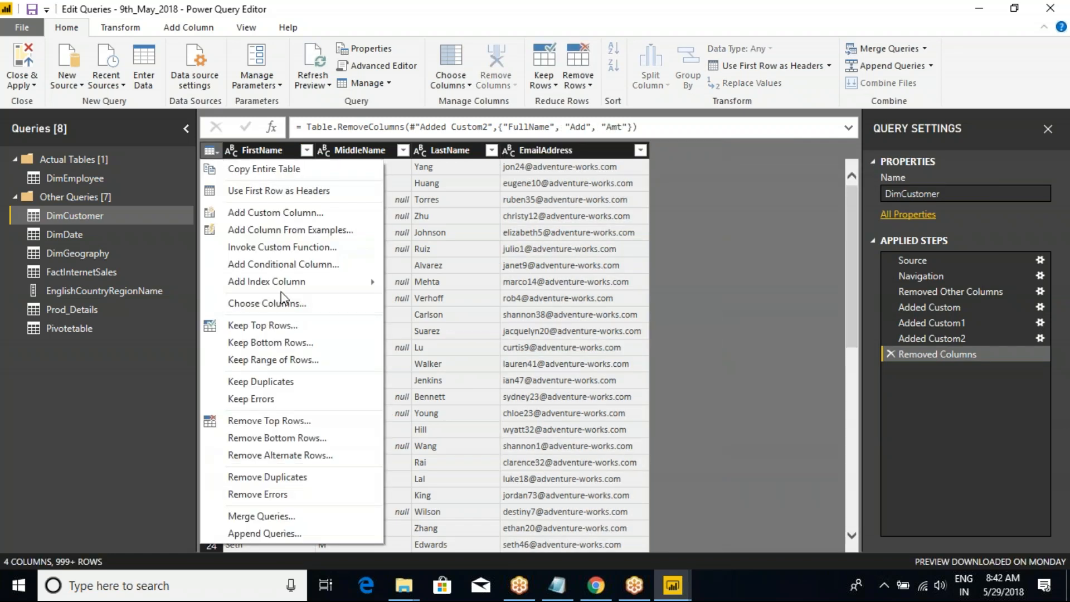
pyautogui.click(429, 290)
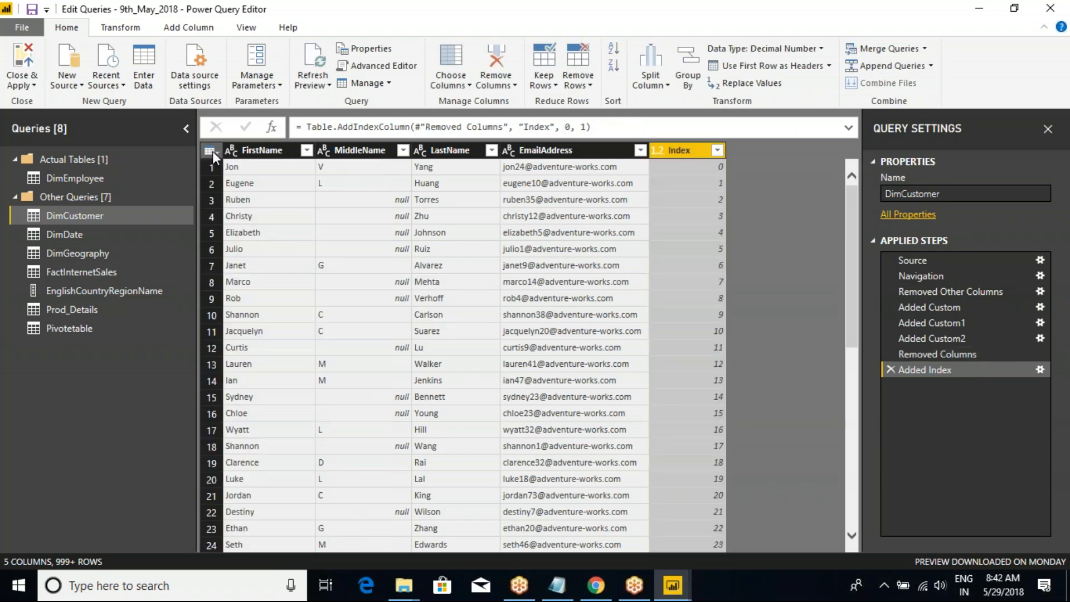
pyautogui.click(212, 151)
pyautogui.moveTo(342, 284)
pyautogui.click(422, 301)
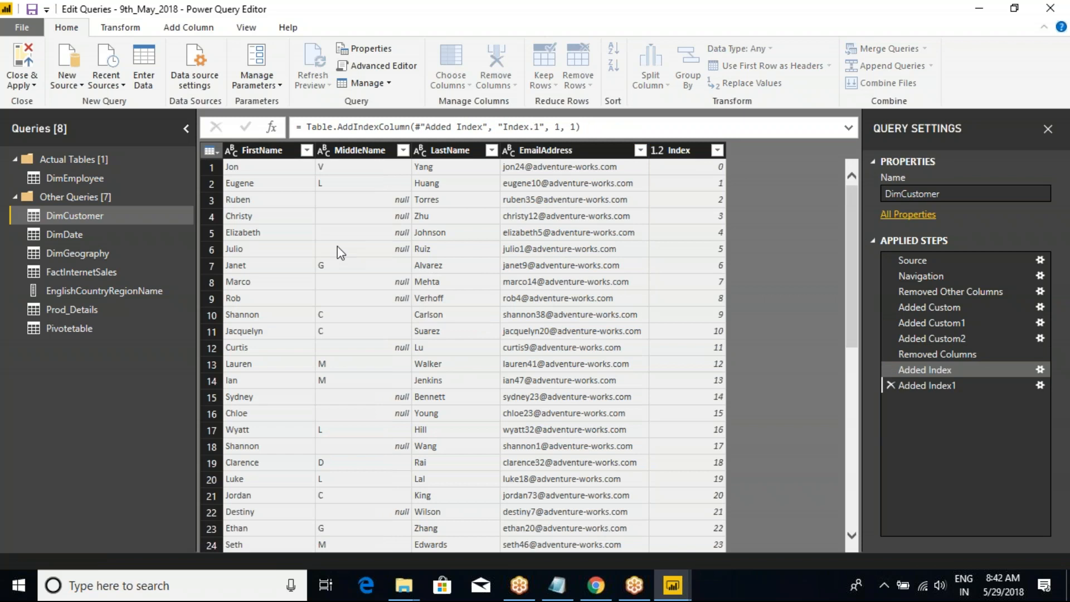
# Step: Add a custom index column to DimCustomer with starting index 10301001 and increment 1
pyautogui.click(211, 151)
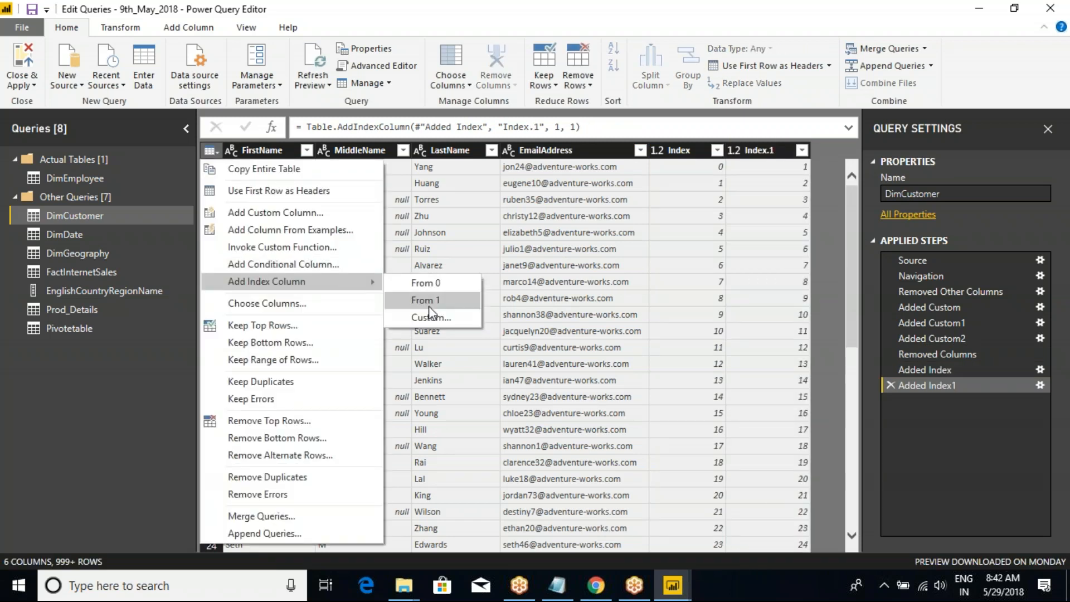
pyautogui.click(431, 315)
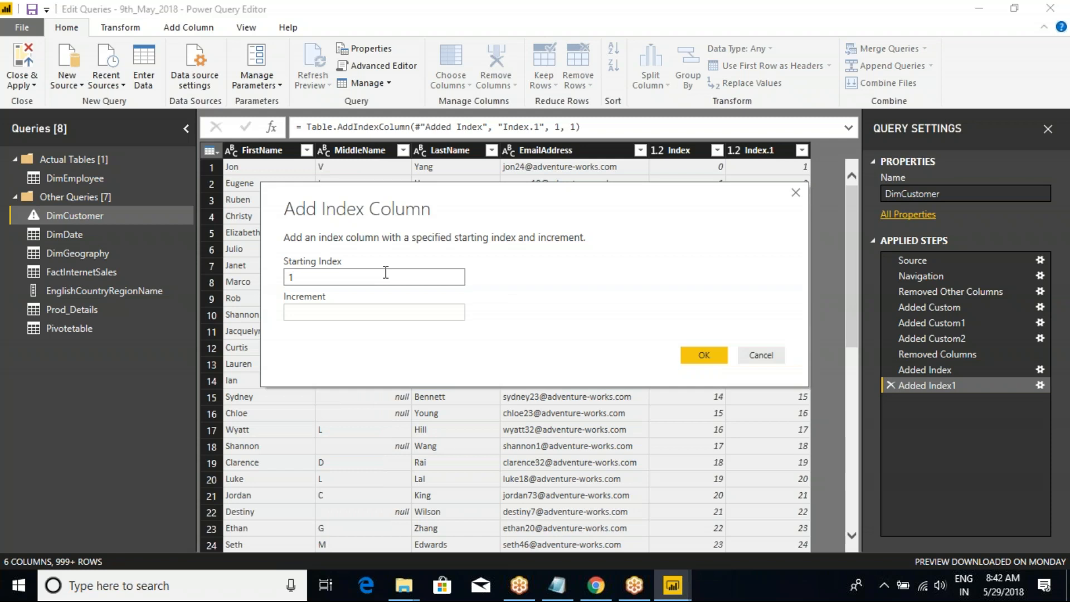
pyautogui.press('BackSpace')
pyautogui.write('10301001')
pyautogui.press('Tab')
pyautogui.write('1')
pyautogui.click(704, 355)
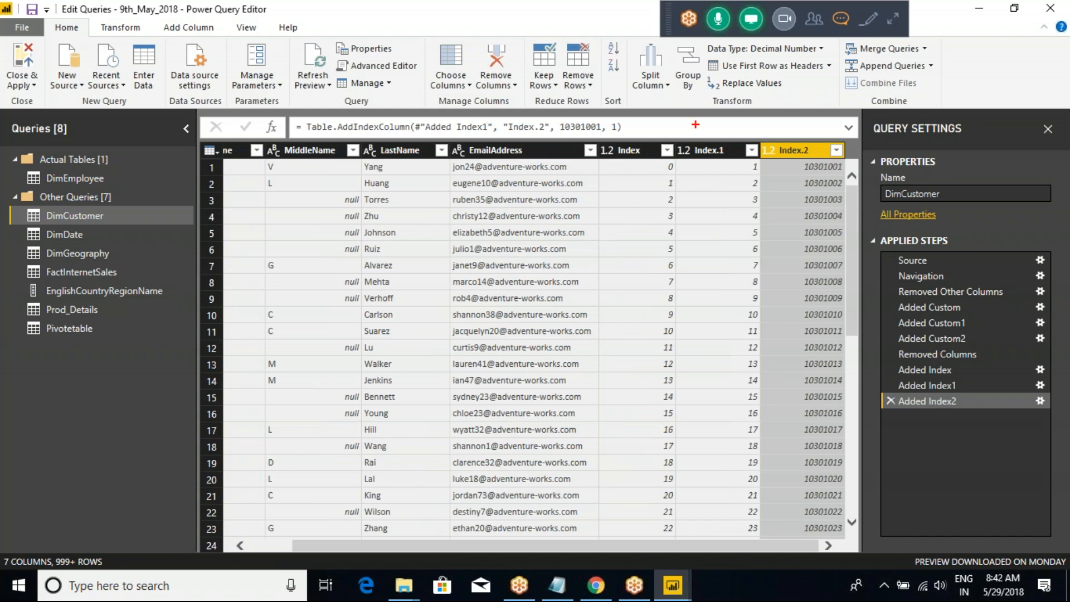
# Step: Compare the numbering in the Index, Index.1 and Index.2 columns, checking where each one starts
pyautogui.moveTo(594, 137)
pyautogui.mouseDown()
pyautogui.moveTo(634, 165)
pyautogui.moveTo(689, 266)
pyautogui.moveTo(689, 446)
pyautogui.mouseUp()
pyautogui.moveTo(500, 181); pyautogui.dragTo(498, 435)
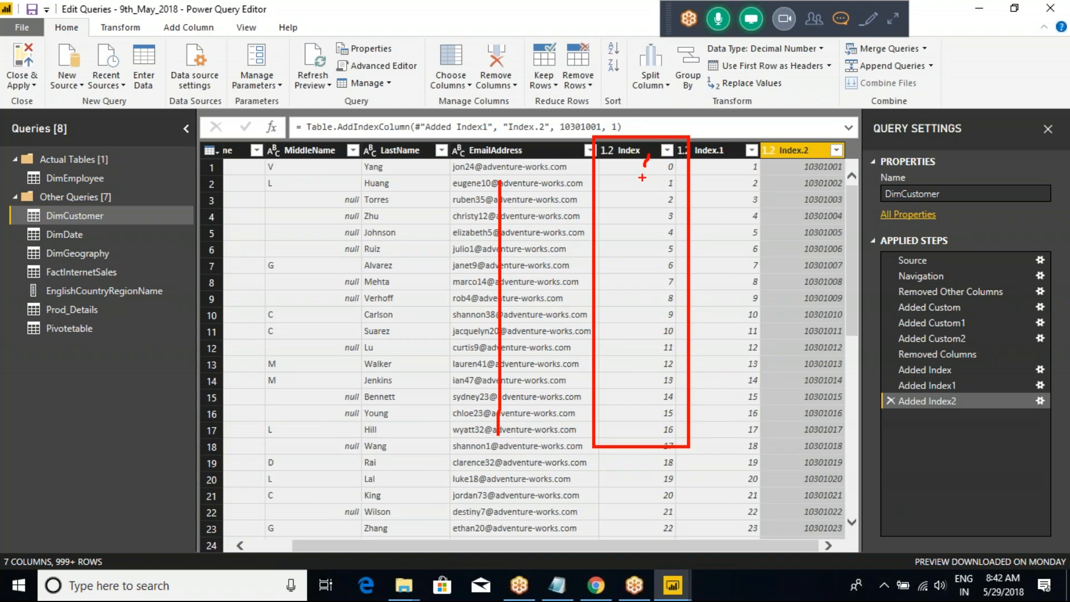
pyautogui.click(642, 183)
pyautogui.click(639, 199)
pyautogui.click(643, 213)
pyautogui.click(646, 238)
pyautogui.click(641, 275)
pyautogui.moveTo(629, 144); pyautogui.dragTo(669, 98)
pyautogui.moveTo(719, 167); pyautogui.dragTo(728, 118)
pyautogui.moveTo(733, 191)
pyautogui.mouseDown()
pyautogui.moveTo(712, 333)
pyautogui.moveTo(717, 440)
pyautogui.mouseUp()
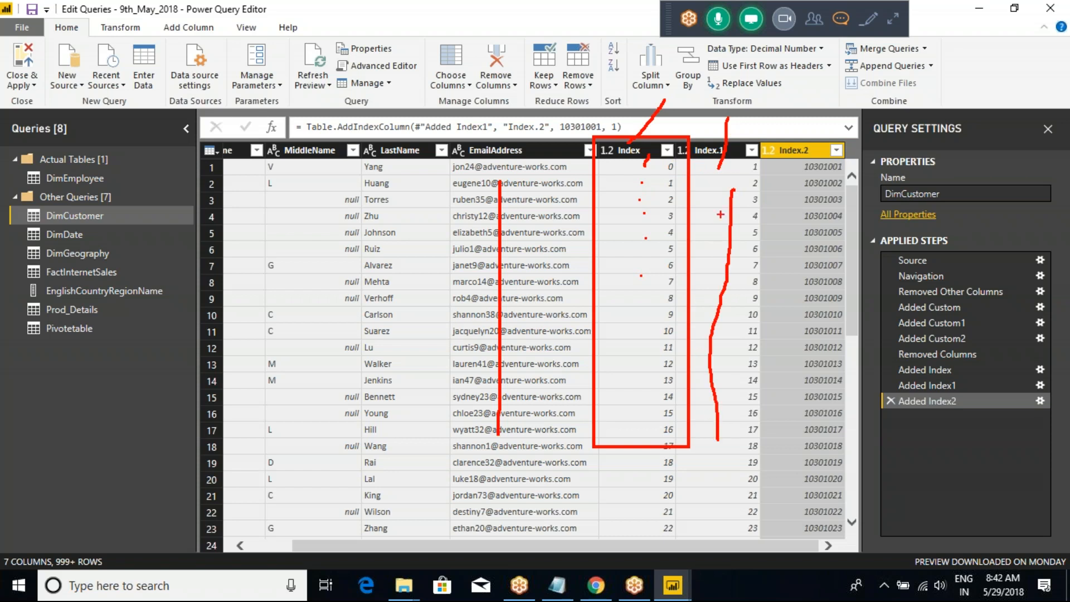
pyautogui.press('Escape')
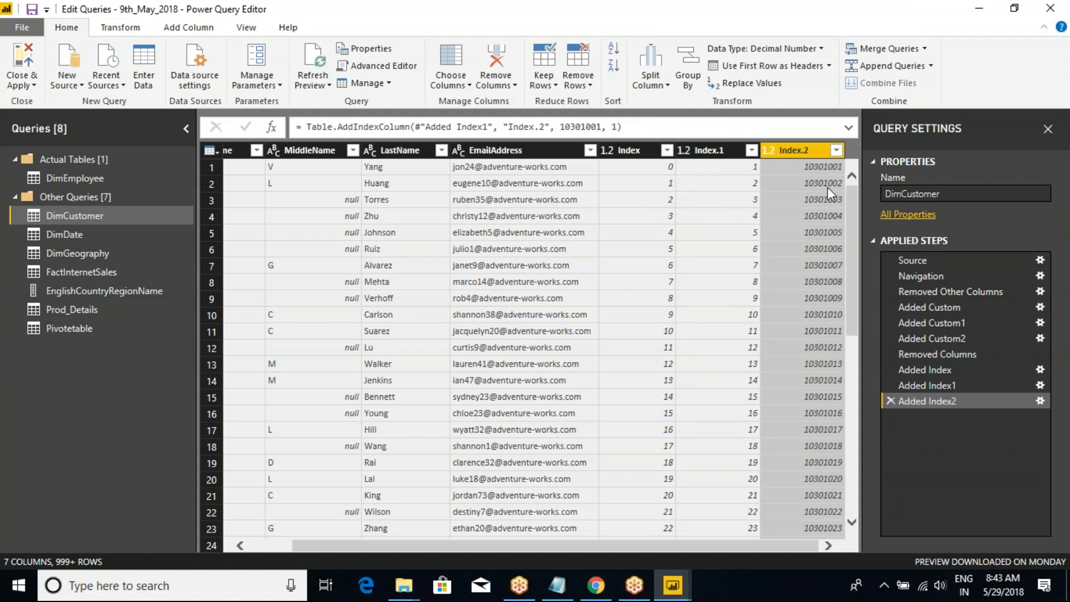
pyautogui.hotkey('ctrl', 'shift', 'a')
pyautogui.moveTo(776, 155); pyautogui.dragTo(850, 176)
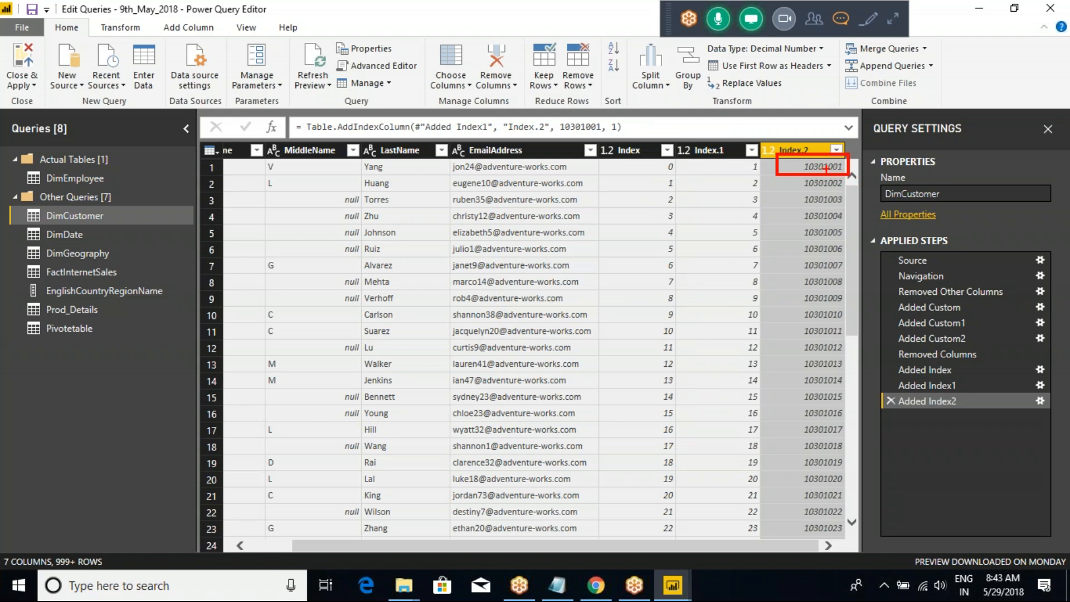
pyautogui.moveTo(827, 188); pyautogui.dragTo(842, 188)
# Step: Review the commands for the Index.2 column and the Add Index Column choices for the table
pyautogui.rightClick(804, 149)
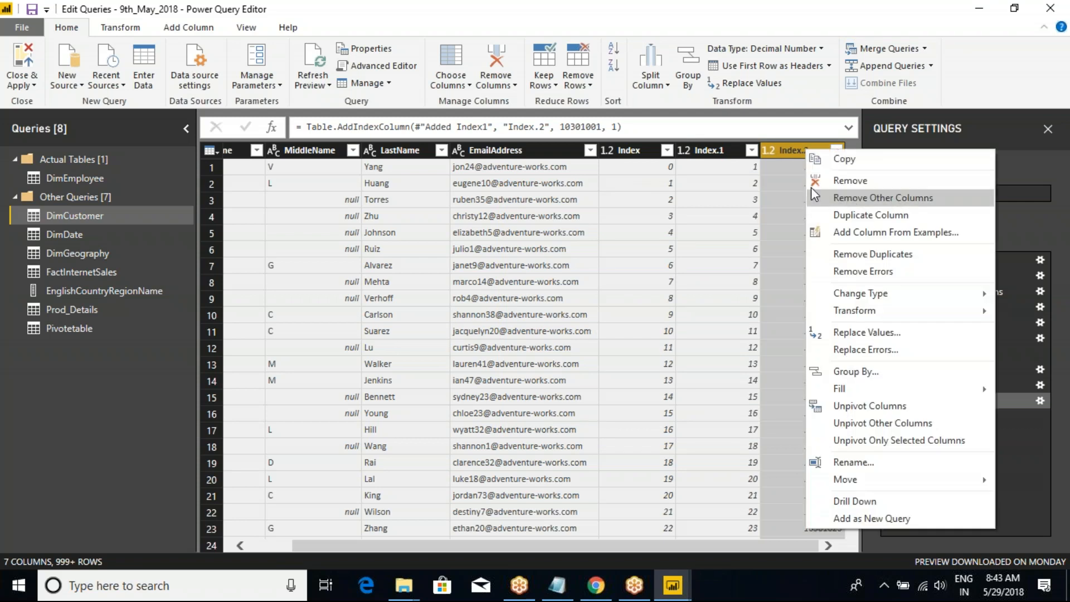
pyautogui.rightClick(780, 155)
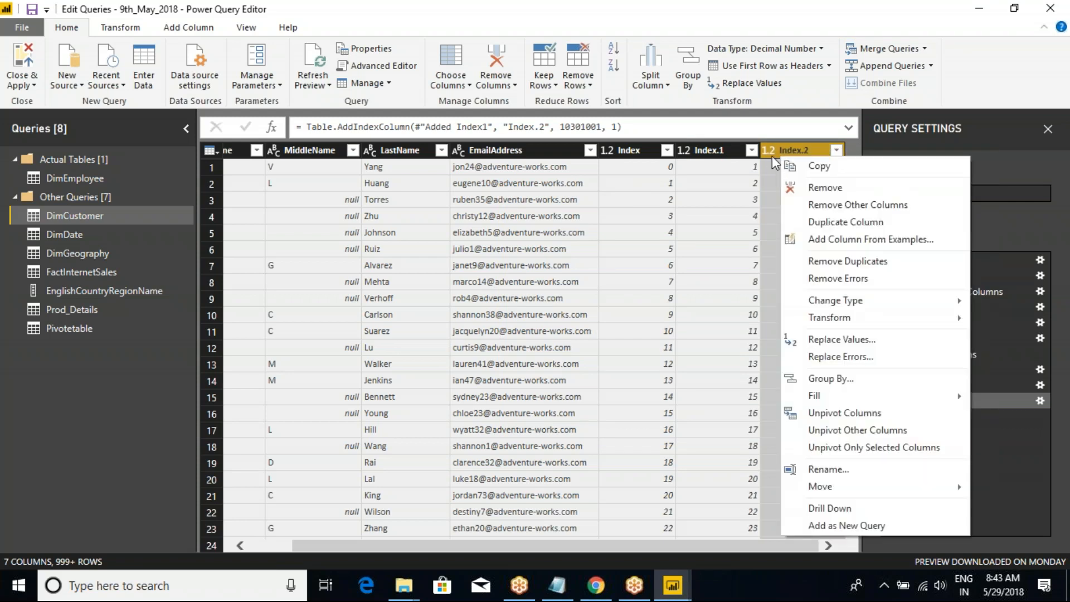
pyautogui.click(771, 169)
pyautogui.moveTo(847, 206); pyautogui.dragTo(832, 156)
pyautogui.click(210, 151)
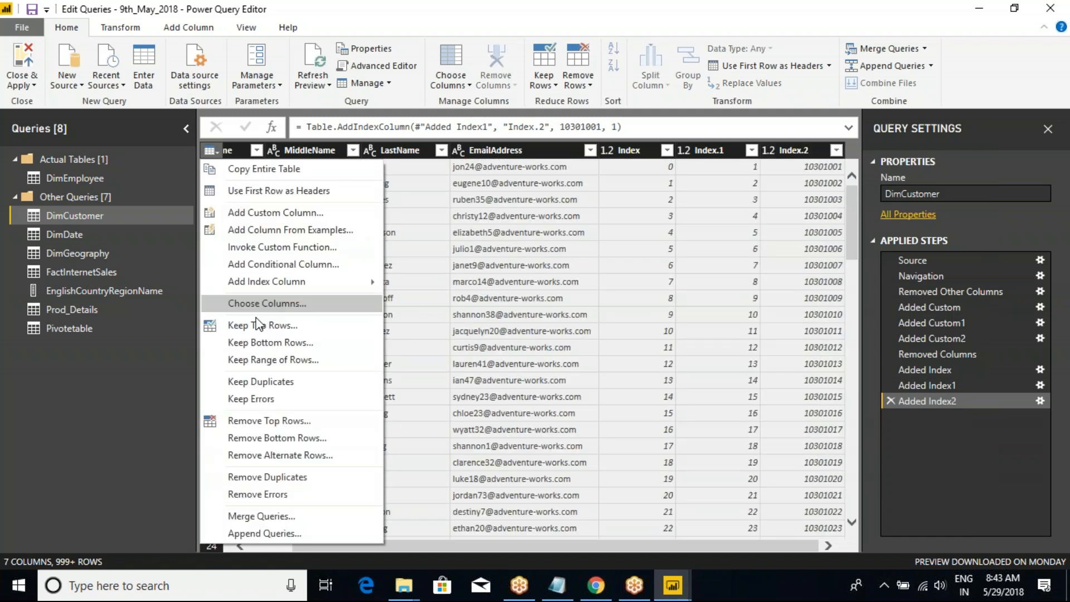
pyautogui.moveTo(269, 284)
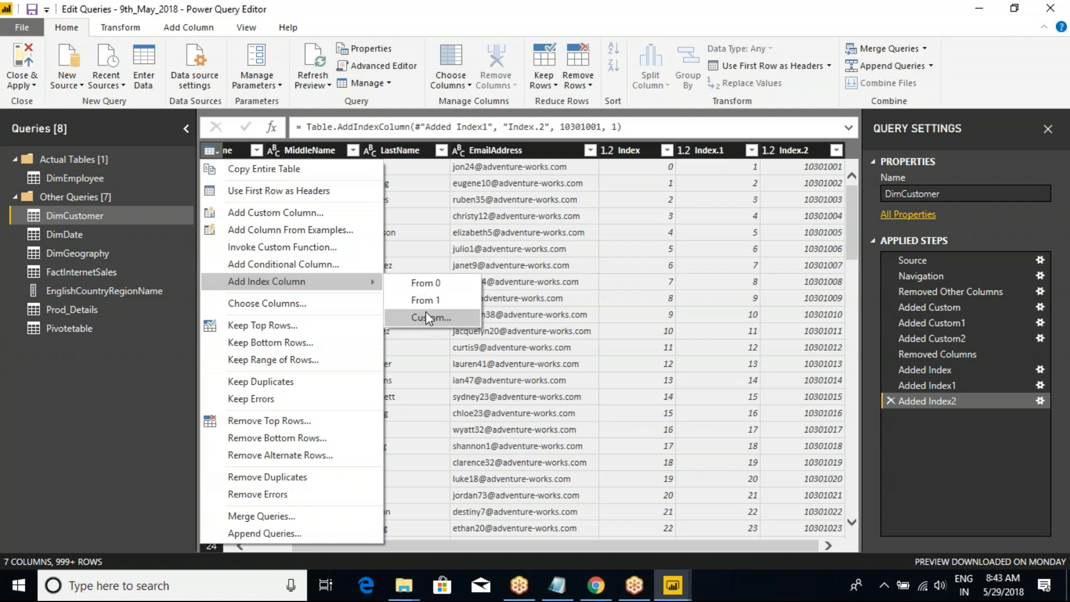
pyautogui.click(789, 154)
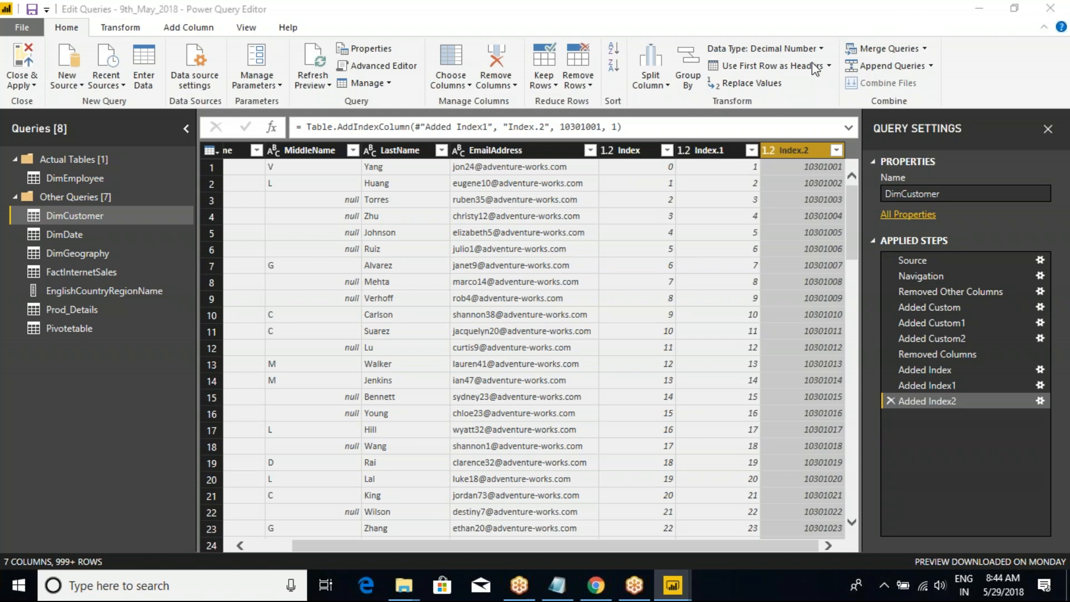
pyautogui.click(222, 171)
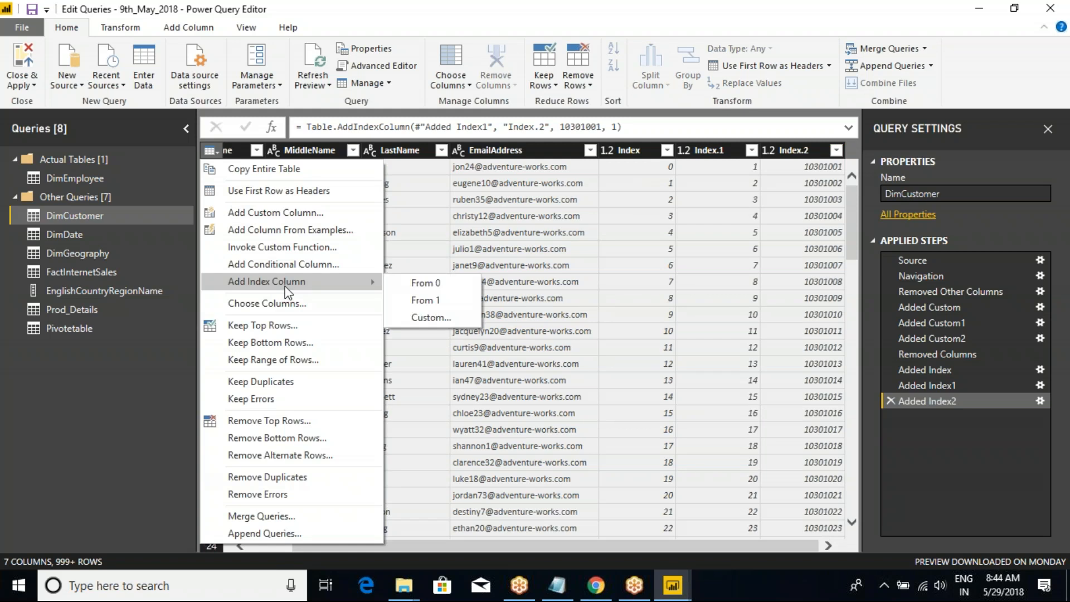
pyautogui.click(387, 20)
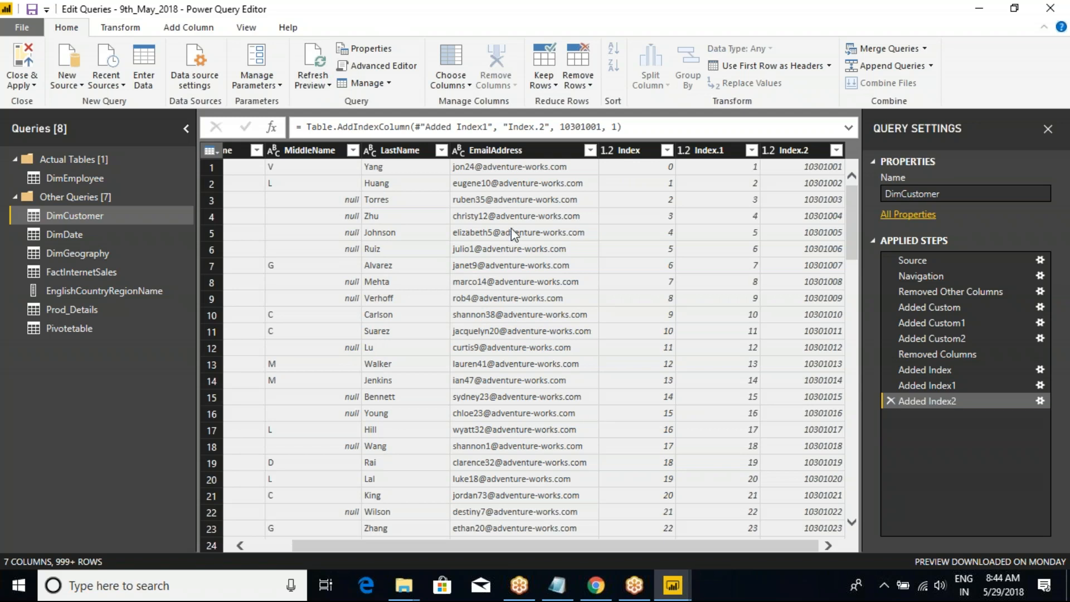
# Step: Remove the Index.2, Index and Index.1 columns from DimCustomer
pyautogui.click(800, 151)
pyautogui.rightClick(800, 152)
pyautogui.click(829, 183)
pyautogui.click(718, 150)
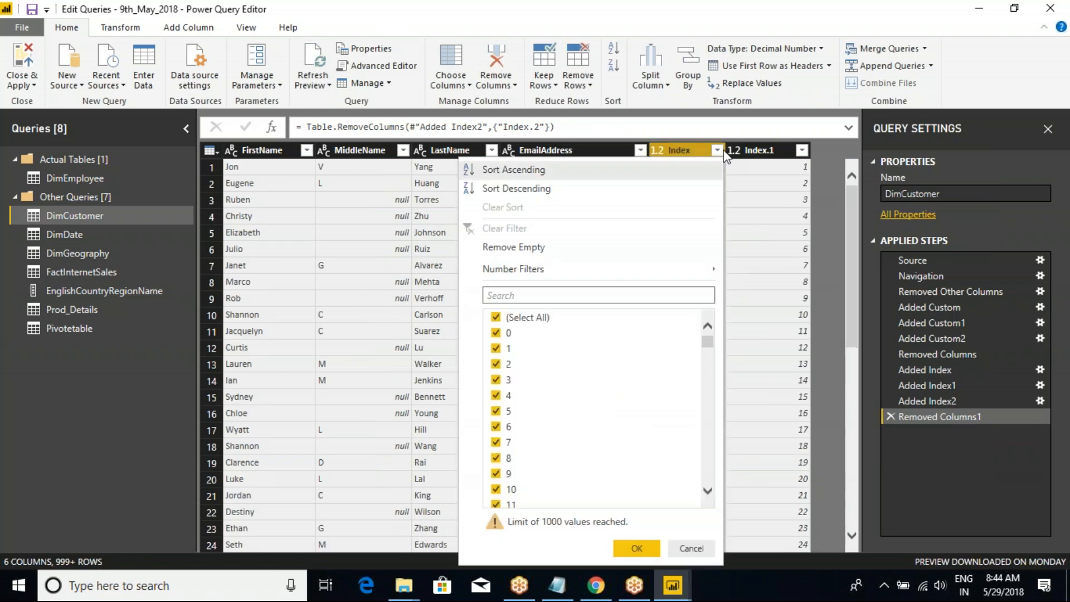
pyautogui.rightClick(694, 155)
pyautogui.click(734, 183)
pyautogui.click(691, 151)
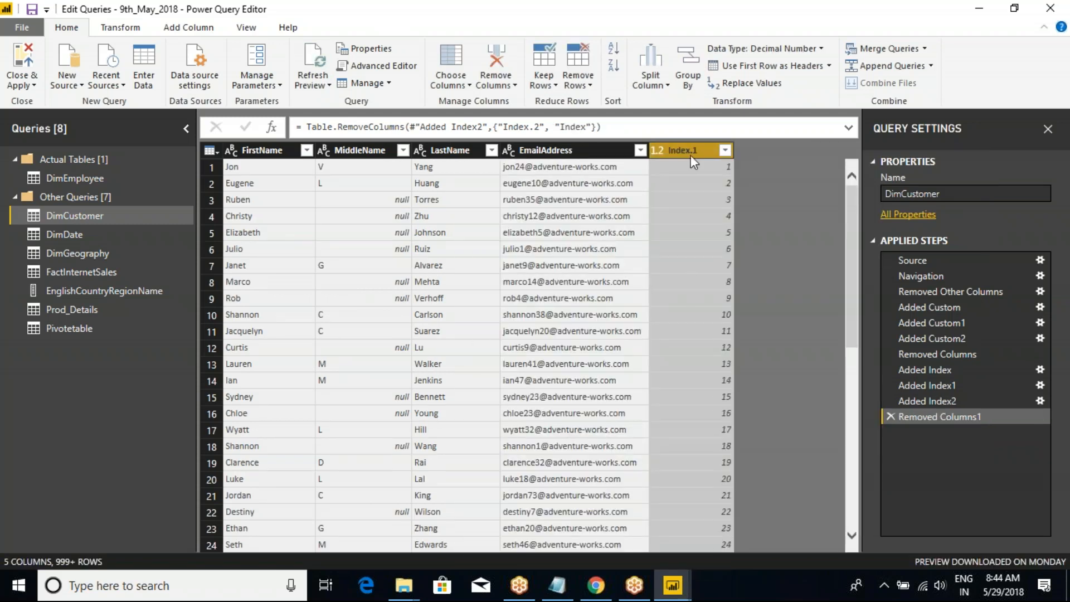
pyautogui.rightClick(690, 149)
pyautogui.click(727, 181)
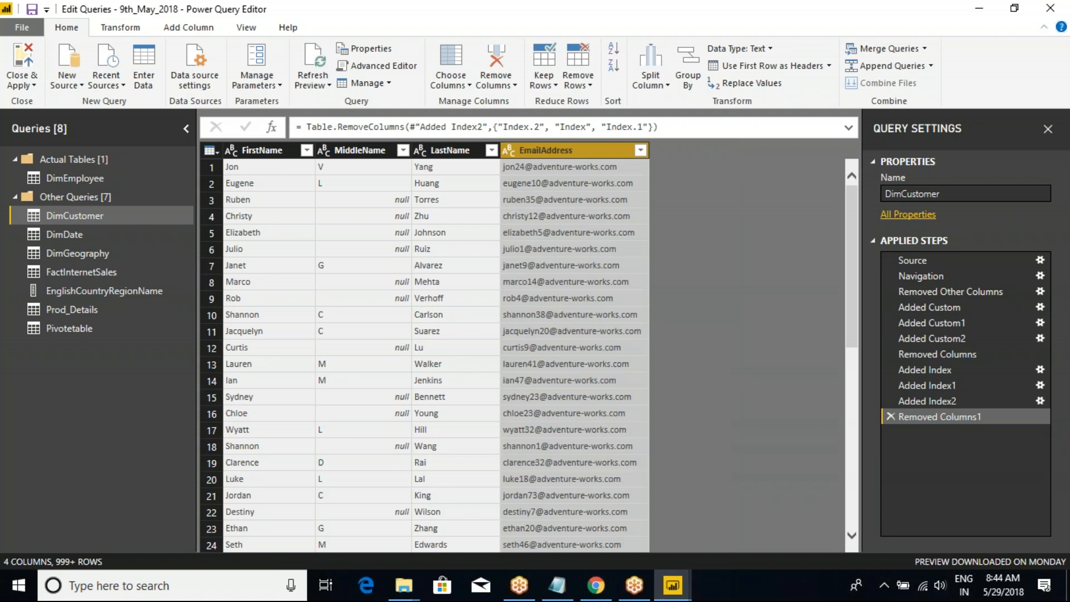
pyautogui.click(216, 155)
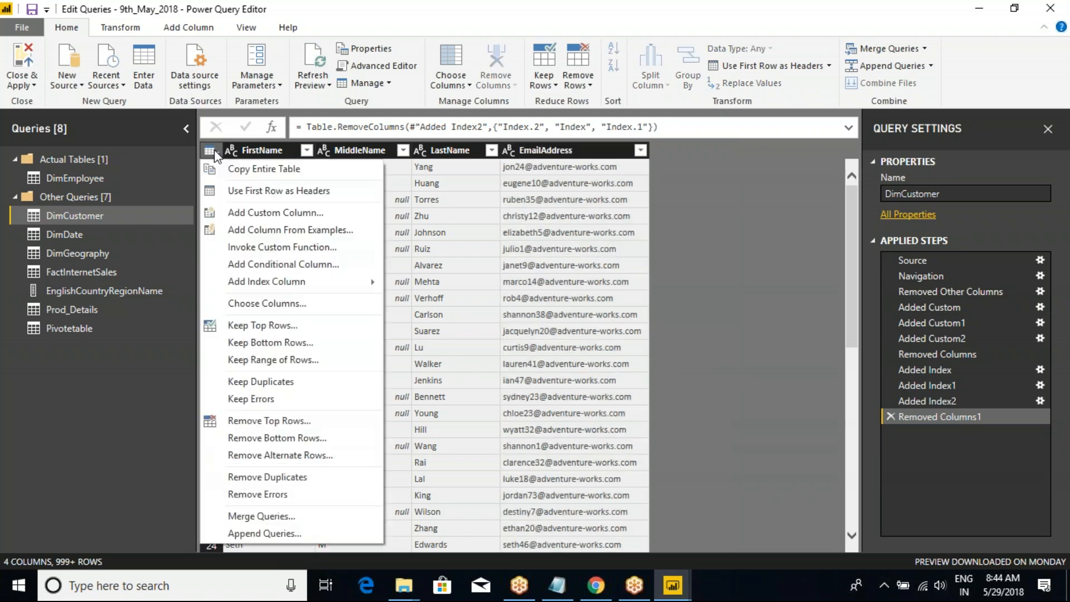
pyautogui.click(275, 299)
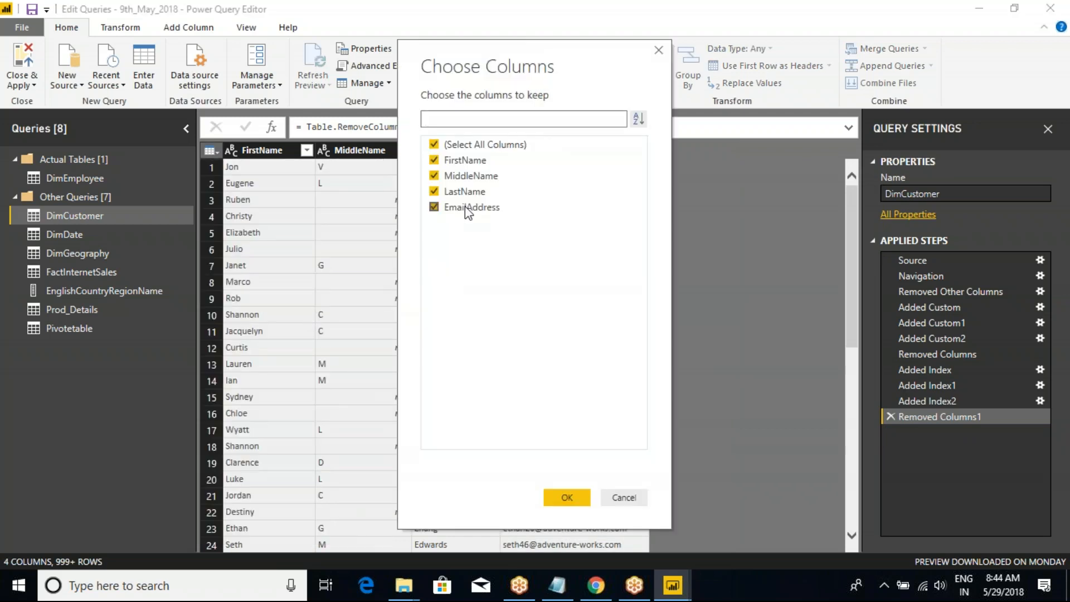
pyautogui.click(438, 146)
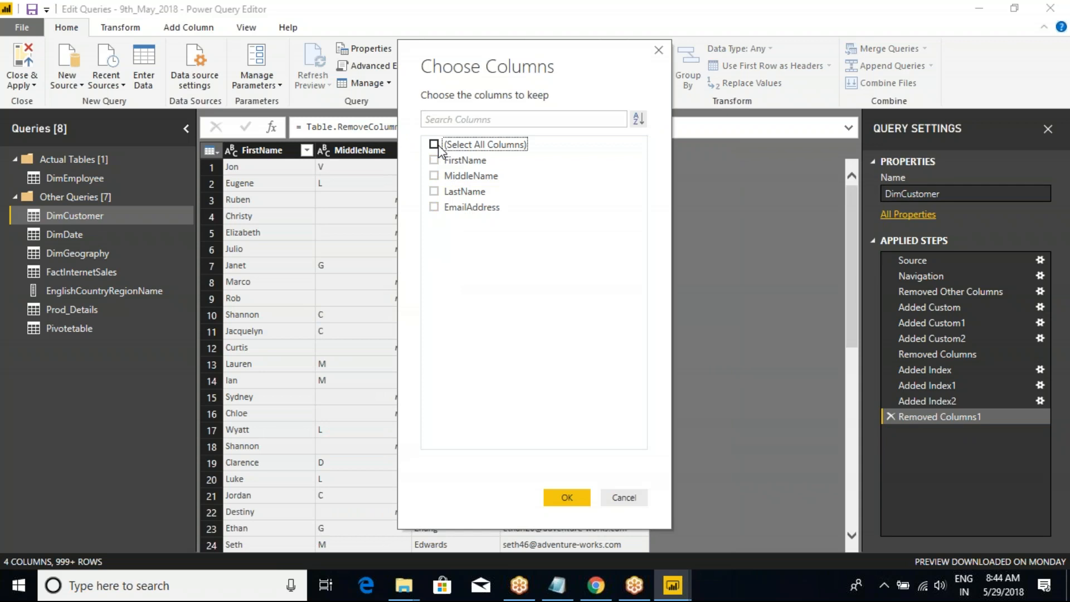
pyautogui.click(623, 498)
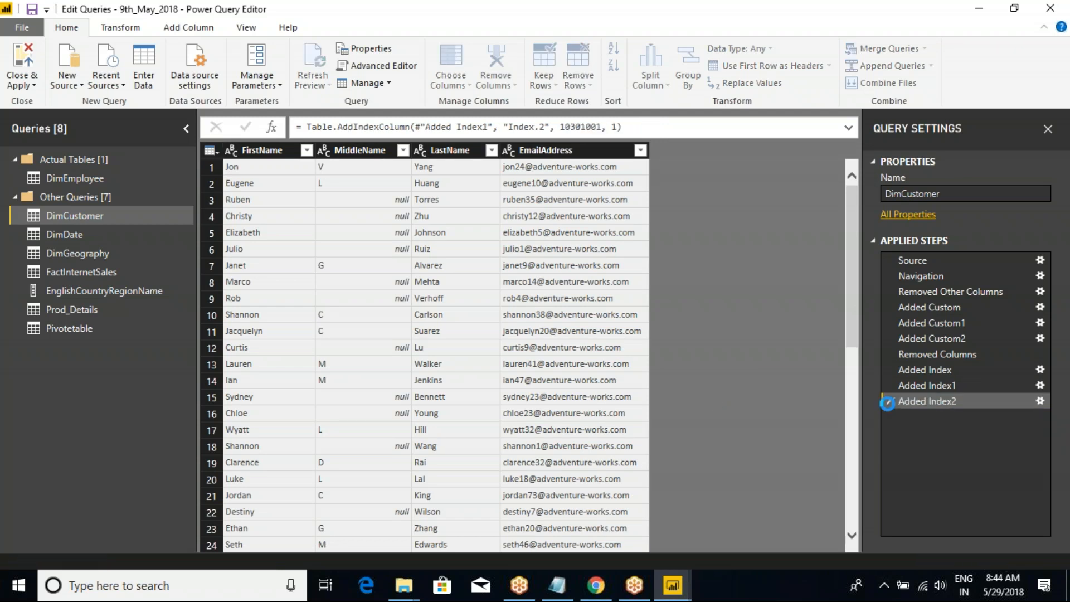
# Step: Delete every applied step after Navigation in the DimCustomer query to restore its original columns
pyautogui.click(891, 416)
pyautogui.click(891, 401)
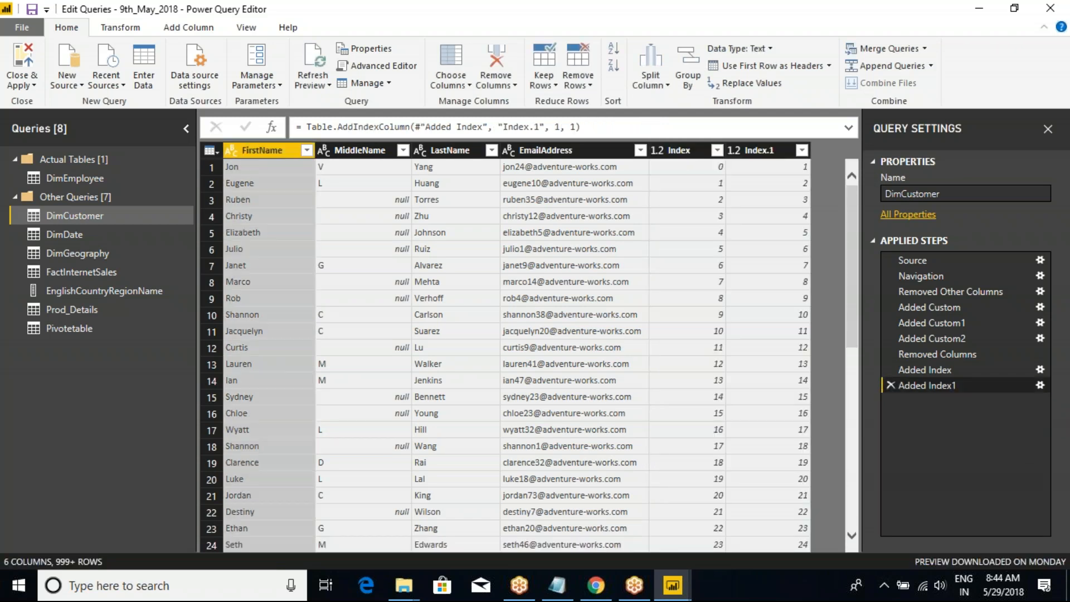
pyautogui.click(892, 386)
pyautogui.click(891, 370)
pyautogui.click(892, 354)
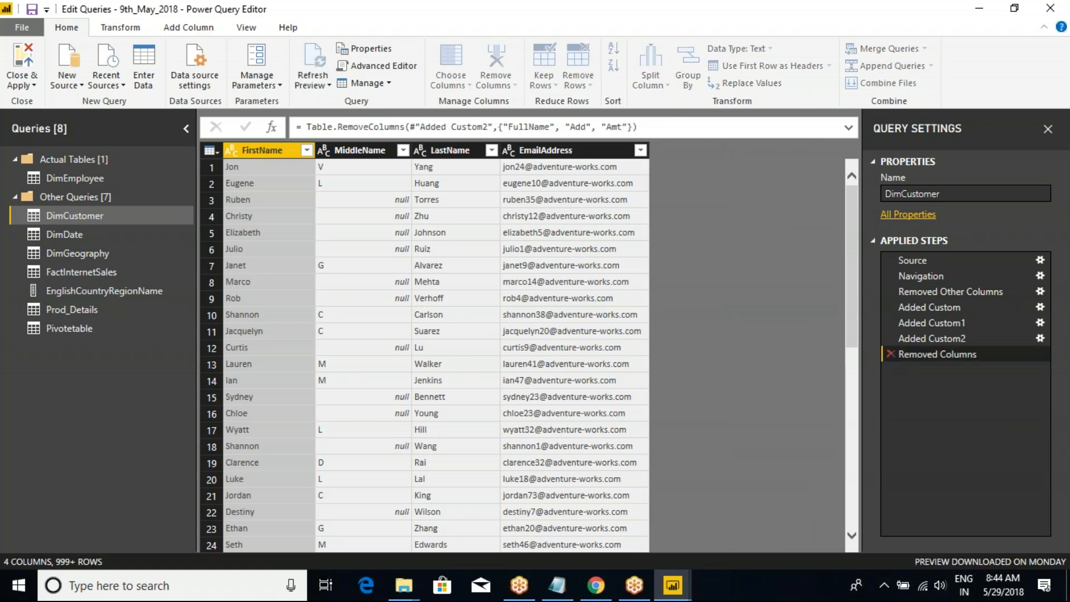
pyautogui.click(891, 339)
pyautogui.click(894, 322)
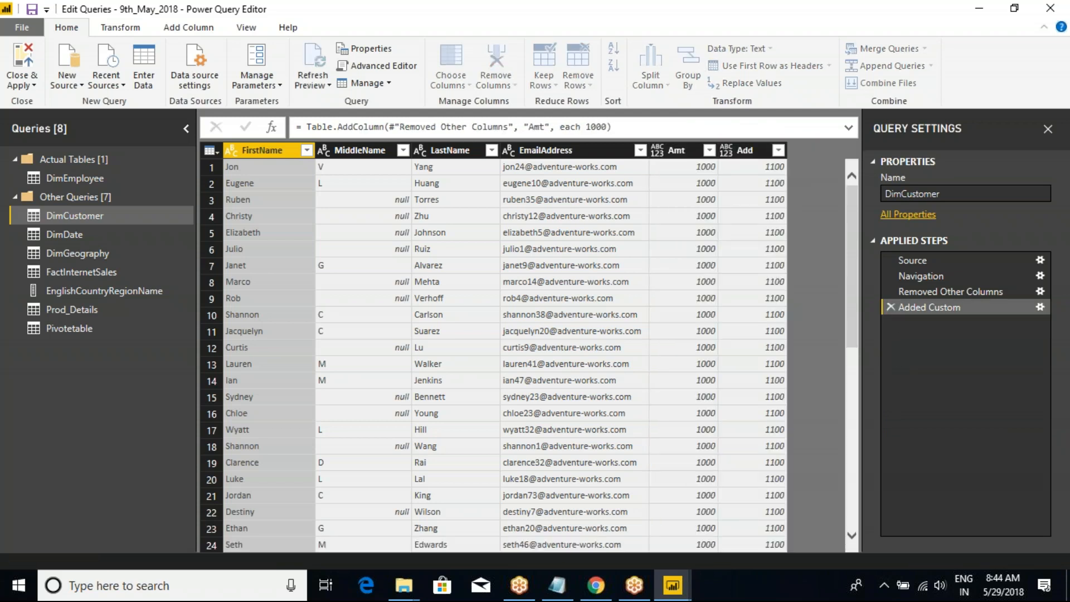
pyautogui.click(890, 306)
pyautogui.click(890, 291)
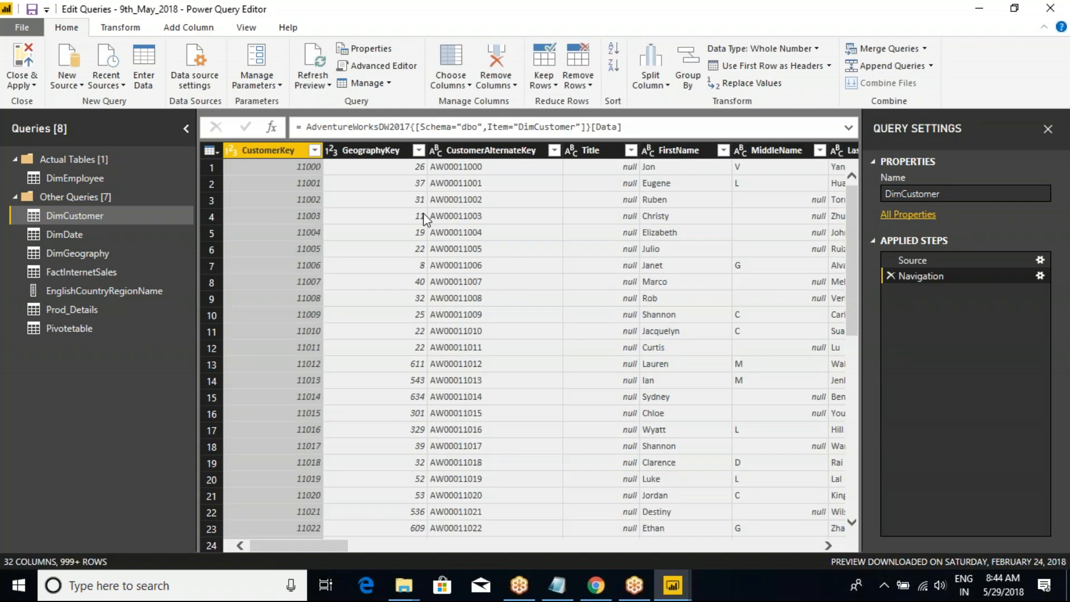
# Step: Choose only the CustomerKey, MaritalStatus, Gender and YearlyIncome columns to keep in DimCustomer
pyautogui.click(211, 151)
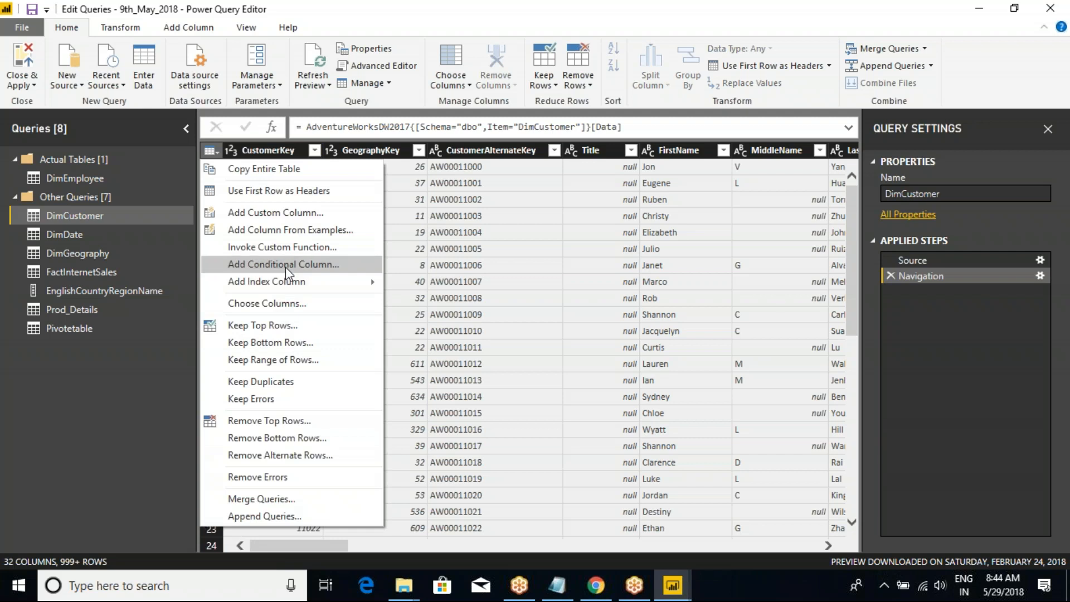
pyautogui.click(292, 303)
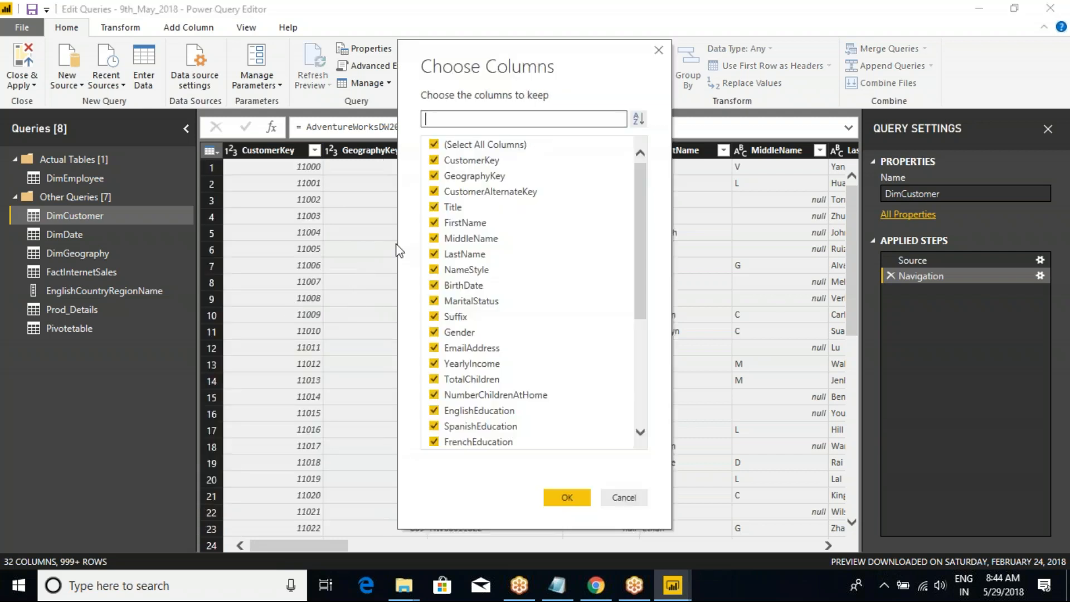
pyautogui.click(434, 144)
pyautogui.click(434, 160)
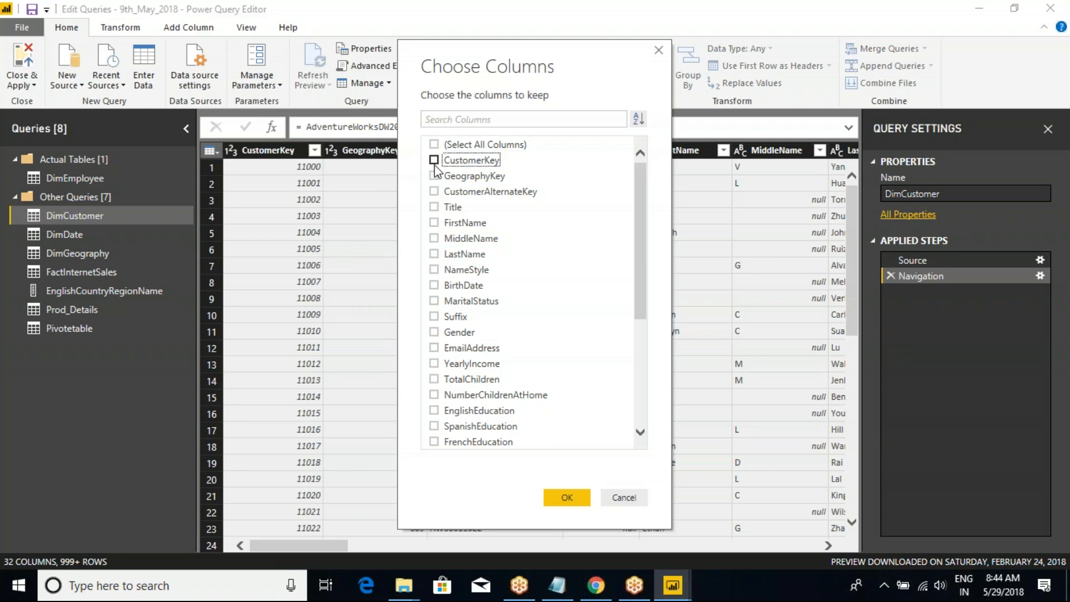
pyautogui.click(434, 301)
pyautogui.click(434, 332)
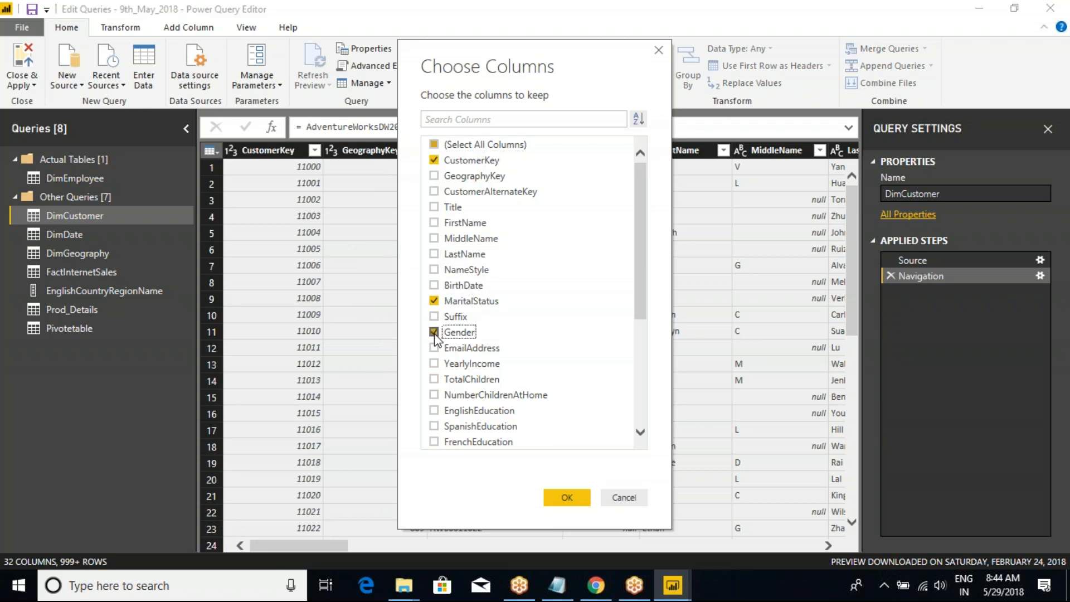
pyautogui.click(434, 348)
pyautogui.click(433, 348)
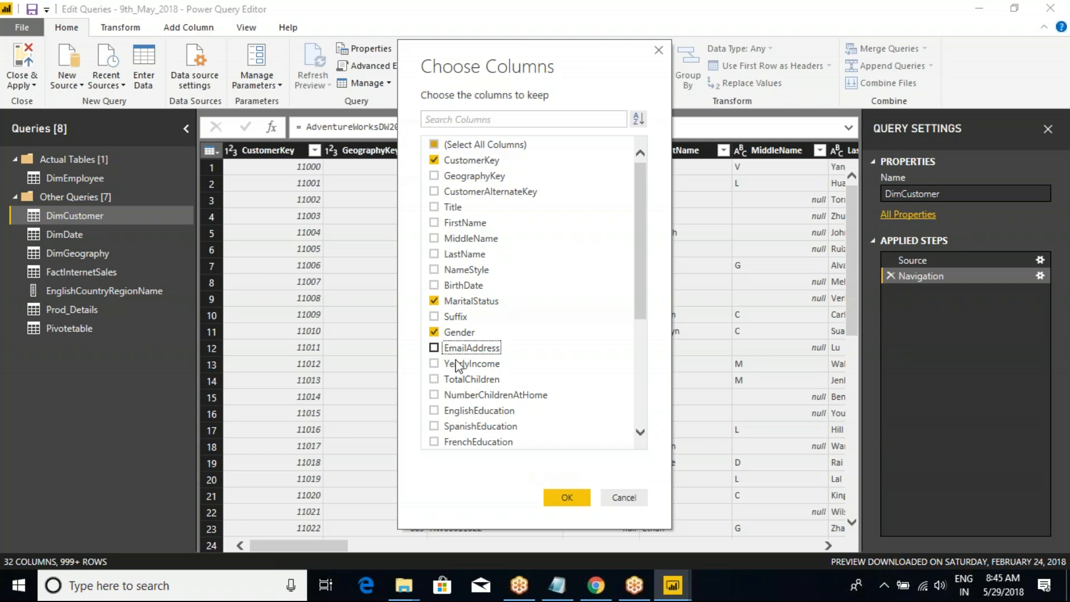
pyautogui.click(434, 364)
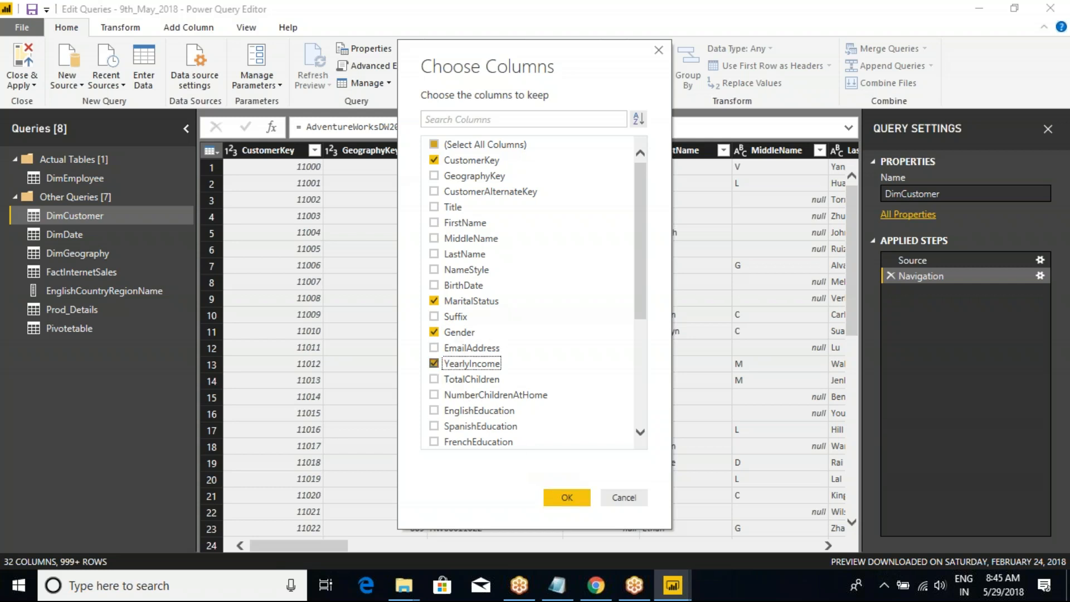
pyautogui.click(567, 497)
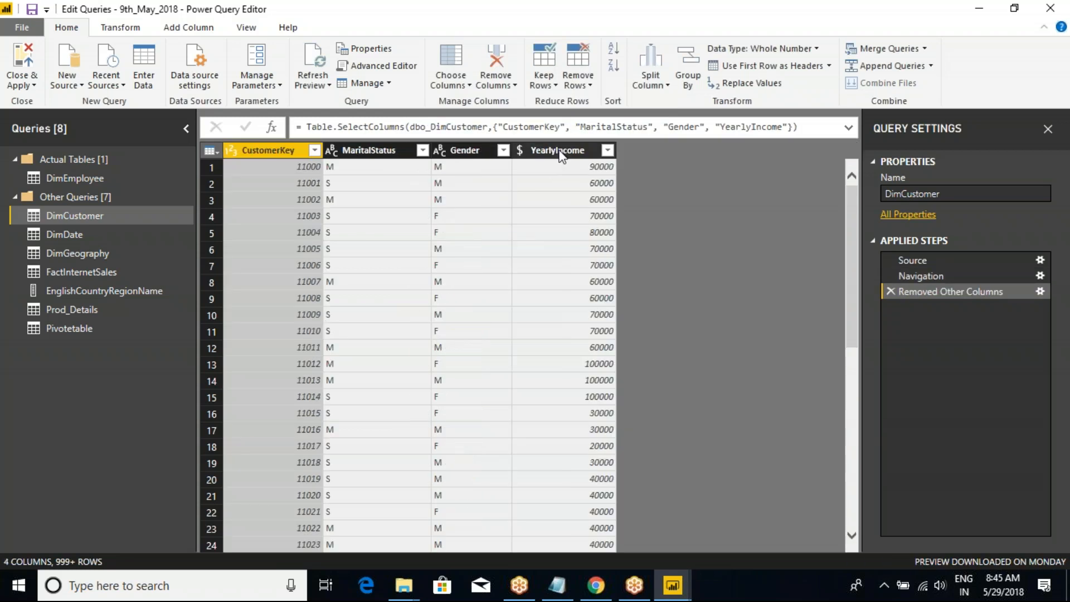
pyautogui.click(557, 151)
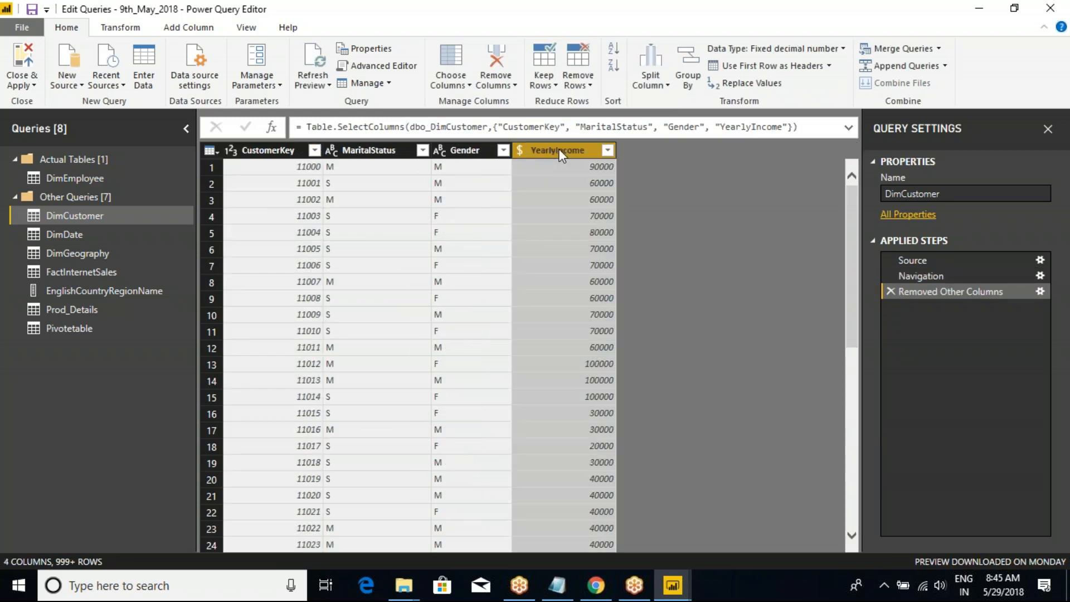
pyautogui.hotkey('ctrl', '2')
pyautogui.moveTo(616, 143)
pyautogui.mouseDown()
pyautogui.moveTo(712, 322)
pyautogui.moveTo(728, 557)
pyautogui.mouseUp()
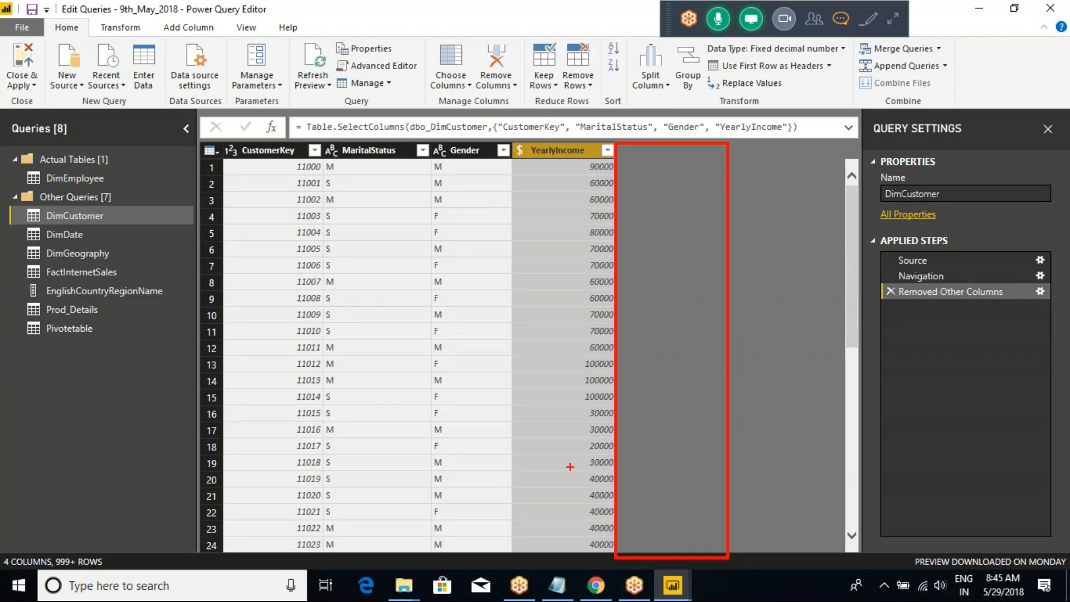
pyautogui.moveTo(417, 136); pyautogui.dragTo(503, 546)
pyautogui.moveTo(485, 133)
pyautogui.mouseDown()
pyautogui.moveTo(521, 66)
pyautogui.moveTo(763, 149)
pyautogui.mouseUp()
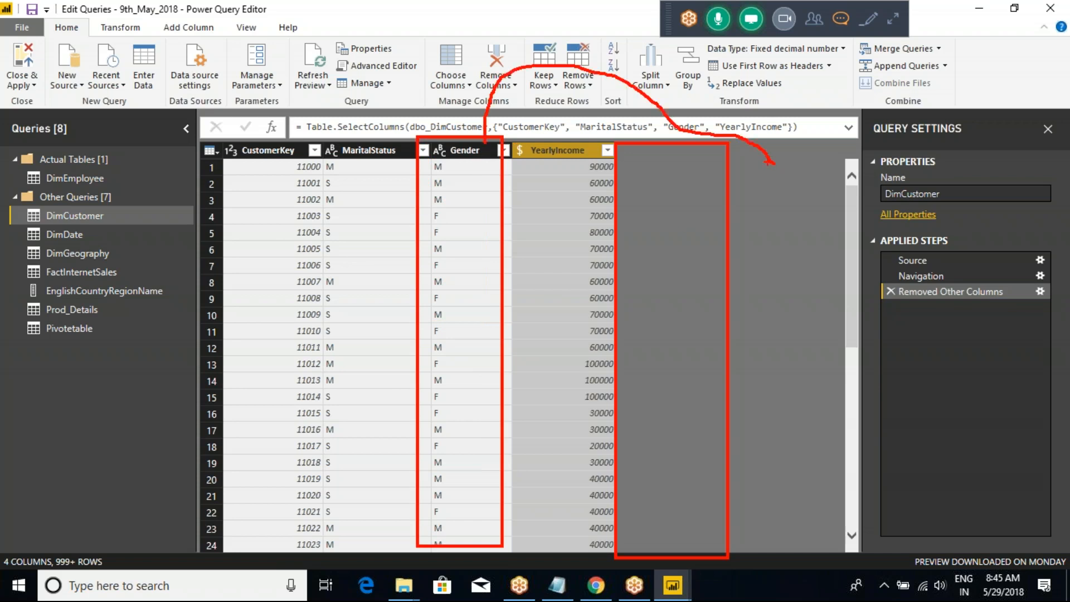
pyautogui.moveTo(616, 132); pyautogui.dragTo(470, 165)
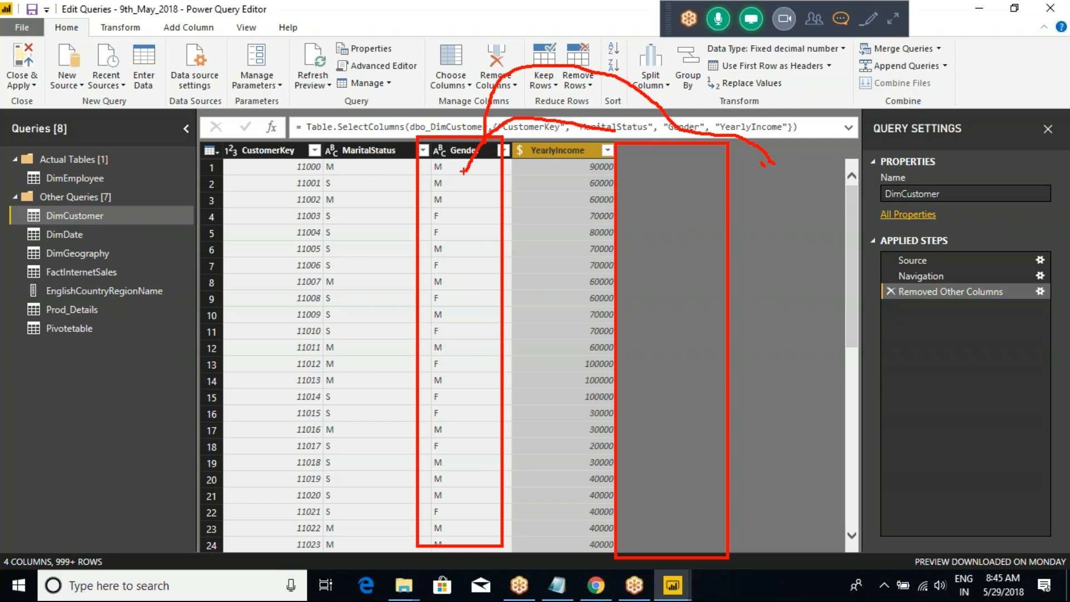
pyautogui.press('Escape')
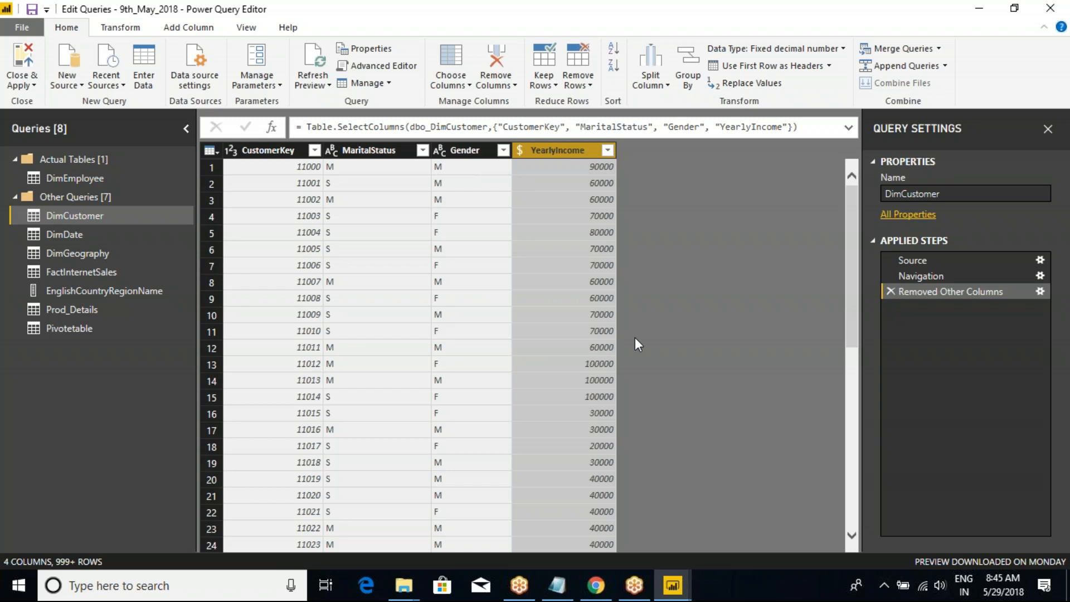
pyautogui.click(454, 151)
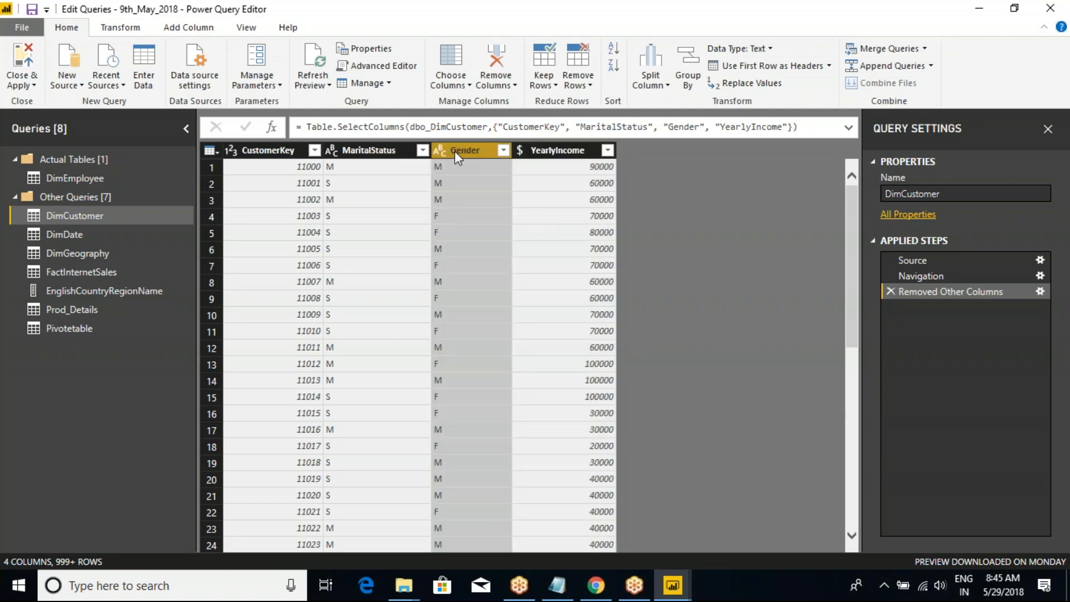
pyautogui.click(568, 149)
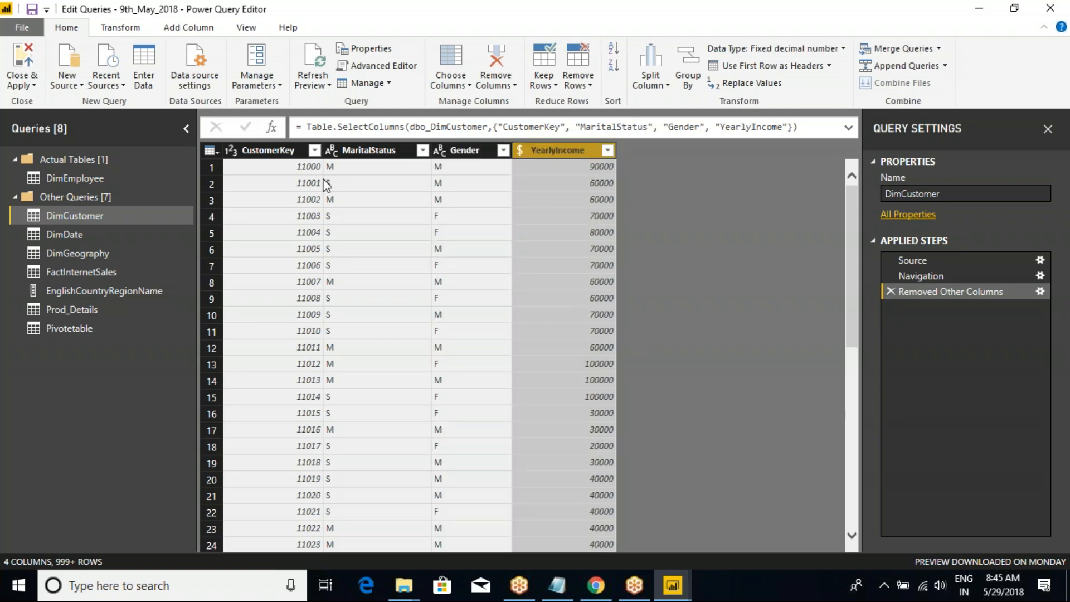
# Step: Start a conditional column named Gender_New with a rule testing whether Gender equals M
pyautogui.click(210, 150)
pyautogui.click(280, 303)
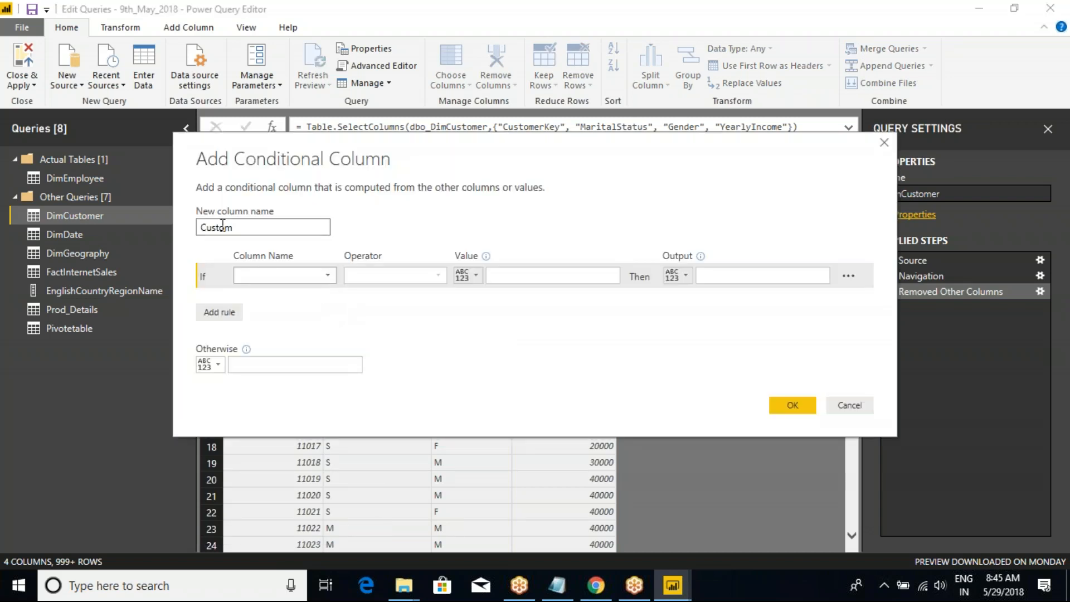
pyautogui.write('Gender_New')
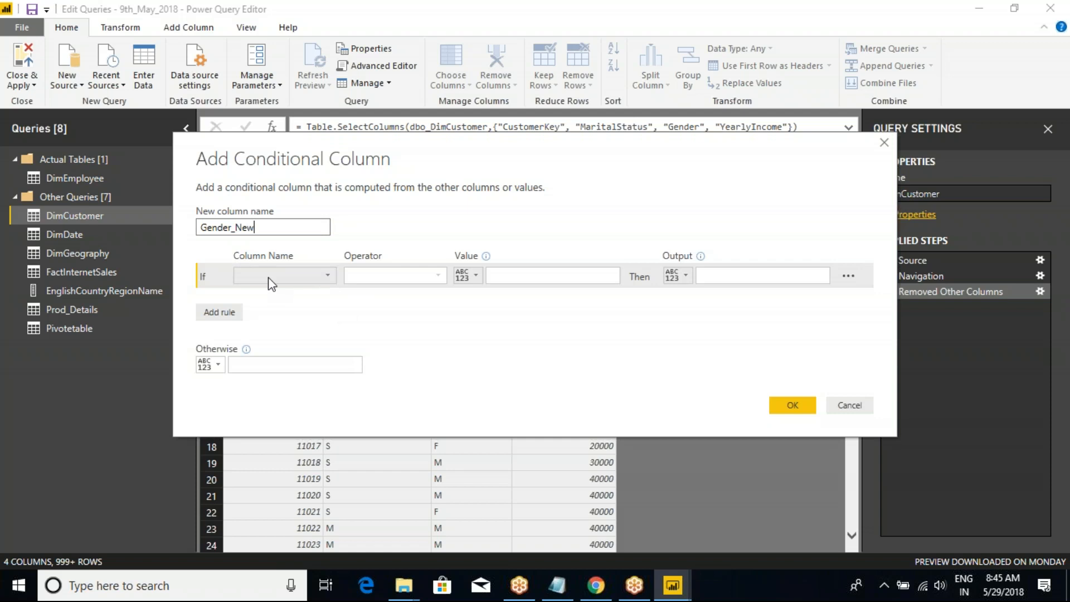
pyautogui.click(267, 277)
pyautogui.click(259, 323)
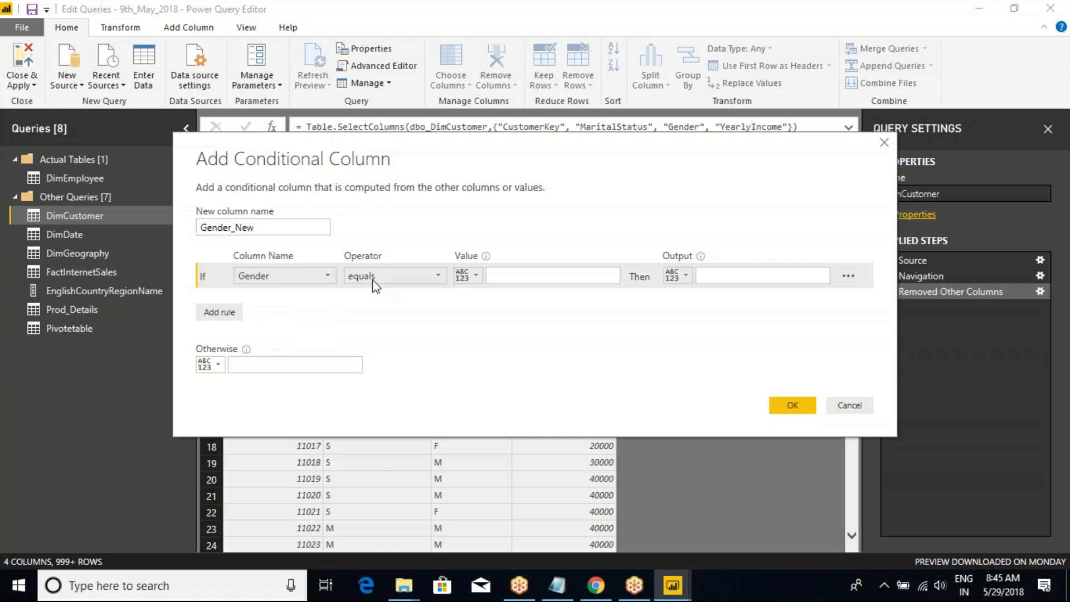
pyautogui.click(426, 270)
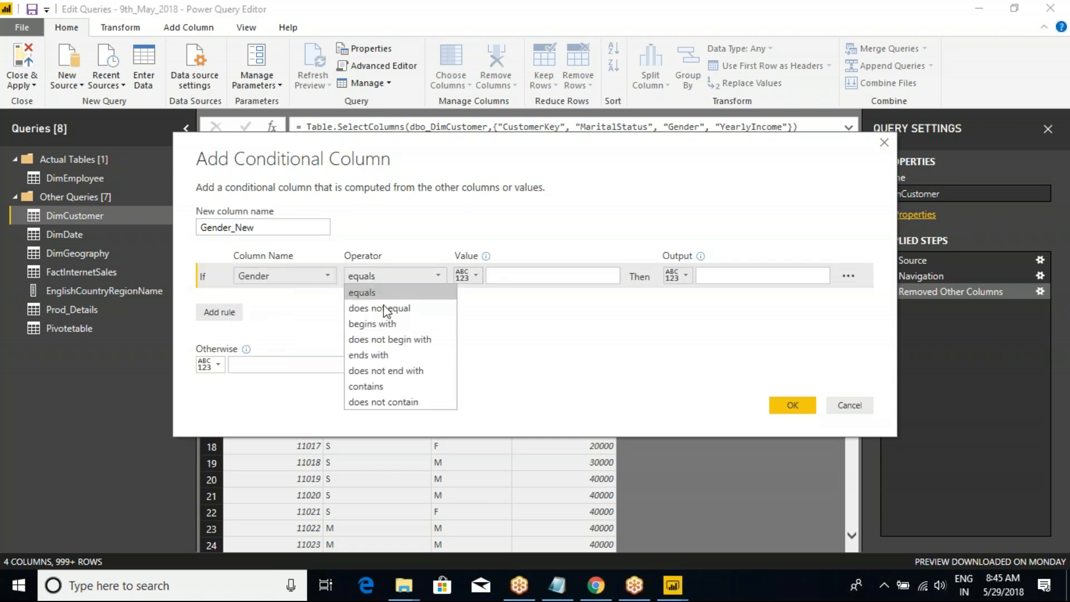
pyautogui.click(420, 279)
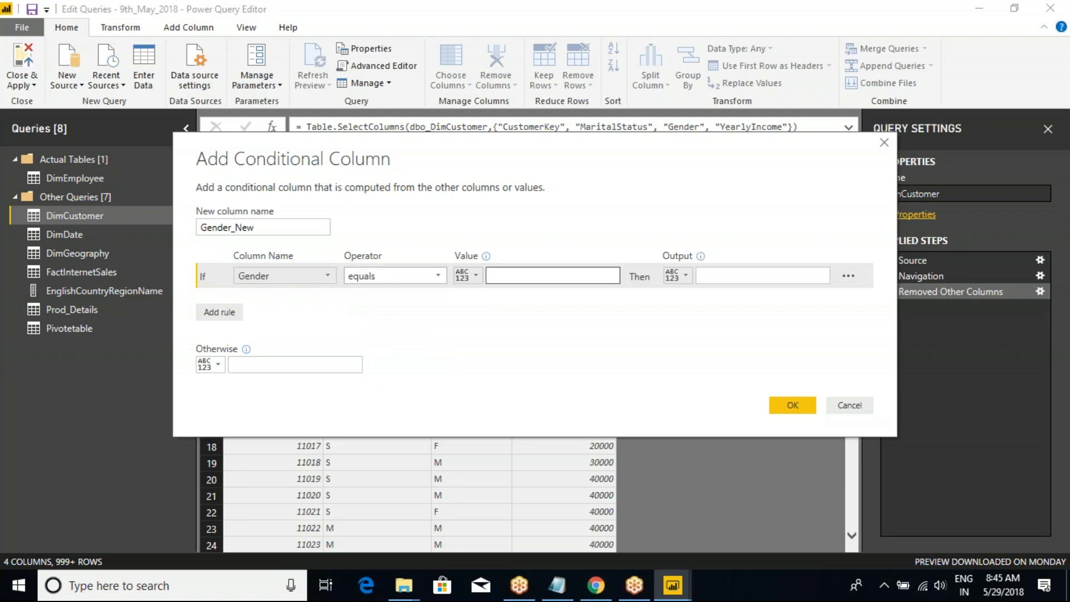
pyautogui.click(518, 275)
pyautogui.write('M')
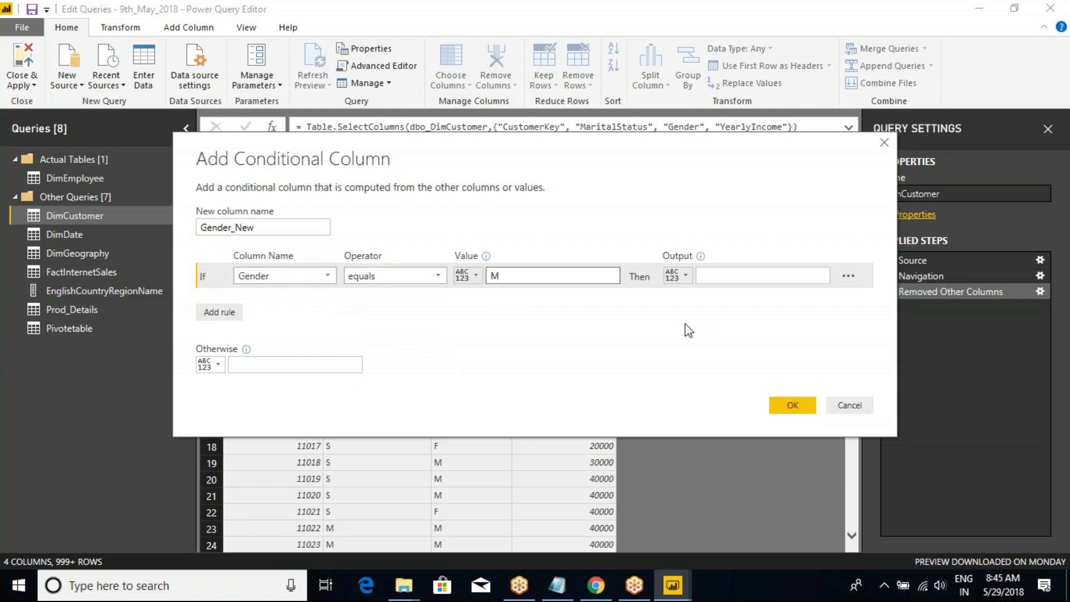
# Step: Set the rule's output to Male and the otherwise value to NA, and create the Gender_New column
pyautogui.click(735, 276)
pyautogui.write('male')
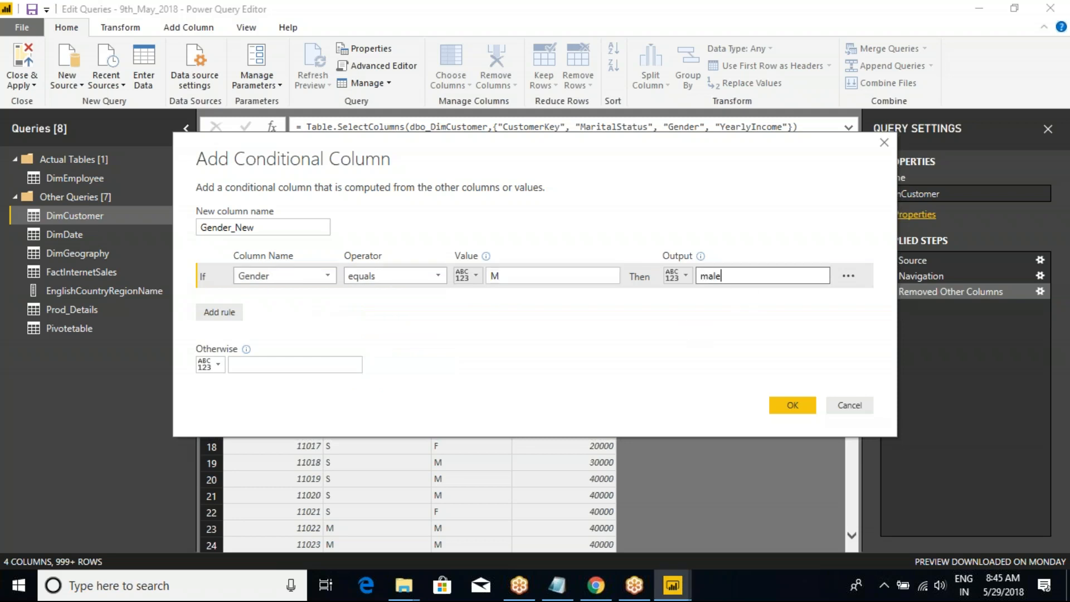
pyautogui.press('BackSpace')
pyautogui.press('BackSpace')
pyautogui.press('BackSpace')
pyautogui.write('Male')
pyautogui.click(270, 365)
pyautogui.write('NA')
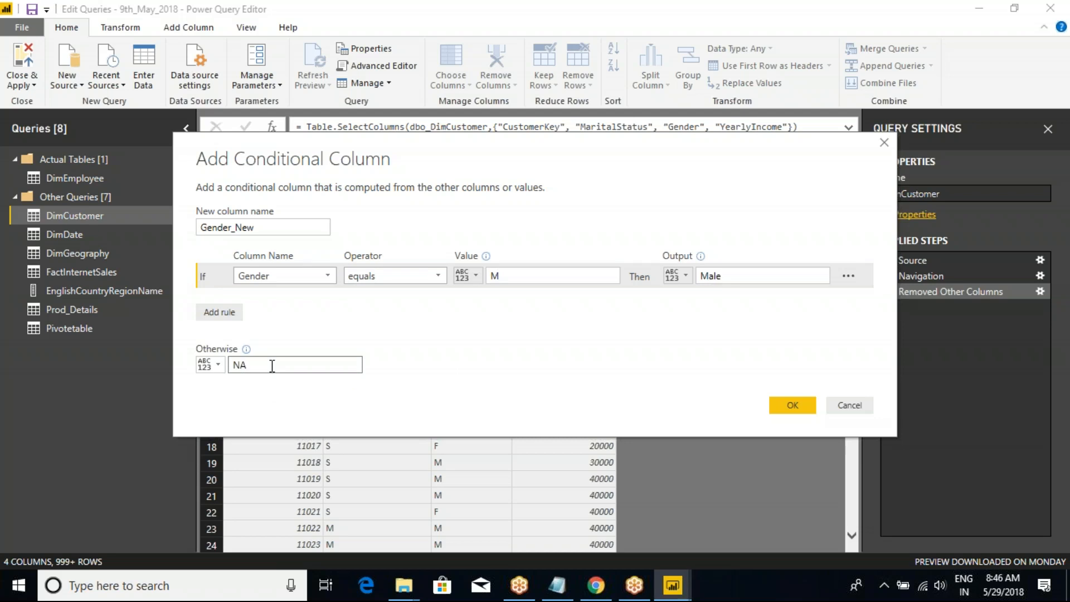
pyautogui.click(793, 405)
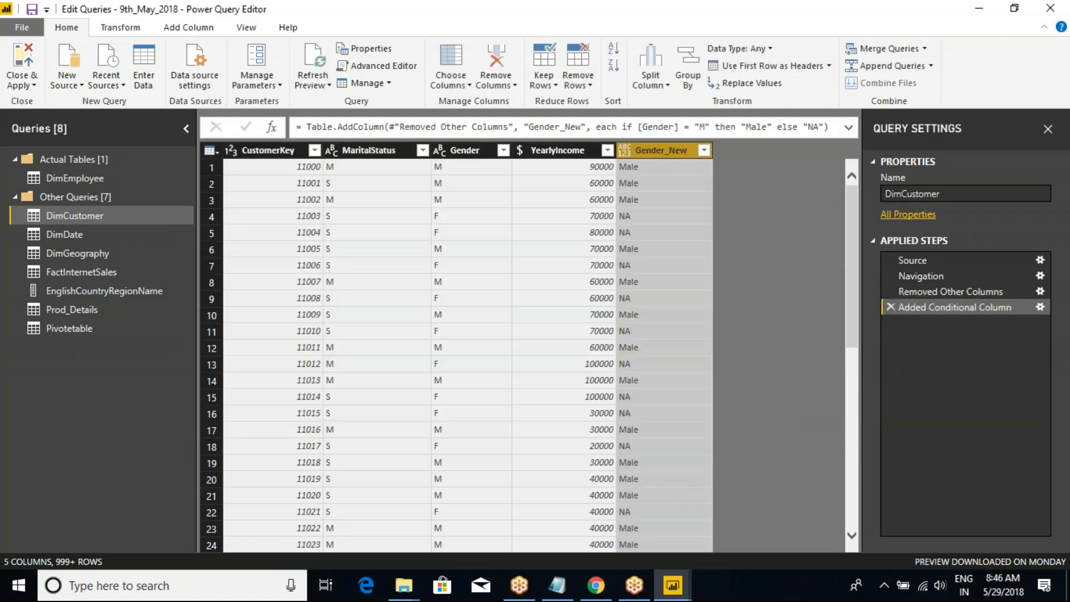
# Step: Compare the Gender and Gender_New values in rows 1 and 4 to check the rule
pyautogui.click(453, 168)
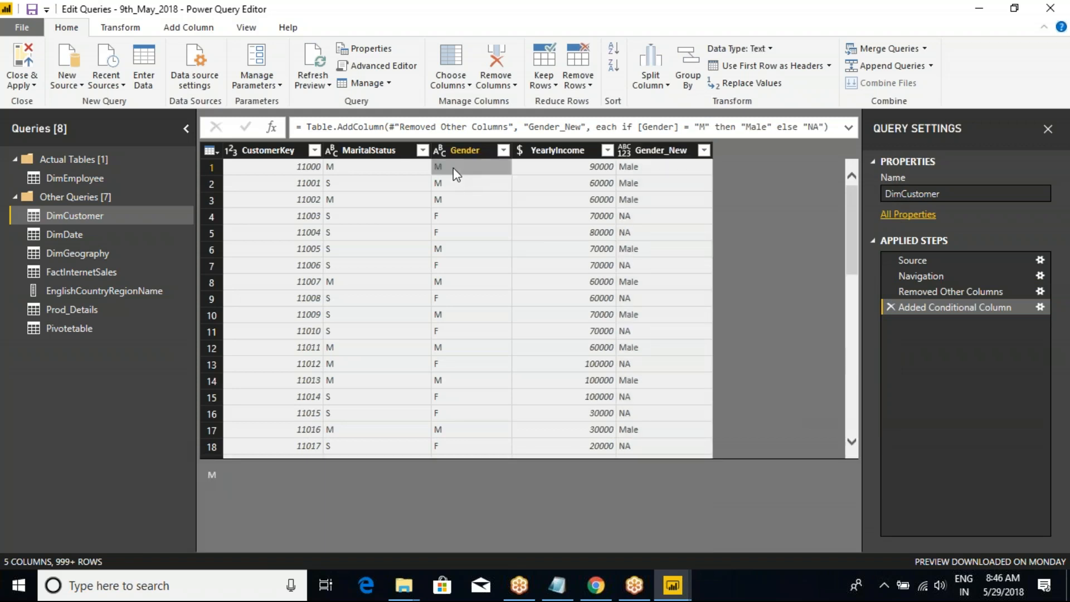
pyautogui.click(668, 169)
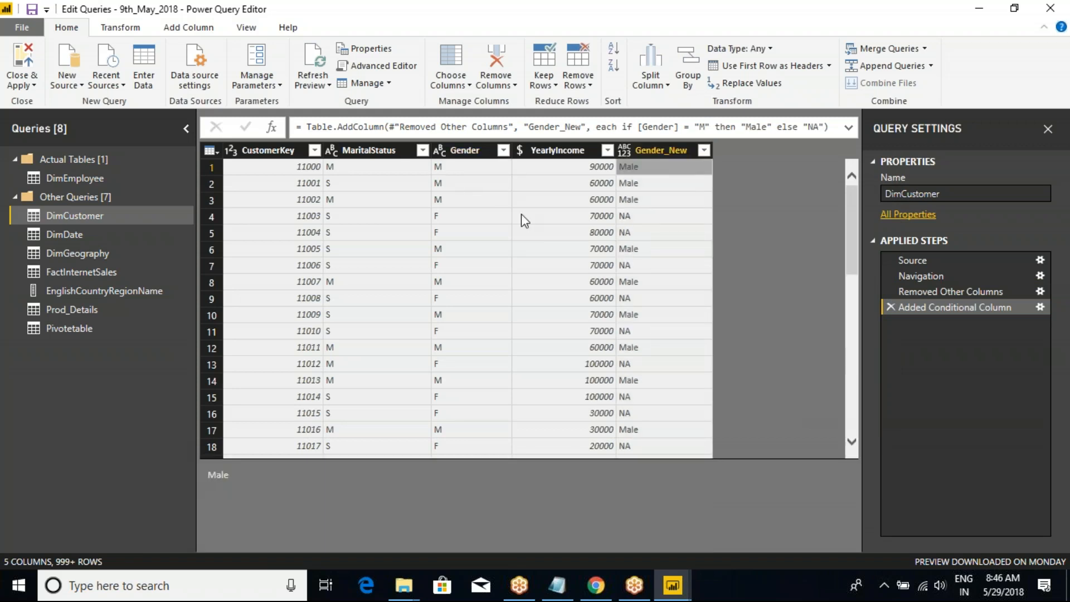
pyautogui.click(454, 223)
pyautogui.click(635, 218)
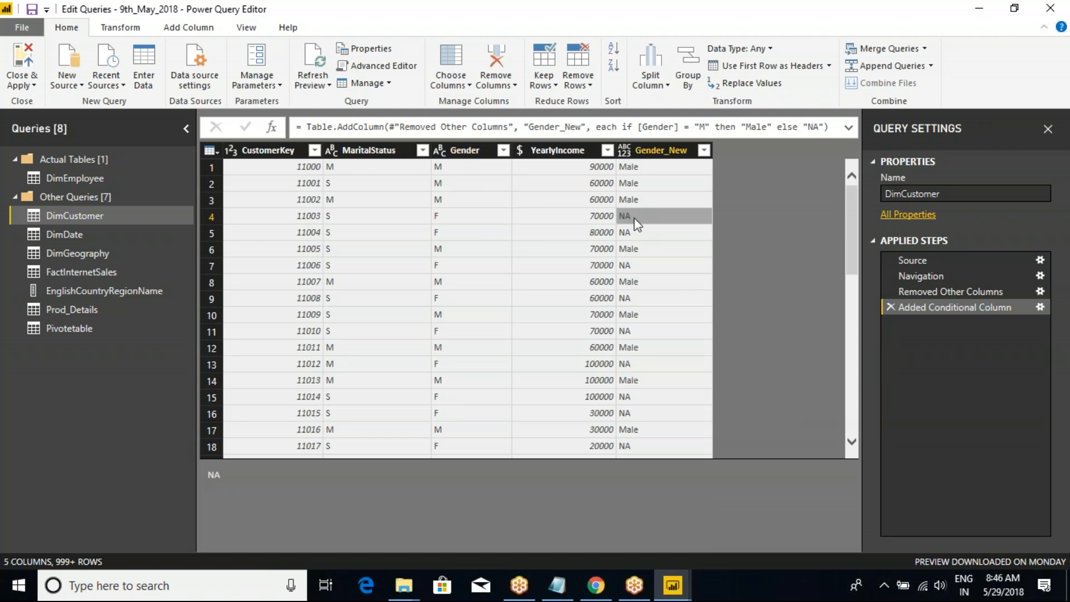
pyautogui.click(467, 223)
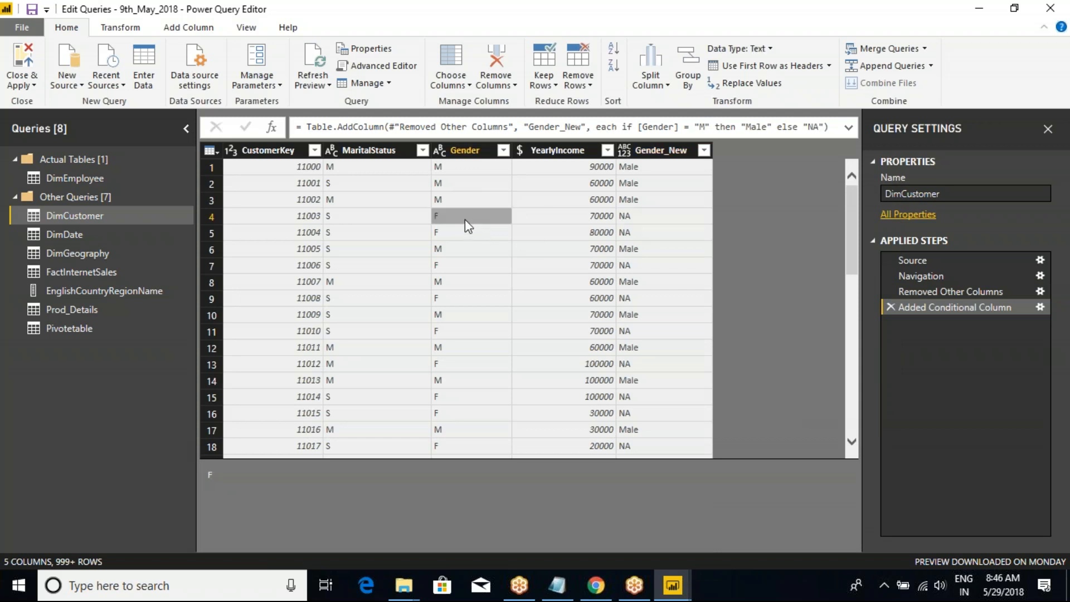
# Step: Open the settings of the Added Conditional Column step that creates Gender_New
pyautogui.click(659, 154)
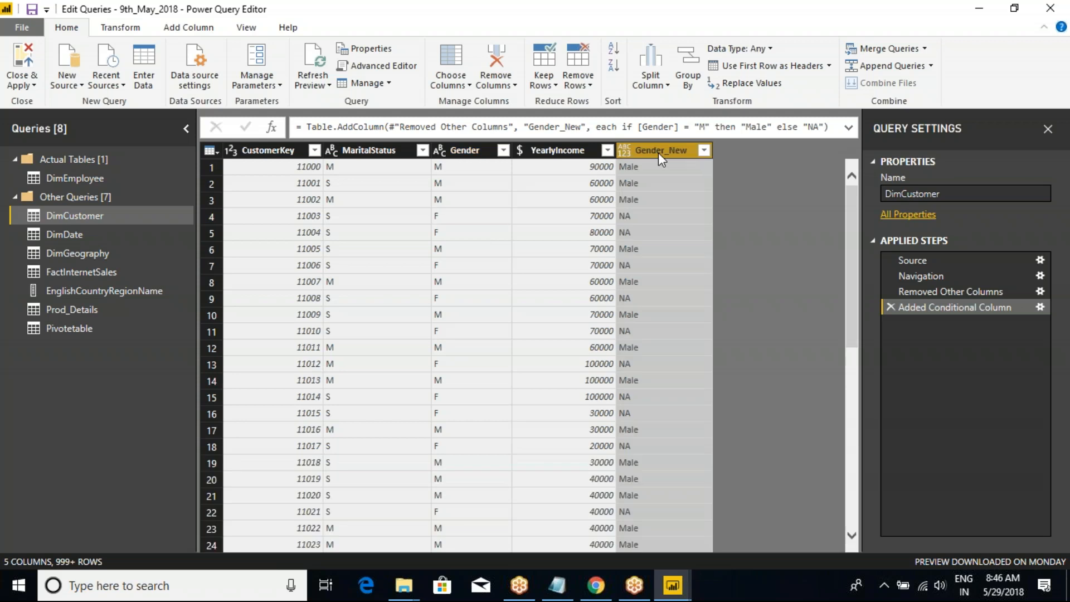
pyautogui.click(1040, 307)
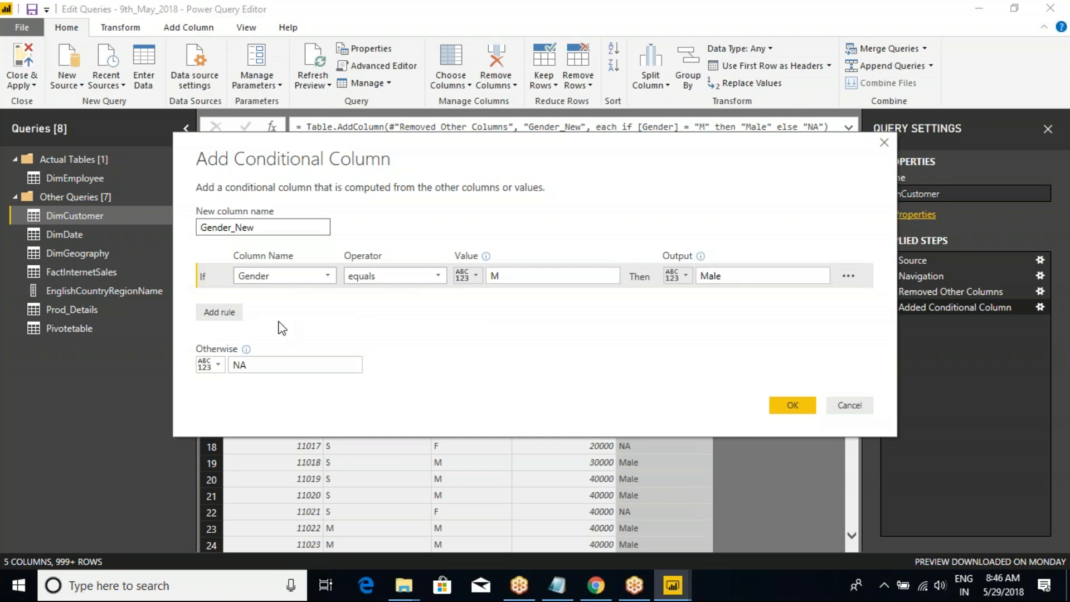
pyautogui.click(217, 315)
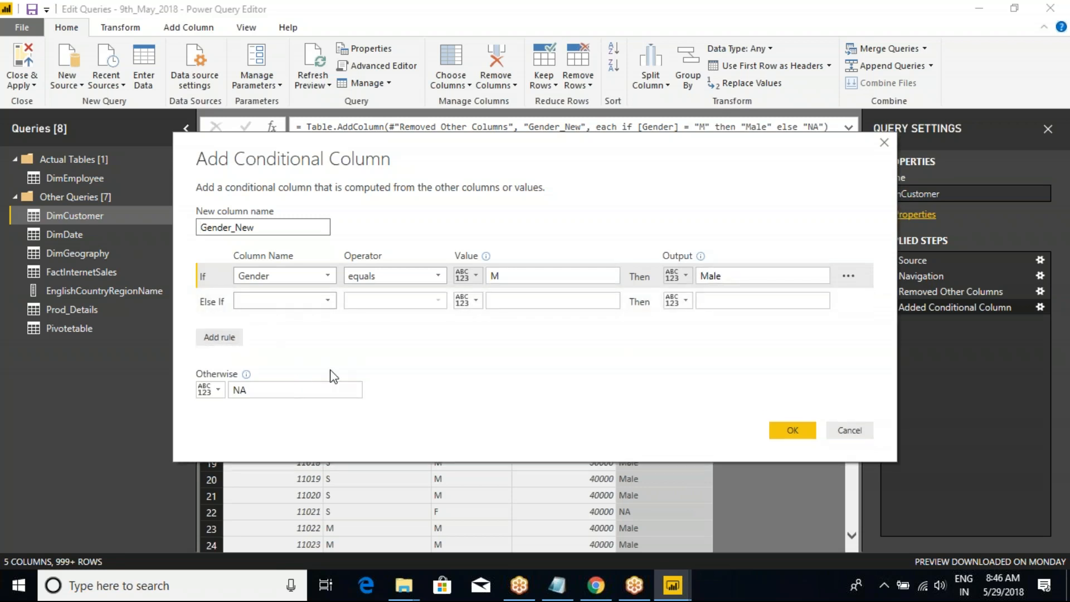
pyautogui.click(272, 303)
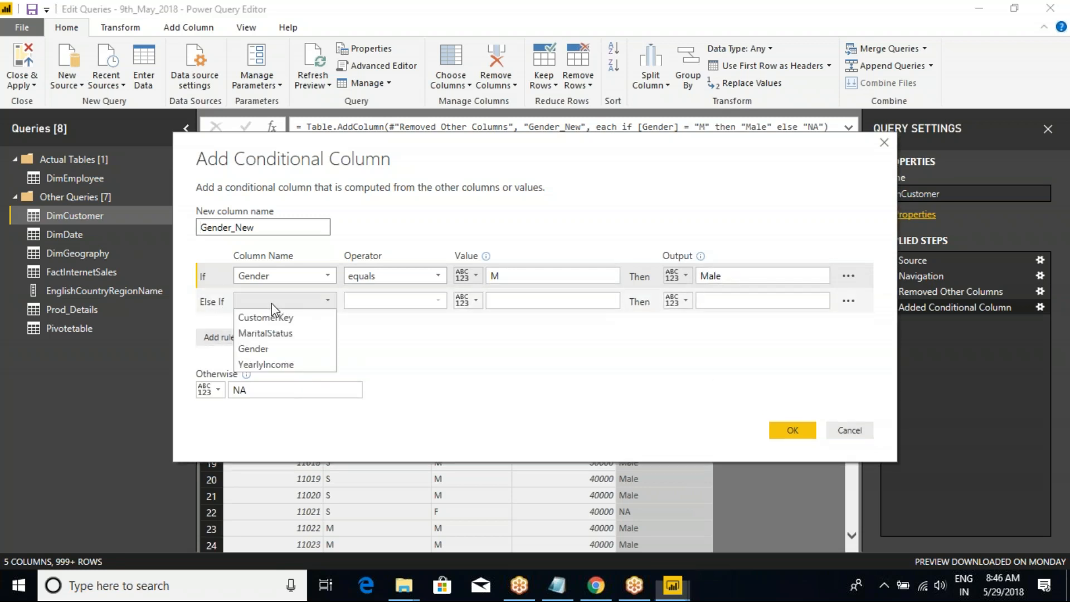
pyautogui.click(357, 337)
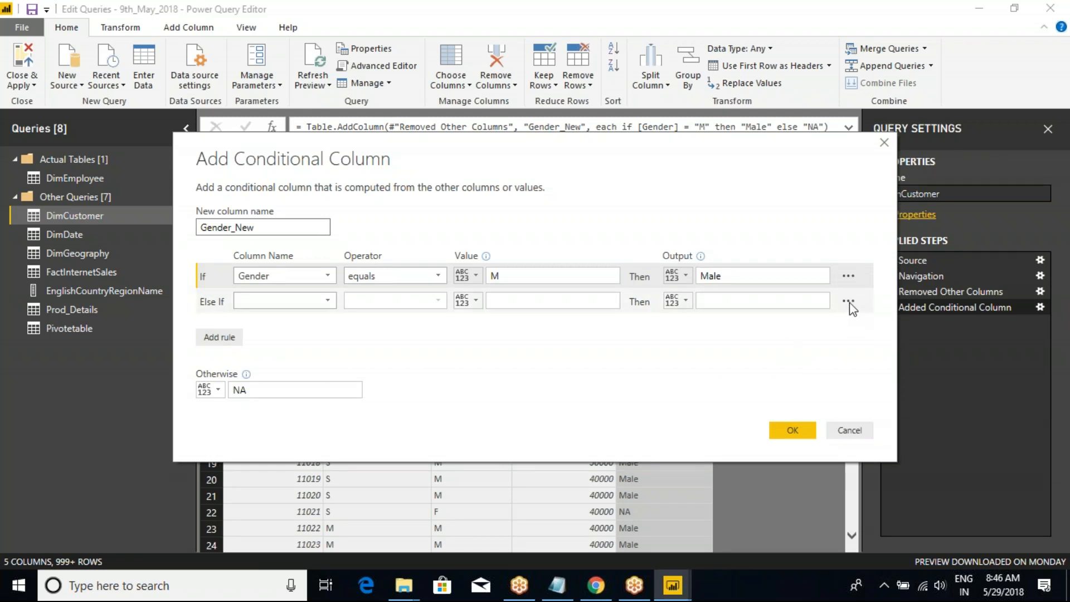
pyautogui.click(848, 302)
pyautogui.click(890, 314)
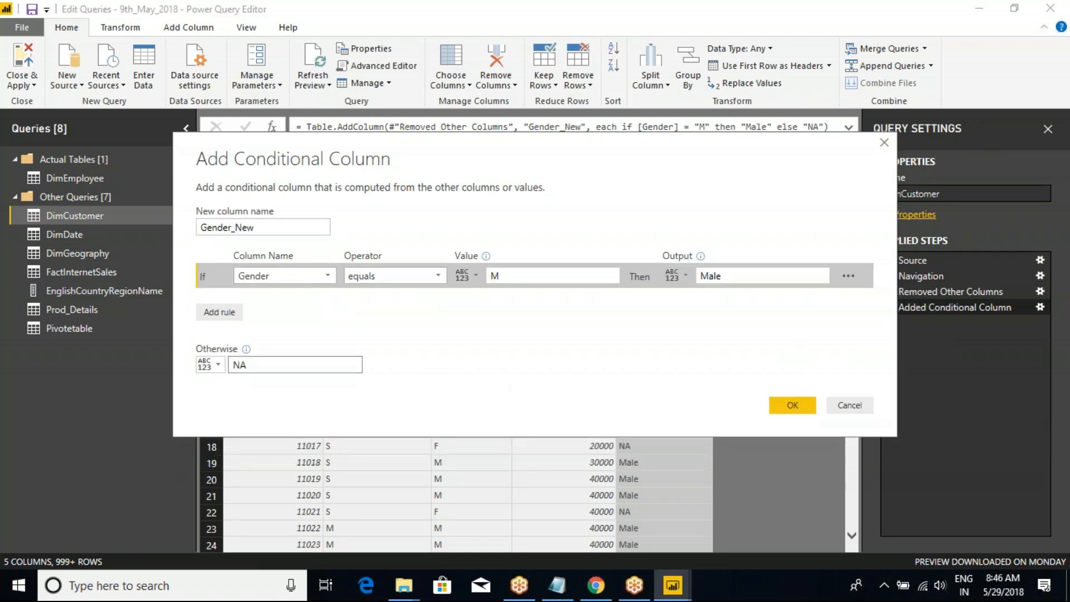
# Step: Change the otherwise value of the Gender_New conditional column to Female
pyautogui.doubleClick(245, 367)
pyautogui.write('Female')
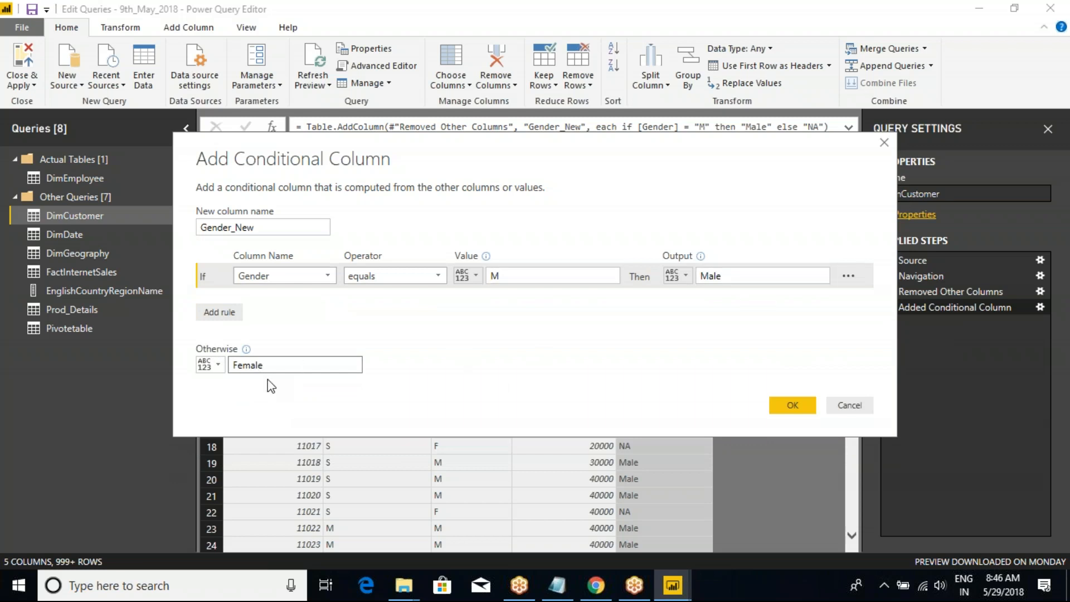
pyautogui.click(790, 406)
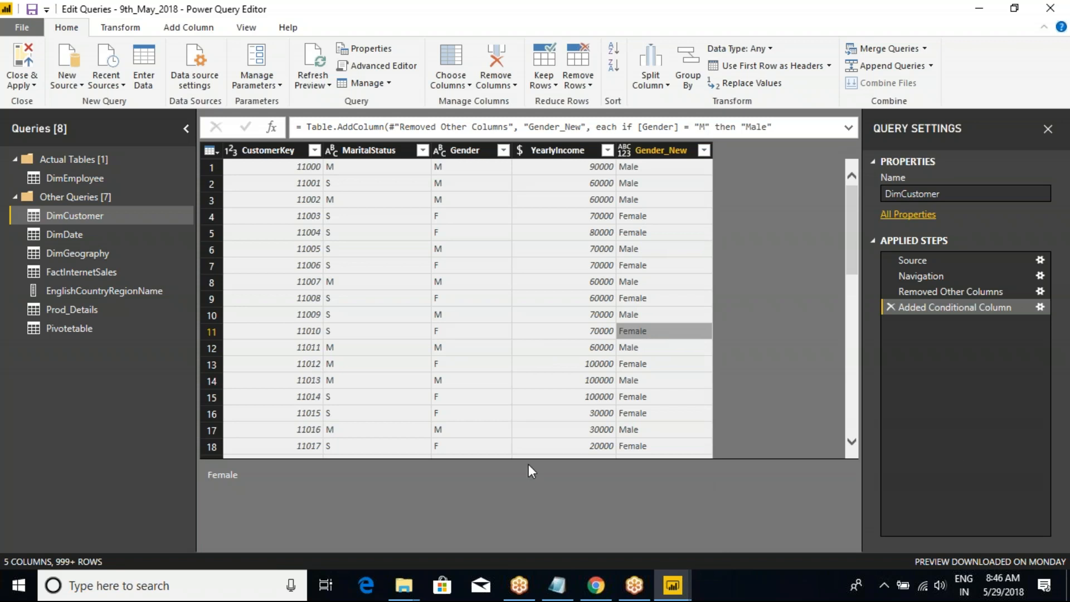
# Step: Add an else-if rule to the Gender_New conditional column: Gender equals F gives Female
pyautogui.click(1039, 307)
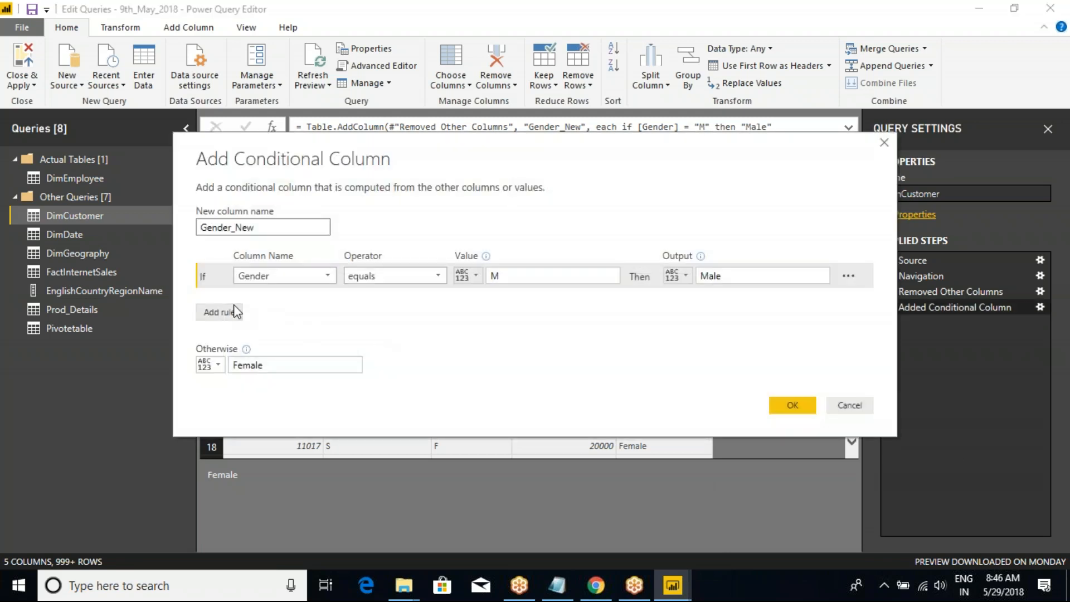
pyautogui.click(234, 312)
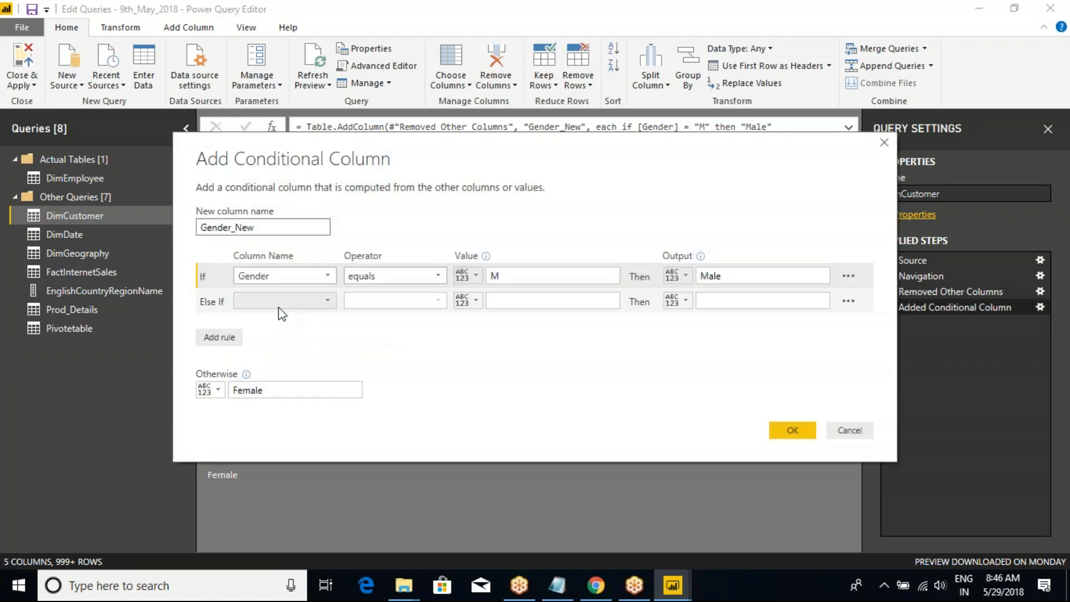
pyautogui.click(274, 301)
pyautogui.click(277, 346)
pyautogui.click(507, 296)
pyautogui.write('F')
pyautogui.click(712, 301)
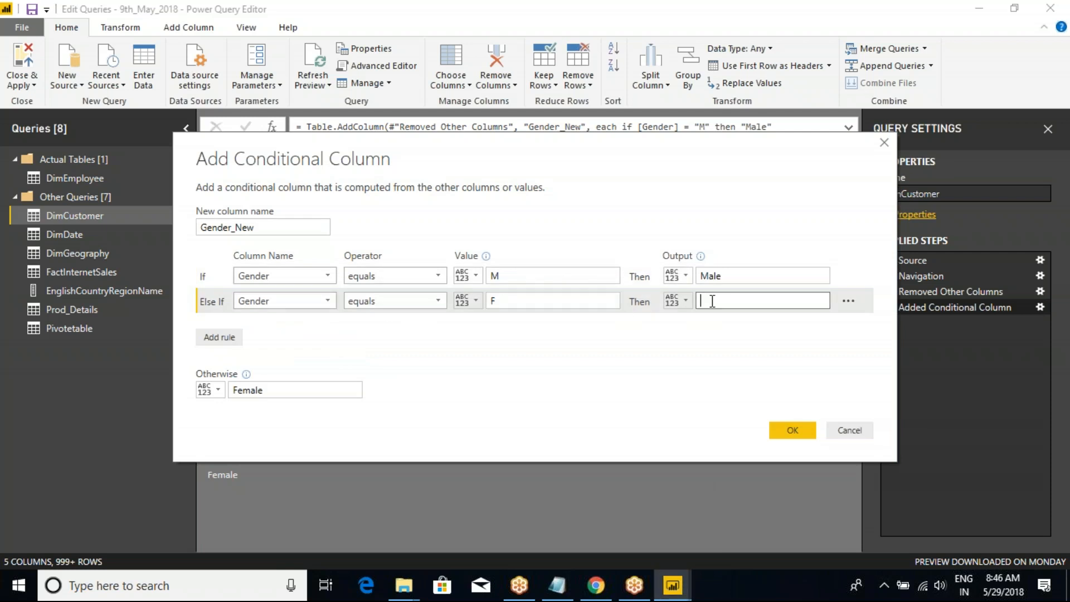
pyautogui.write('Female')
# Step: Set the otherwise value of Gender_New to NA and apply the revised rules
pyautogui.click(281, 390)
pyautogui.doubleClick(248, 389)
pyautogui.write('NA')
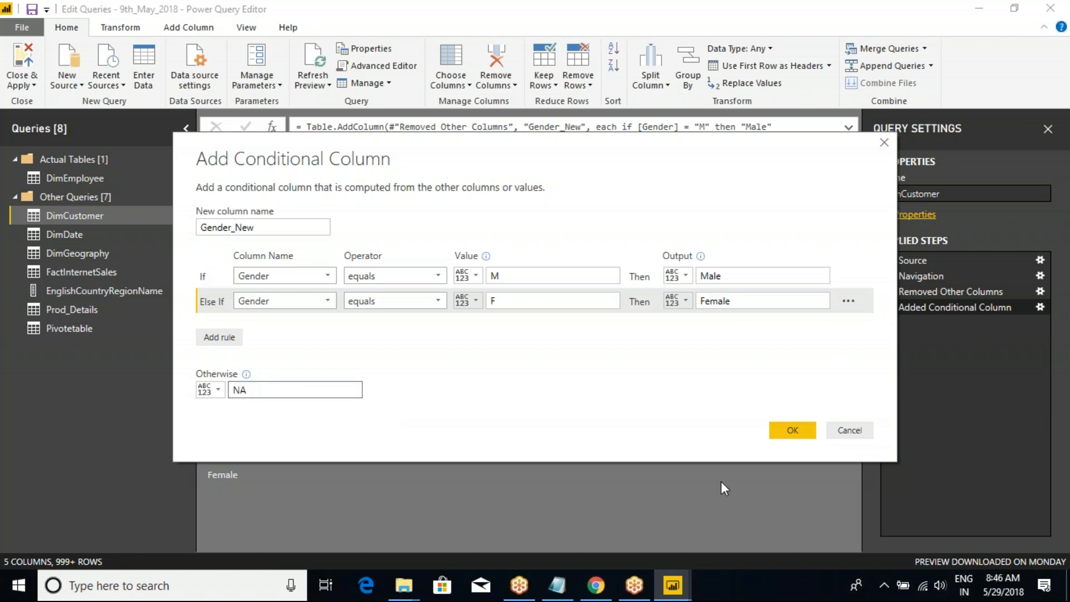
pyautogui.click(792, 431)
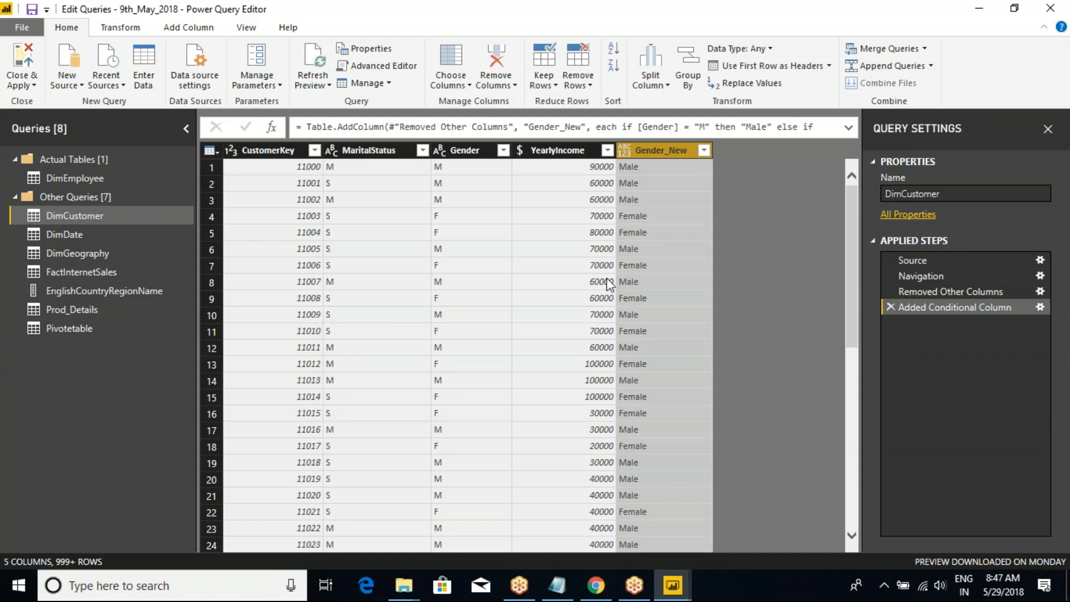
# Step: Examine the [Gender] = "M" condition in the formula that creates Gender_New
pyautogui.hotkey('ctrl', '2')
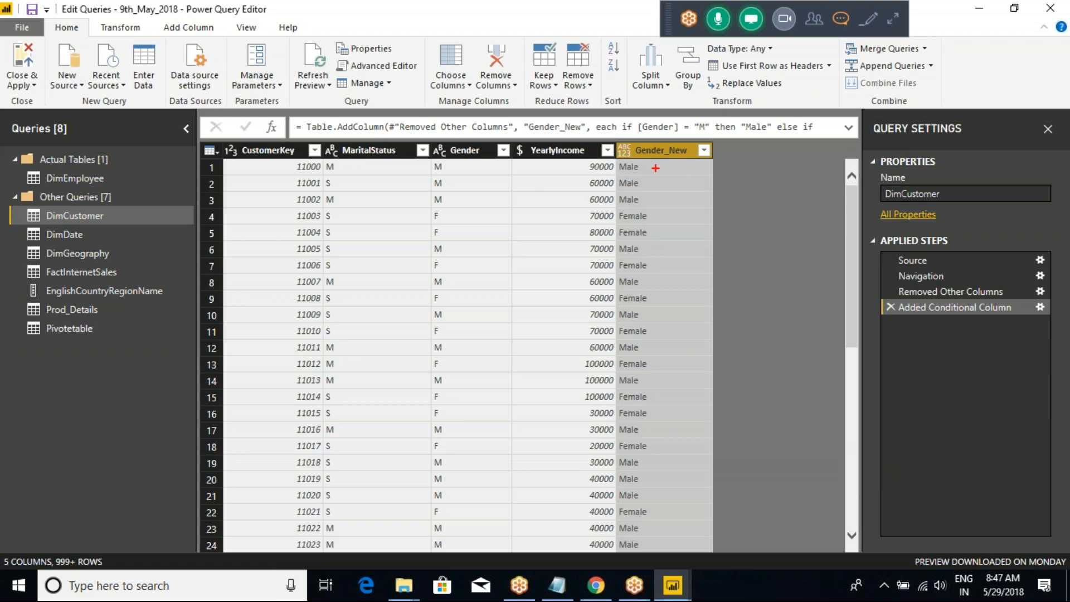
pyautogui.moveTo(657, 167); pyautogui.dragTo(694, 147)
pyautogui.moveTo(629, 115)
pyautogui.mouseDown()
pyautogui.moveTo(635, 140)
pyautogui.moveTo(706, 150)
pyautogui.moveTo(697, 109)
pyautogui.moveTo(632, 115)
pyautogui.mouseUp()
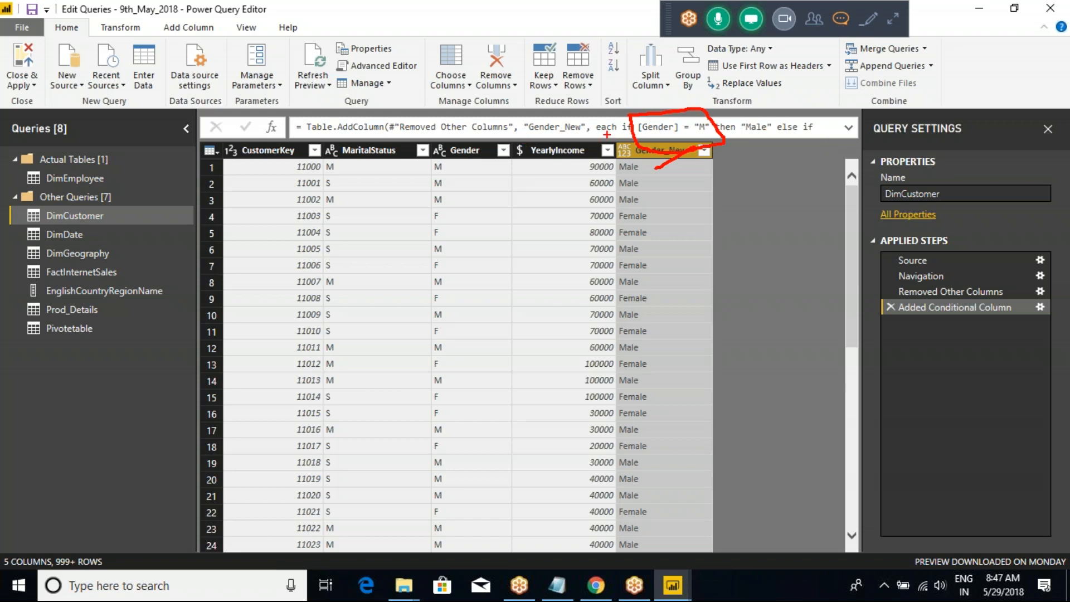
pyautogui.press('Escape')
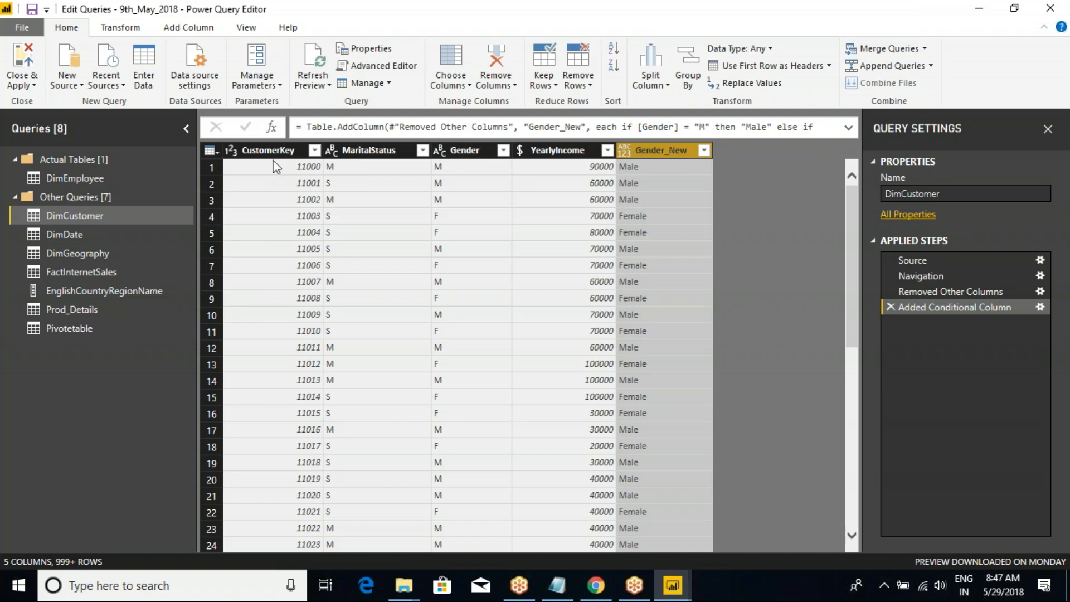
# Step: Sort the customer rows by YearlyIncome in ascending order
pyautogui.click(211, 151)
pyautogui.click(560, 172)
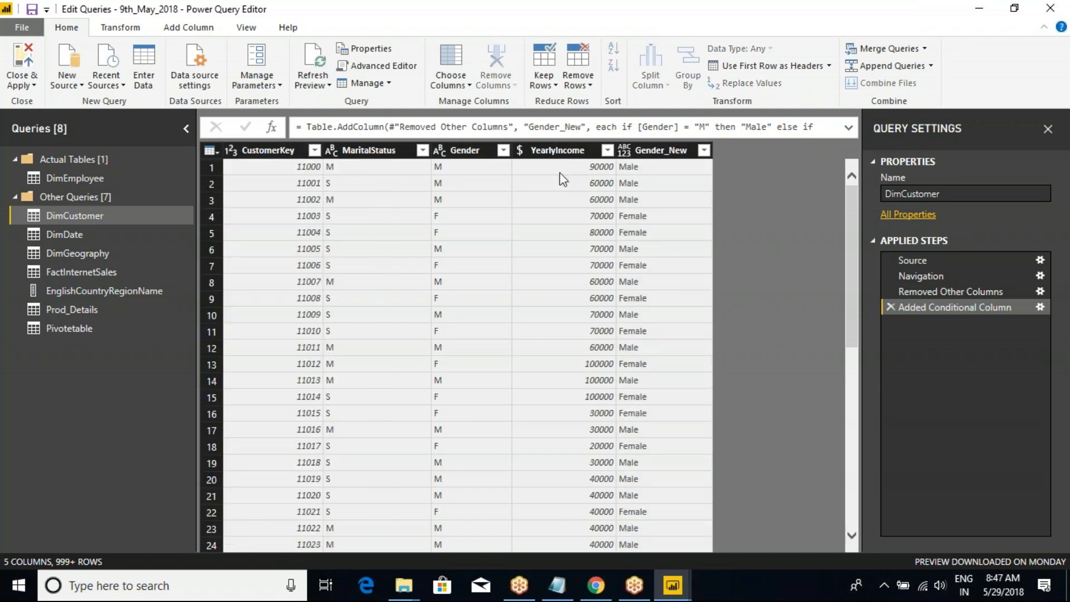
pyautogui.click(549, 151)
pyautogui.click(607, 151)
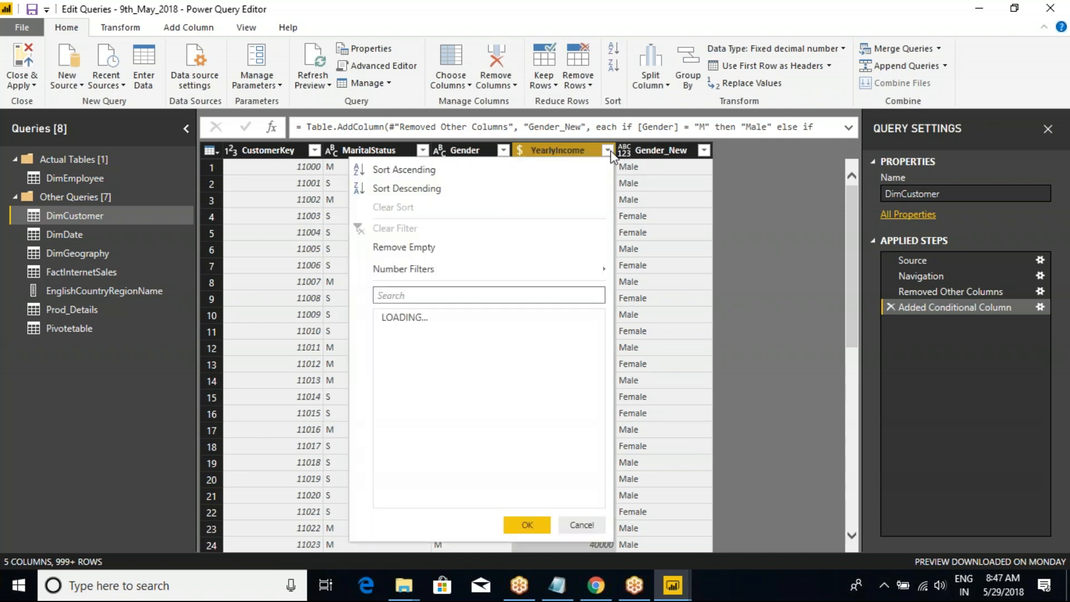
pyautogui.click(557, 170)
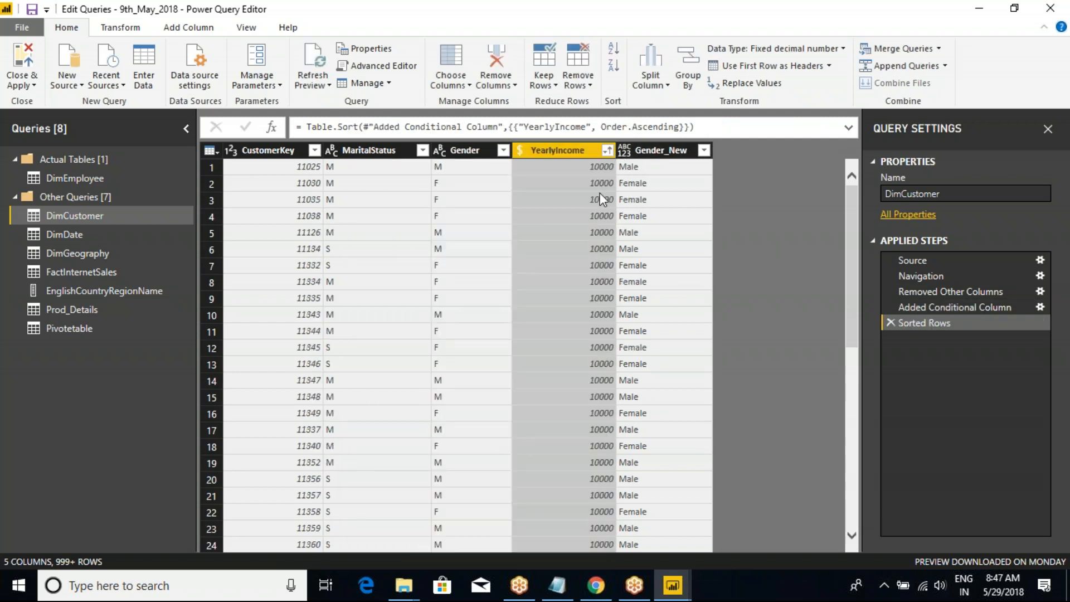
# Step: Switch the YearlyIncome sort to descending to view the highest incomes, and return it to ascending order
pyautogui.click(607, 150)
pyautogui.click(418, 190)
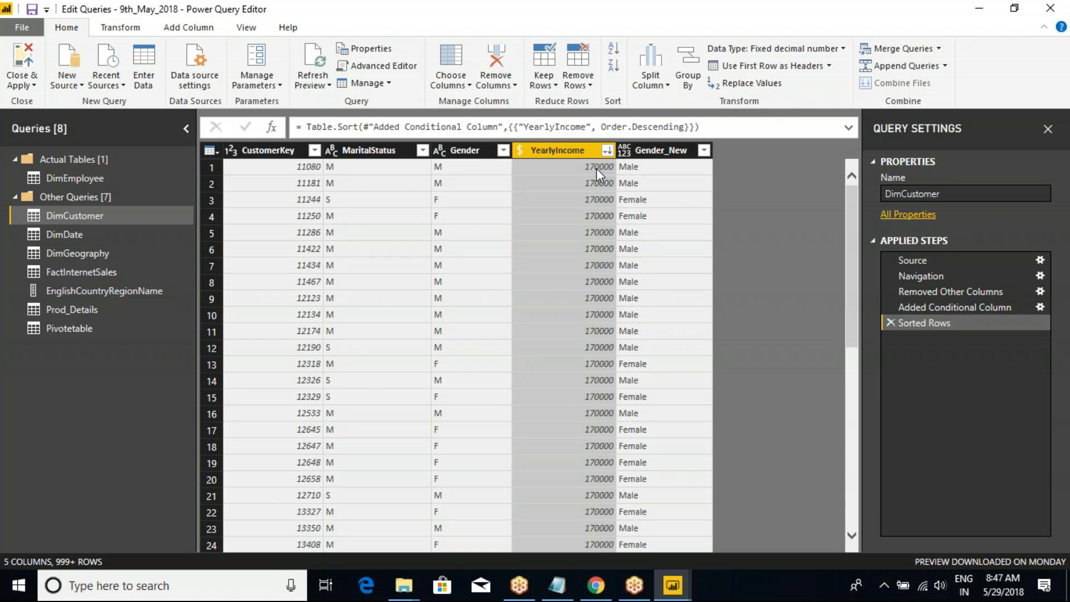
pyautogui.click(596, 168)
pyautogui.click(607, 150)
pyautogui.click(453, 174)
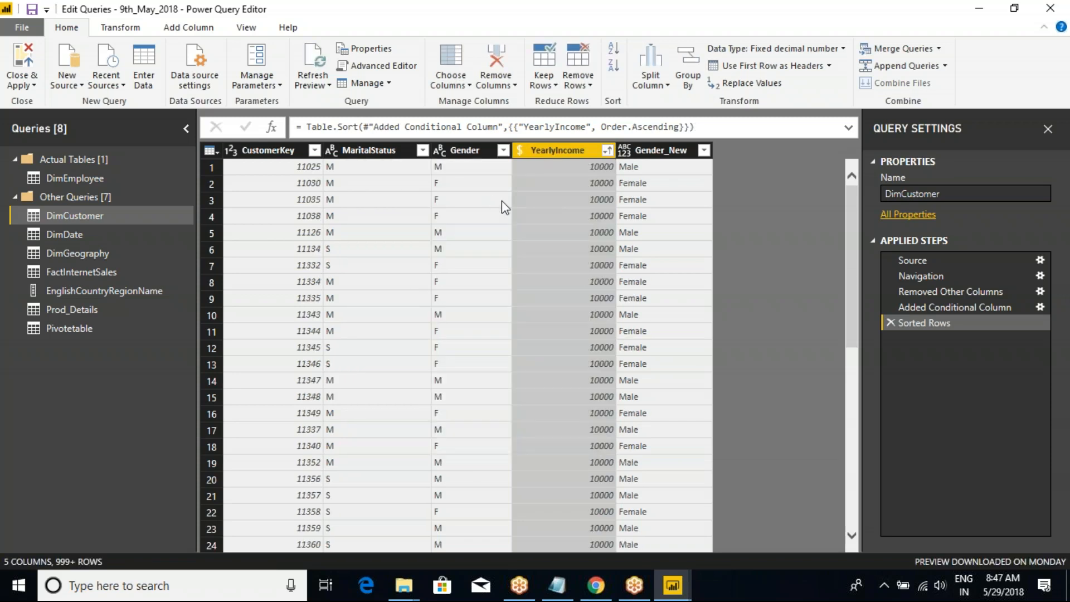
# Step: Start another conditional column on the table and name it Income_Range
pyautogui.click(636, 151)
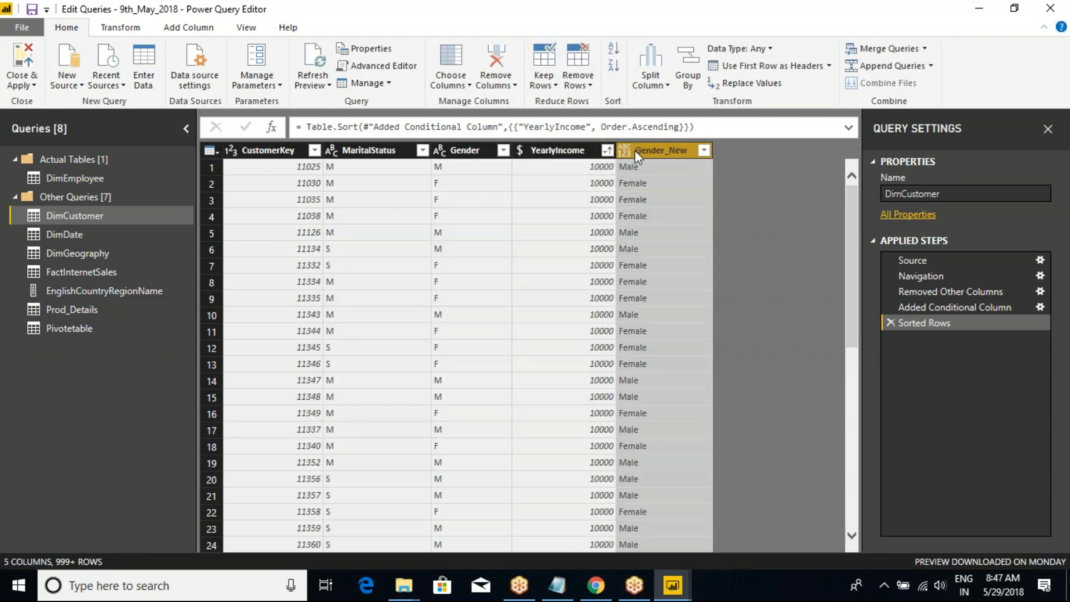
pyautogui.click(209, 150)
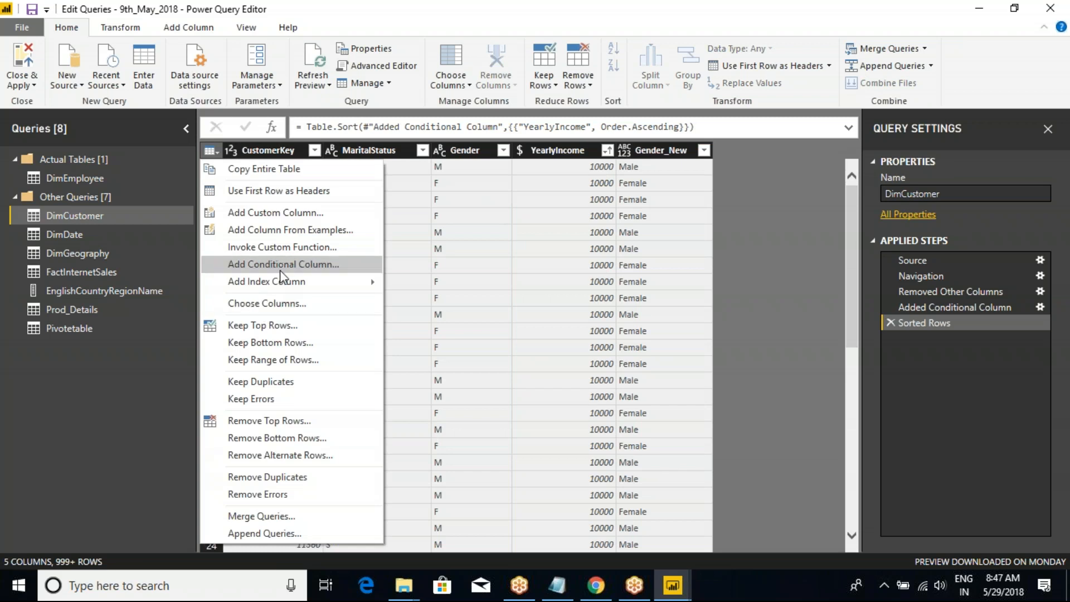
pyautogui.click(282, 265)
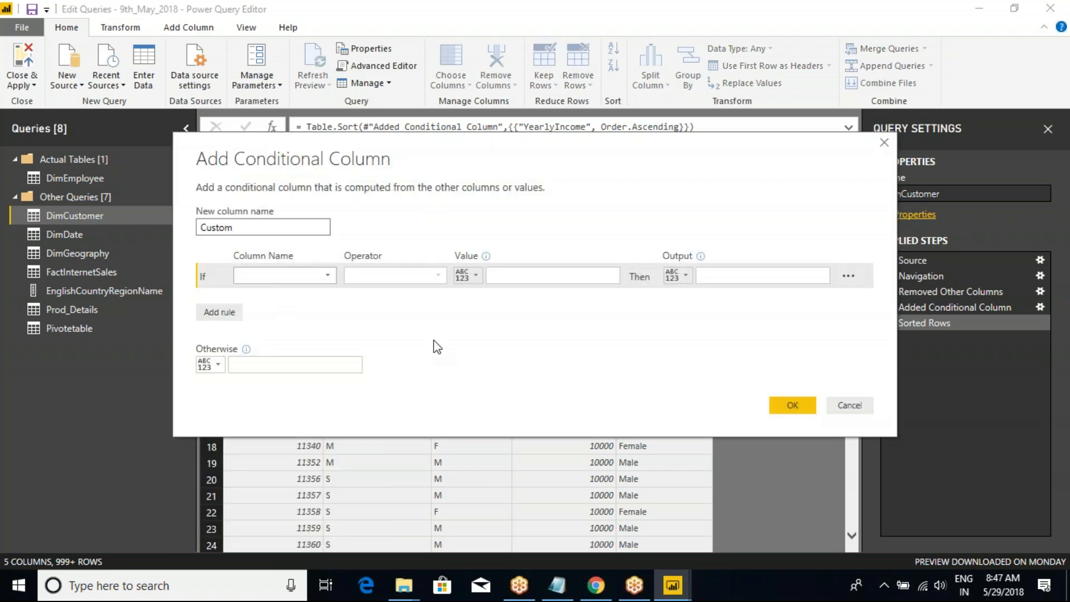
pyautogui.doubleClick(216, 228)
pyautogui.write('Income')
pyautogui.write('range')
pyautogui.press('BackSpace')
pyautogui.press('BackSpace')
pyautogui.press('BackSpace')
pyautogui.press('BackSpace')
pyautogui.write('_Range')
# Step: Set the first Income_Range condition to YearlyIncome is less than 11000
pyautogui.click(274, 277)
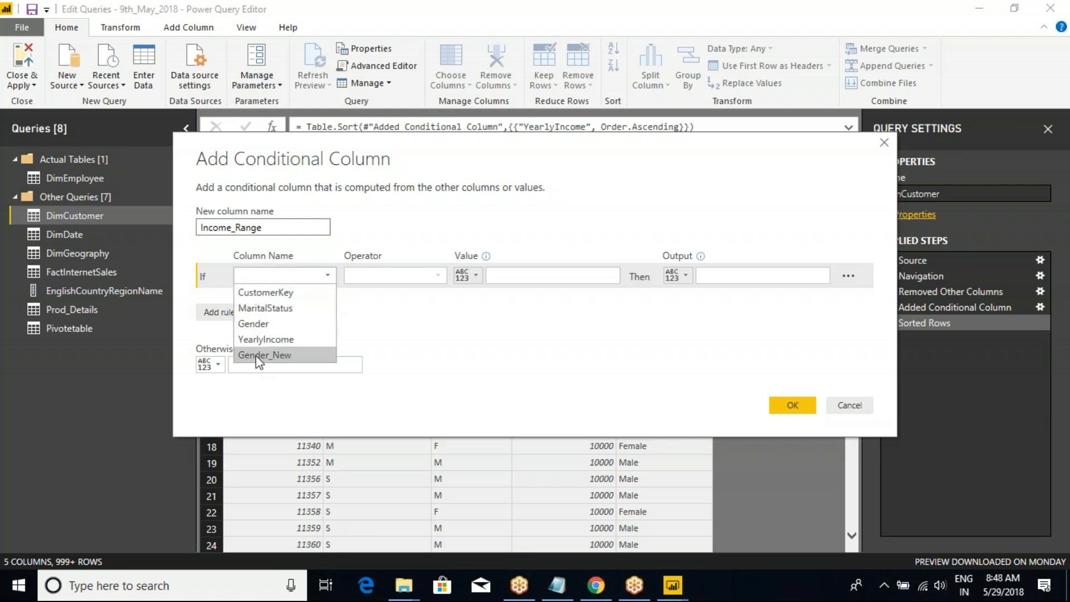
pyautogui.click(266, 339)
pyautogui.click(402, 275)
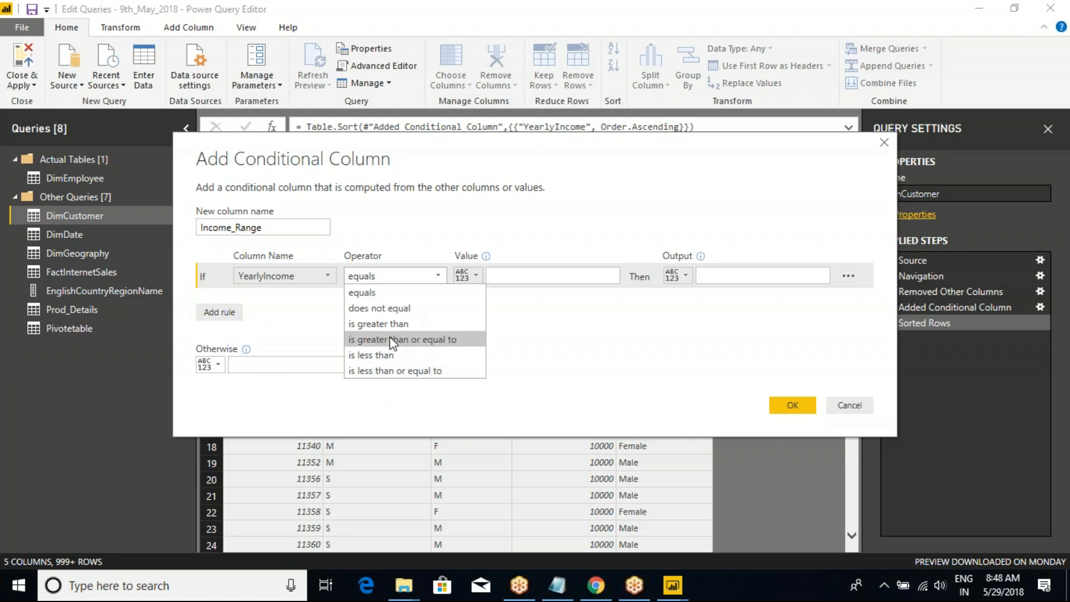
pyautogui.click(392, 356)
pyautogui.click(511, 276)
pyautogui.write('10000')
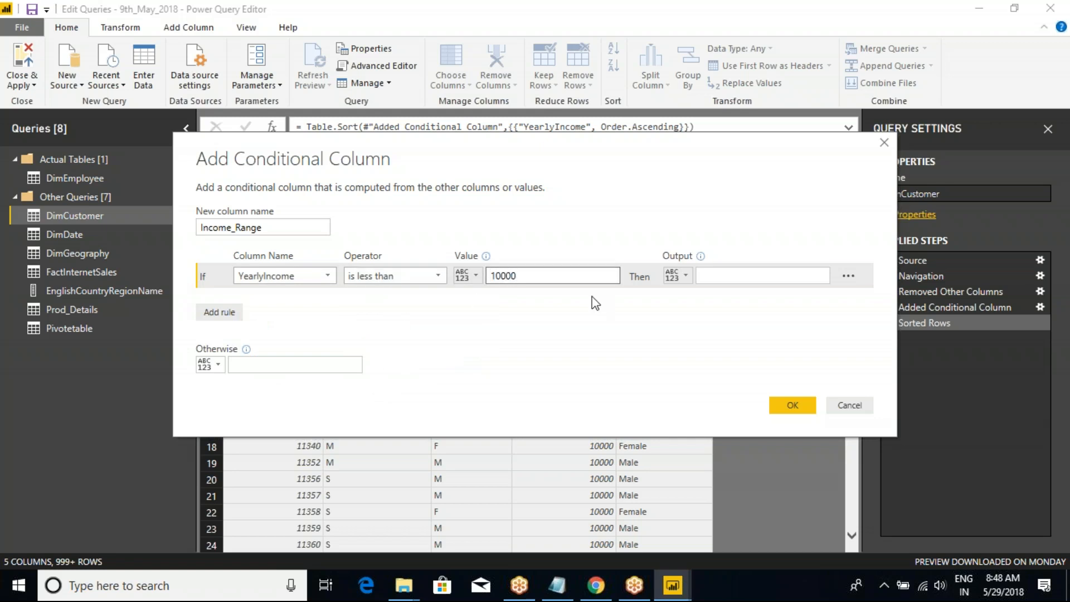
pyautogui.press('BackSpace')
pyautogui.press('BackSpace')
pyautogui.press('BackSpace')
pyautogui.press('BackSpace')
pyautogui.press('BackSpace')
pyautogui.write('1000')
pyautogui.press('BackSpace')
pyautogui.press('BackSpace')
pyautogui.press('BackSpace')
pyautogui.write('1000')
# Step: Enter "Low Salary" in quotation marks as the output of the first Income_Range rule
pyautogui.click(722, 276)
pyautogui.write('"Low Salar')
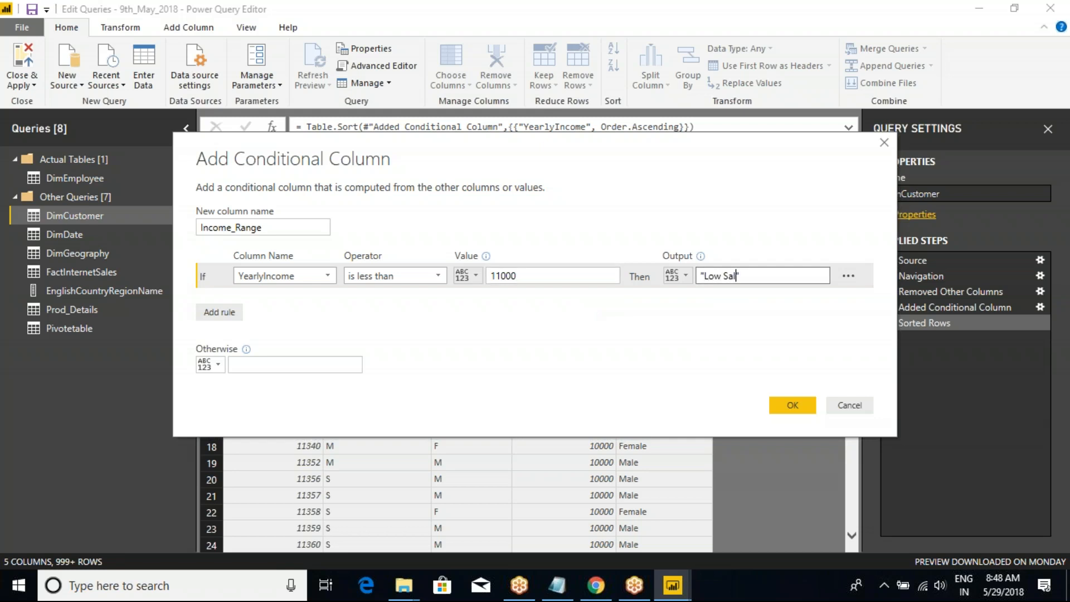
pyautogui.write('y')
# Step: Add an else-if rule with the condition YearlyIncome is greater than or equal to 11000
pyautogui.click(225, 312)
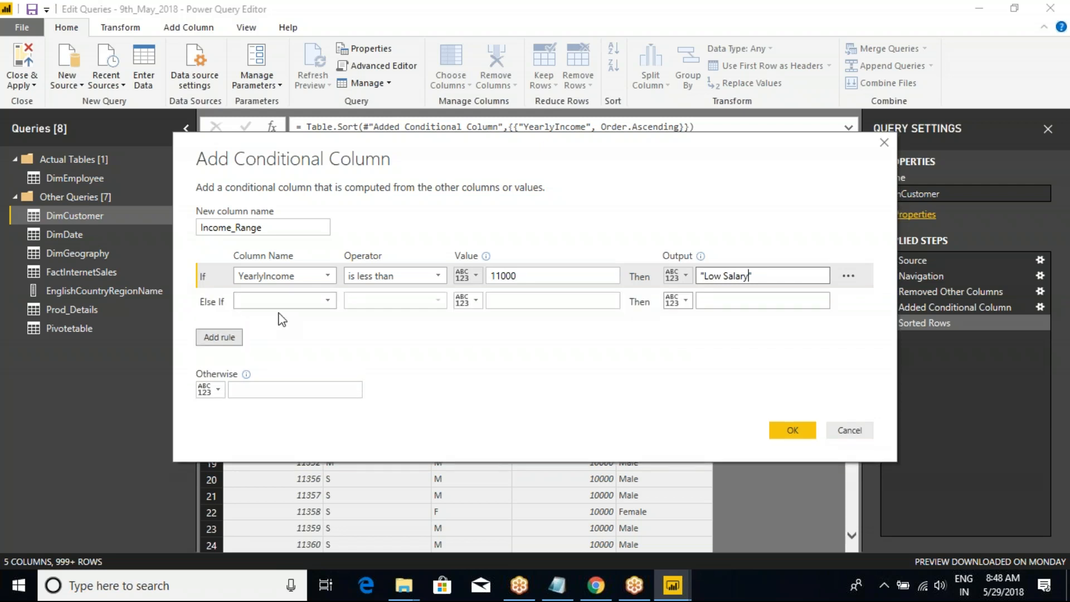
pyautogui.click(302, 300)
pyautogui.click(274, 365)
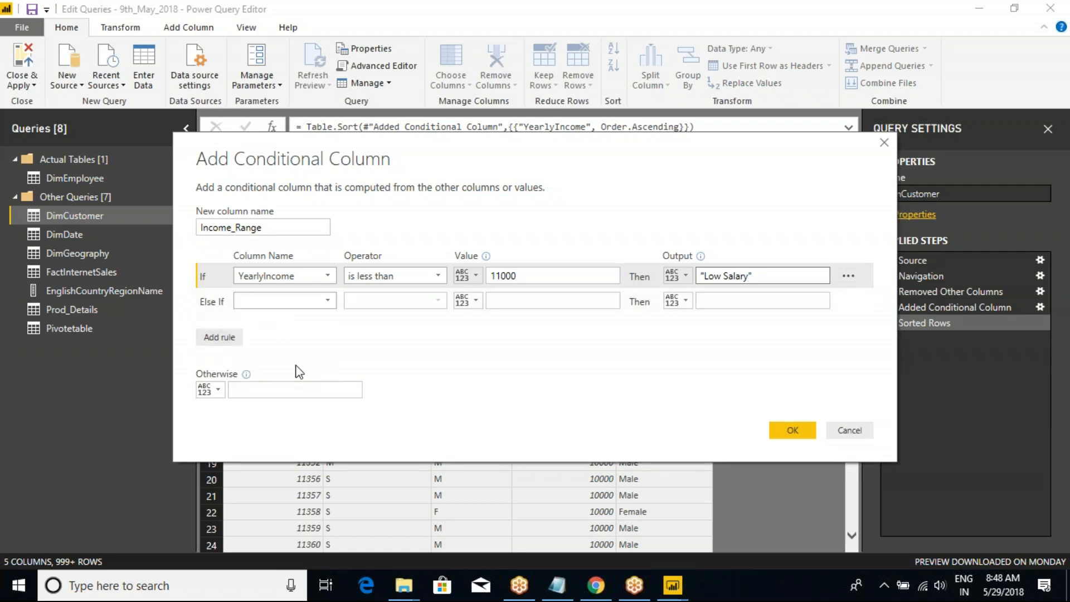
pyautogui.click(413, 301)
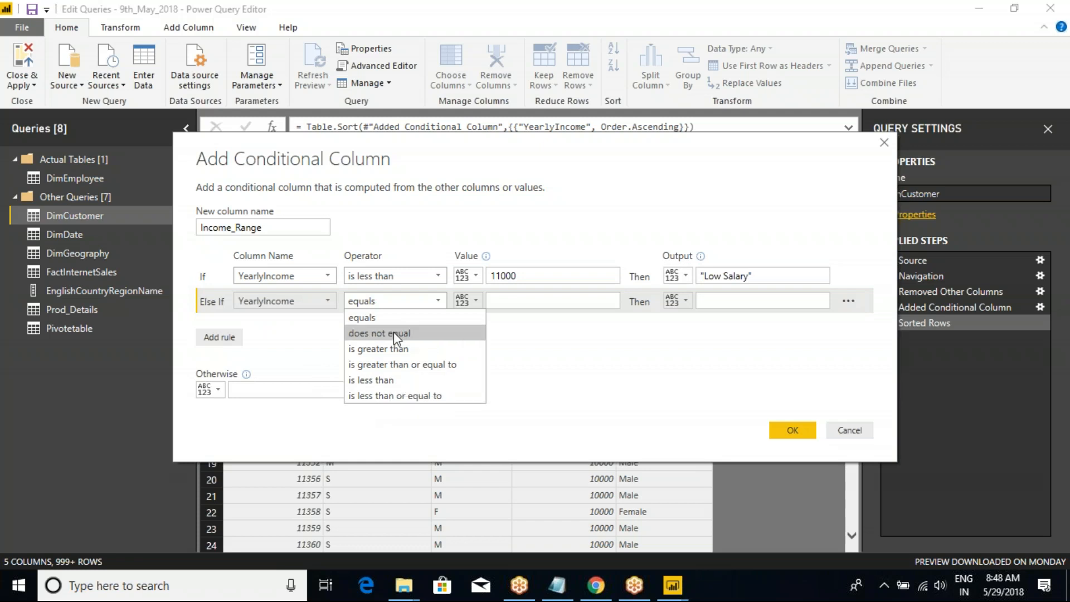
pyautogui.click(401, 364)
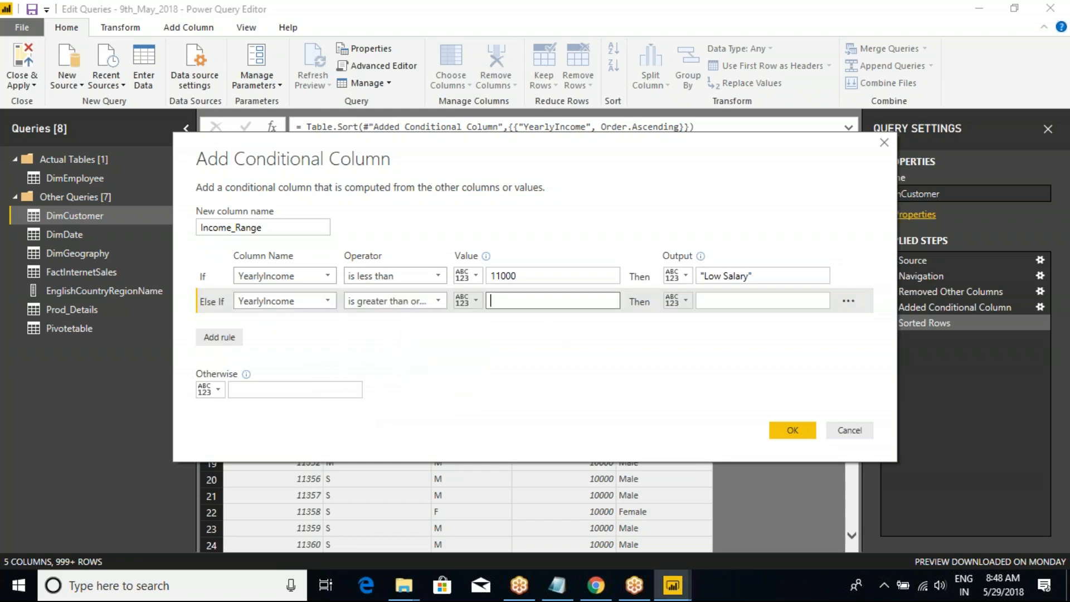
pyautogui.write('1000')
pyautogui.press('BackSpace')
pyautogui.press('BackSpace')
pyautogui.press('BackSpace')
pyautogui.write('1000')
# Step: Set the output of the else-if rule to Good salary, keeping its greater-than-or-equal operator
pyautogui.click(716, 302)
pyautogui.write('Go')
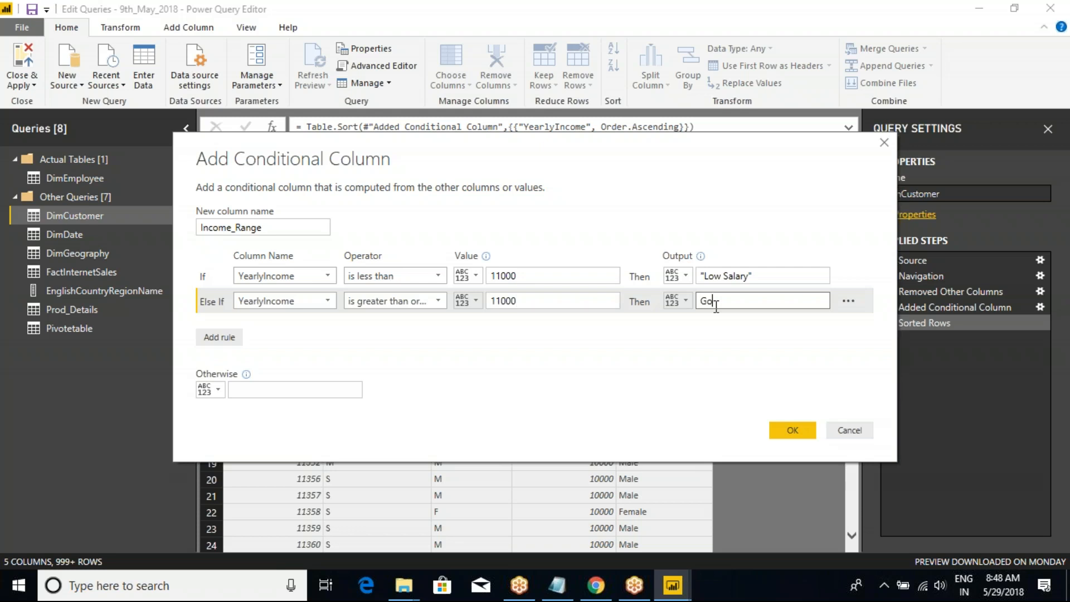
pyautogui.write('od salary')
pyautogui.click(412, 304)
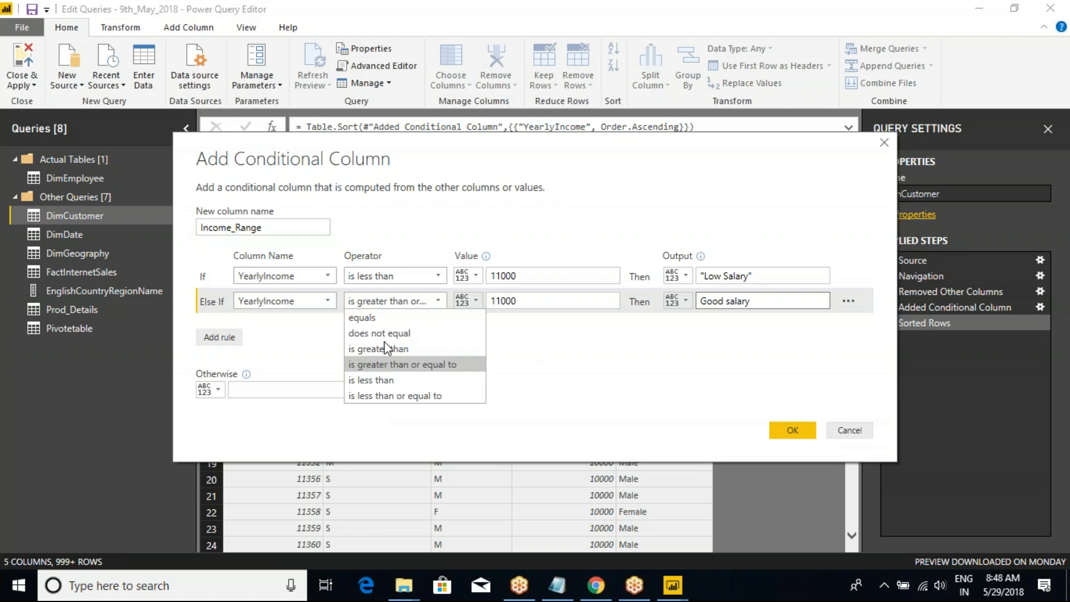
pyautogui.click(613, 336)
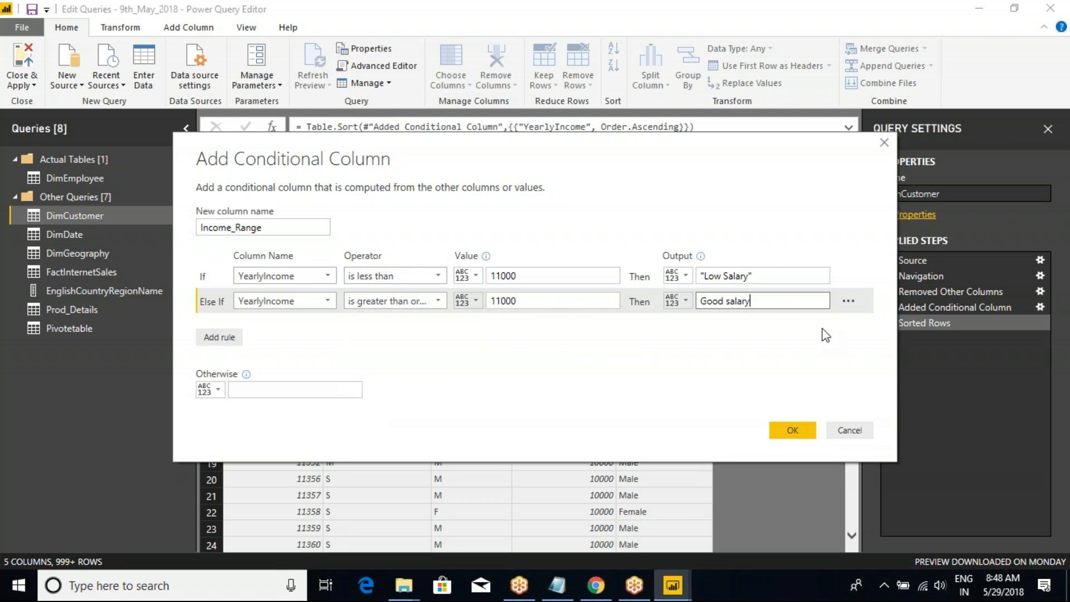
# Step: Remove the quotation marks around the first rule's Low Salary output
pyautogui.click(268, 385)
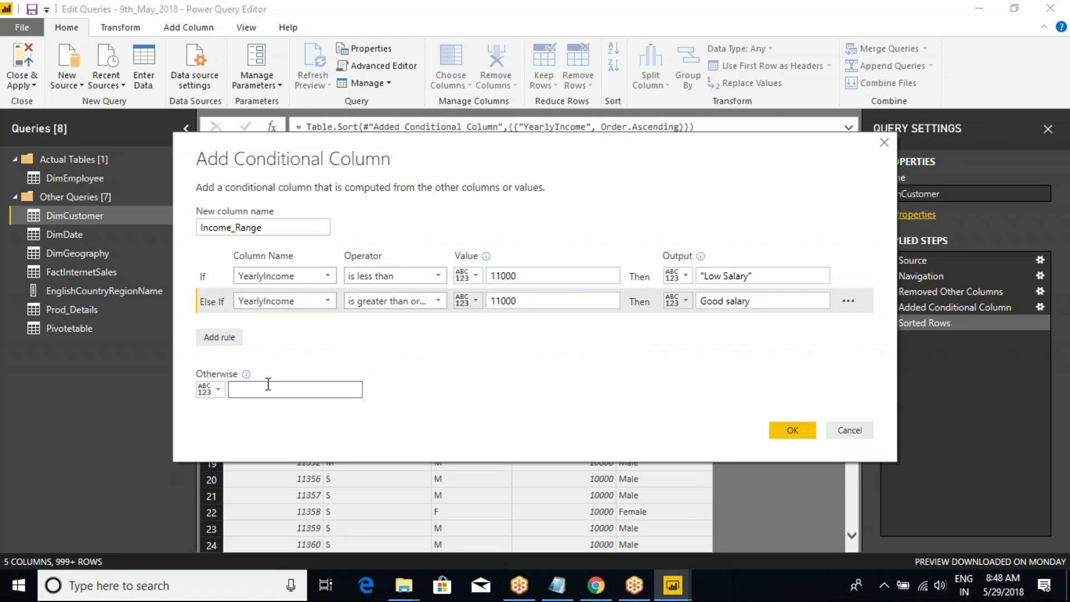
pyautogui.click(762, 275)
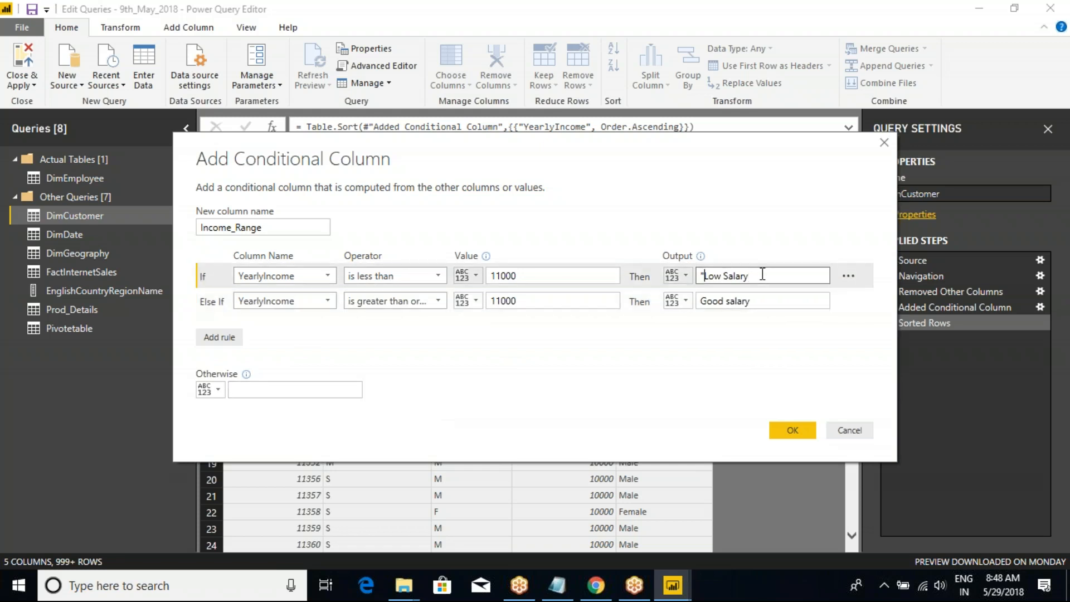
pyautogui.press('BackSpace')
# Step: Set the otherwise value to NA and create the Income_Range column
pyautogui.click(312, 389)
pyautogui.write('N')
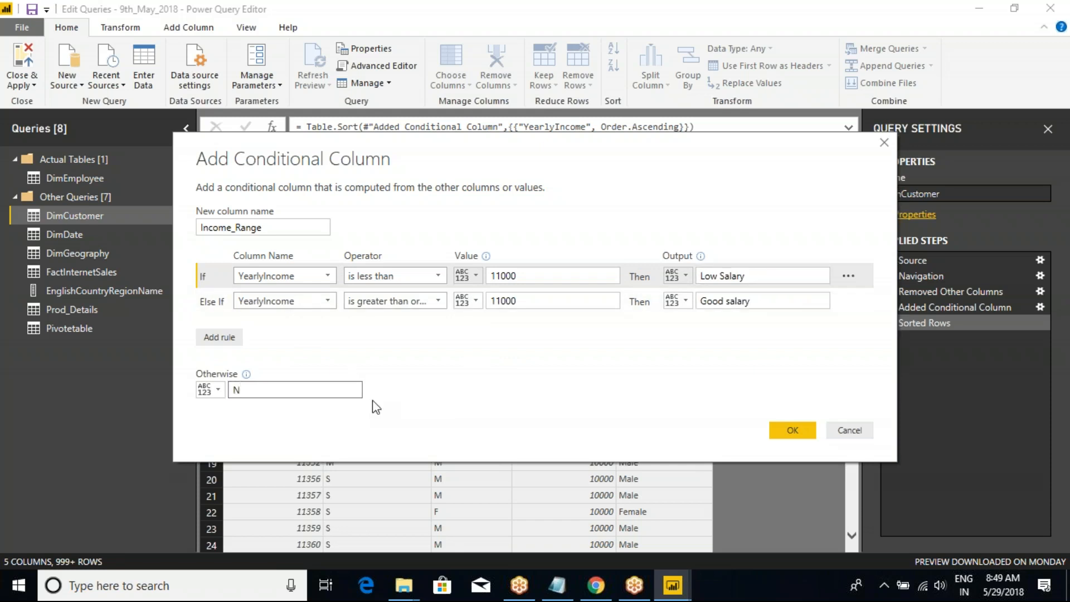
pyautogui.write('A')
pyautogui.click(793, 430)
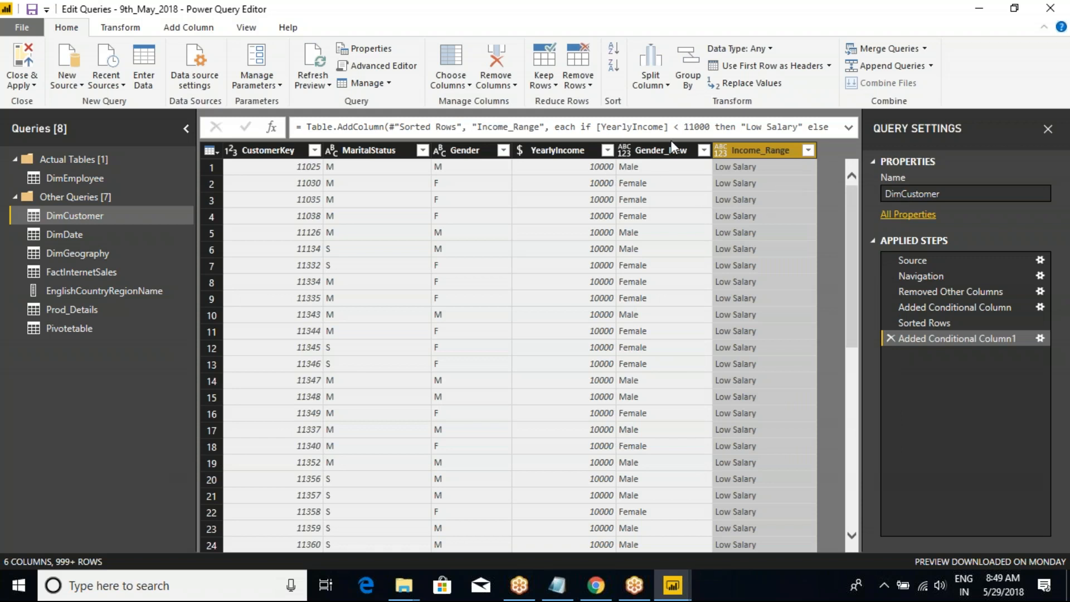
# Step: Examine the 11000 threshold in the Income_Range formula without editing it
pyautogui.click(685, 127)
pyautogui.moveTo(685, 127); pyautogui.dragTo(709, 127)
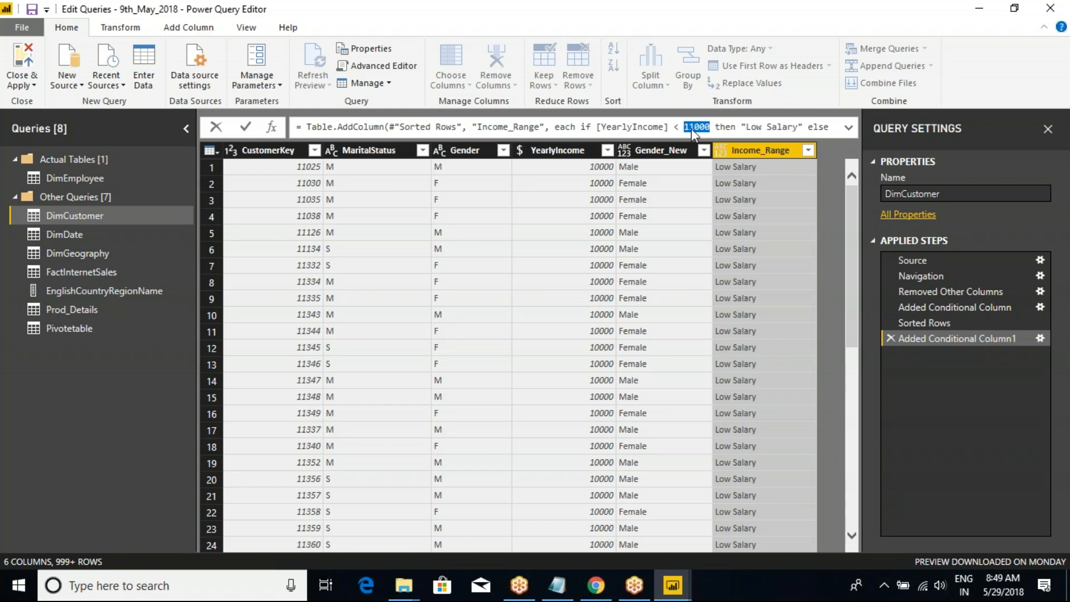
pyautogui.press('Escape')
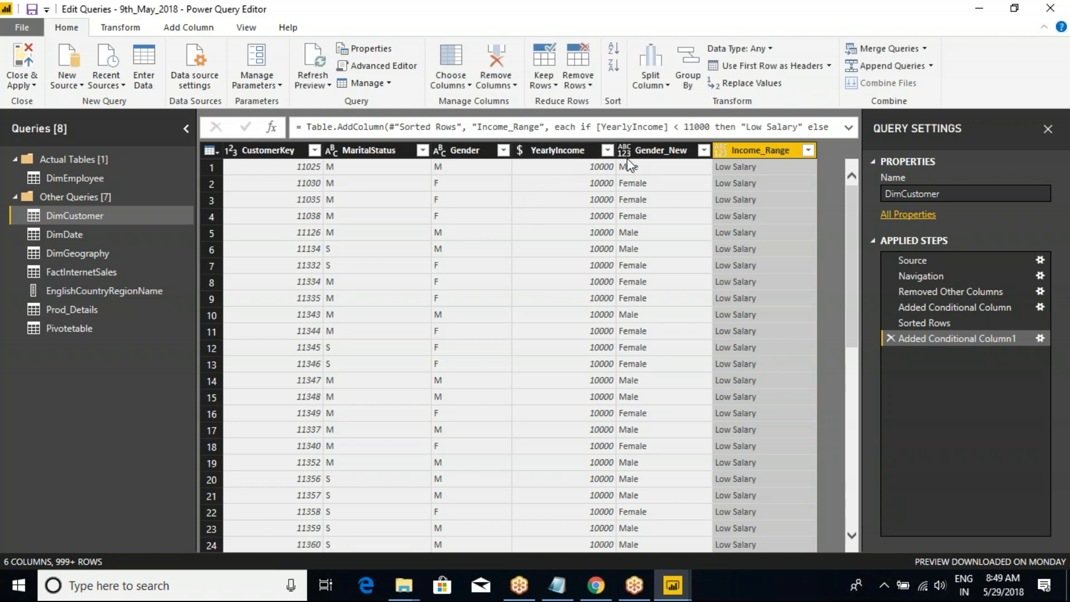
# Step: Sort the table by YearlyIncome in descending order to check Income_Range for the highest incomes
pyautogui.click(570, 153)
pyautogui.rightClick(571, 153)
pyautogui.press('Escape')
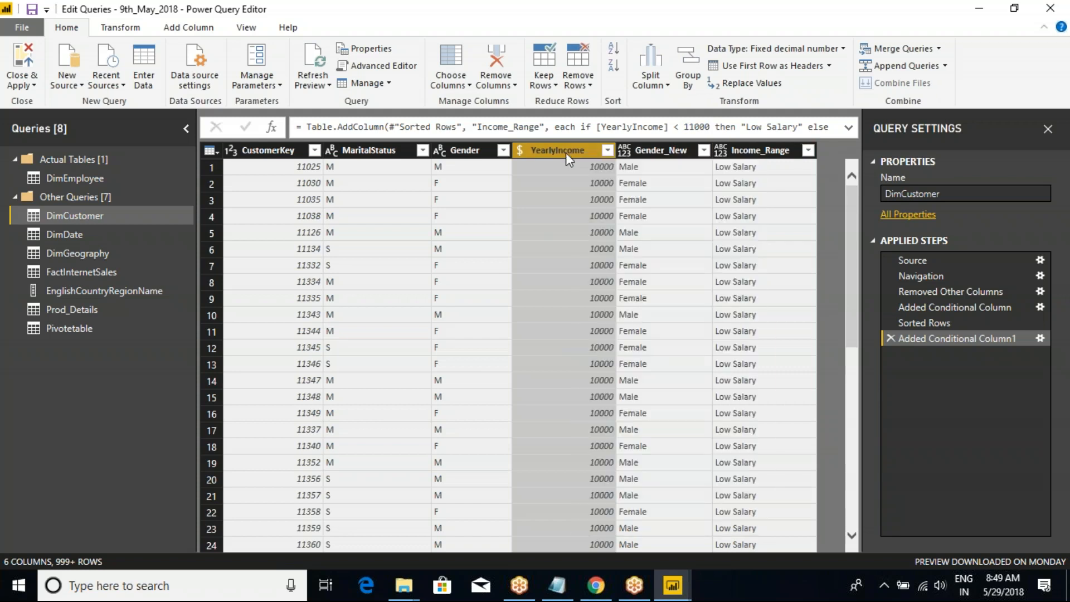
pyautogui.click(607, 150)
pyautogui.click(391, 186)
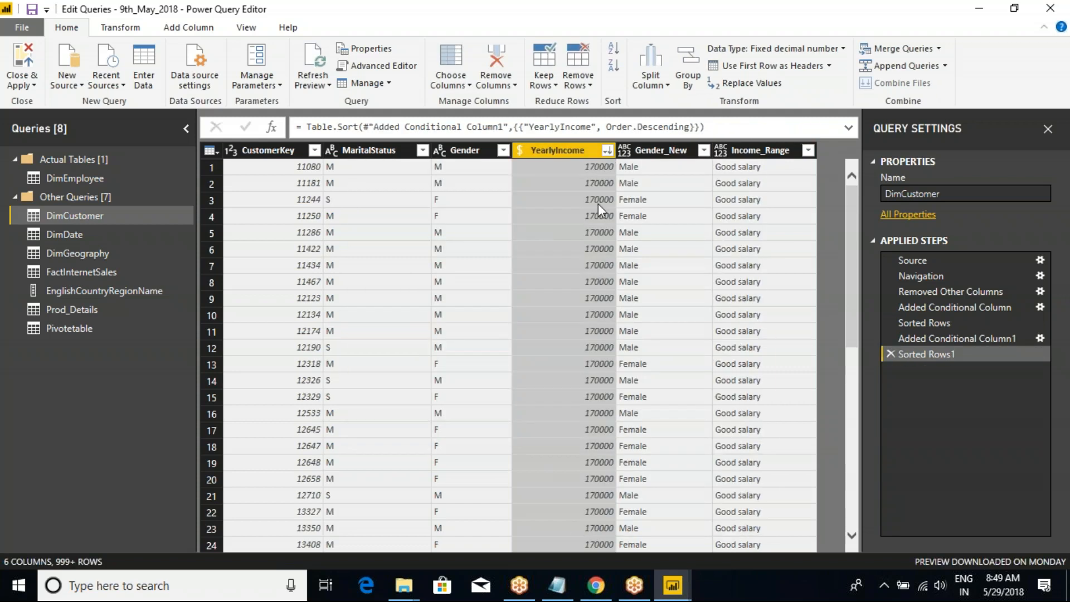
# Step: Load the complete list of distinct Income_Range values in its filter and review it without filtering
pyautogui.click(590, 167)
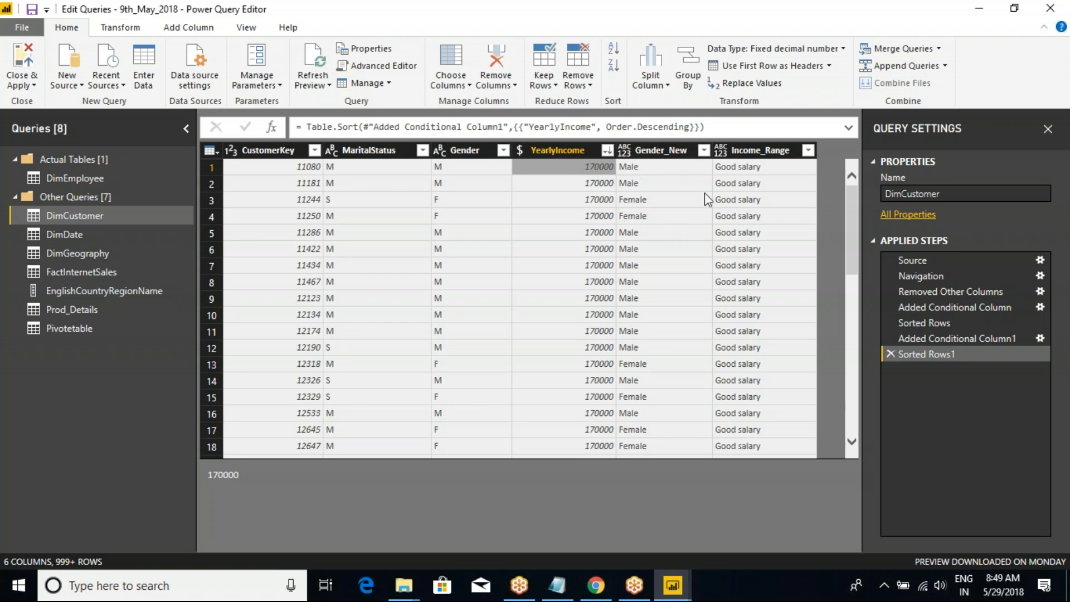
pyautogui.click(779, 150)
pyautogui.click(807, 149)
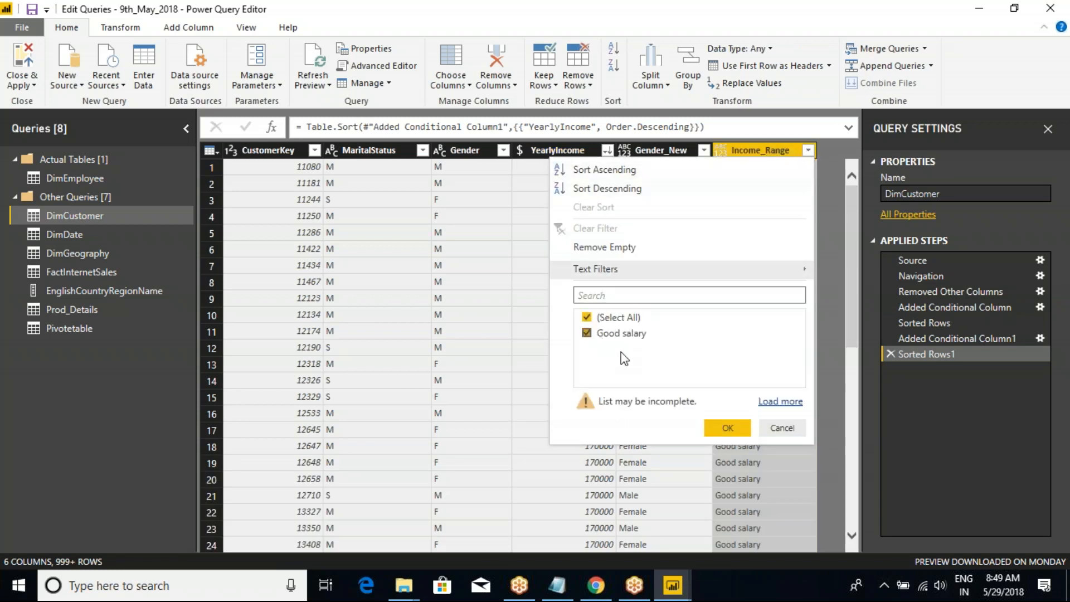
pyautogui.click(765, 403)
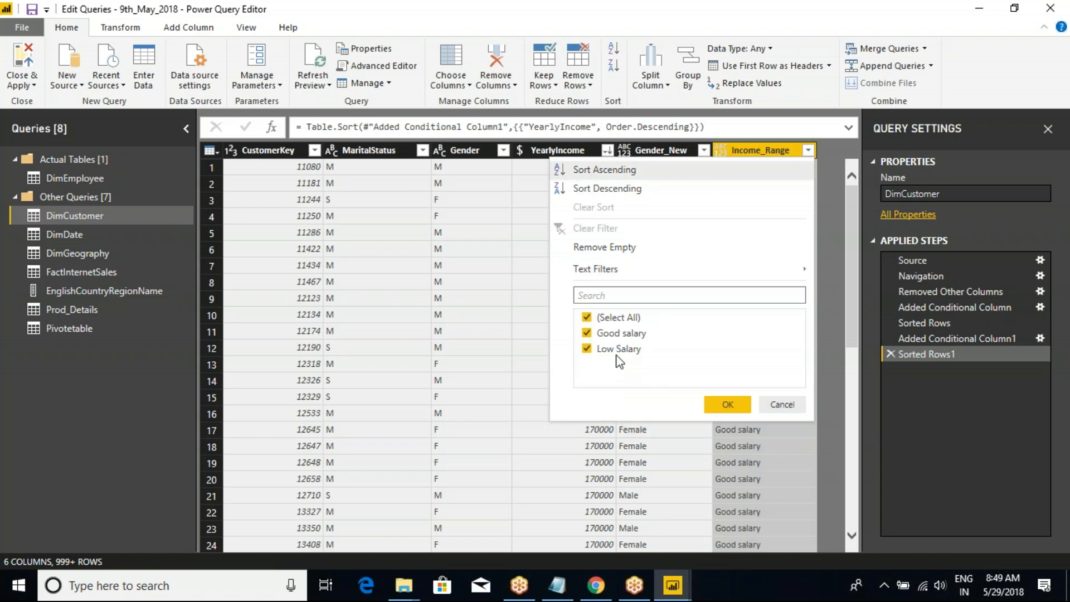
pyautogui.click(803, 411)
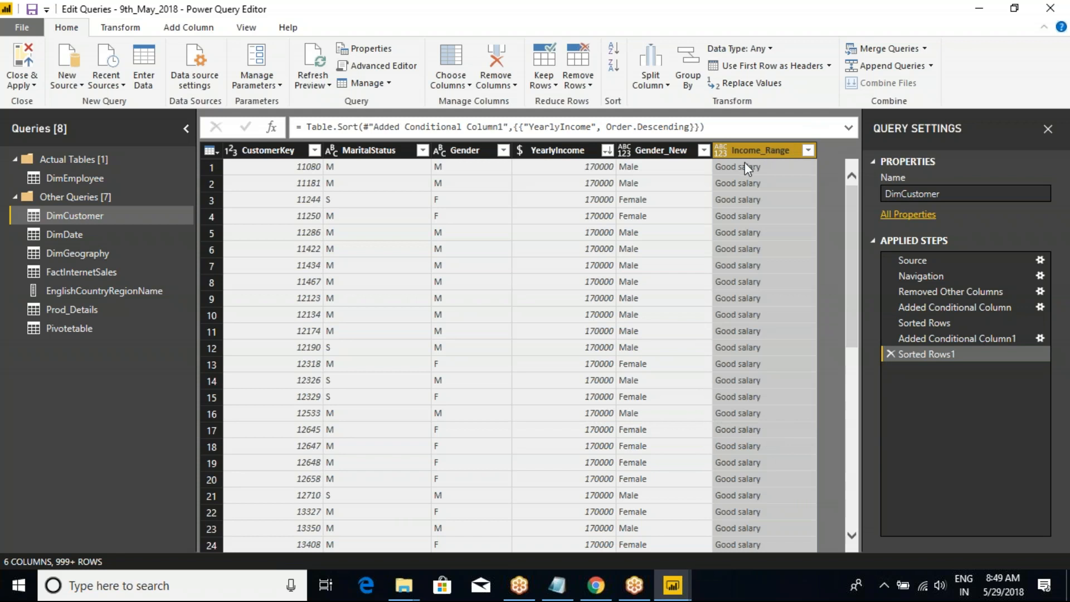
# Step: Save the file and apply the pending query changes
pyautogui.click(32, 9)
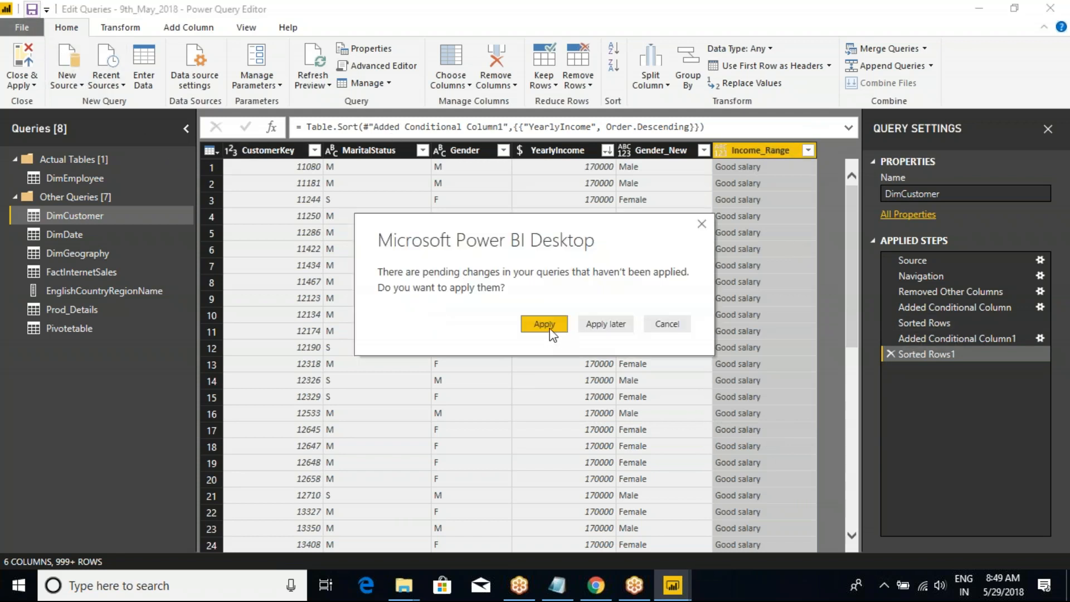
pyautogui.click(549, 327)
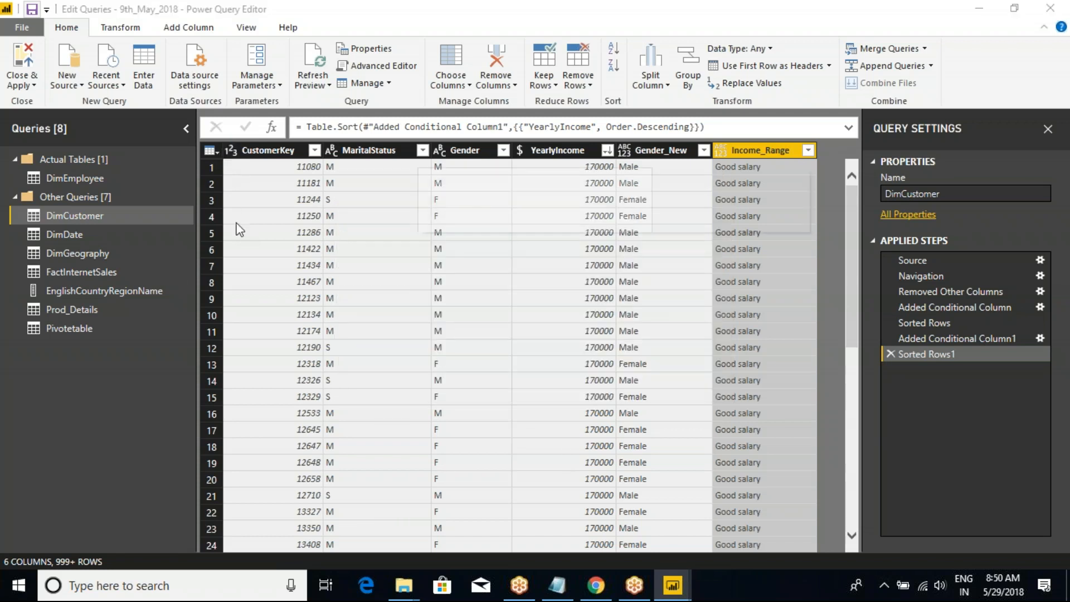
pyautogui.click(212, 151)
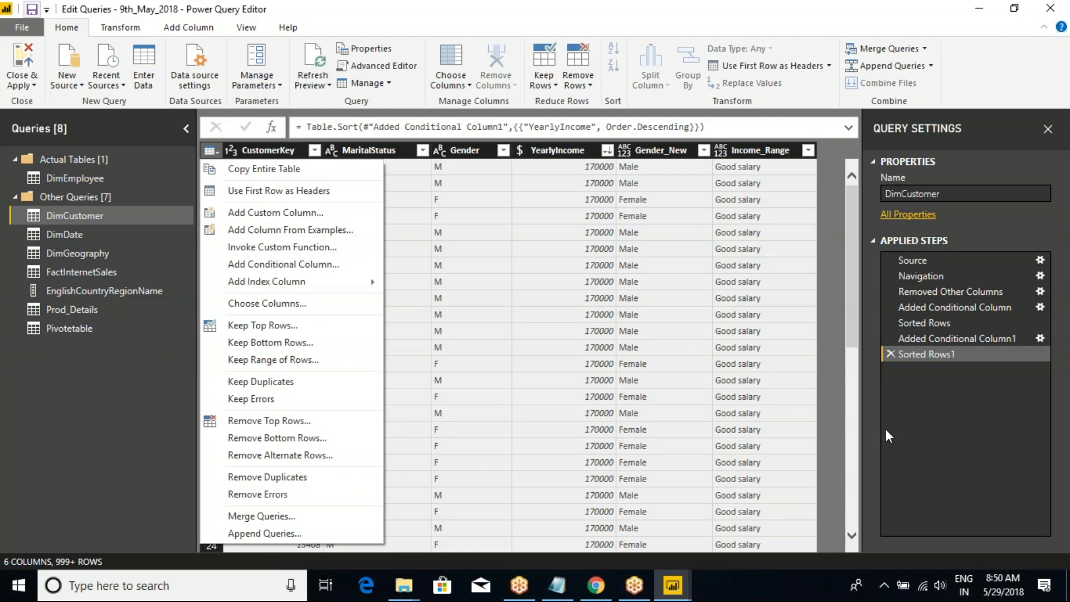
pyautogui.click(573, 395)
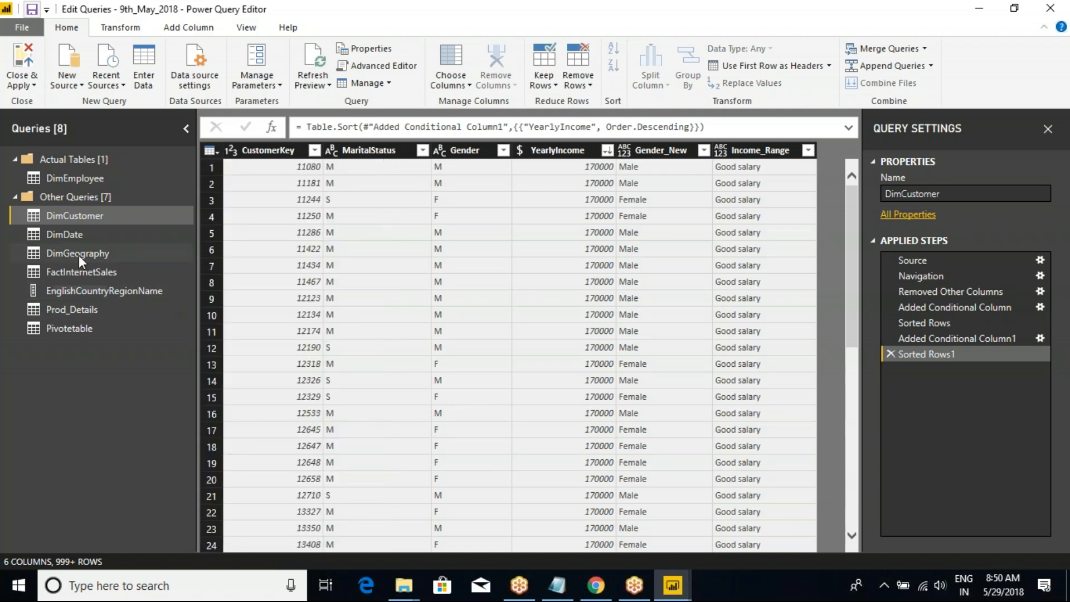
# Step: Keep only the DateKey, FullDateAlternateKey and EnglishMonthName columns in the DimDate query
pyautogui.click(63, 233)
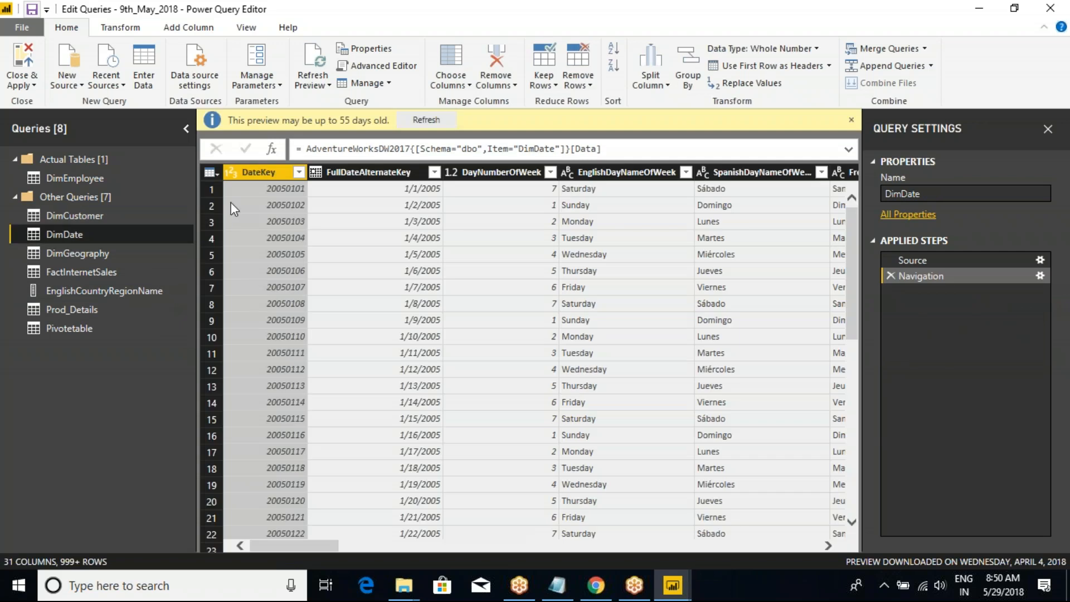
pyautogui.click(219, 168)
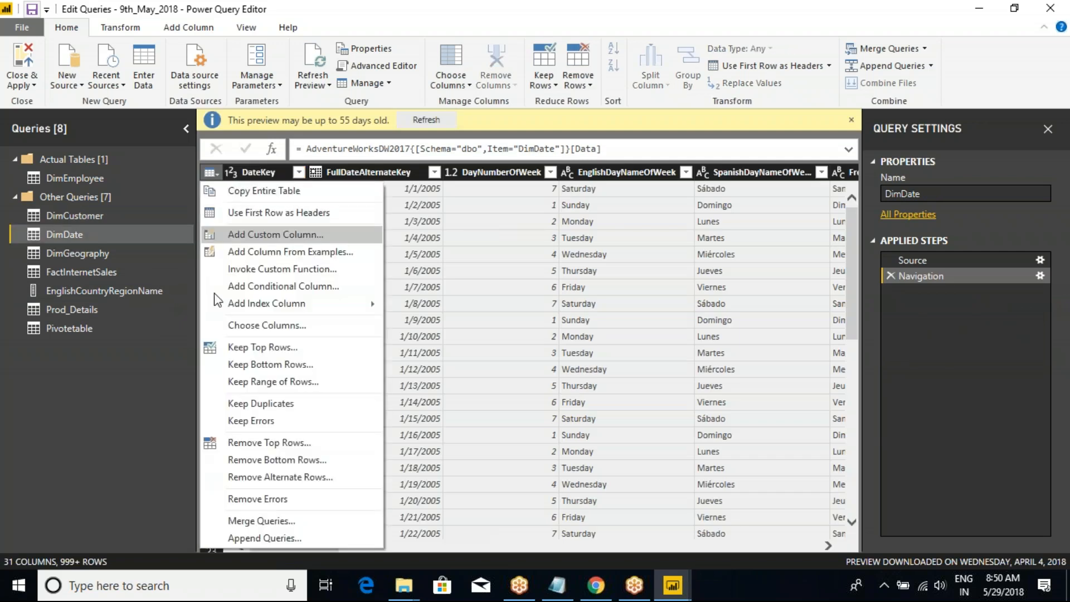
pyautogui.click(272, 339)
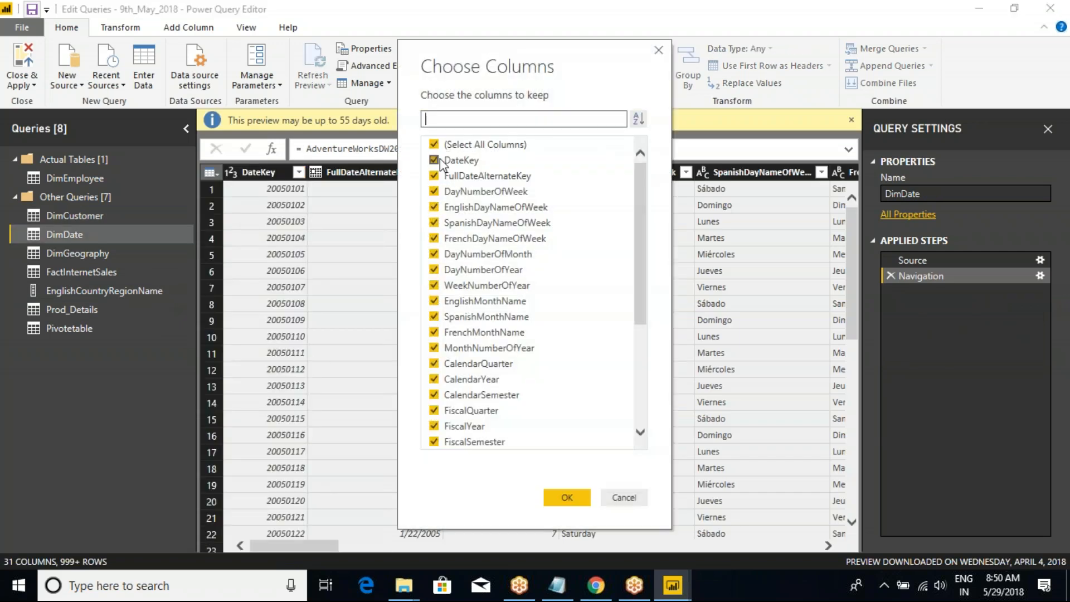
pyautogui.click(434, 144)
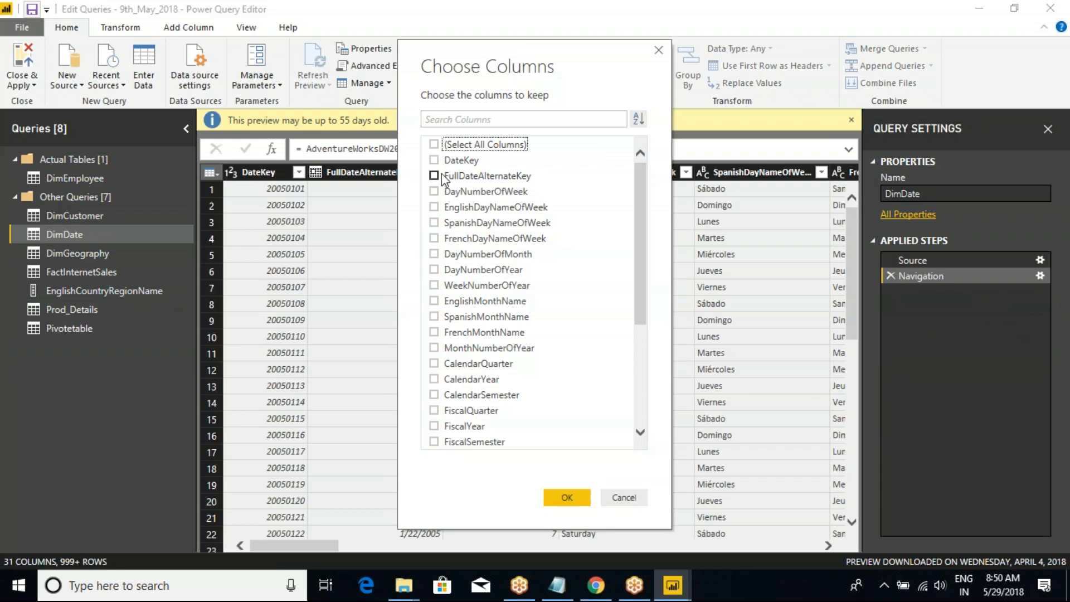
pyautogui.click(435, 160)
pyautogui.click(434, 175)
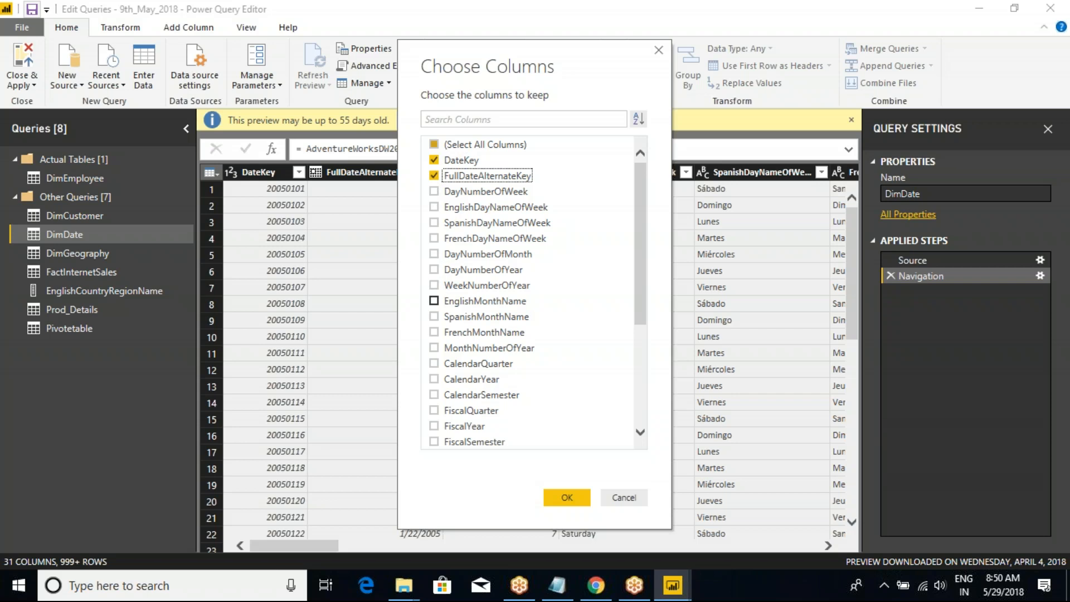
pyautogui.scroll(-4, 450, 367)
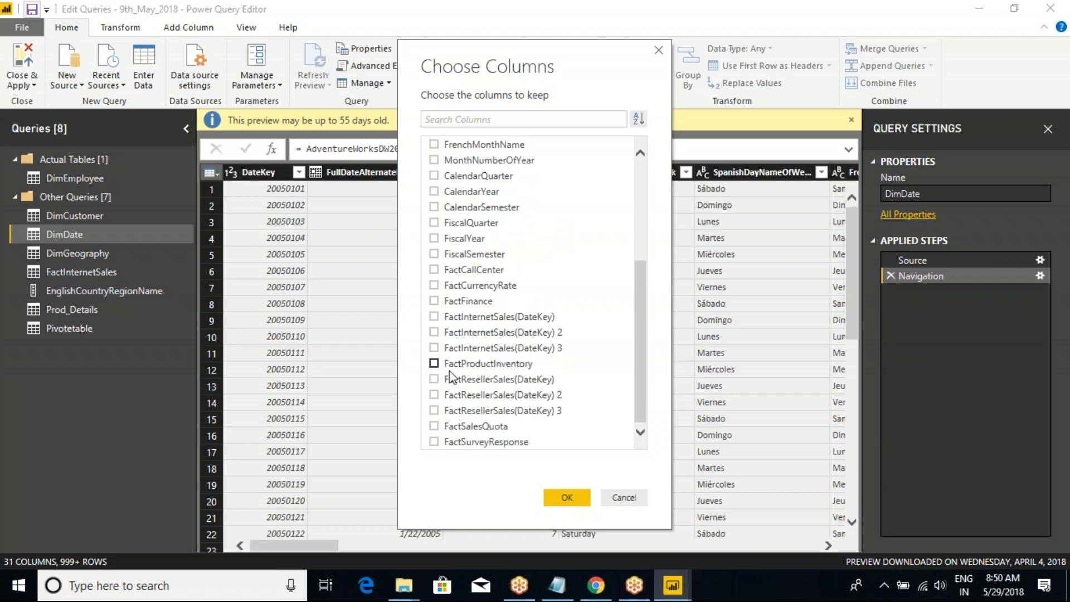
pyautogui.scroll(4, 451, 379)
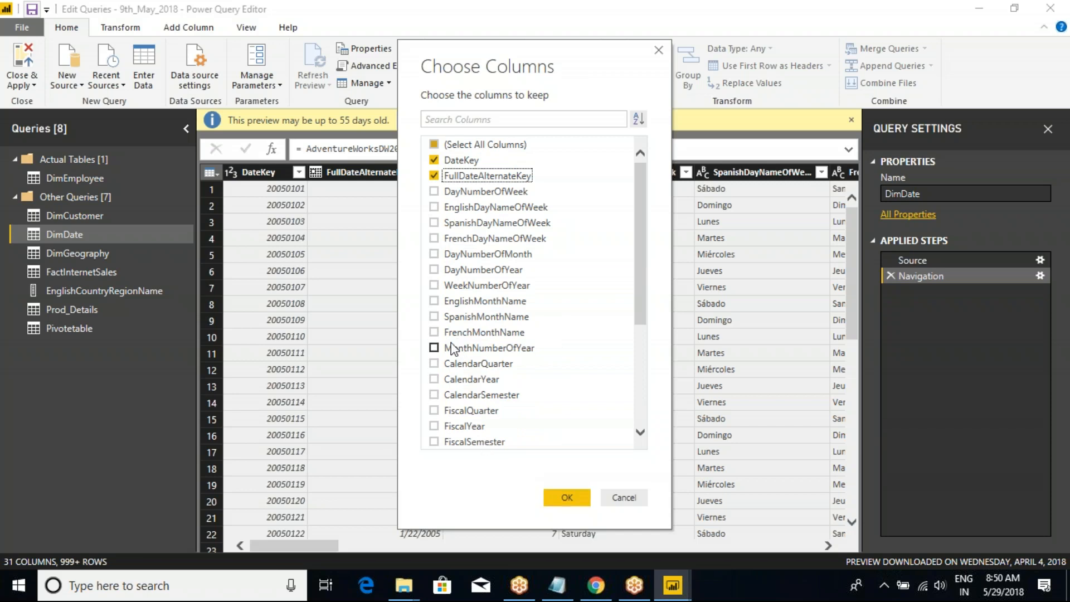
pyautogui.click(435, 301)
pyautogui.click(564, 496)
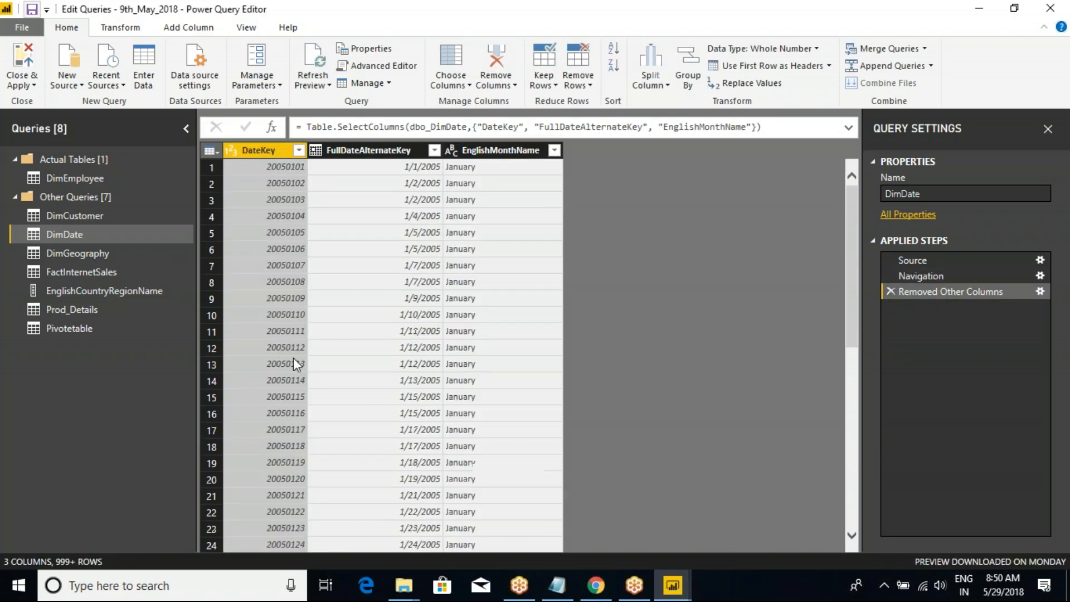
pyautogui.click(347, 150)
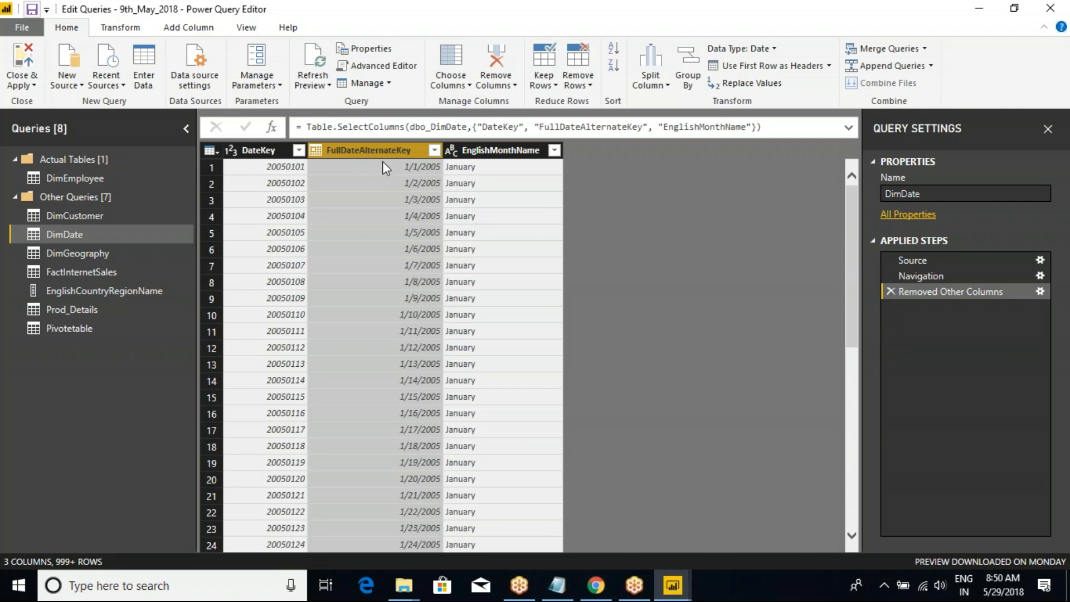
pyautogui.moveTo(301, 130)
pyautogui.mouseDown()
pyautogui.moveTo(432, 275)
pyautogui.moveTo(450, 428)
pyautogui.mouseUp()
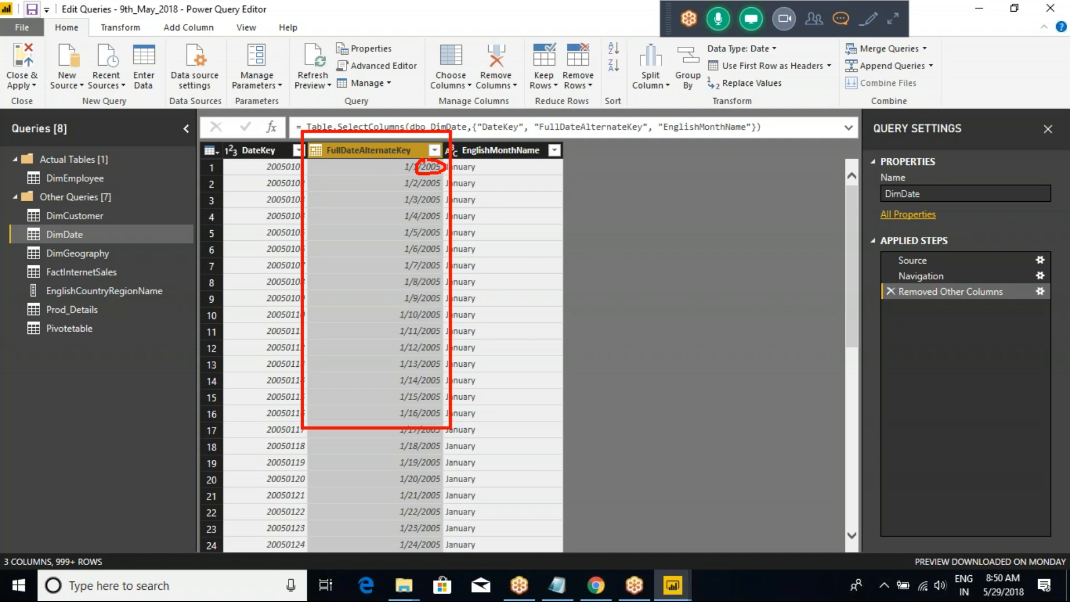
pyautogui.moveTo(432, 137)
pyautogui.mouseDown()
pyautogui.moveTo(571, 83)
pyautogui.moveTo(601, 127)
pyautogui.moveTo(586, 202)
pyautogui.moveTo(616, 295)
pyautogui.mouseUp()
pyautogui.moveTo(570, 142)
pyautogui.mouseDown()
pyautogui.moveTo(659, 140)
pyautogui.moveTo(665, 245)
pyautogui.mouseUp()
pyautogui.moveTo(608, 137)
pyautogui.mouseDown()
pyautogui.moveTo(599, 161)
pyautogui.moveTo(644, 163)
pyautogui.moveTo(636, 182)
pyautogui.mouseUp()
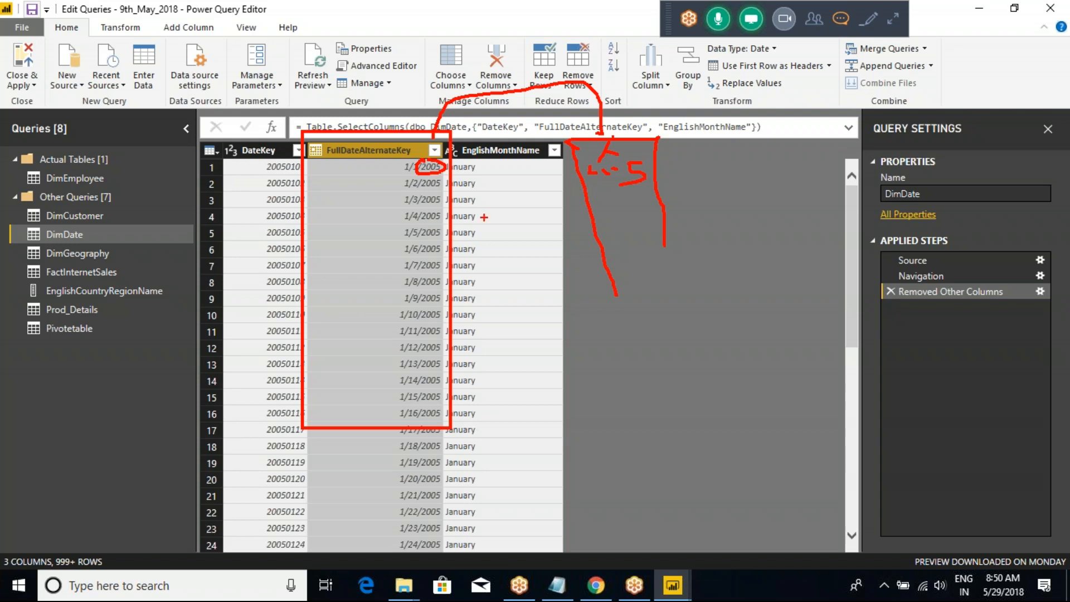
pyautogui.moveTo(417, 189)
pyautogui.mouseDown()
pyautogui.moveTo(438, 189)
pyautogui.moveTo(433, 207)
pyautogui.mouseUp()
pyautogui.click(434, 250)
pyautogui.press('Escape')
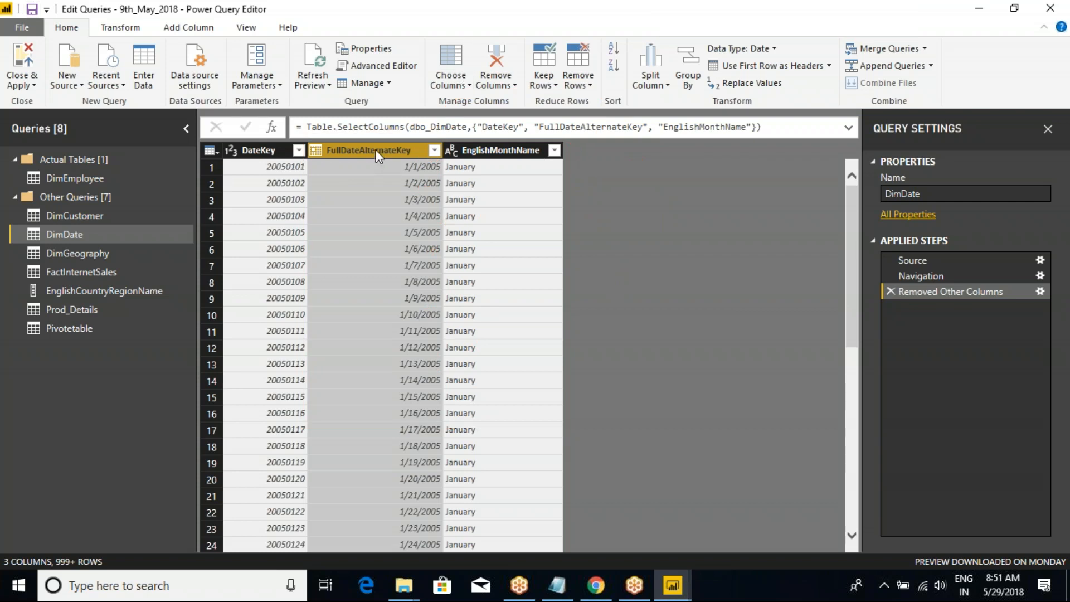
pyautogui.click(493, 149)
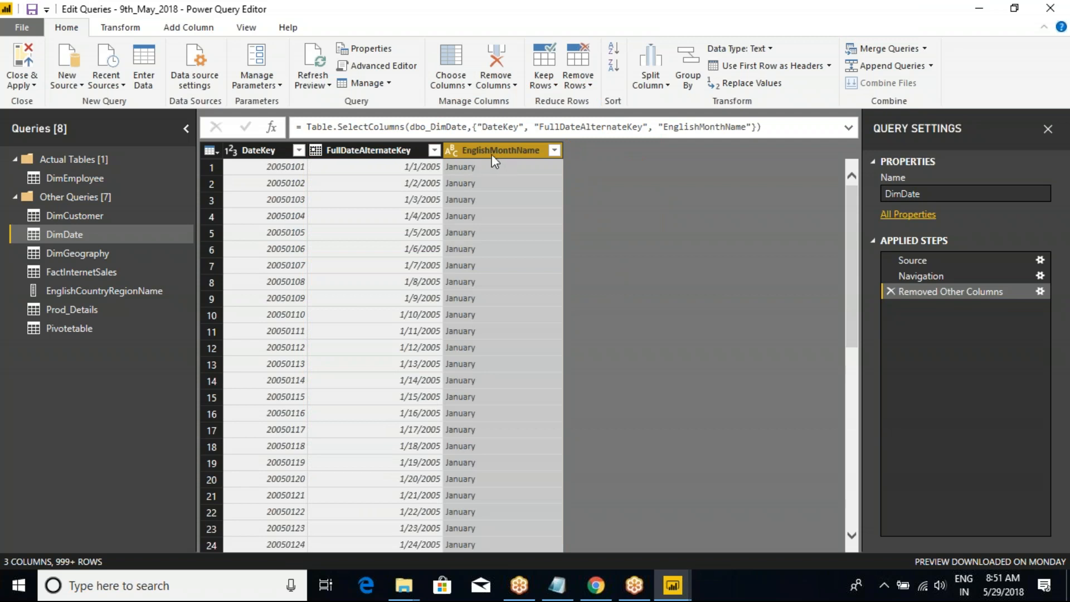
pyautogui.rightClick(493, 152)
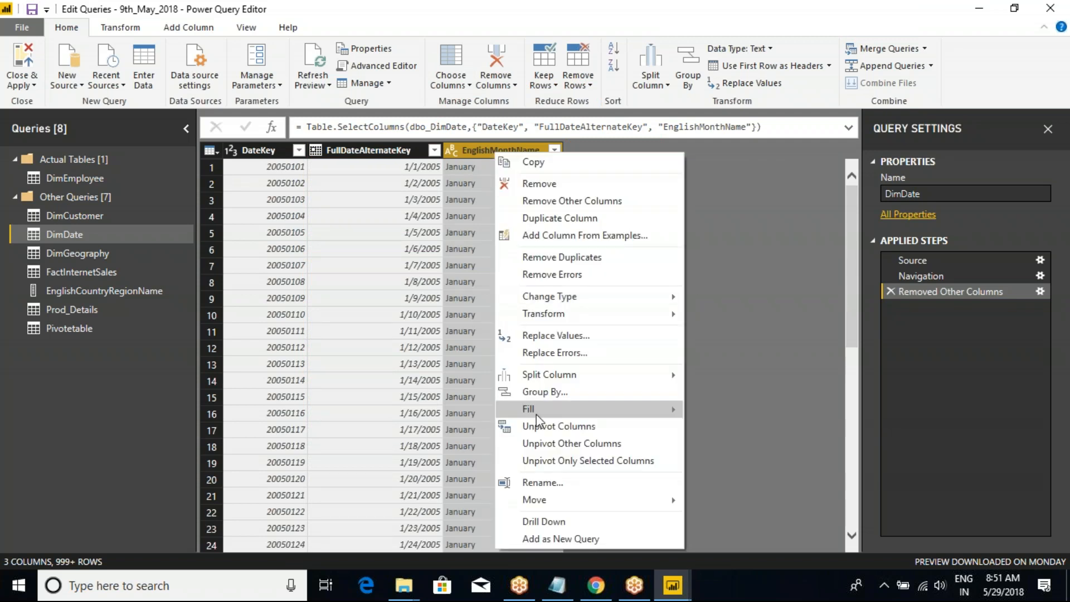
pyautogui.click(704, 279)
# Step: Apply the query changes, close the query editor and dismiss the recording manager window
pyautogui.click(25, 85)
pyautogui.click(44, 102)
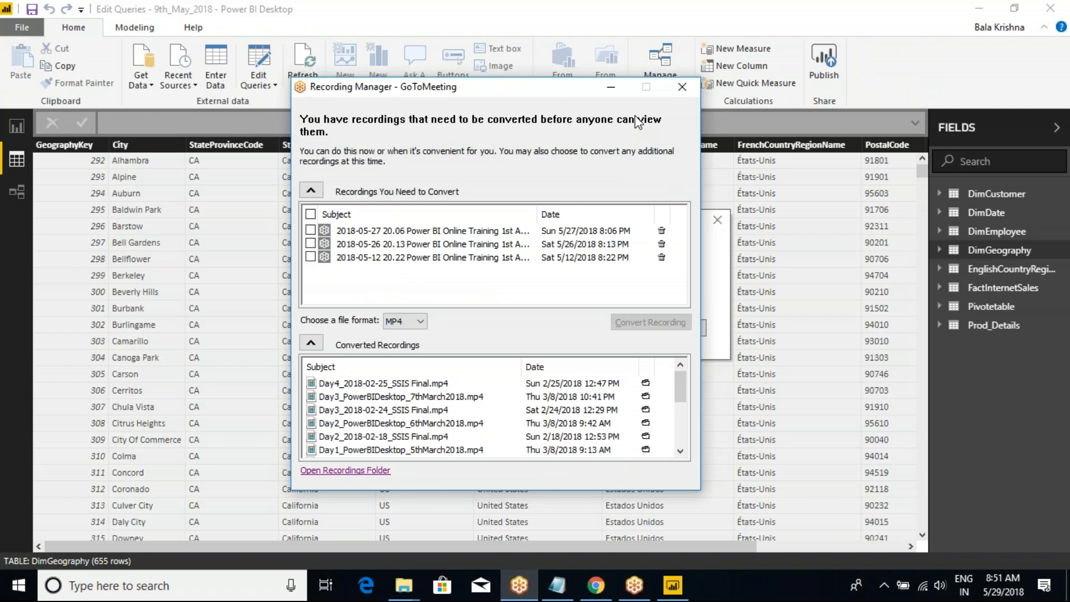
pyautogui.click(682, 86)
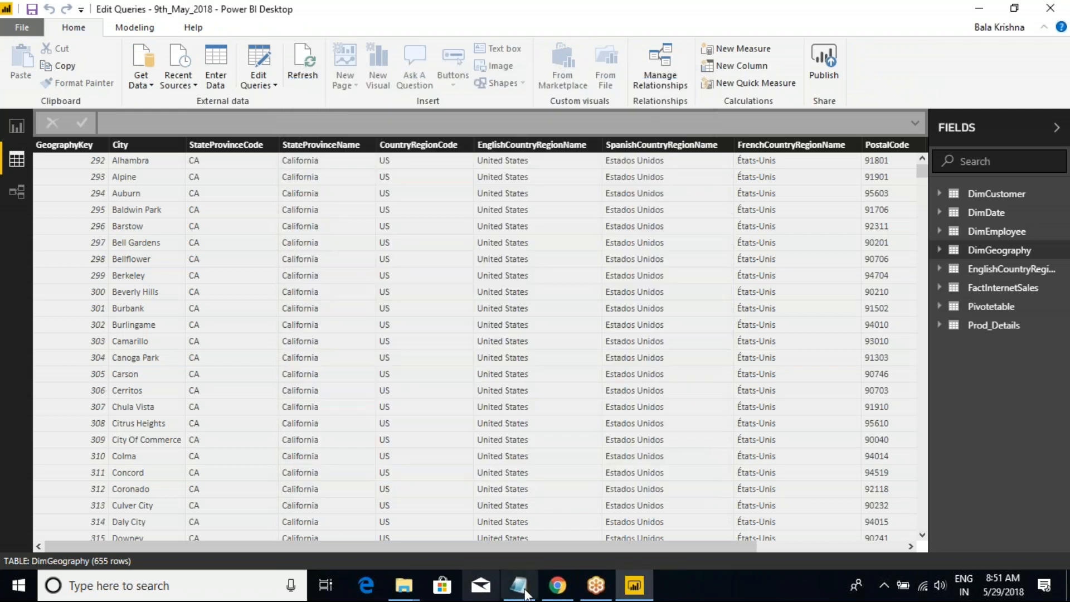
pyautogui.click(403, 585)
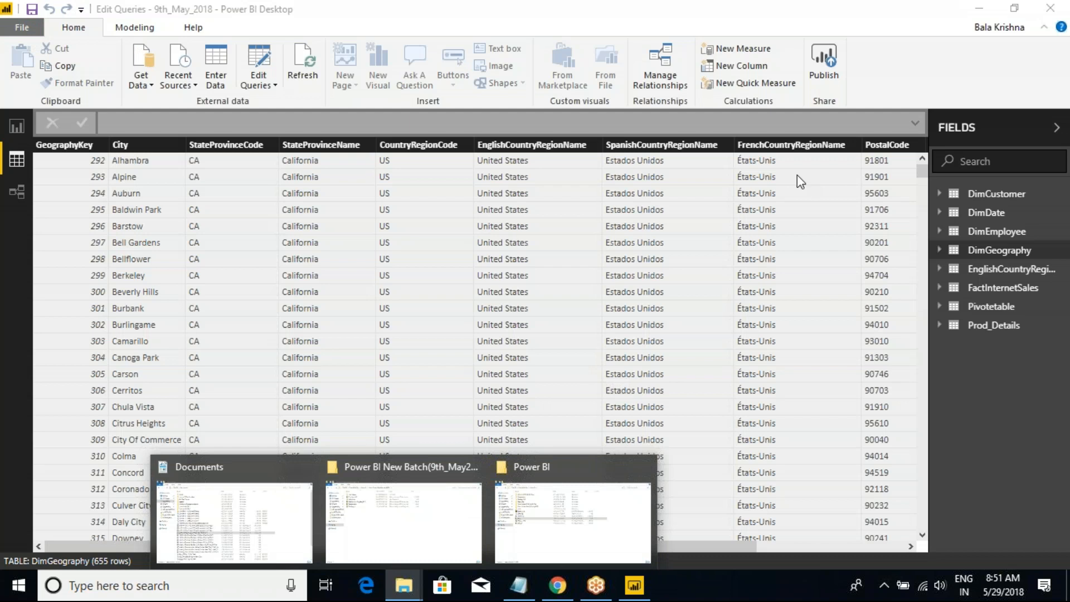
pyautogui.click(720, 190)
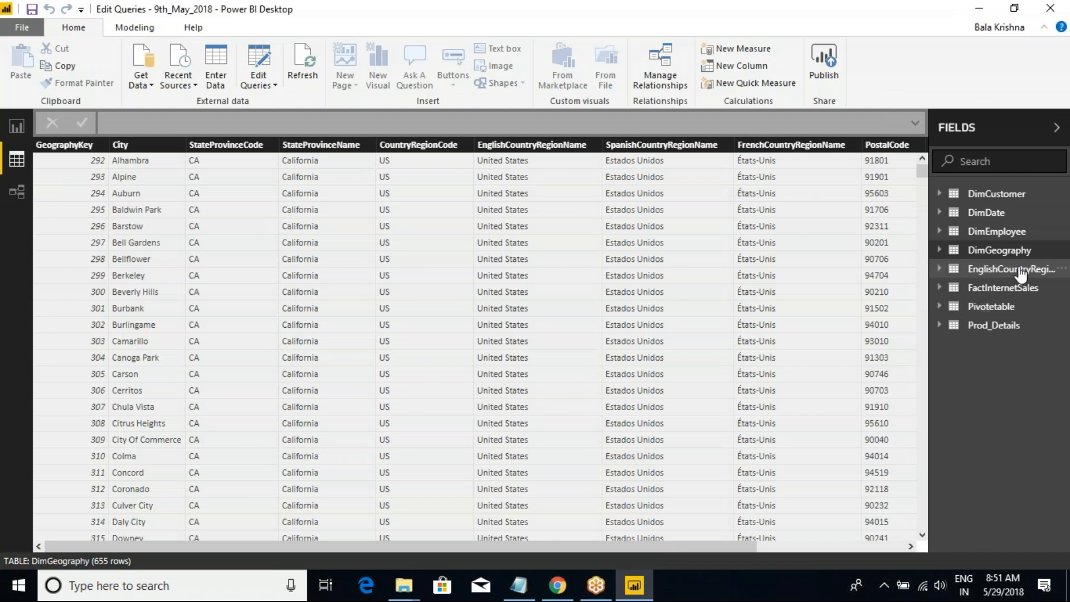
# Step: Display the DimDate table in the data view and add a new calculated column to it
pyautogui.click(990, 214)
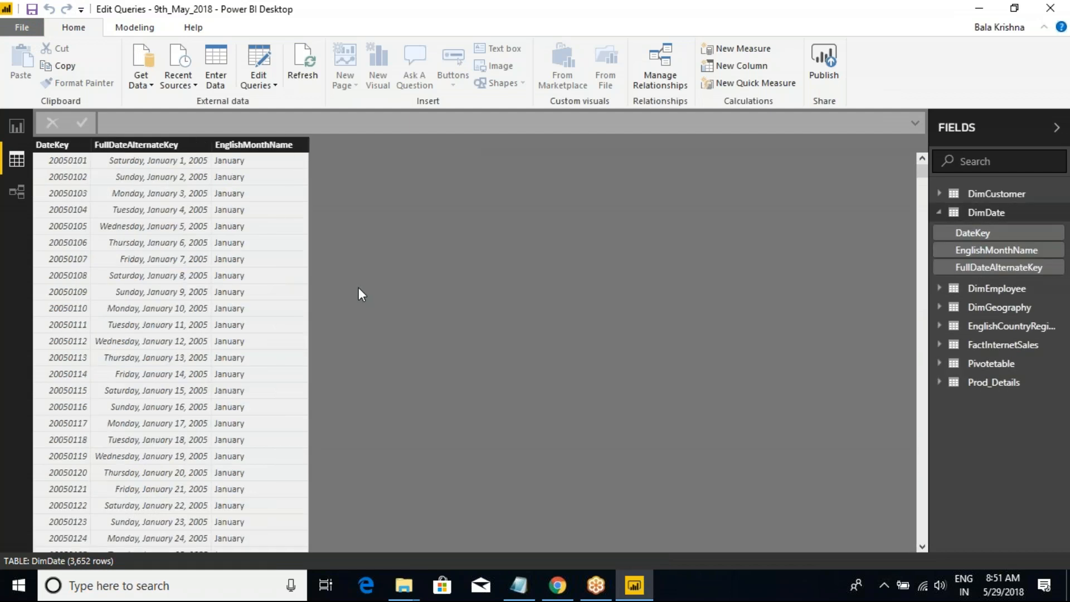
pyautogui.click(246, 146)
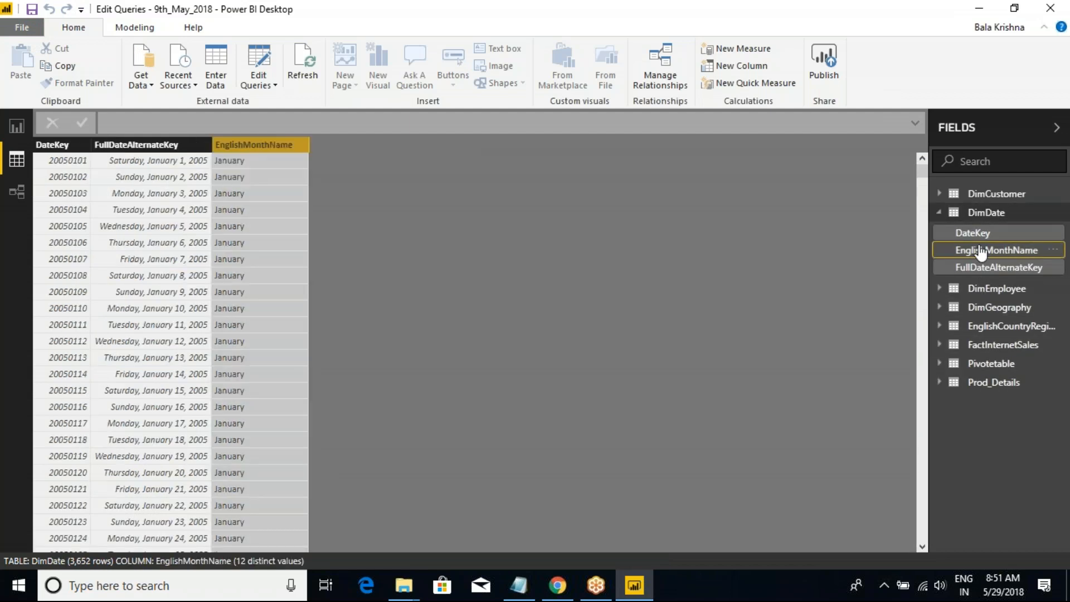
pyautogui.click(978, 213)
pyautogui.rightClick(977, 214)
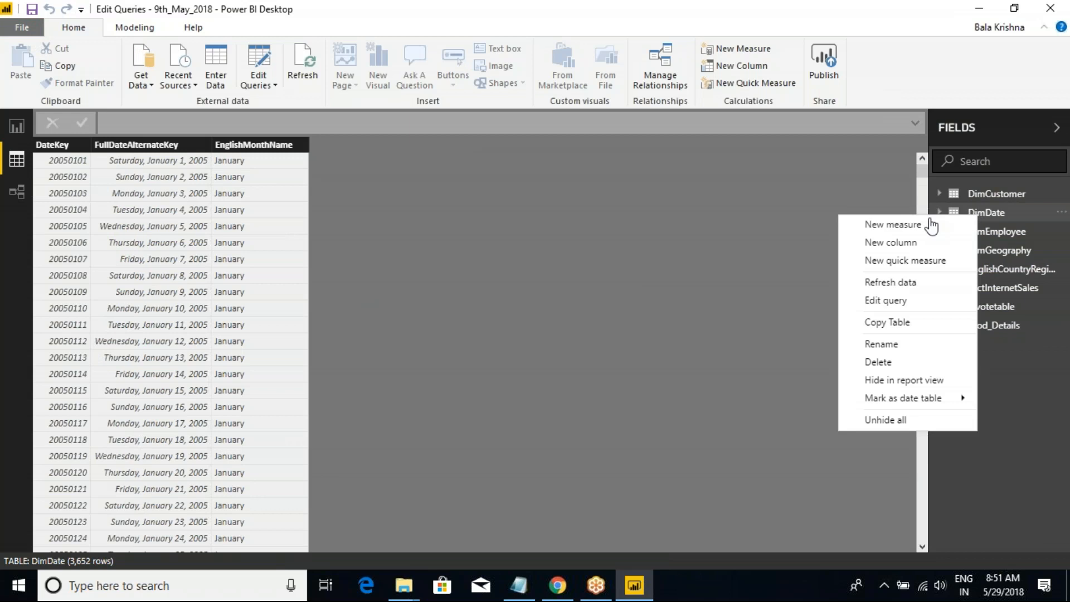
pyautogui.click(891, 241)
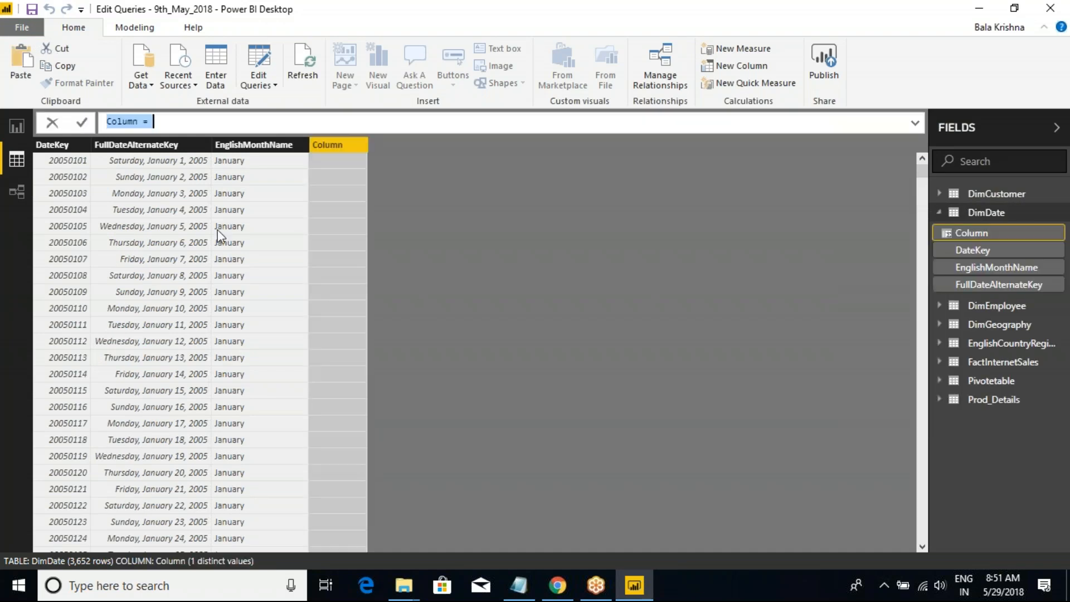
# Step: Set the new DimDate column's formula to YEAR(DimDate[FullDateAlternateKey])
pyautogui.click(160, 125)
pyautogui.write('YEAR(')
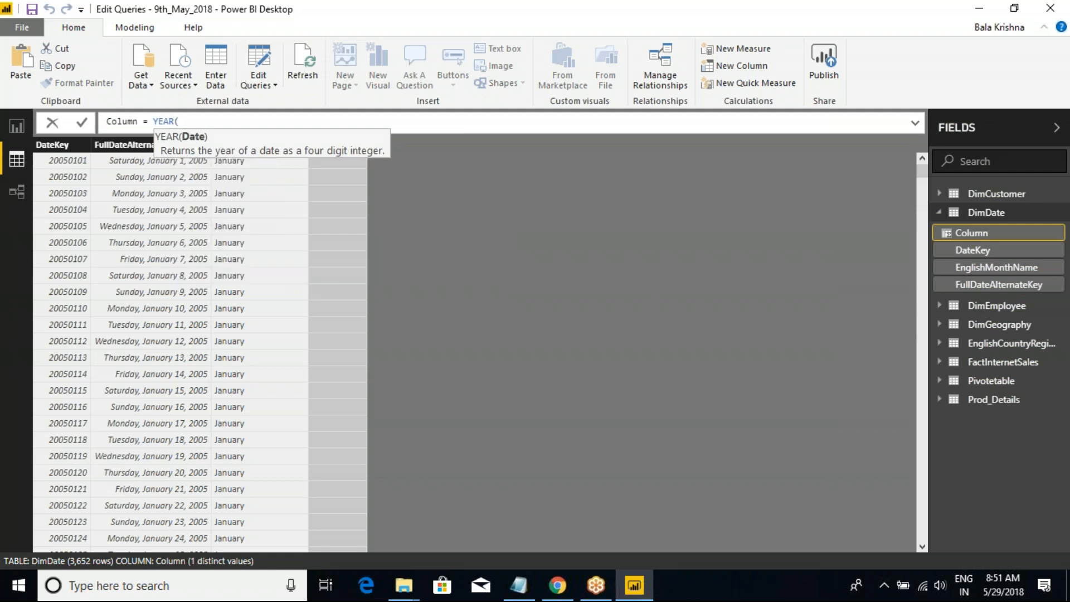
pyautogui.write('Dim')
pyautogui.press('Tab')
pyautogui.write(')')
pyautogui.press('Return')
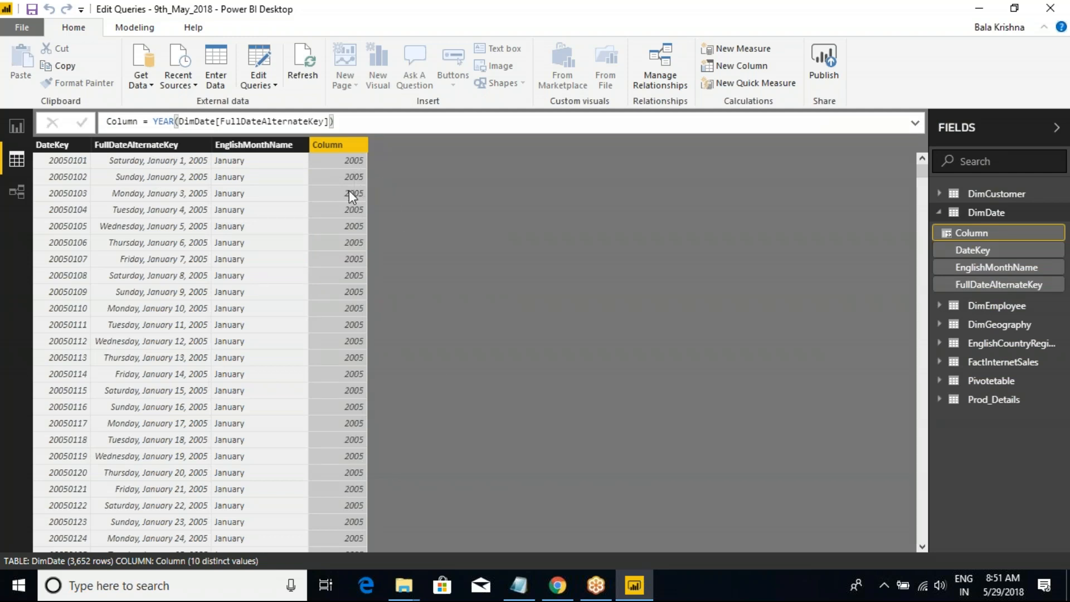
# Step: Save the file and reopen the query editor with DimDate's FullDateAlternateKey column selected
pyautogui.click(32, 9)
pyautogui.click(276, 88)
pyautogui.click(291, 101)
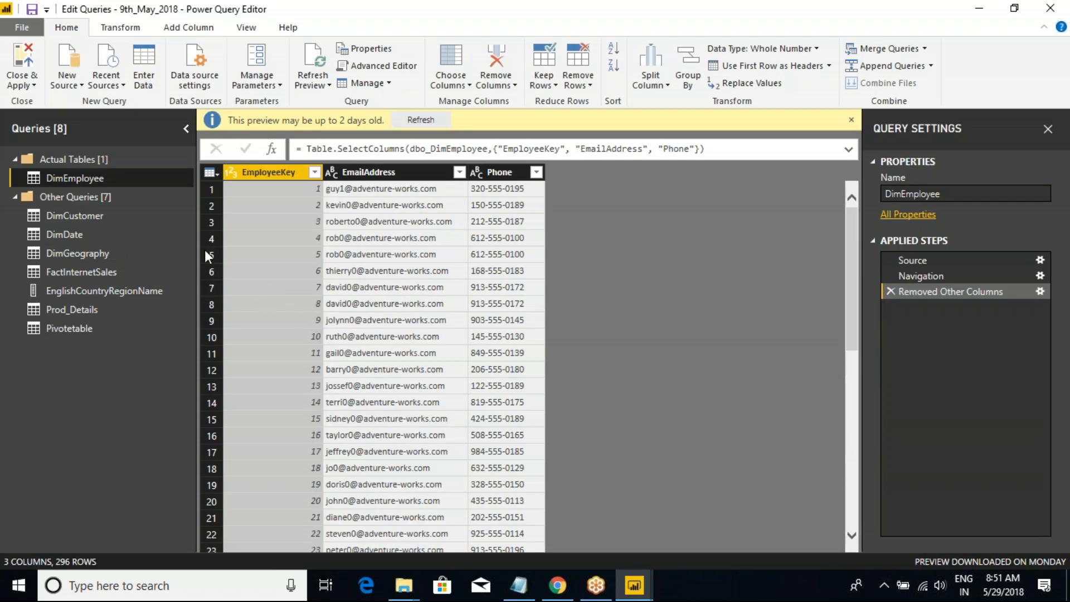
pyautogui.click(69, 236)
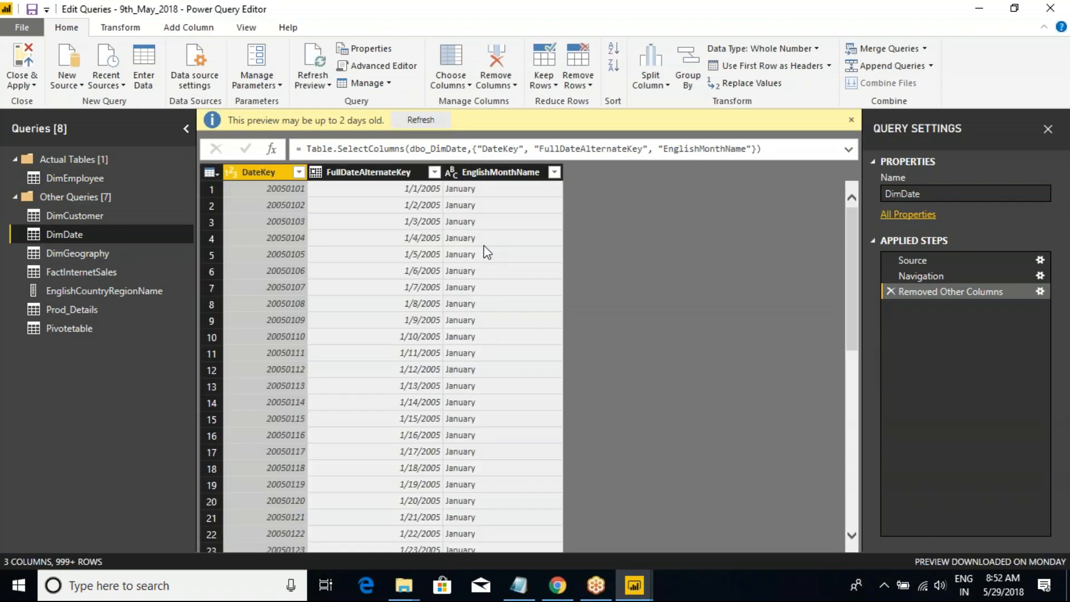
pyautogui.click(475, 175)
pyautogui.click(396, 172)
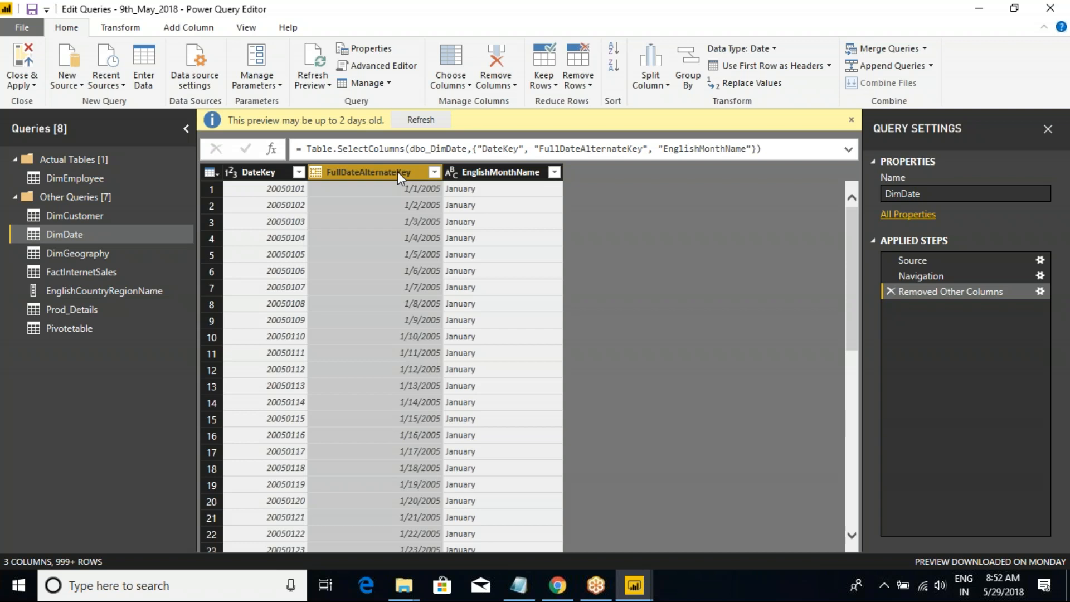
# Step: Review DimDate's three columns in the query editor and the YEAR formula of its calculated column in the data view
pyautogui.click(249, 174)
pyautogui.click(368, 173)
pyautogui.click(478, 175)
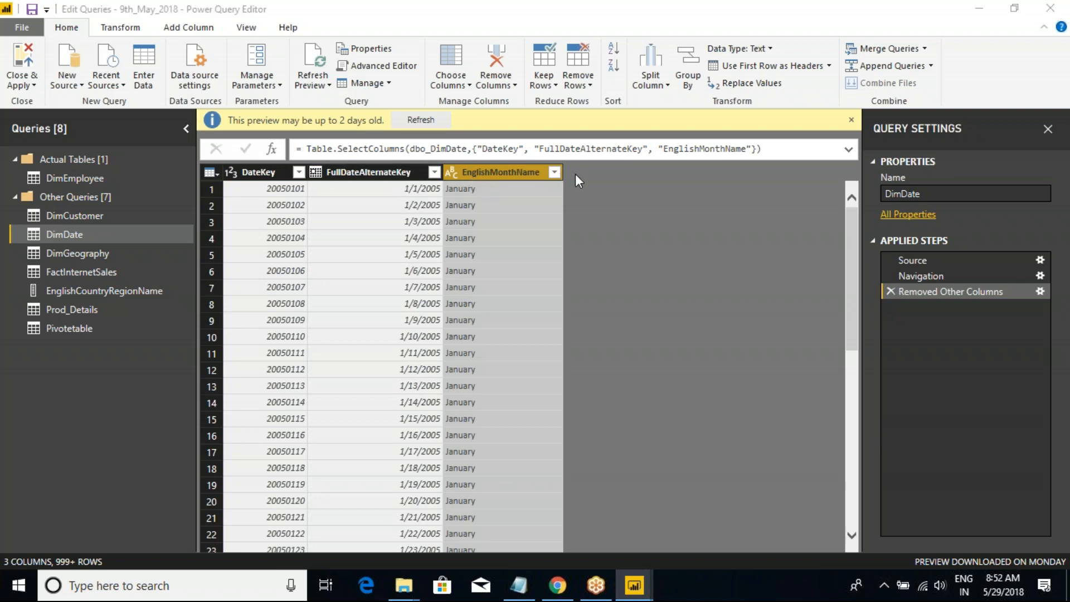
pyautogui.hotkey('alt', 'Tab')
pyautogui.click(346, 162)
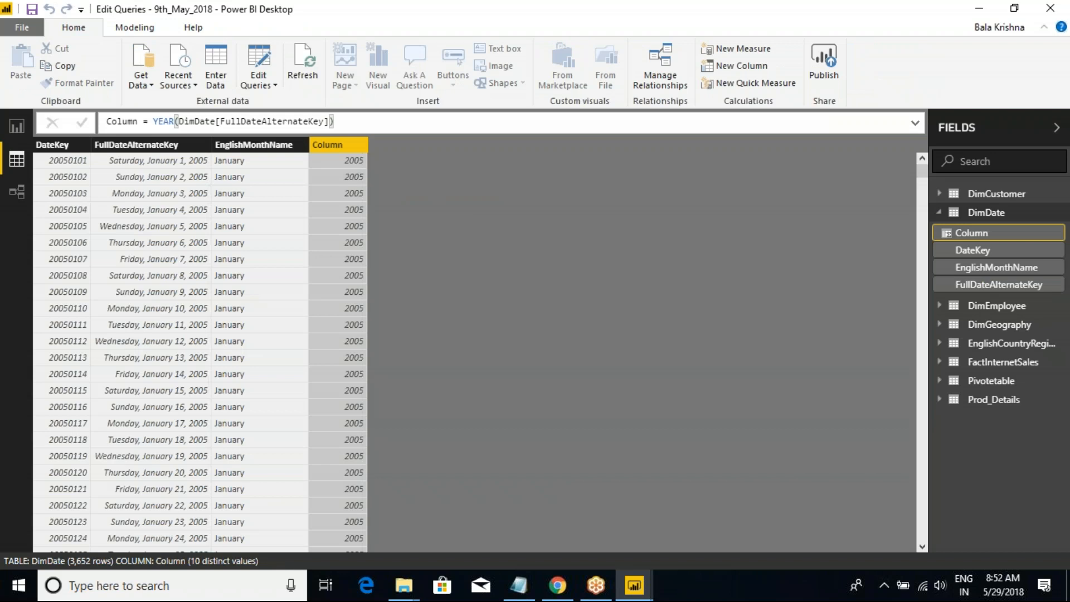
pyautogui.doubleClick(157, 121)
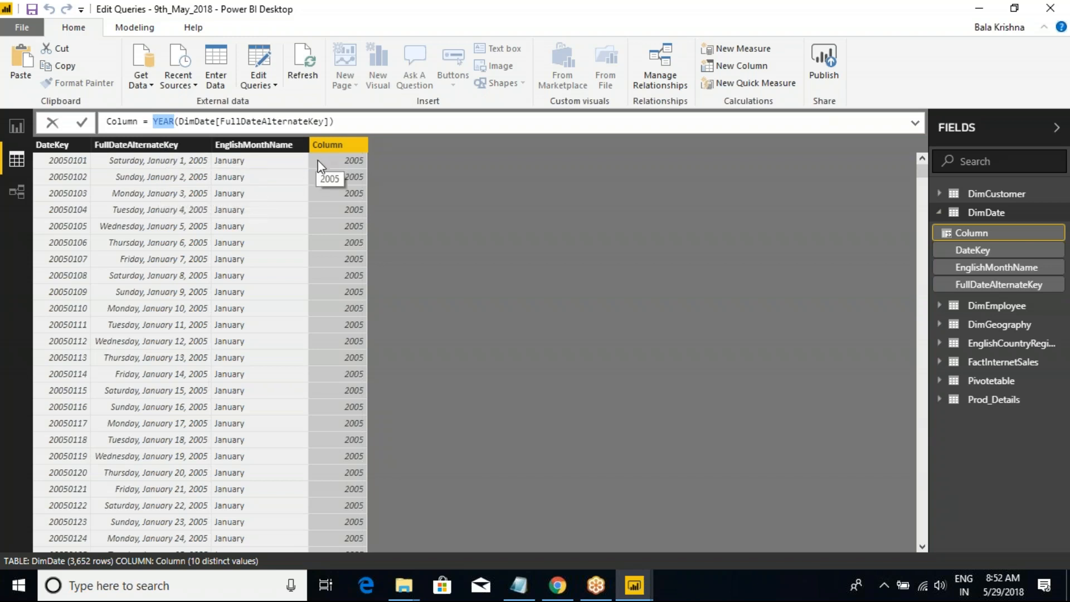
# Step: Add a second calculated column to the DimDate table in the data view
pyautogui.click(324, 146)
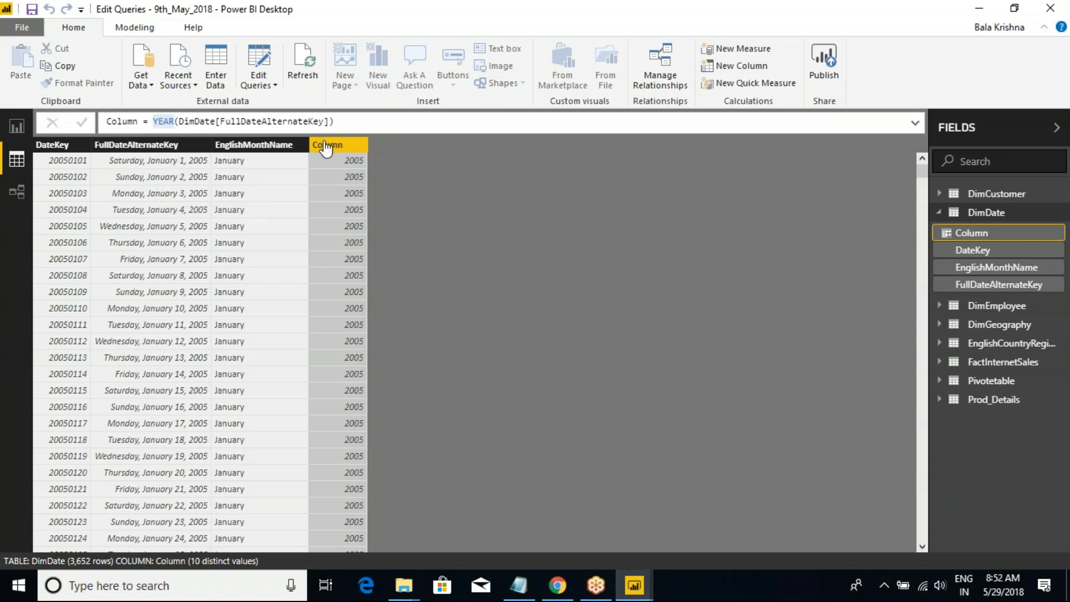
pyautogui.rightClick(326, 148)
pyautogui.click(350, 149)
pyautogui.rightClick(344, 146)
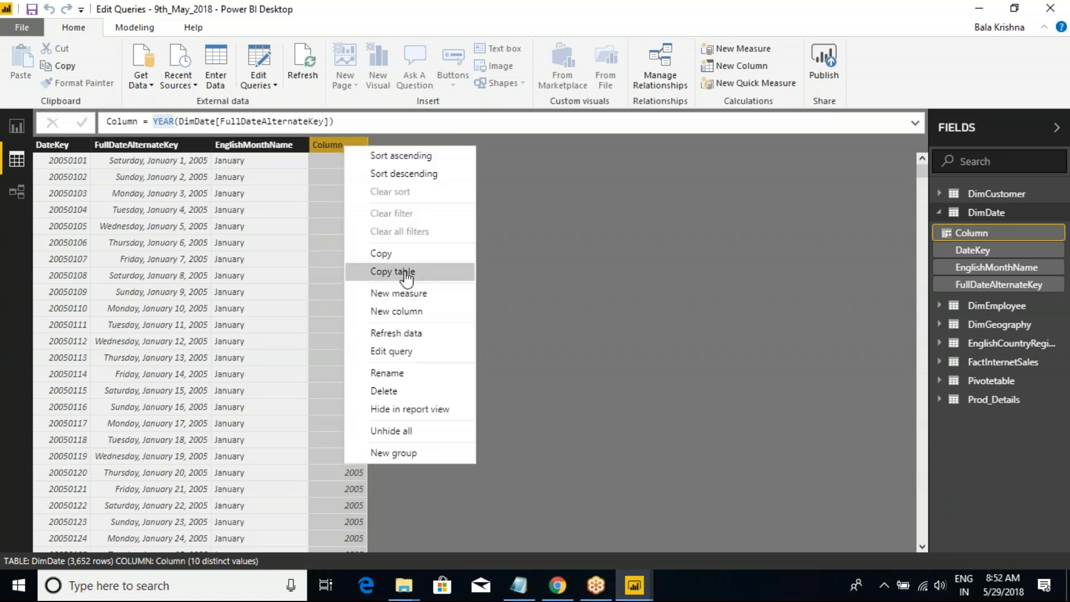
pyautogui.click(409, 311)
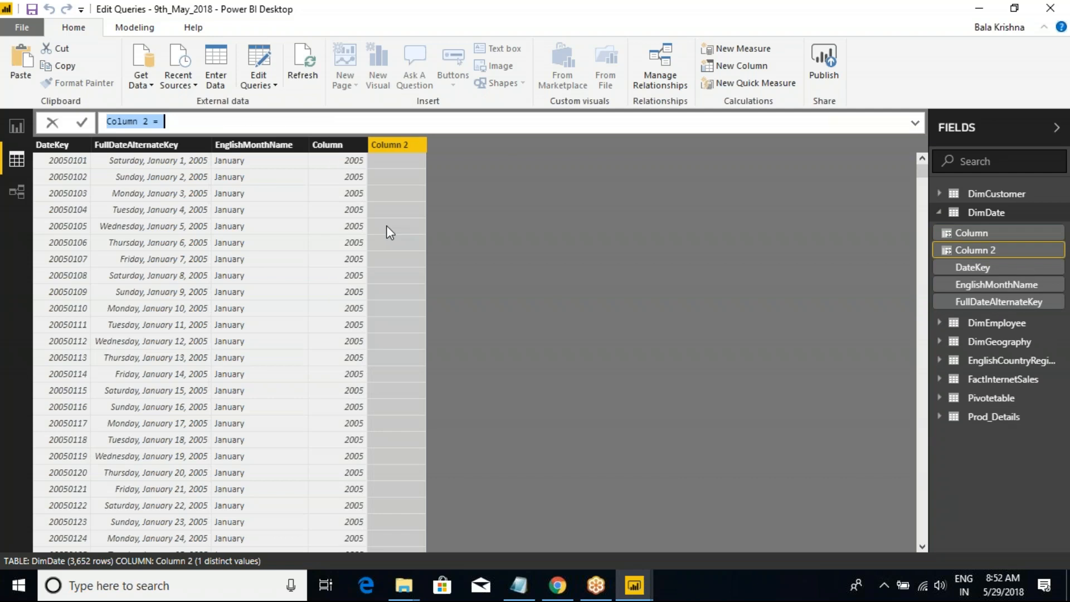
pyautogui.press('End')
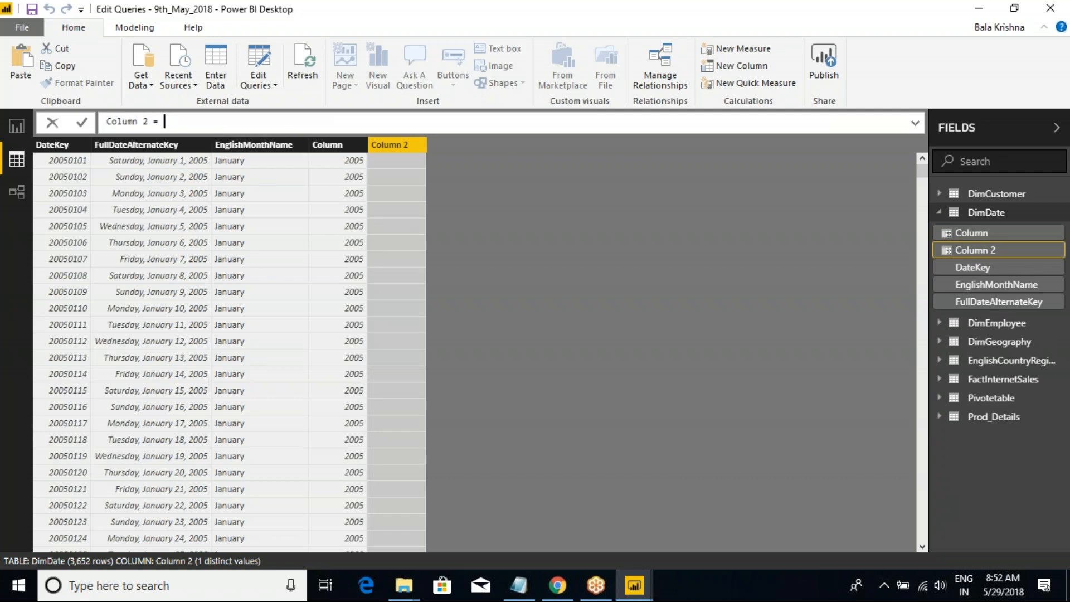
# Step: Set the second calculated column's formula to FORMAT(DimDate[FullDateAlternateKey],"DDDD")
pyautogui.write('FORMAT(')
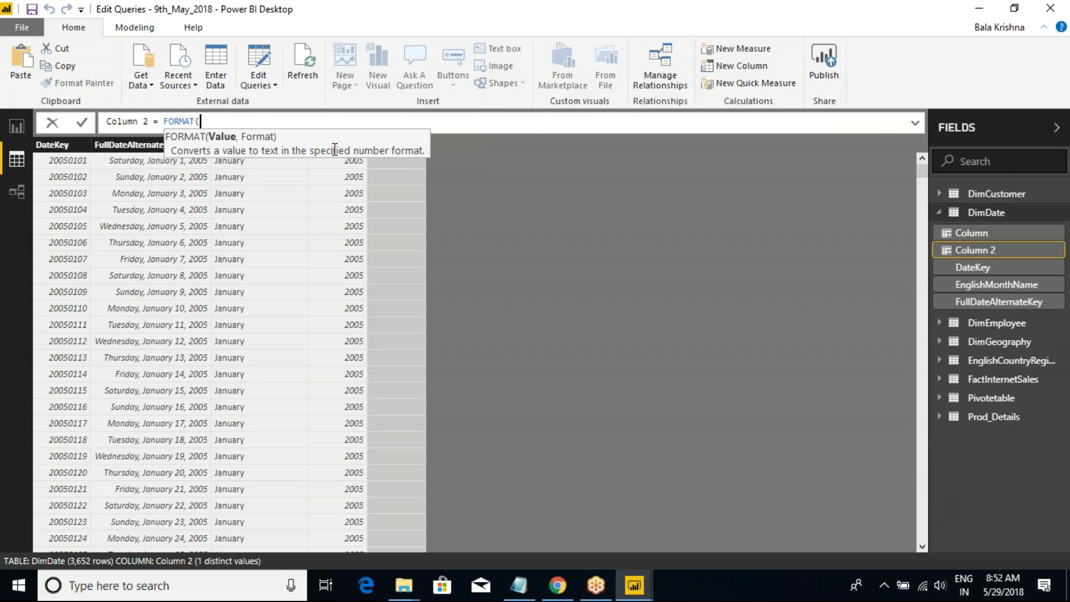
pyautogui.write('full')
pyautogui.press('Tab')
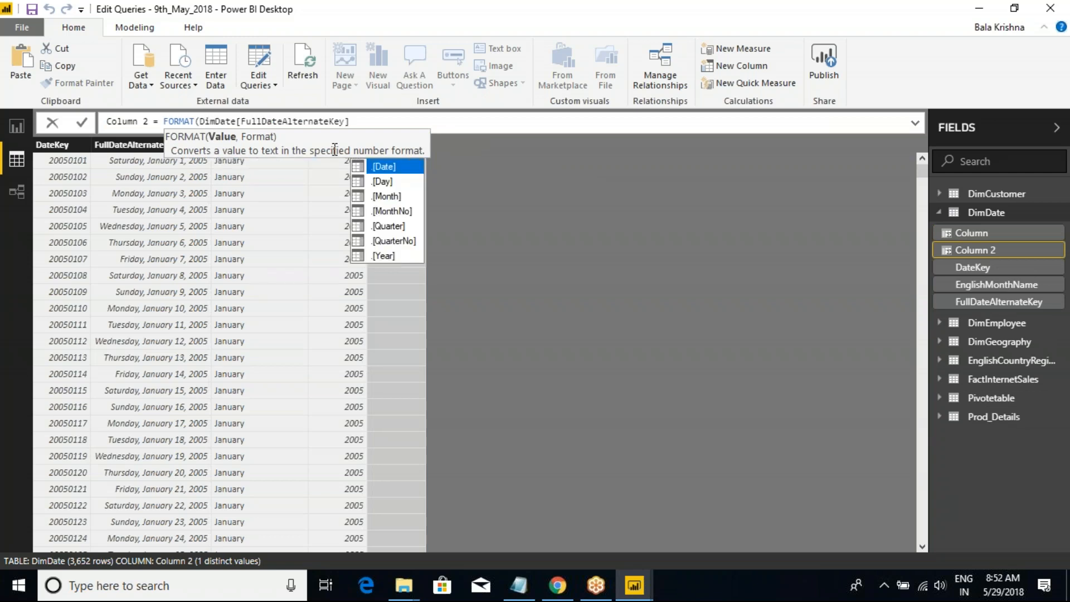
pyautogui.write(',DDD')
pyautogui.press('BackSpace')
pyautogui.press('BackSpace')
pyautogui.press('BackSpace')
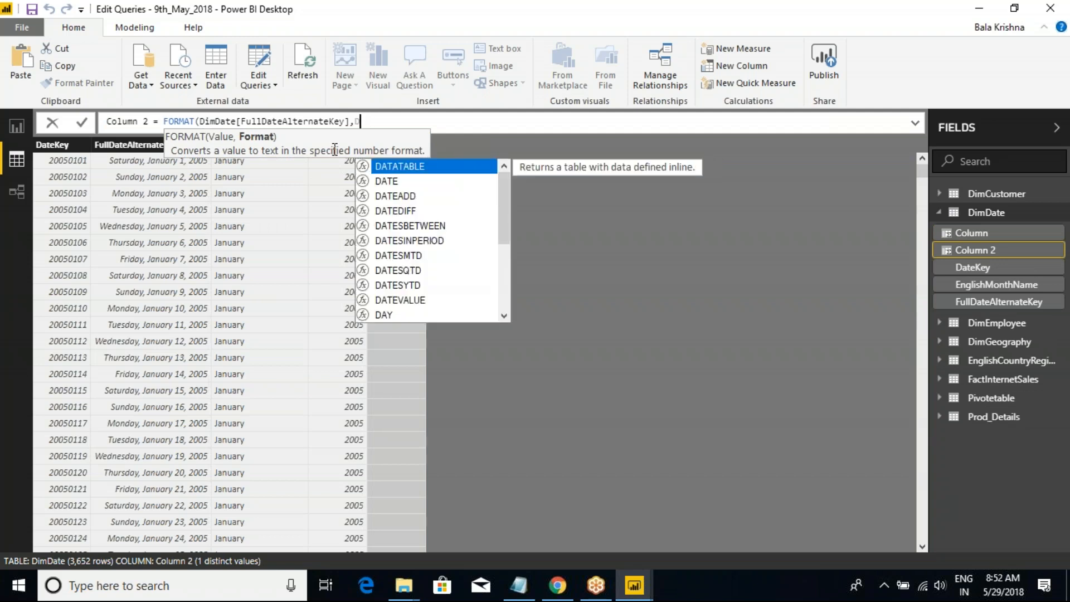
pyautogui.write('"")')
pyautogui.press('Left')
pyautogui.press('Left')
pyautogui.write('DDDD')
pyautogui.click(415, 119)
pyautogui.press('Return')
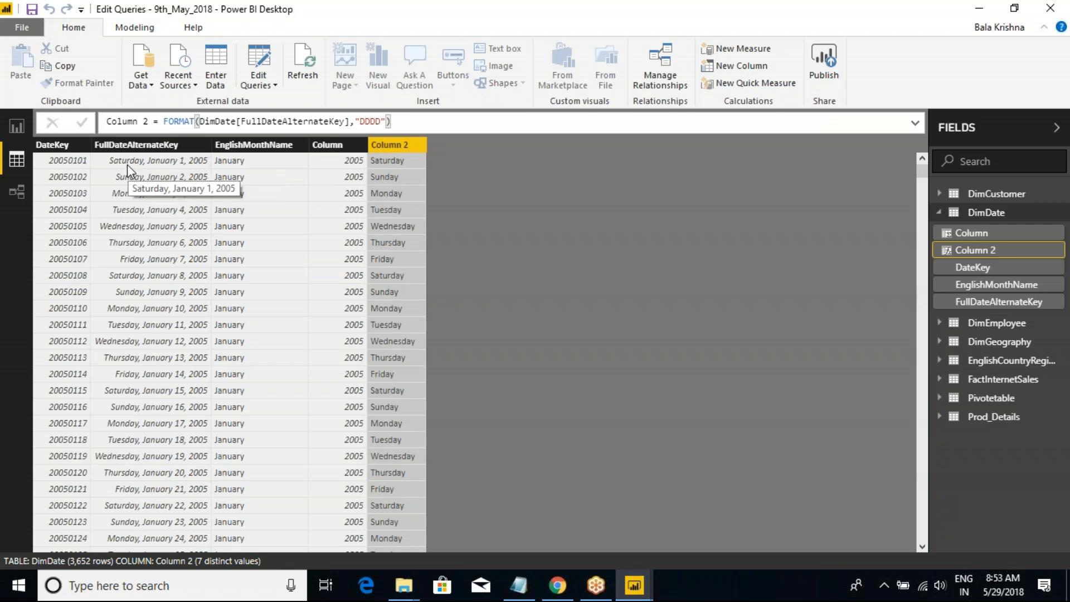
# Step: Examine the FORMAT formula and compare its day names with the FullDateAlternateKey dates
pyautogui.click(191, 173)
pyautogui.click(383, 159)
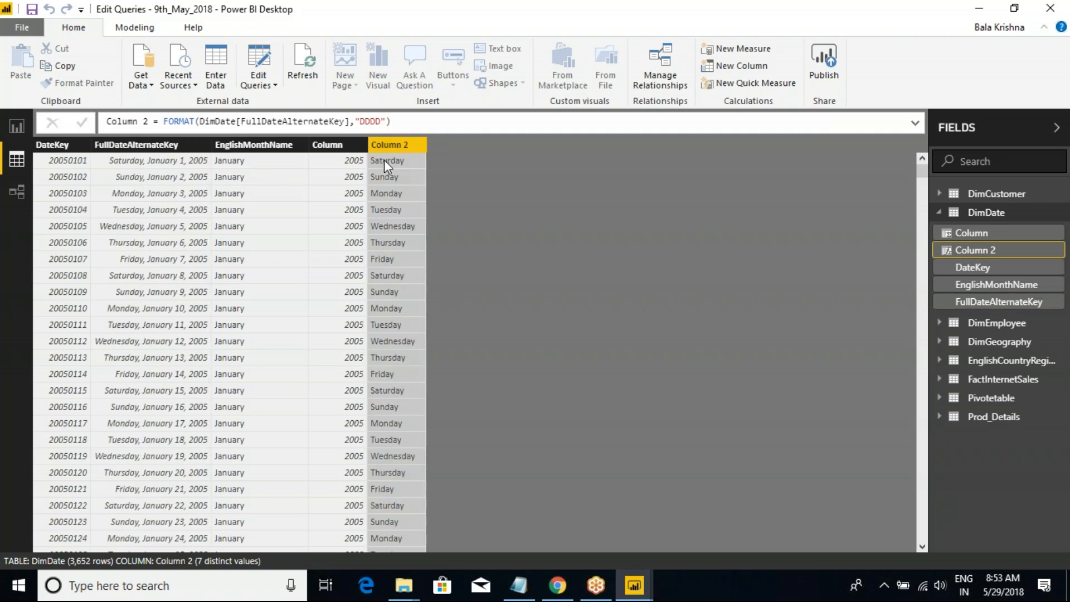
pyautogui.click(362, 122)
pyautogui.doubleClick(370, 121)
pyautogui.click(382, 121)
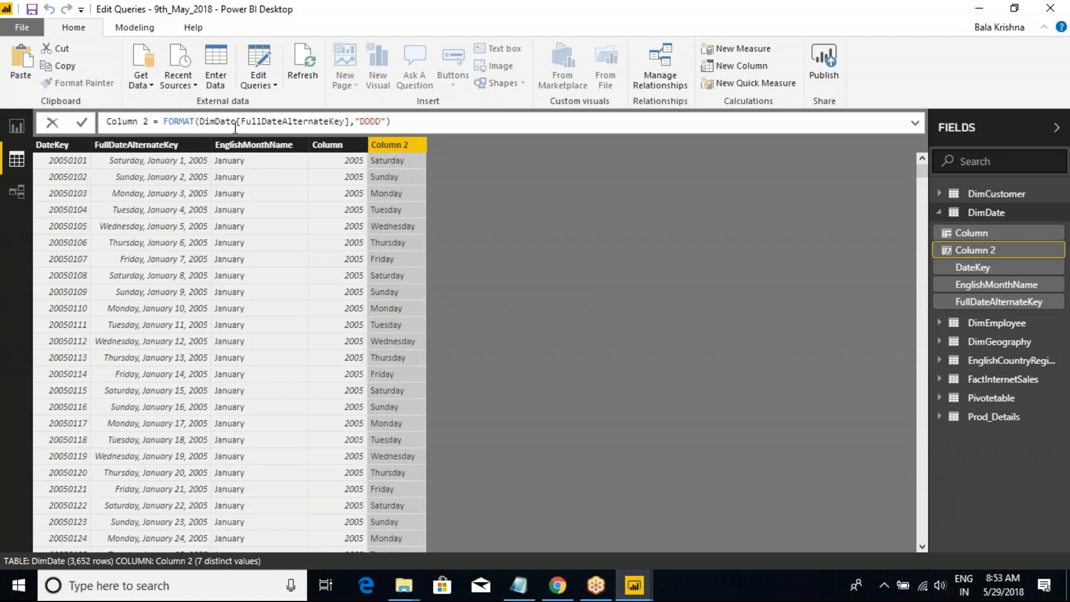
pyautogui.moveTo(163, 122); pyautogui.dragTo(403, 119)
pyautogui.press('End')
pyautogui.moveTo(393, 120); pyautogui.dragTo(160, 121)
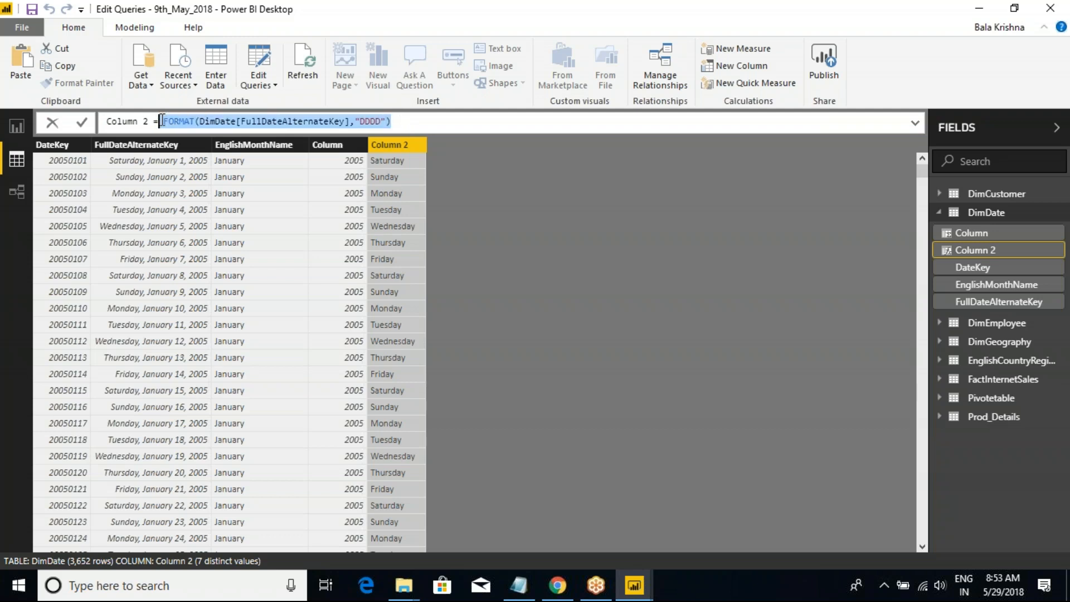
pyautogui.click(221, 122)
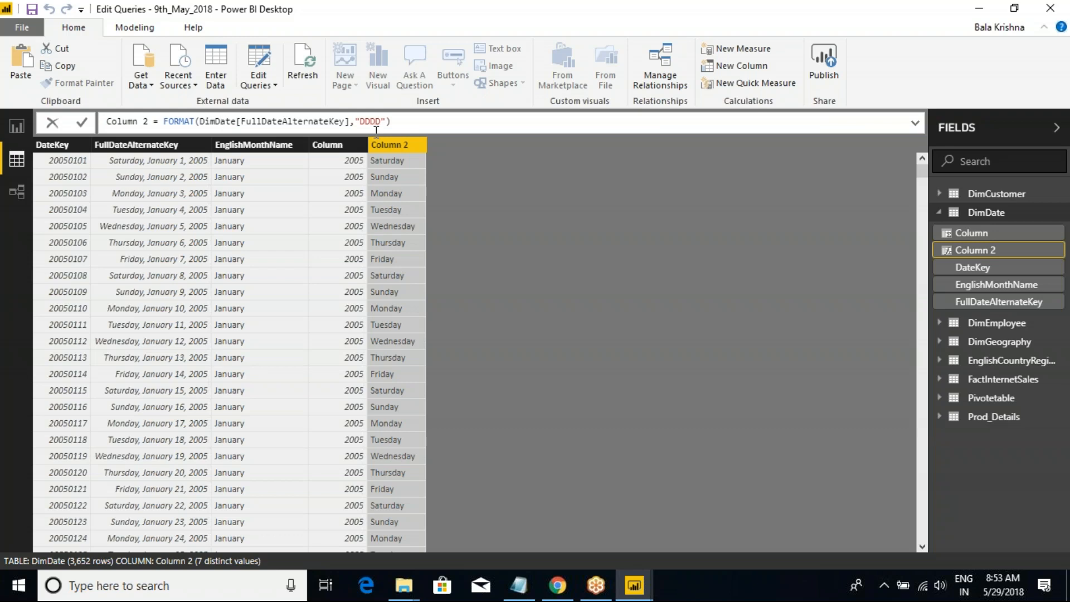
pyautogui.moveTo(94, 97)
pyautogui.mouseDown()
pyautogui.moveTo(193, 124)
pyautogui.moveTo(443, 143)
pyautogui.mouseUp()
pyautogui.moveTo(374, 115); pyautogui.dragTo(433, 91)
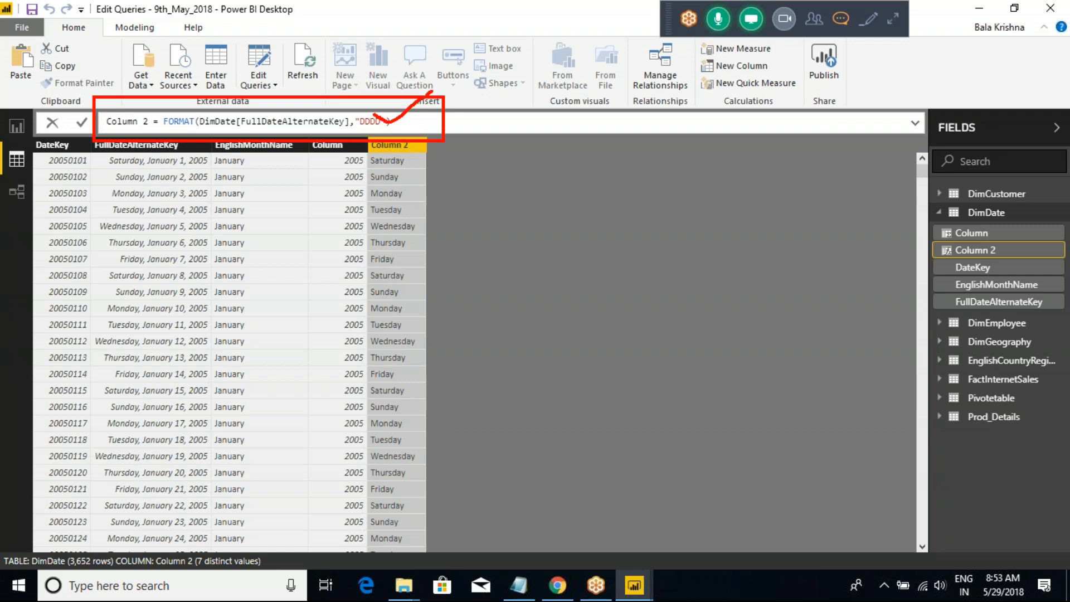
pyautogui.moveTo(397, 161)
pyautogui.mouseDown()
pyautogui.moveTo(371, 177)
pyautogui.moveTo(407, 359)
pyautogui.moveTo(391, 183)
pyautogui.mouseUp()
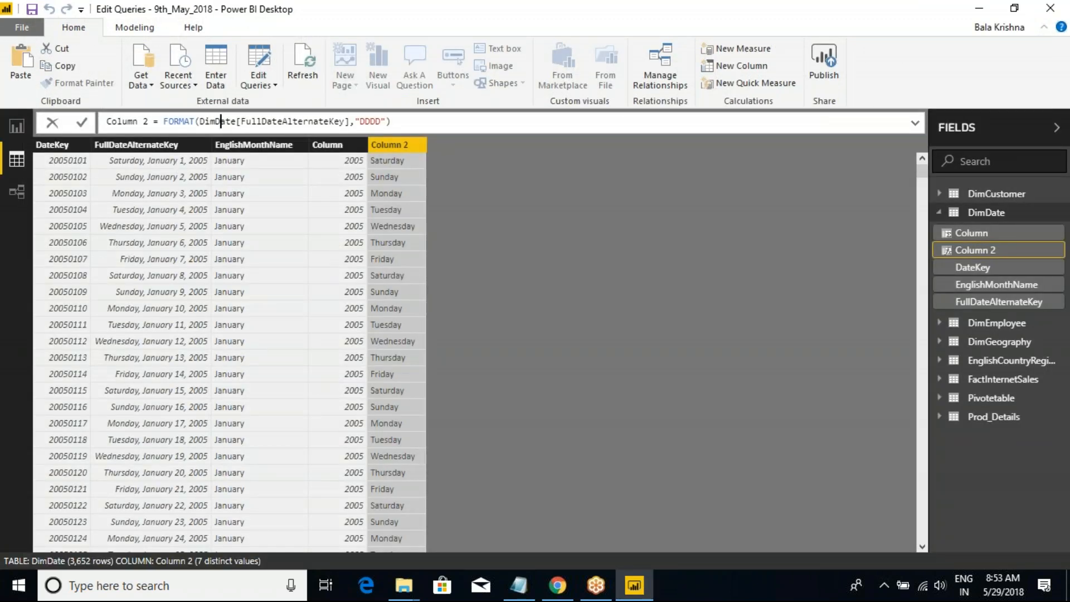
# Step: Reopen the query editor and display the DimDate query with its EnglishMonthName column selected
pyautogui.click(258, 84)
pyautogui.click(282, 105)
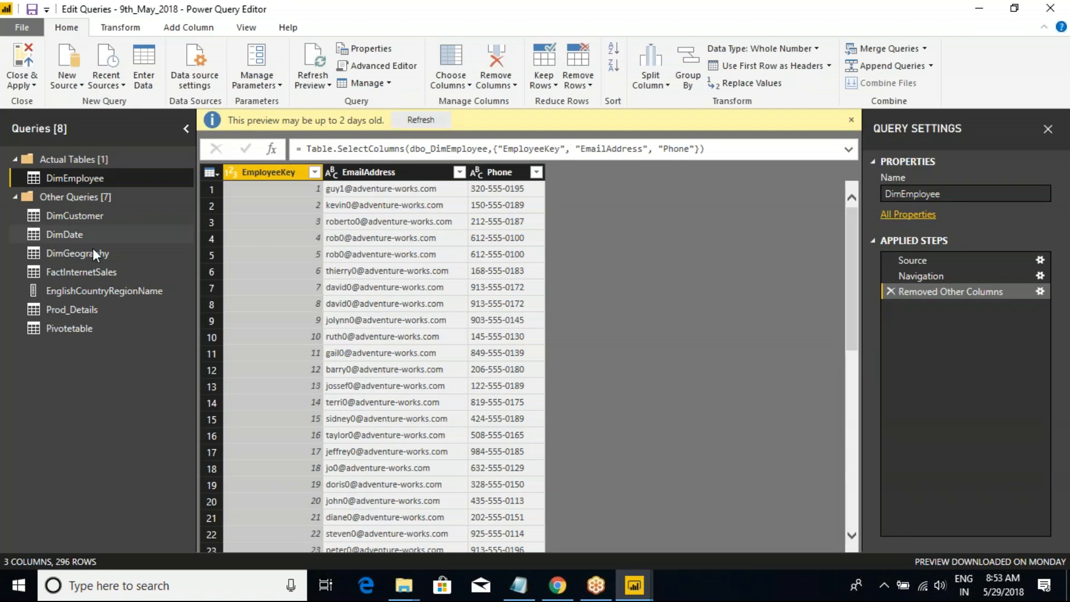
pyautogui.click(84, 234)
pyautogui.click(500, 174)
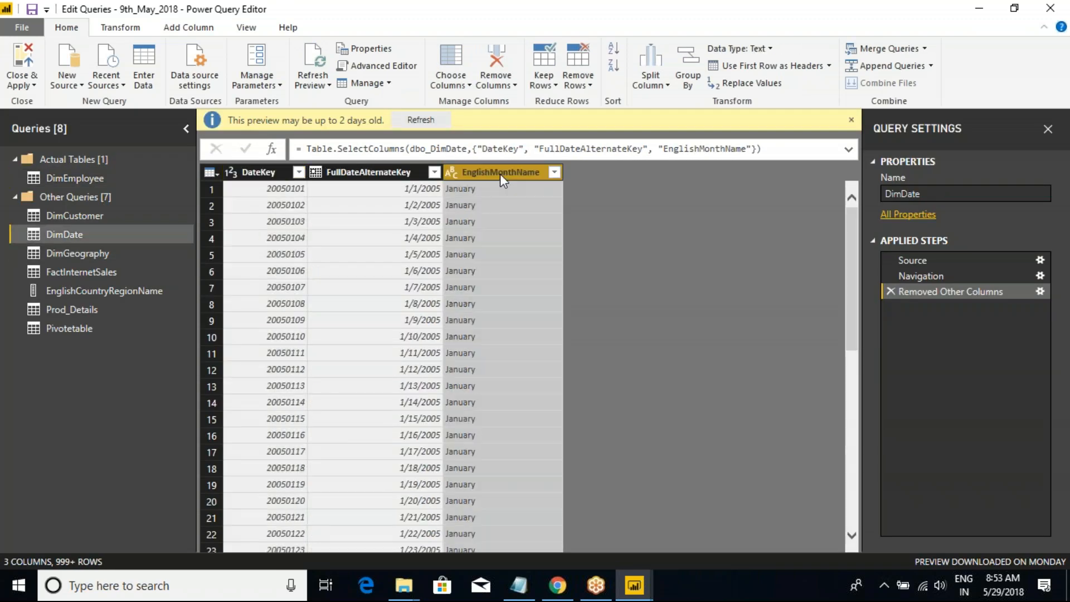
# Step: Choose FullDateAlternateKey as the only column to keep in the DimDate query
pyautogui.click(211, 176)
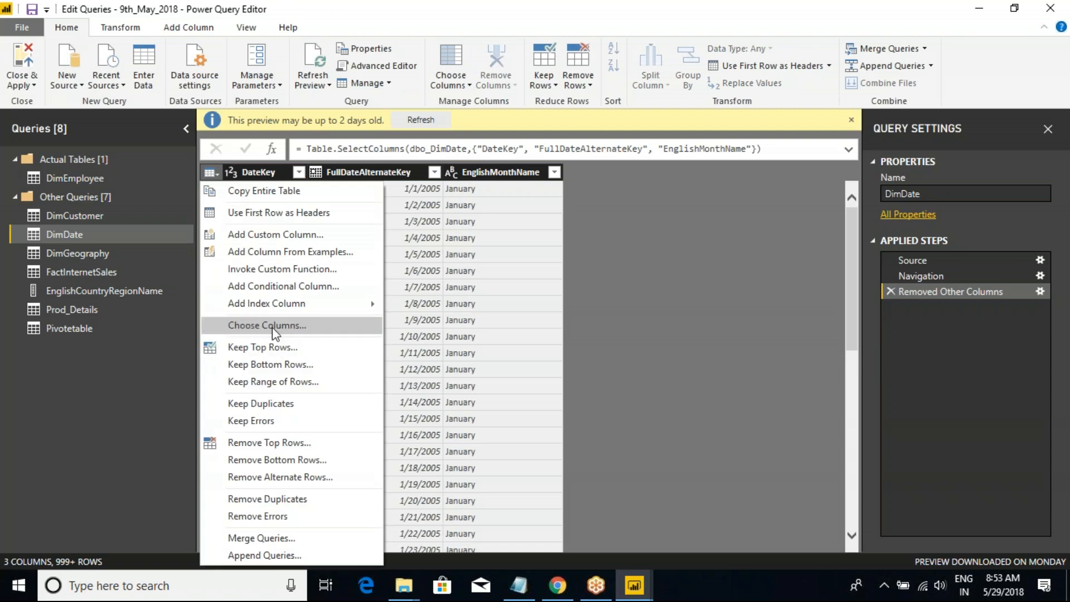
pyautogui.click(290, 325)
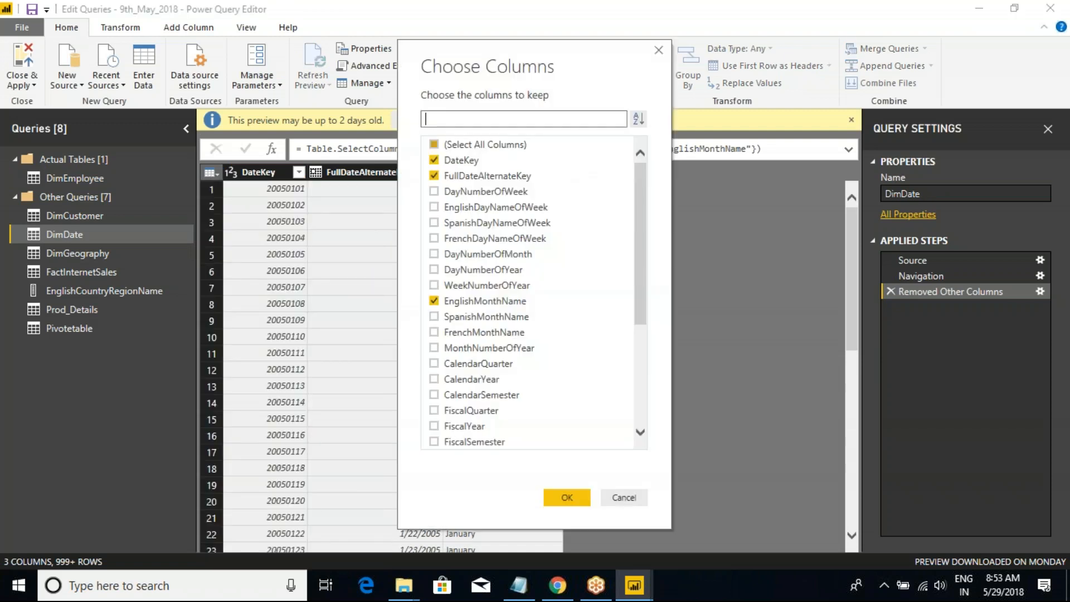
pyautogui.click(434, 144)
pyautogui.click(434, 160)
pyautogui.click(433, 175)
pyautogui.click(567, 498)
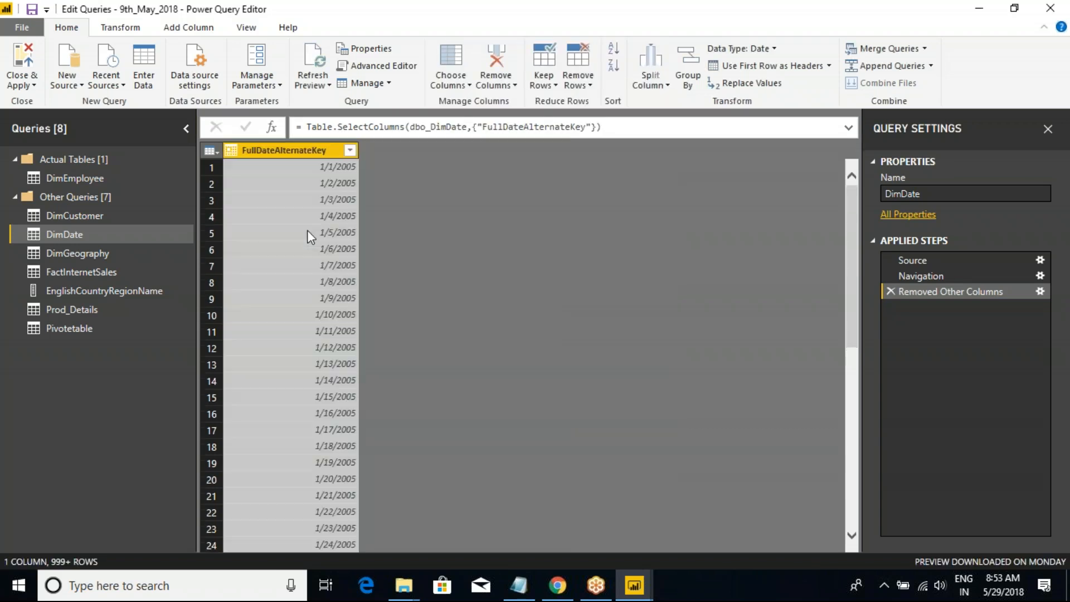
# Step: Delete DimDate's Removed Other Columns step and choose only DateKey, FullDateAlternateKey and EnglishMonthName to keep
pyautogui.click(211, 150)
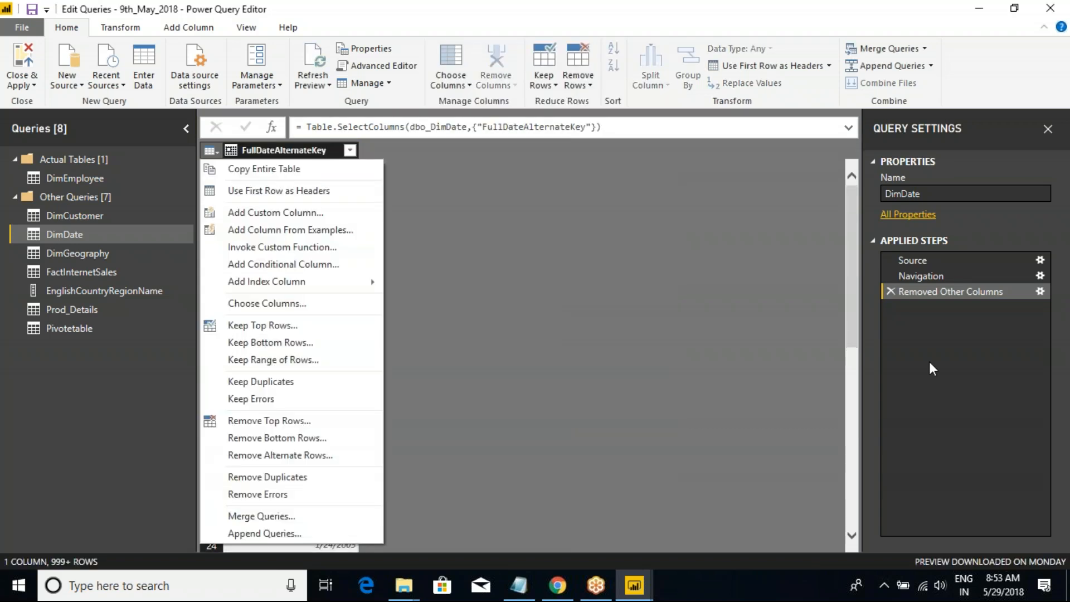
pyautogui.click(891, 292)
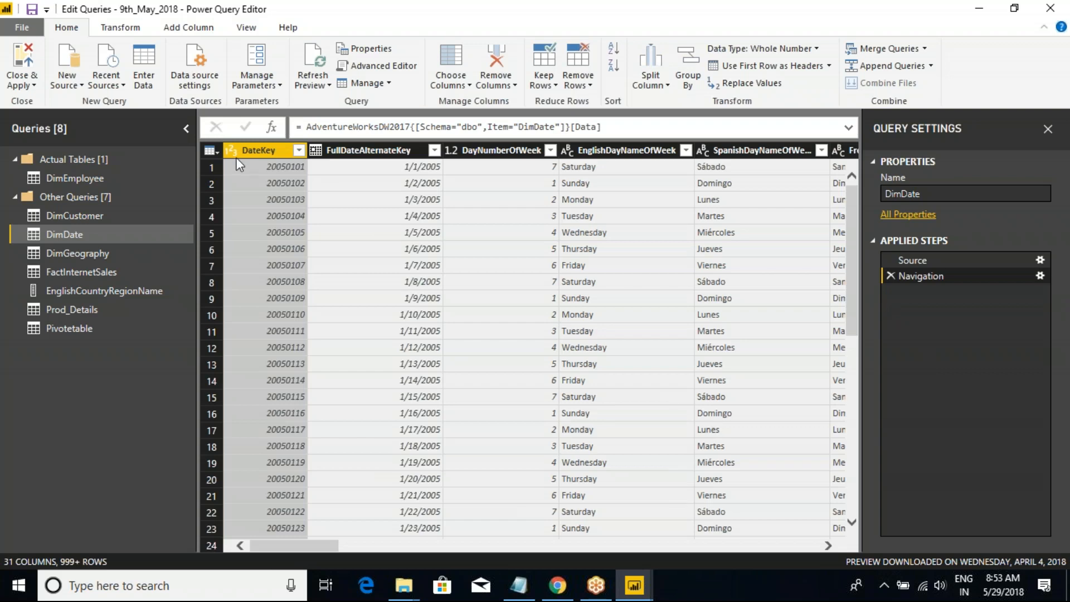
pyautogui.click(211, 150)
pyautogui.click(257, 301)
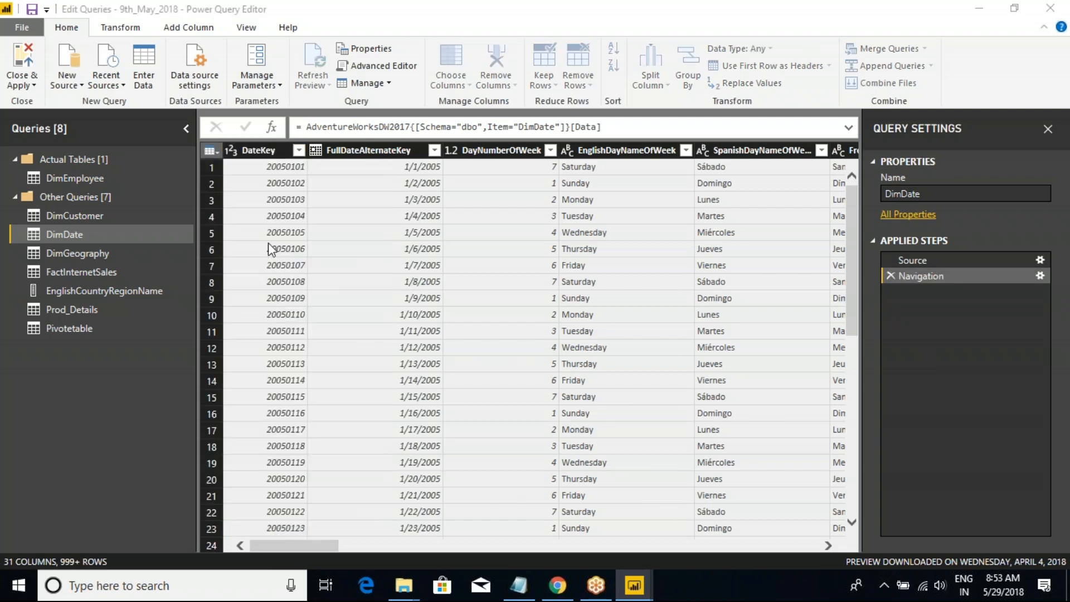
pyautogui.click(434, 146)
pyautogui.click(435, 160)
pyautogui.click(434, 176)
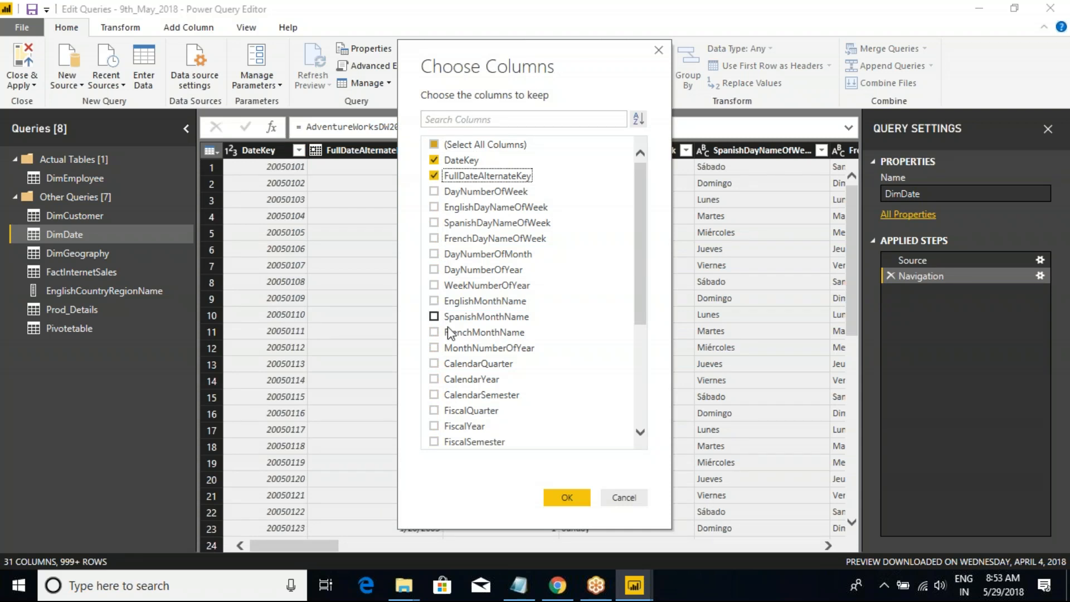
pyautogui.click(435, 301)
pyautogui.click(567, 497)
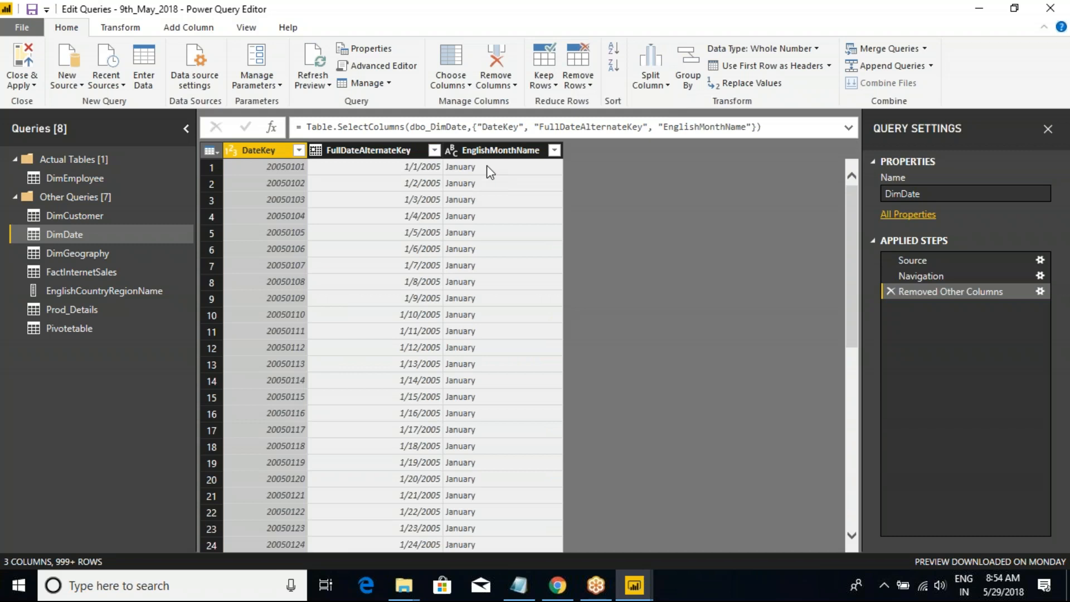
# Step: Start adding a column from examples to the DimDate query
pyautogui.click(508, 152)
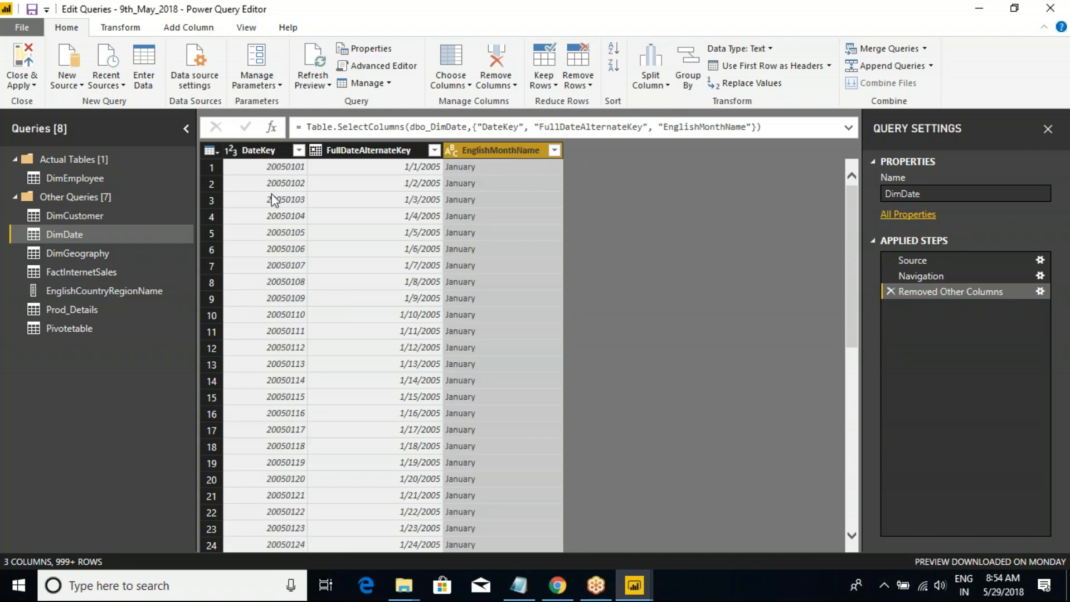
pyautogui.click(212, 151)
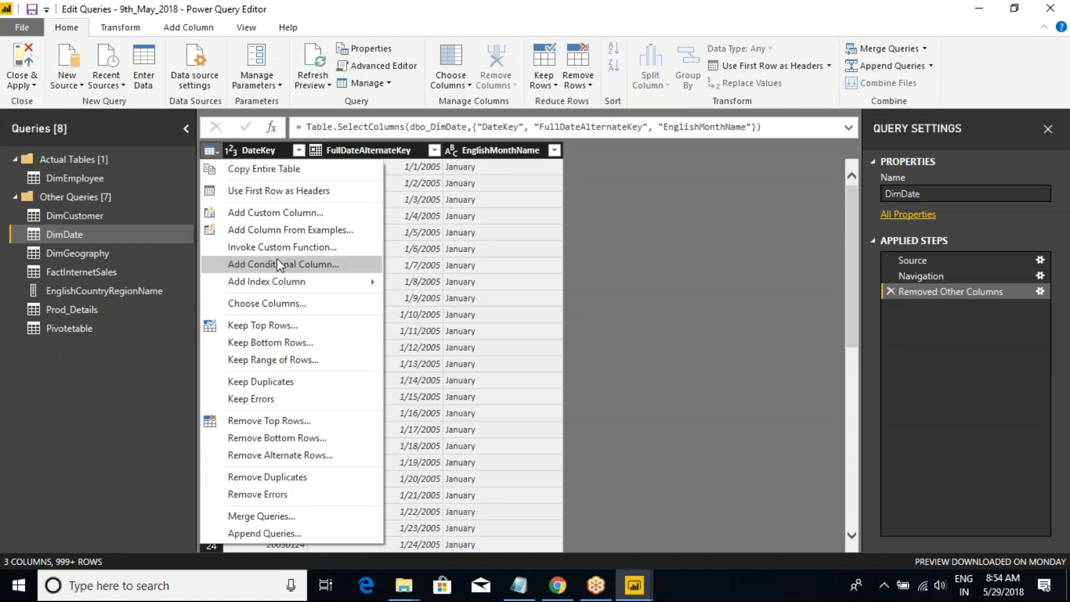
pyautogui.click(280, 231)
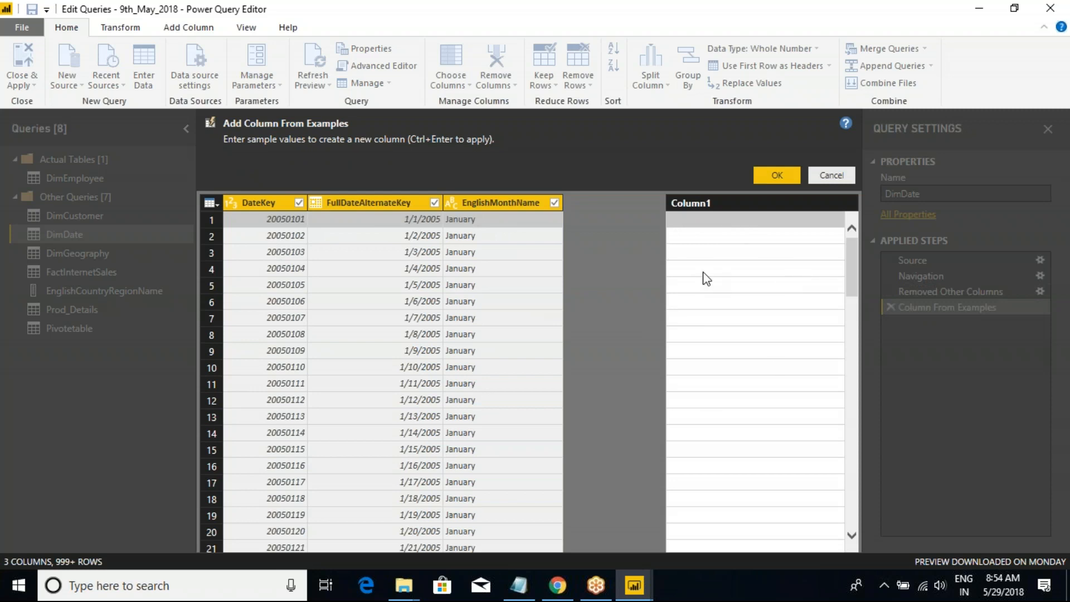
pyautogui.moveTo(730, 229)
pyautogui.mouseDown()
pyautogui.moveTo(698, 198)
pyautogui.moveTo(429, 146)
pyautogui.moveTo(391, 179)
pyautogui.moveTo(396, 212)
pyautogui.mouseUp()
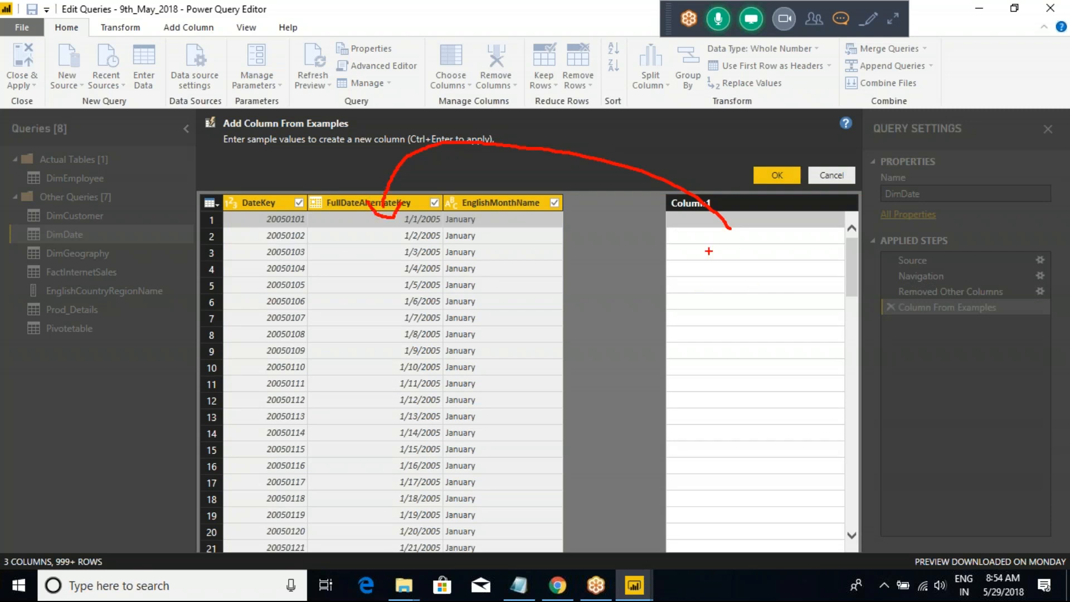
pyautogui.moveTo(707, 215)
pyautogui.mouseDown()
pyautogui.moveTo(690, 204)
pyautogui.moveTo(701, 209)
pyautogui.mouseUp()
pyautogui.moveTo(510, 242)
pyautogui.mouseDown()
pyautogui.moveTo(540, 189)
pyautogui.moveTo(569, 240)
pyautogui.mouseUp()
pyautogui.moveTo(282, 201); pyautogui.dragTo(254, 251)
pyautogui.moveTo(252, 207); pyautogui.dragTo(295, 249)
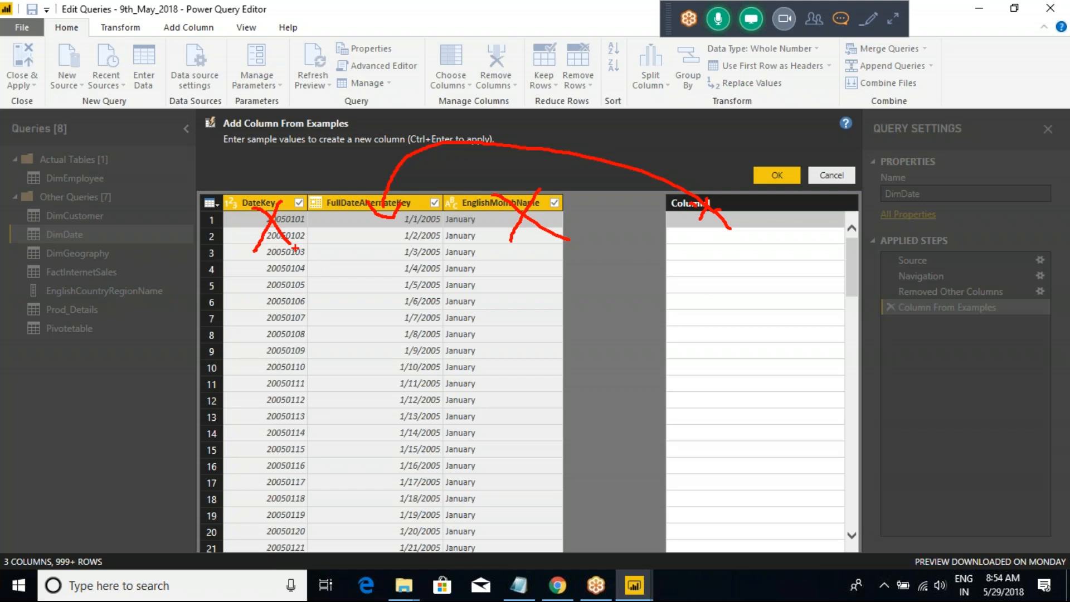
pyautogui.press('Escape')
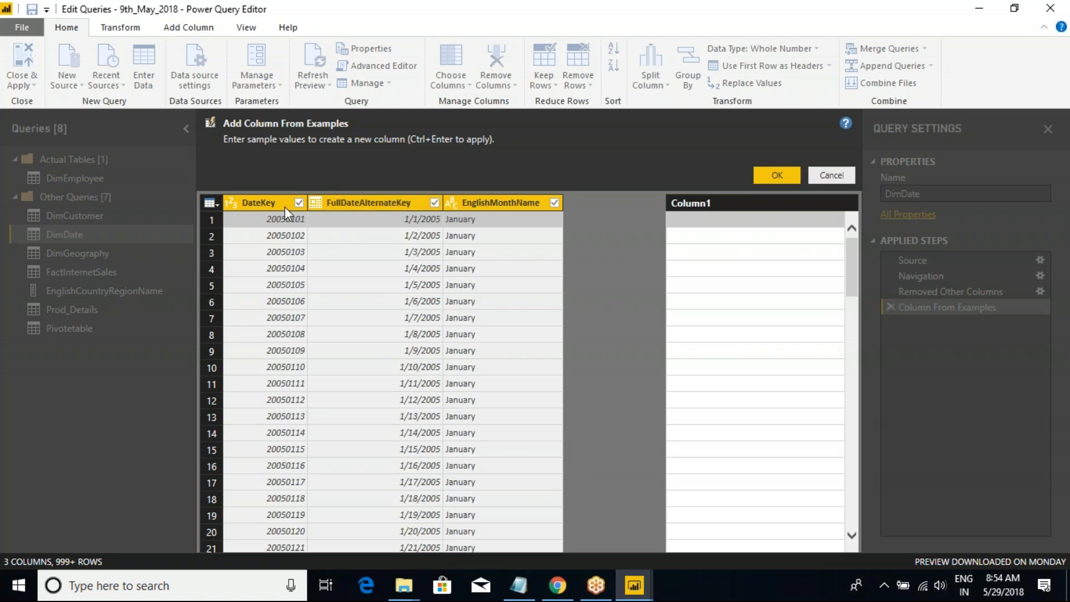
# Step: Exclude DateKey and EnglishMonthName from the example source columns, leaving only FullDateAlternateKey selected
pyautogui.click(300, 203)
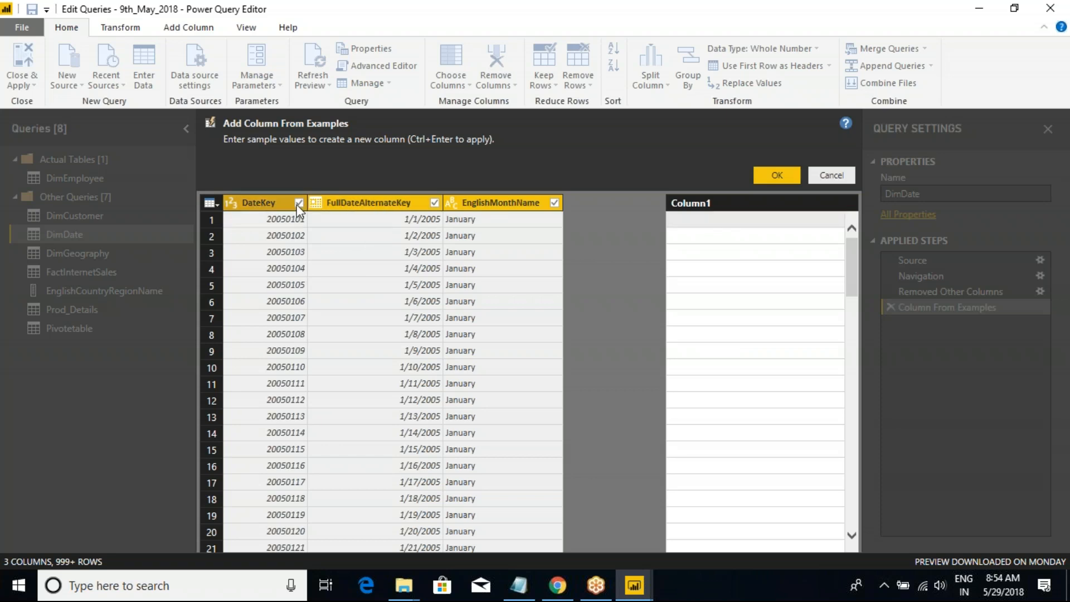
pyautogui.click(555, 202)
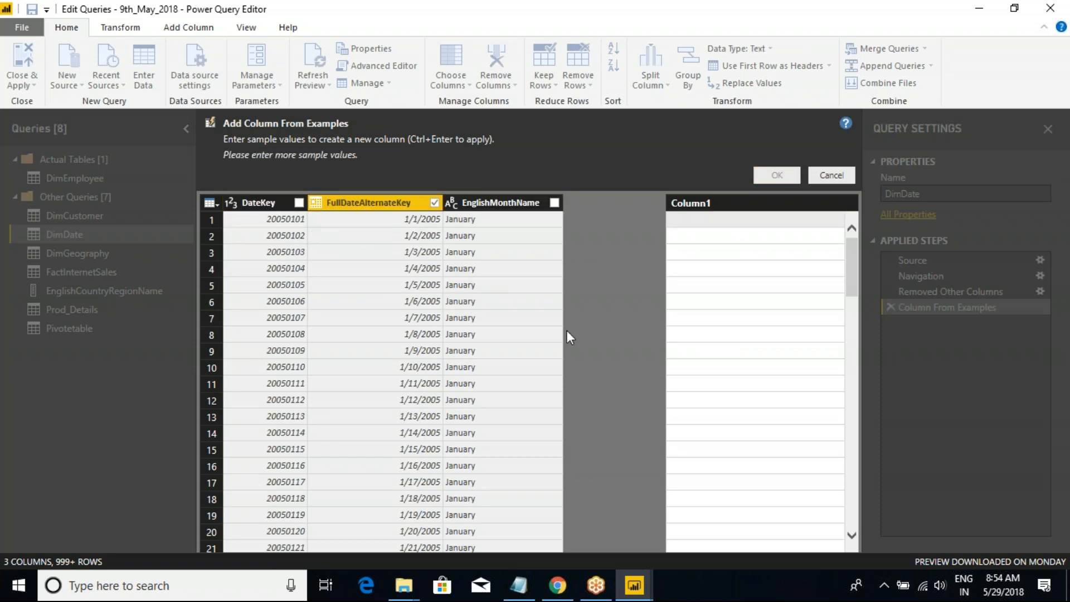
# Step: Add a day-name column to DimDate from FullDateAlternateKey, using the suggested day of week name Saturday as the first-row example
pyautogui.click(718, 223)
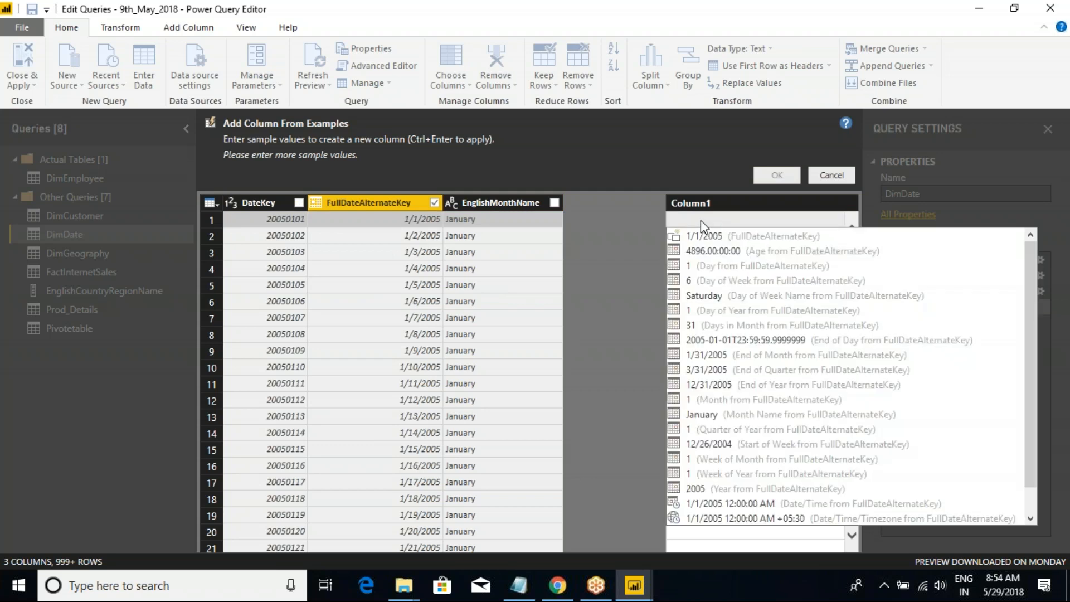
pyautogui.click(724, 202)
pyautogui.click(725, 219)
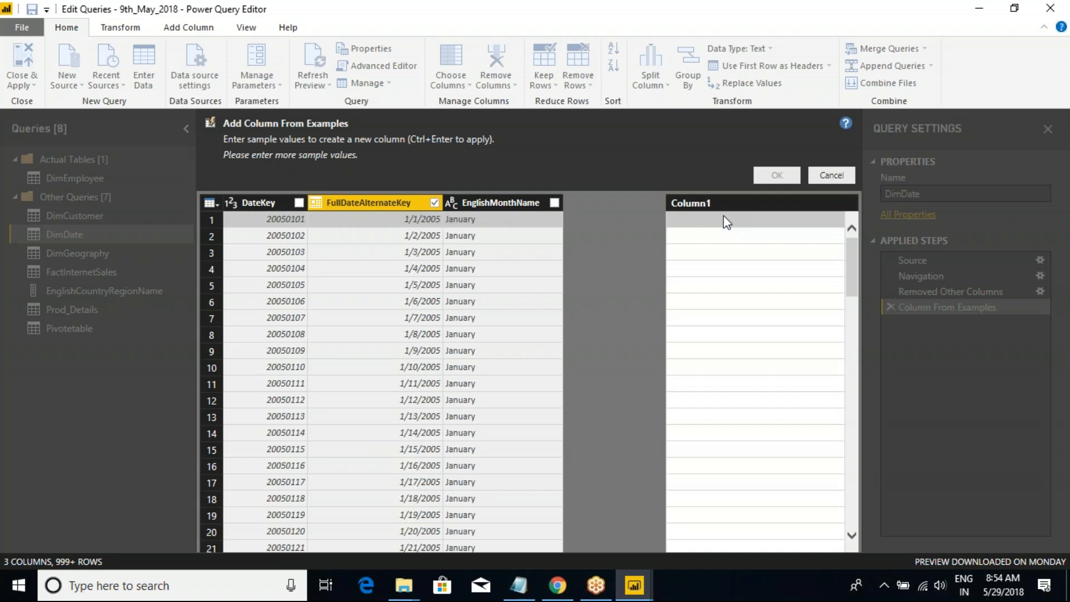
pyautogui.click(724, 219)
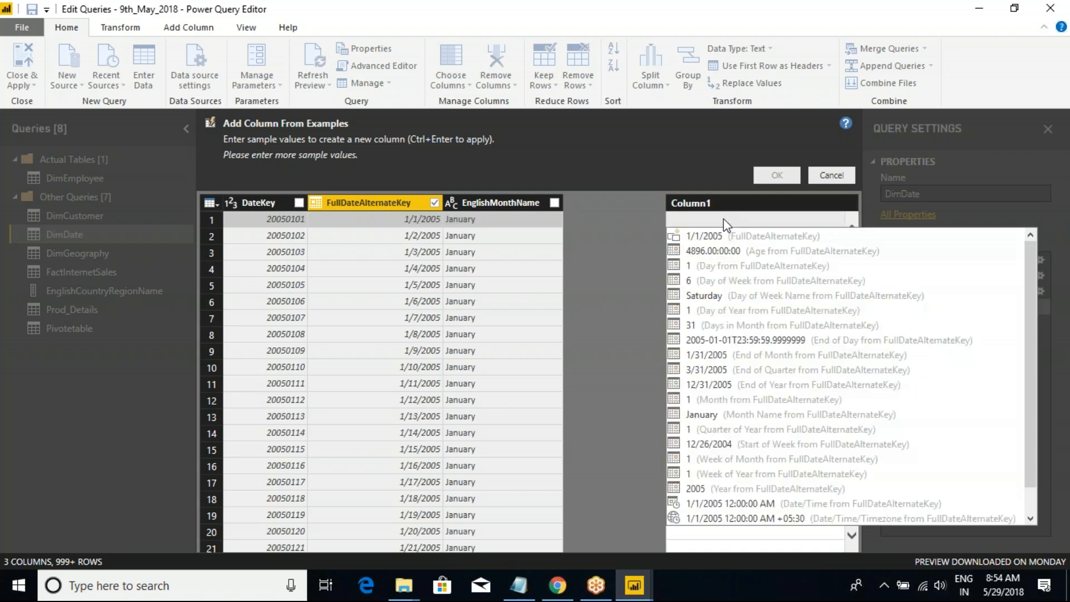
pyautogui.moveTo(1028, 265); pyautogui.dragTo(1028, 309)
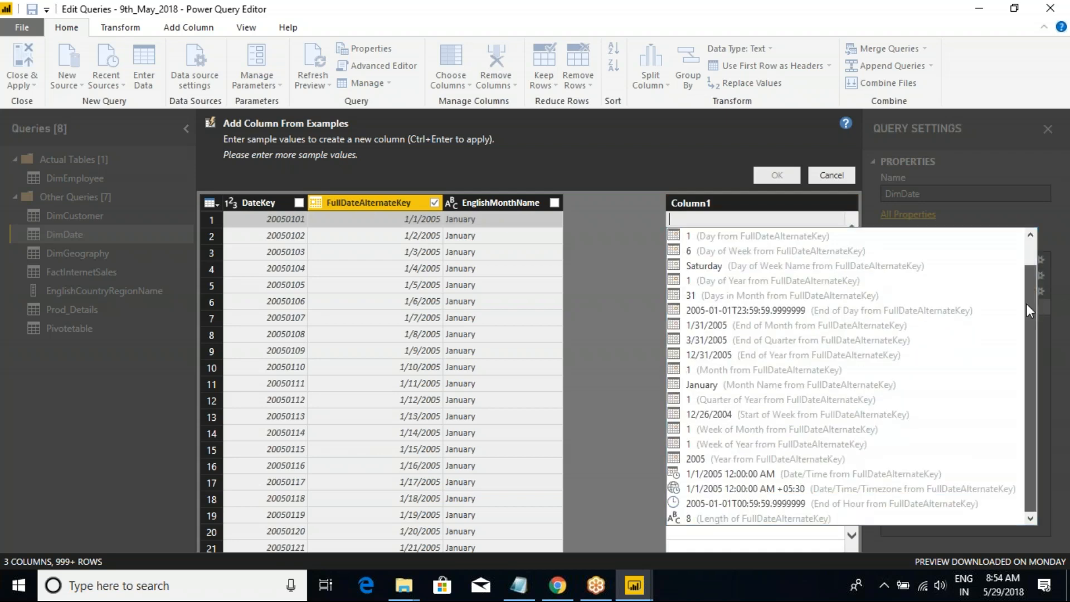
pyautogui.moveTo(1026, 359); pyautogui.dragTo(1025, 250)
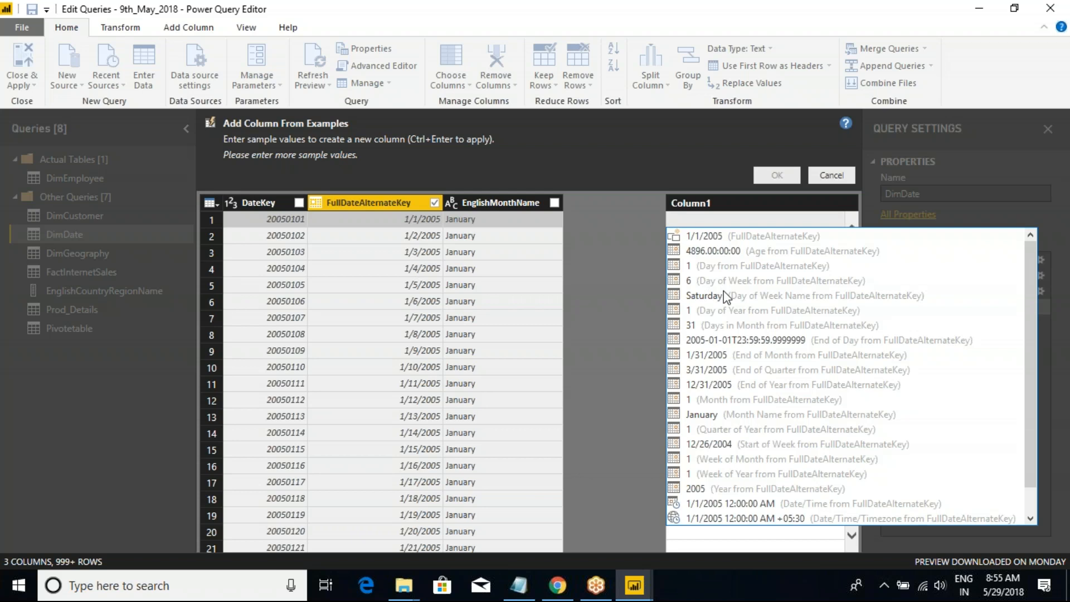
pyautogui.click(706, 295)
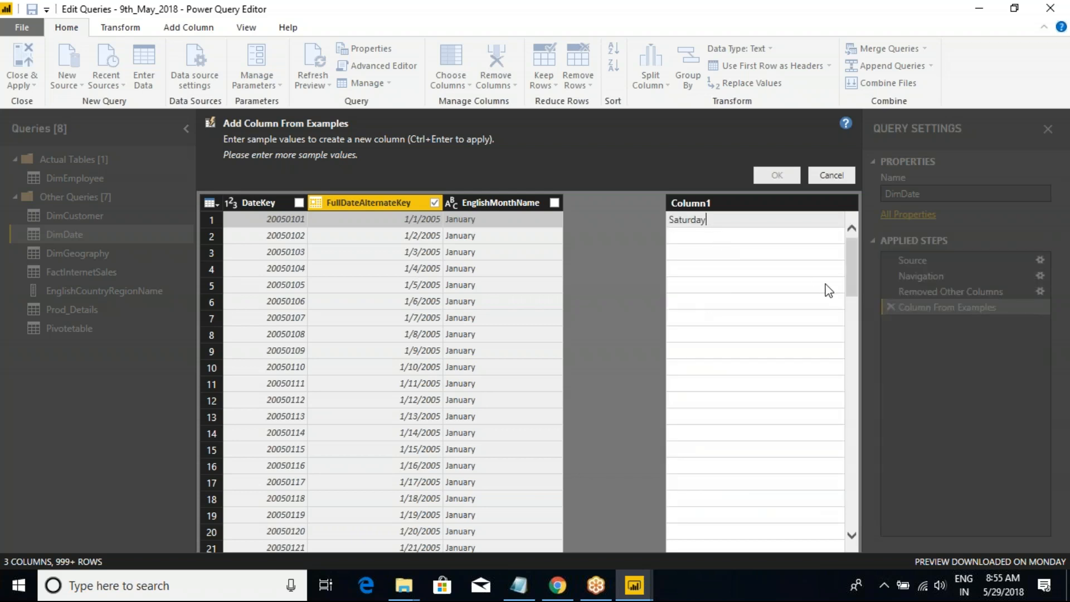
pyautogui.press('Return')
pyautogui.doubleClick(709, 204)
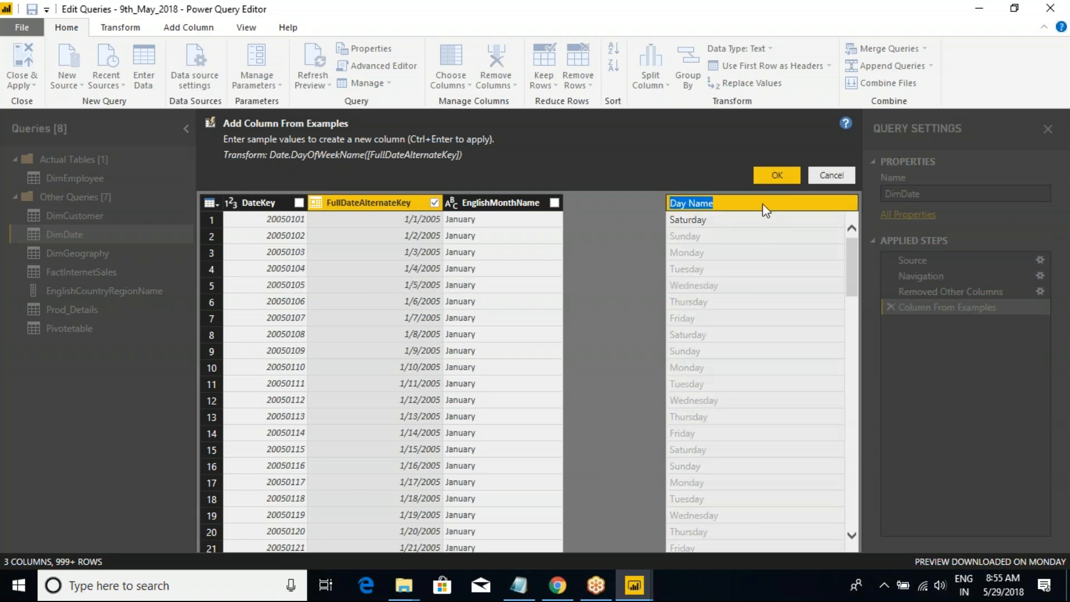
pyautogui.click(777, 182)
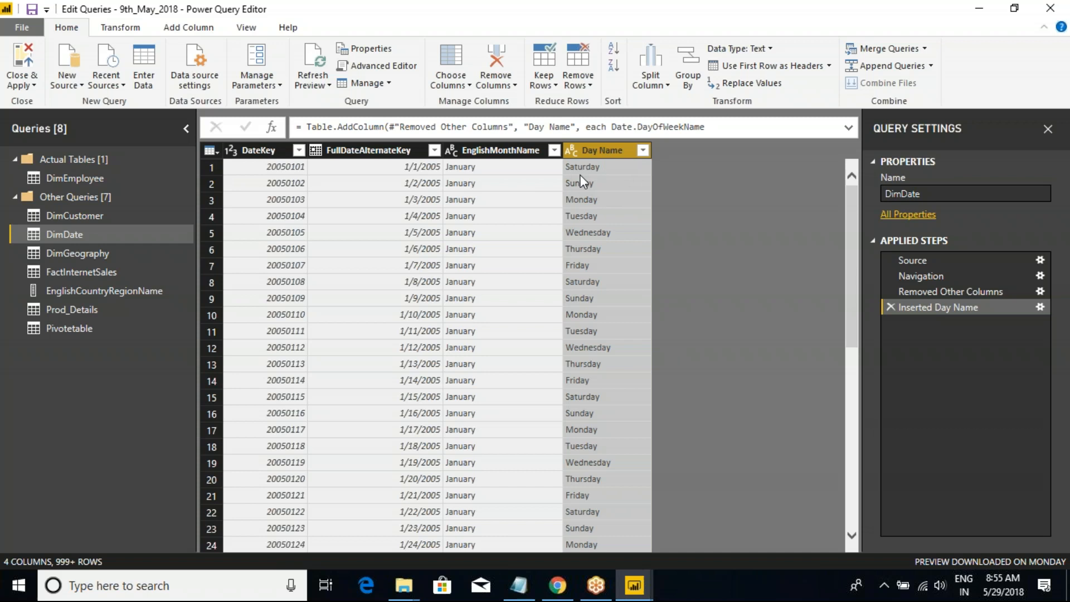
pyautogui.click(394, 158)
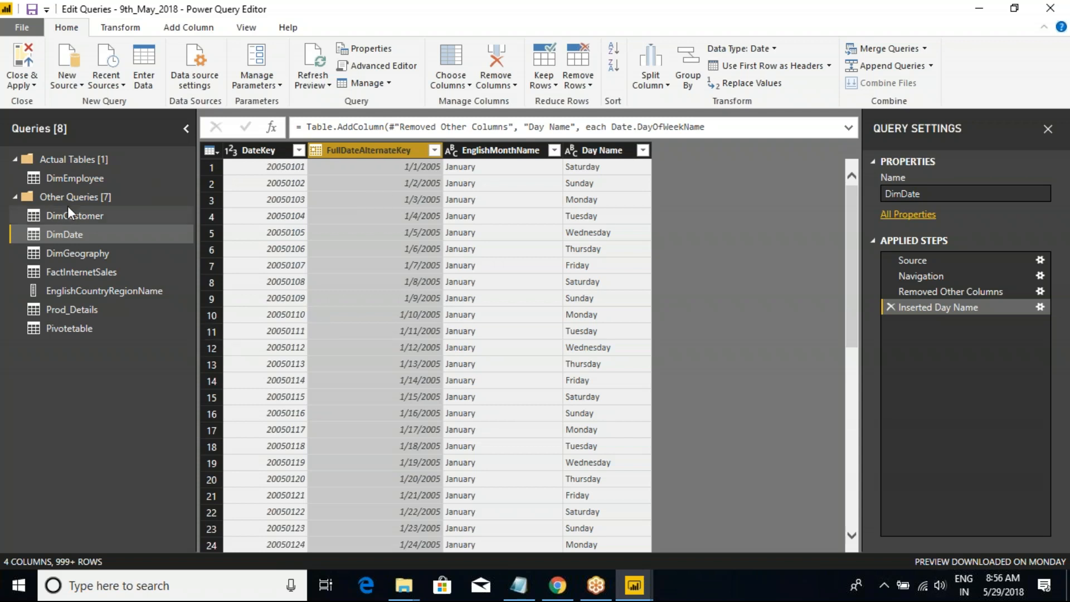
# Step: Choose City and StateProvinceName as the only columns to keep in the DimGeography query
pyautogui.click(84, 254)
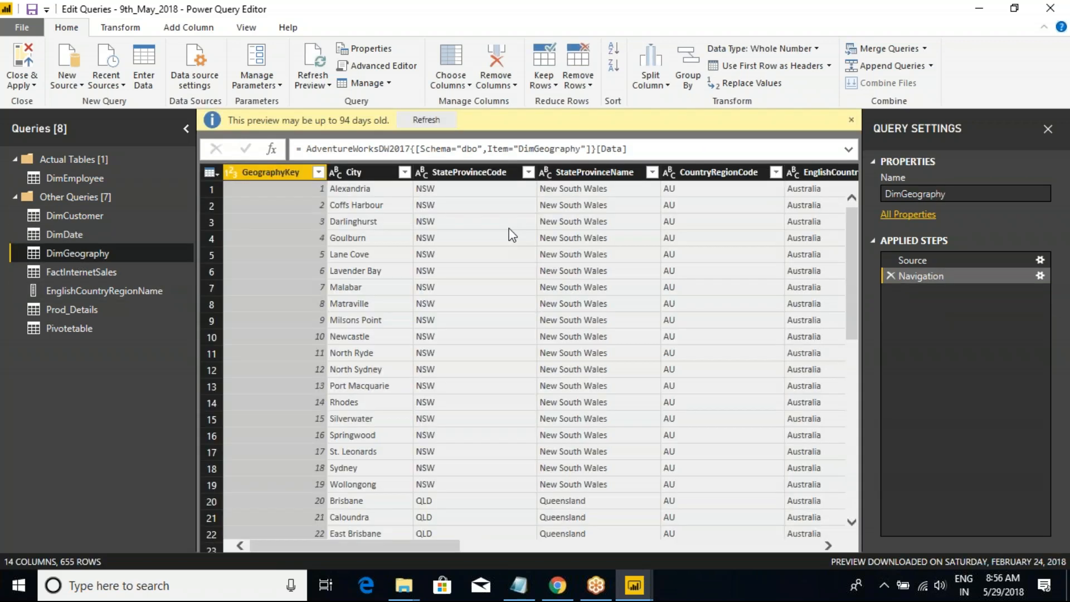
pyautogui.click(211, 172)
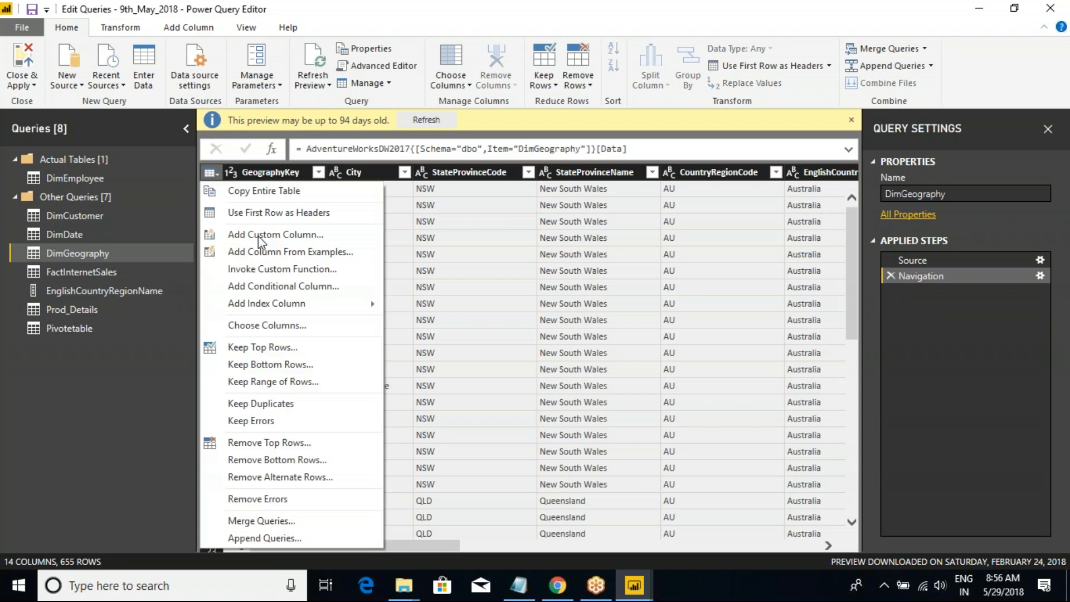
pyautogui.click(268, 325)
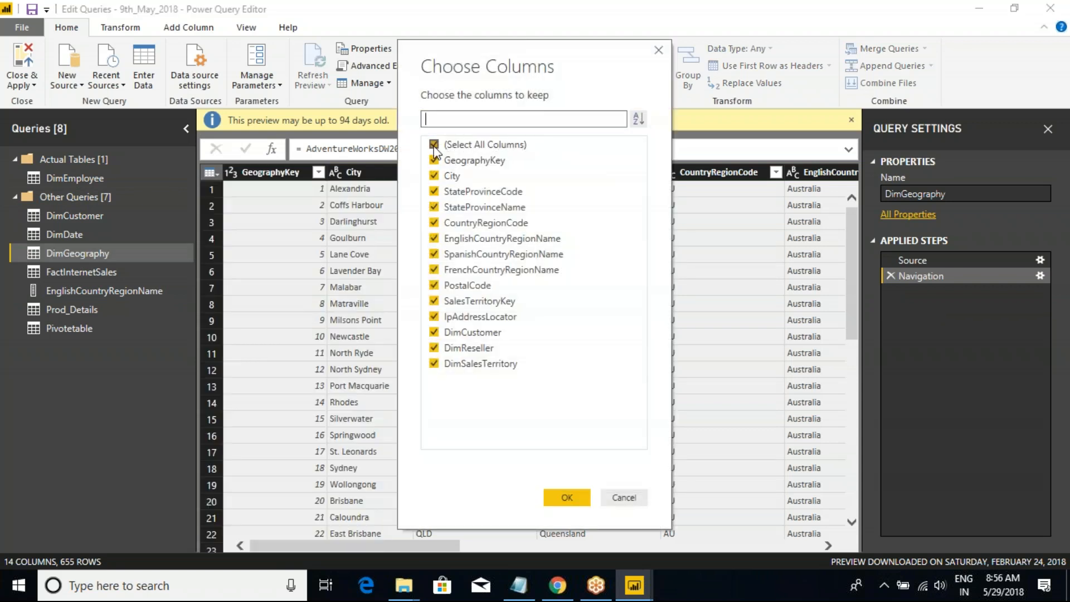
pyautogui.click(434, 145)
pyautogui.click(435, 177)
pyautogui.click(434, 207)
pyautogui.click(567, 498)
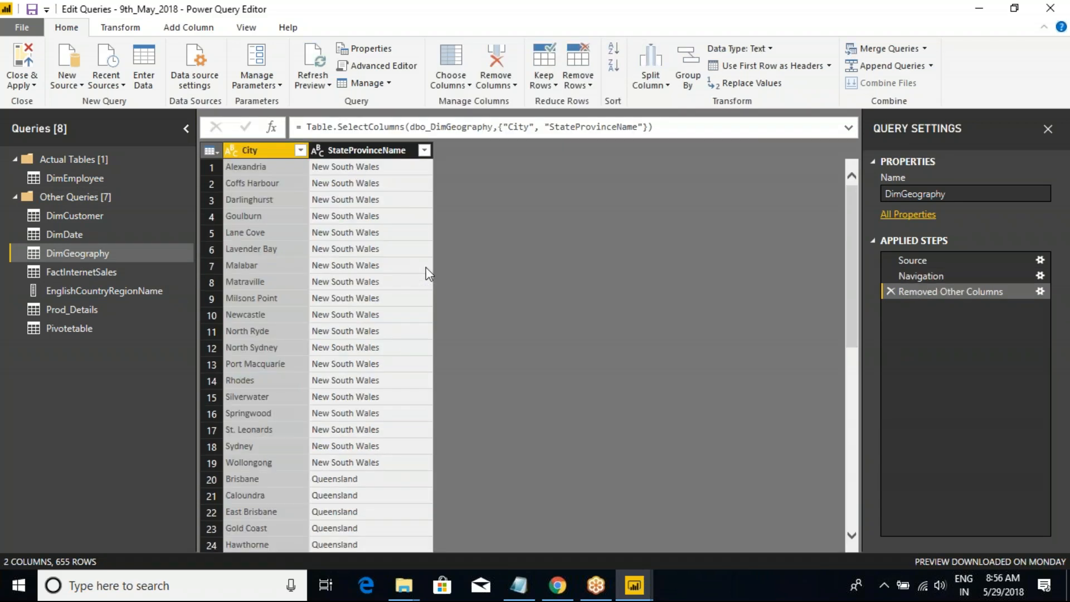
# Step: Start adding a column from examples to DimGeography and name the new column Description
pyautogui.click(379, 150)
pyautogui.click(265, 152)
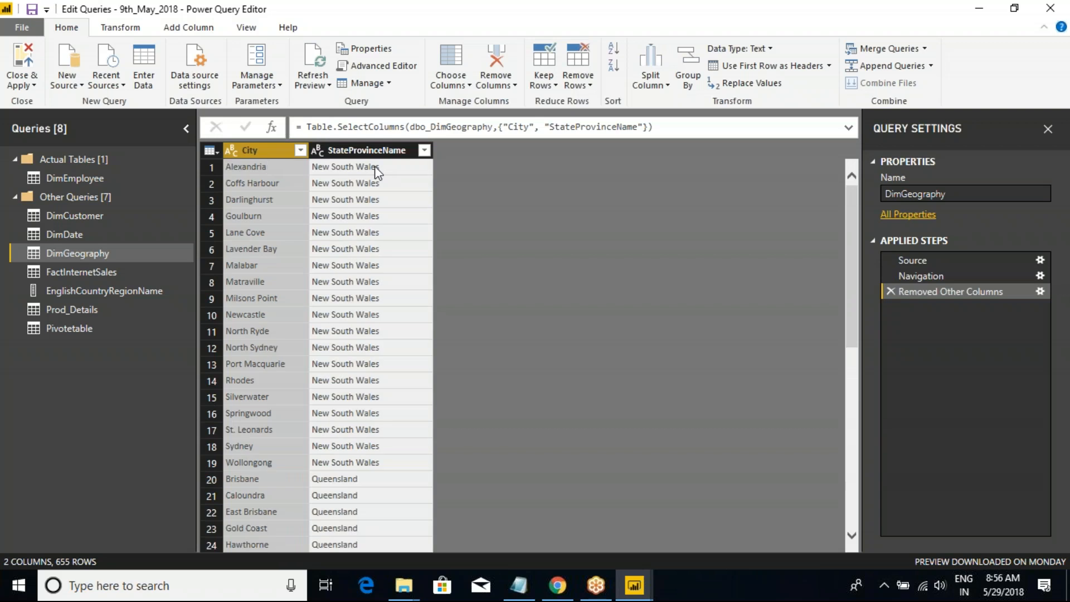
pyautogui.click(343, 165)
pyautogui.click(211, 151)
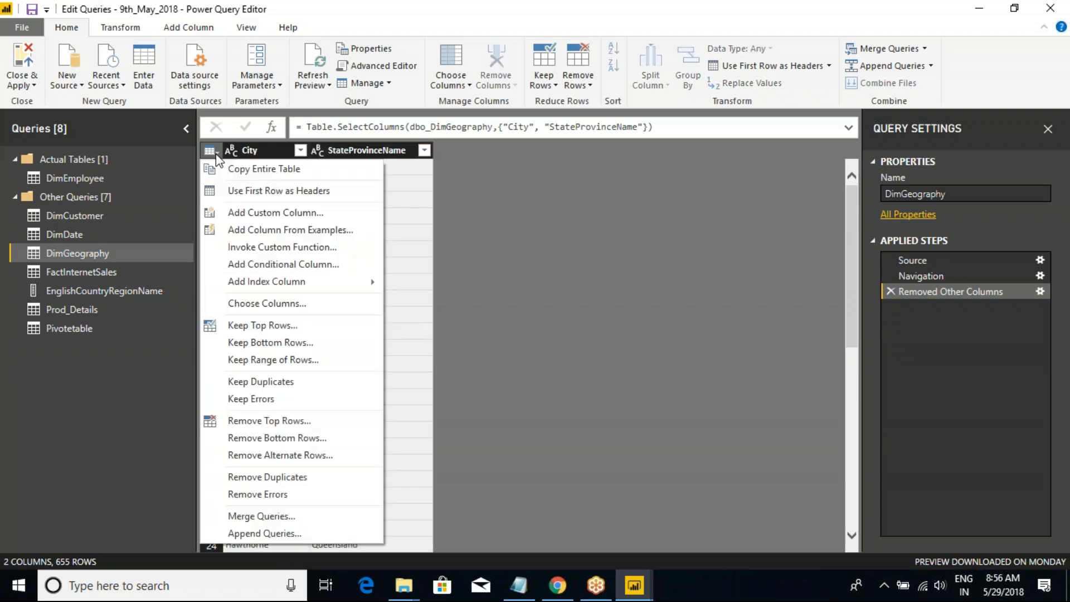
pyautogui.click(287, 230)
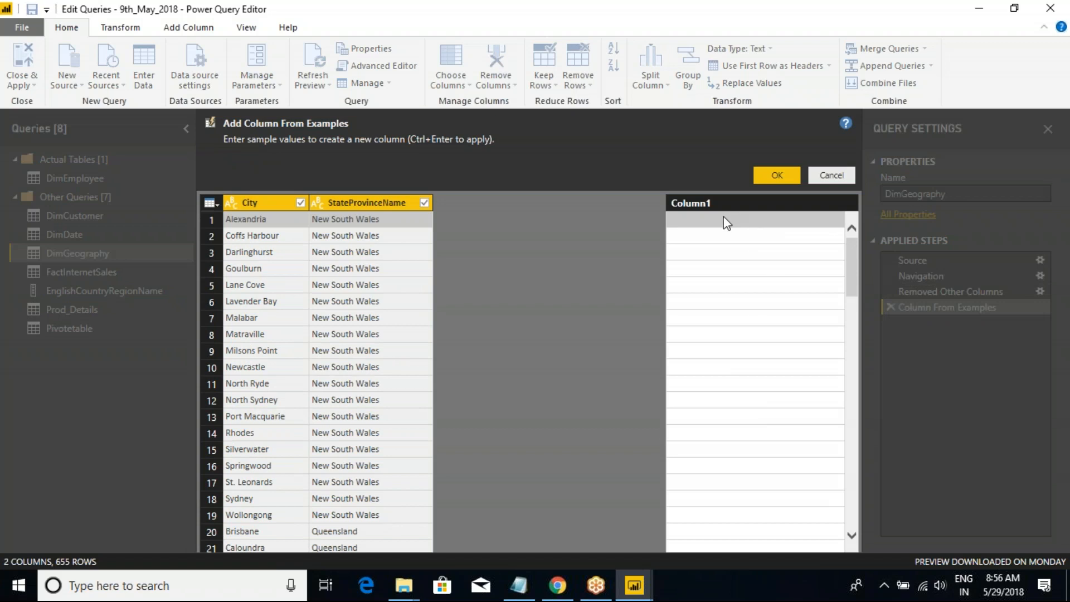
pyautogui.doubleClick(701, 203)
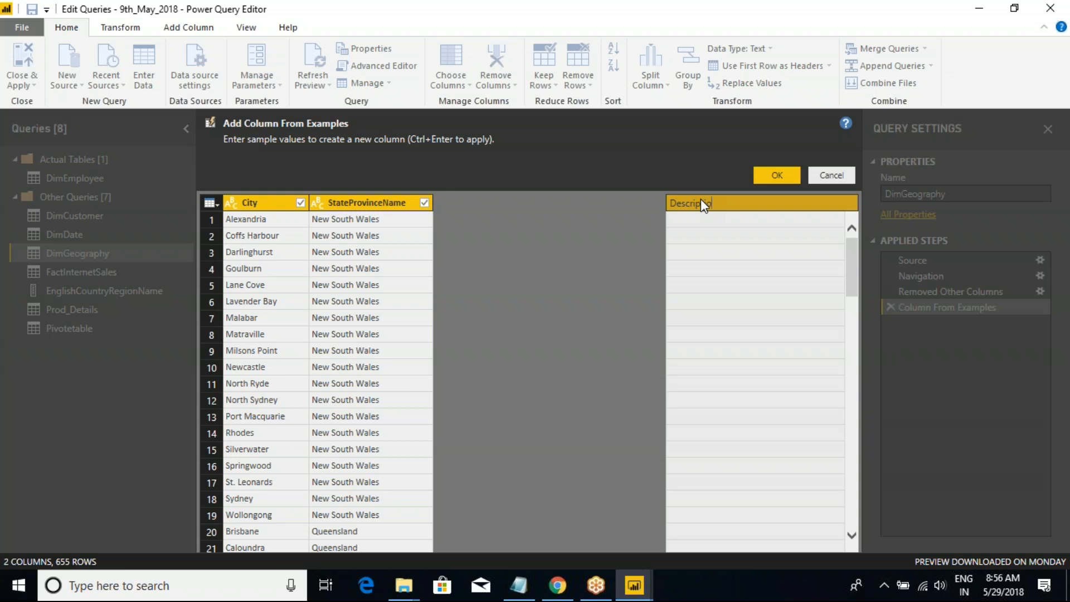
# Step: Try Ale and the suggested City value Alexandria as the first-row example for the Description column
pyautogui.click(696, 220)
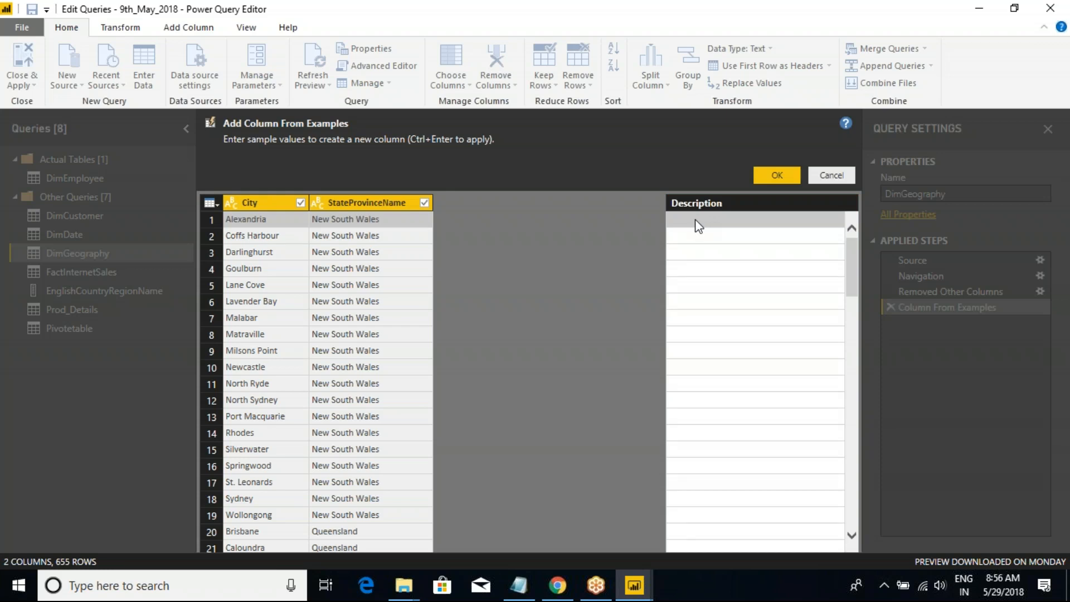
pyautogui.write('Ale')
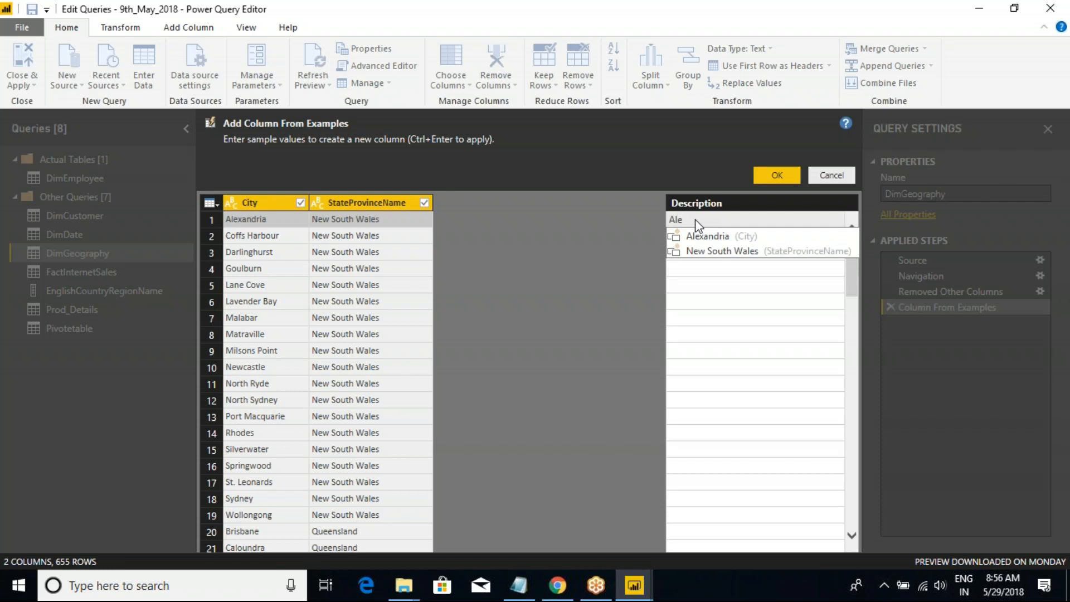
pyautogui.press('Down')
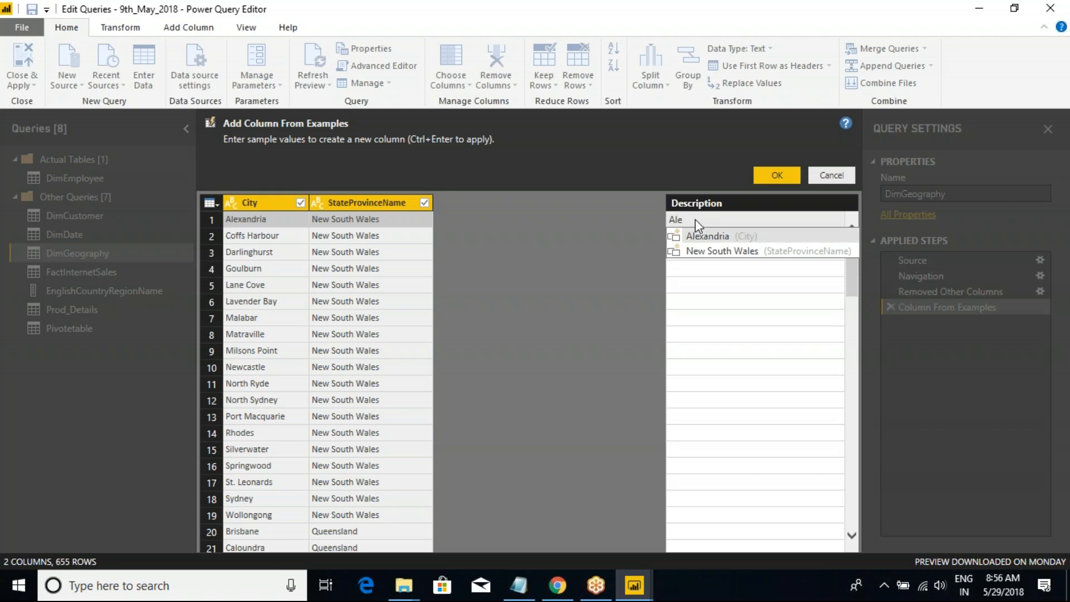
pyautogui.press('Return')
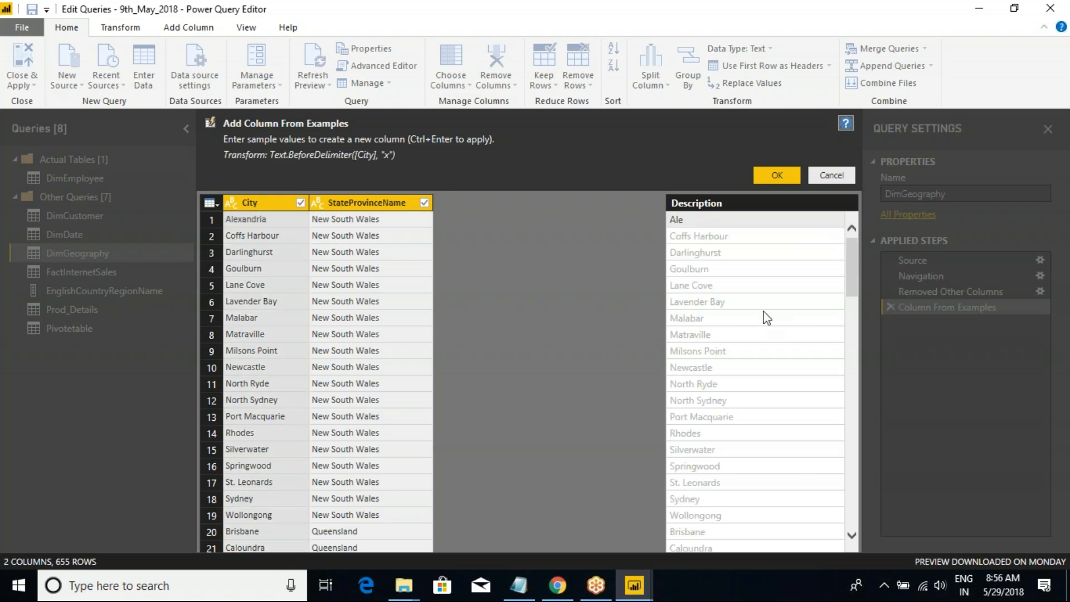
pyautogui.click(799, 318)
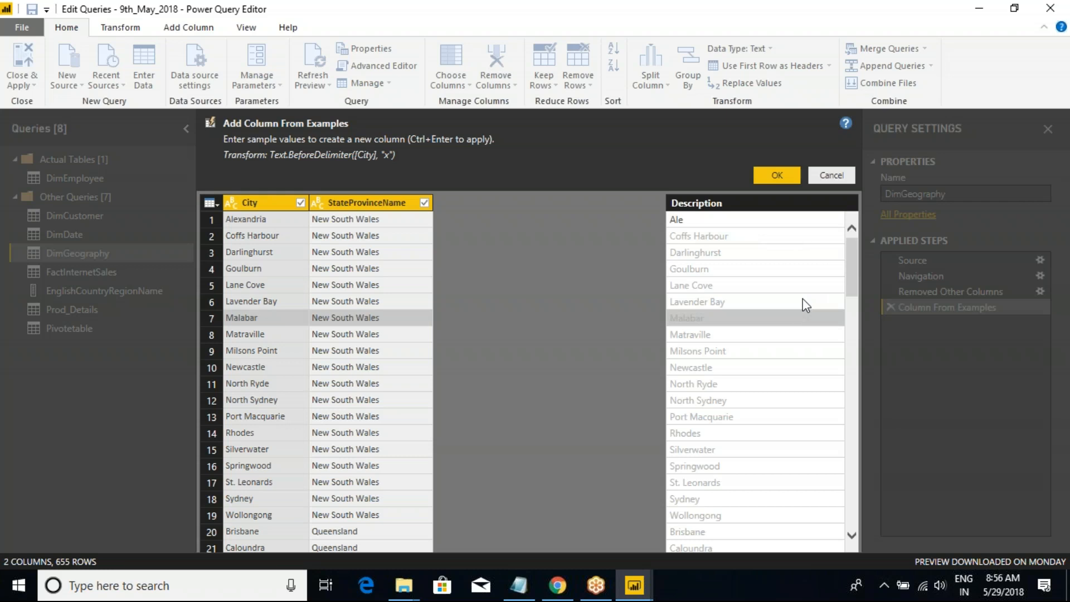
pyautogui.click(719, 220)
pyautogui.click(722, 220)
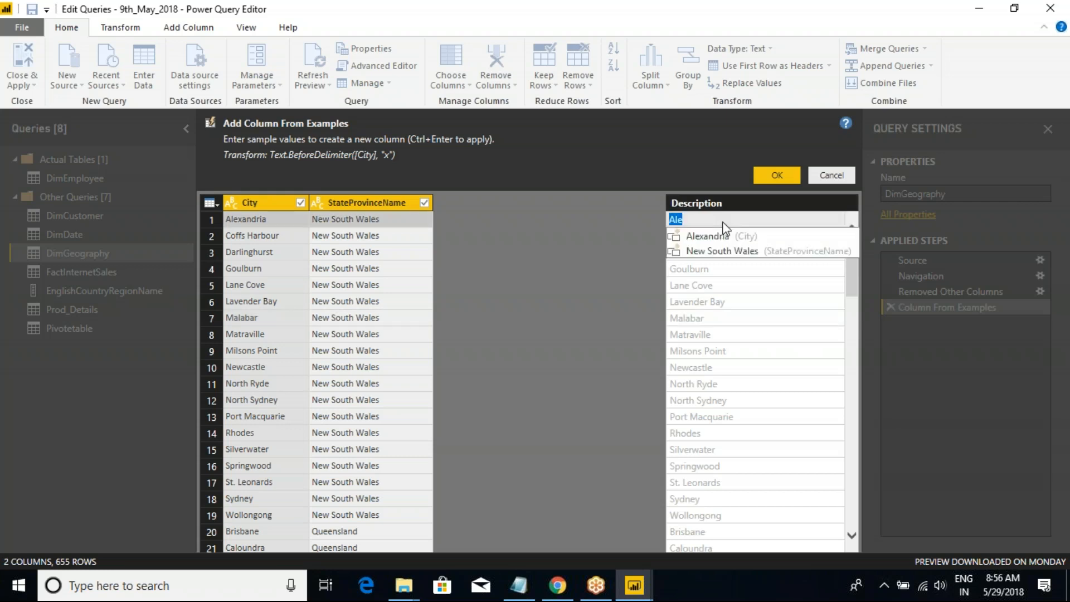
pyautogui.click(717, 239)
pyautogui.doubleClick(735, 222)
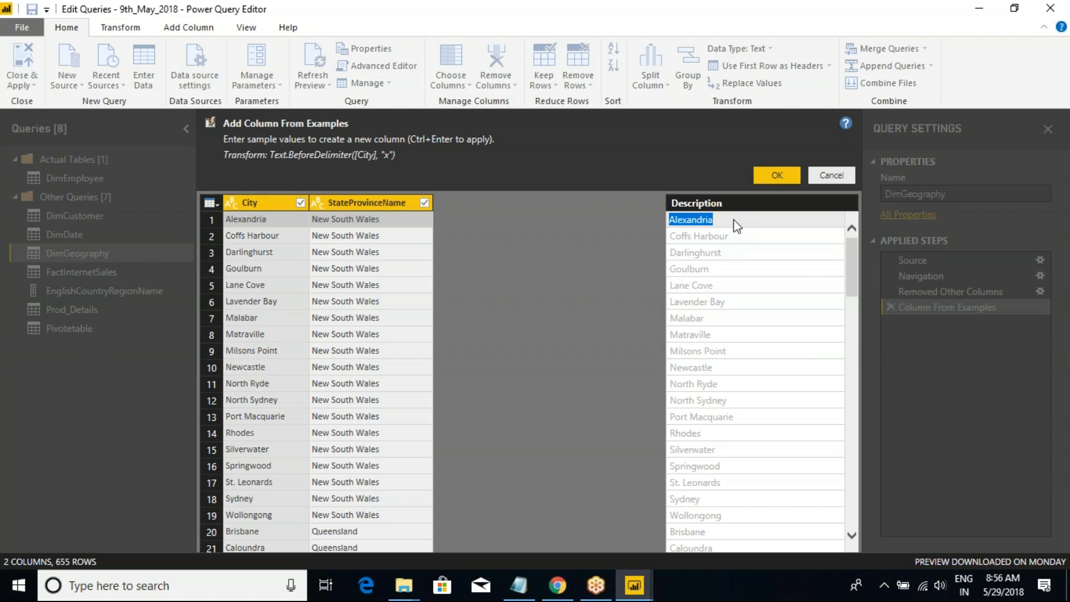
pyautogui.click(720, 219)
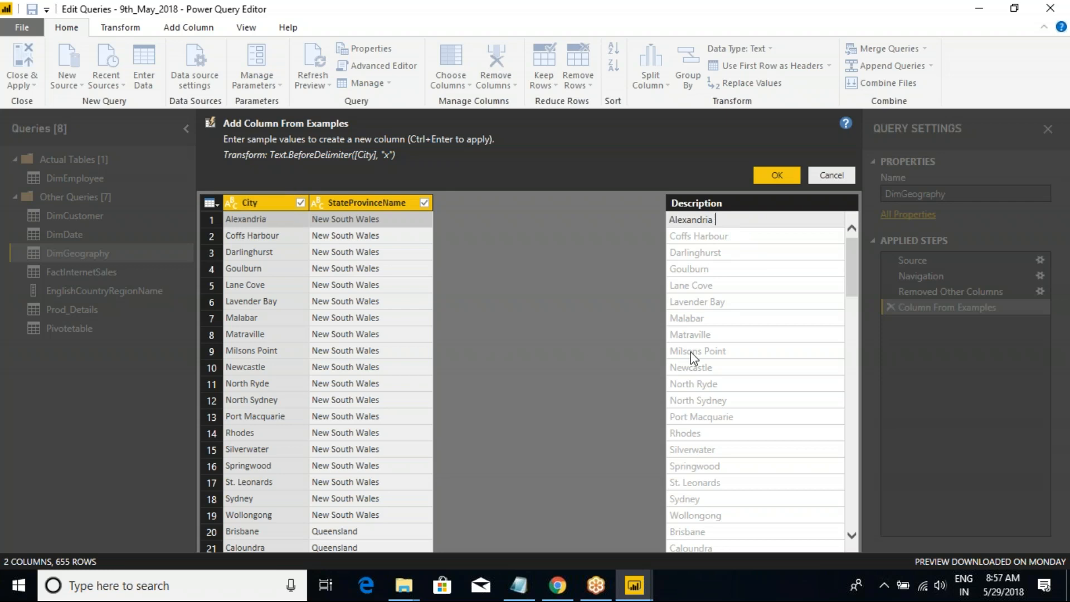
# Step: Enter "The Alexandria available in New South Wales" as the first-row example and add the Description column
pyautogui.hotkey('ctrl', 'a')
pyautogui.press('BackSpace')
pyautogui.write('The Alexandria available in')
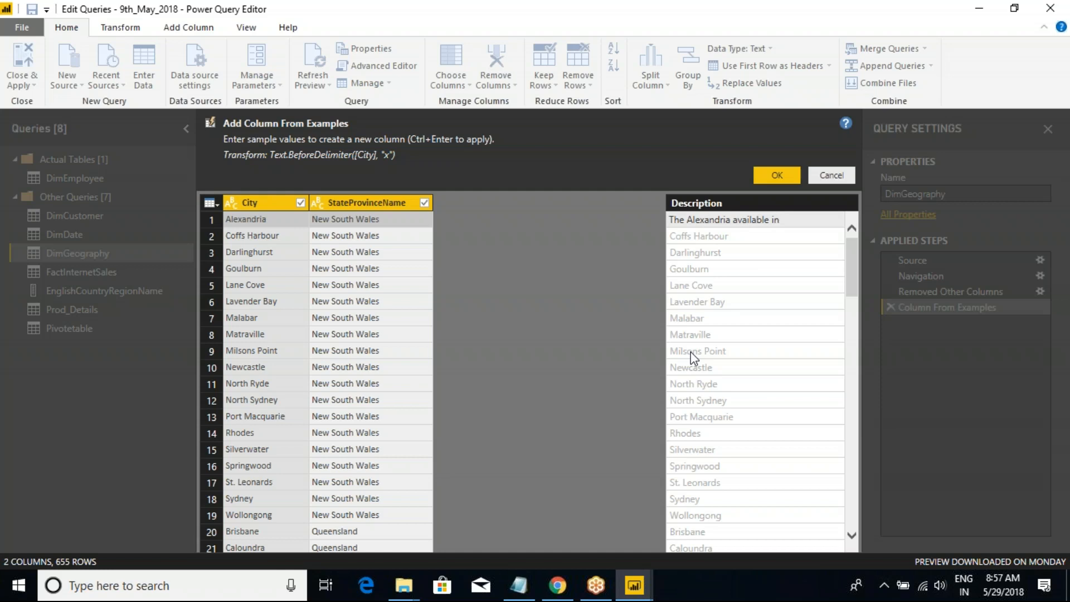
pyautogui.write(' New Sout')
pyautogui.write('h')
pyautogui.write(' Wales')
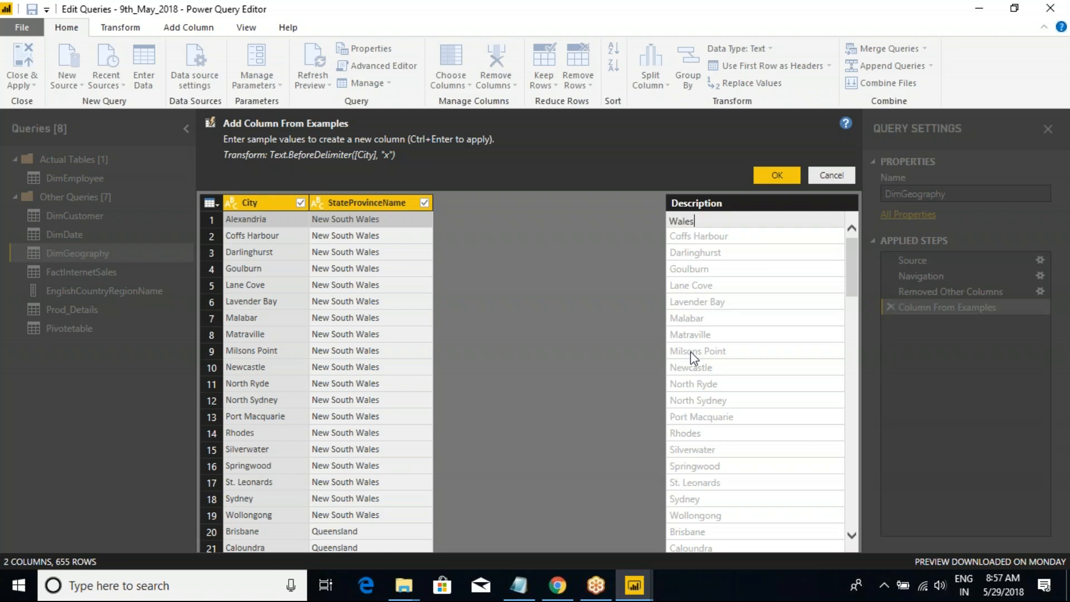
pyautogui.press('Return')
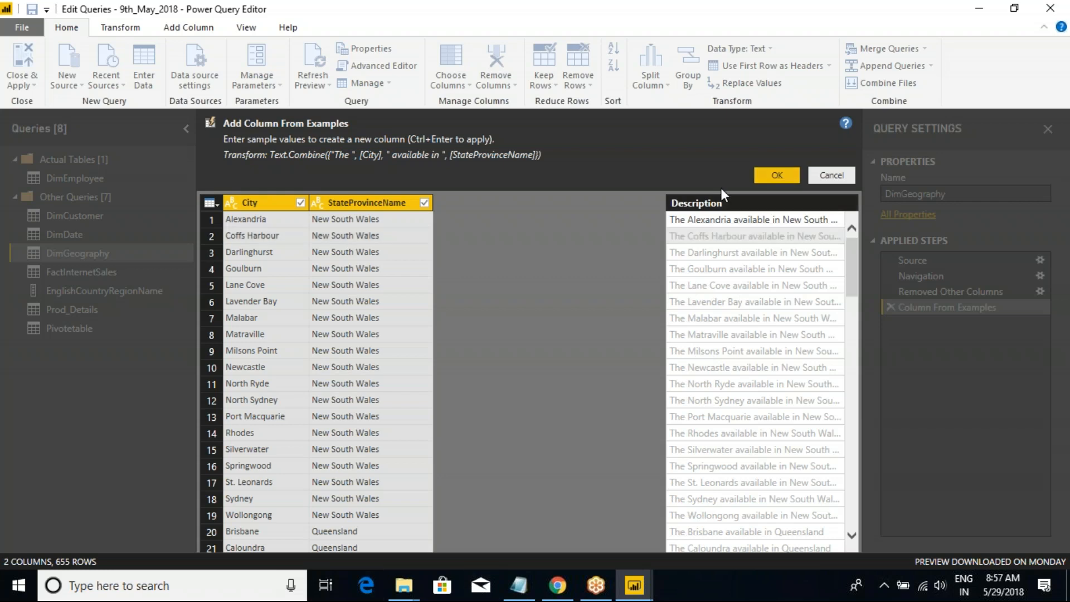
pyautogui.hotkey('ctrl', 'Return')
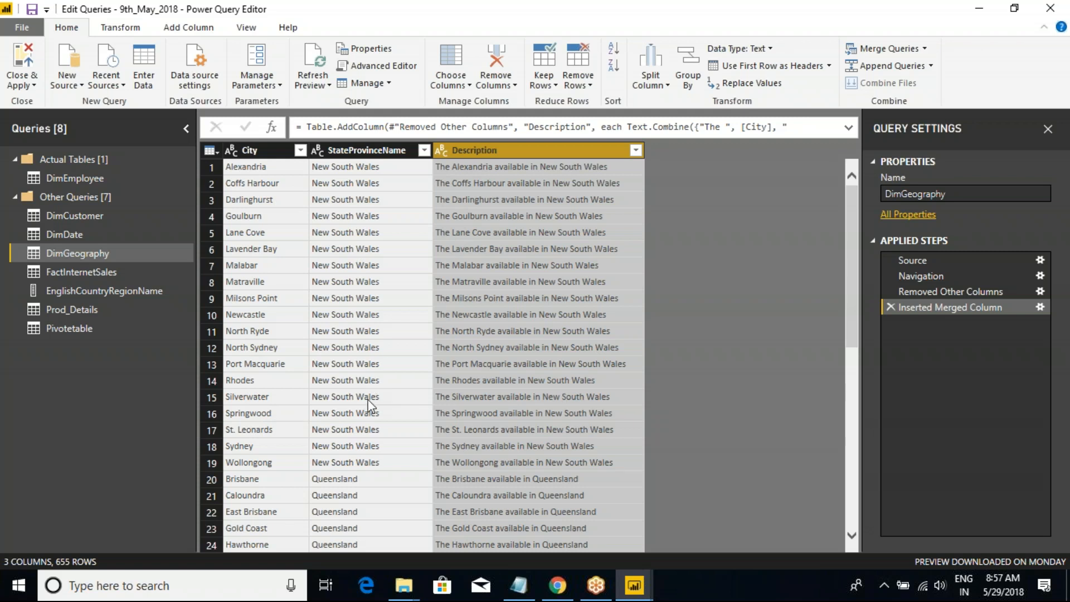
# Step: Examine the Description text down the DimGeography rows against the City and StateProvinceName columns
pyautogui.scroll(-13, 639, 409)
pyautogui.scroll(-20, 553, 439)
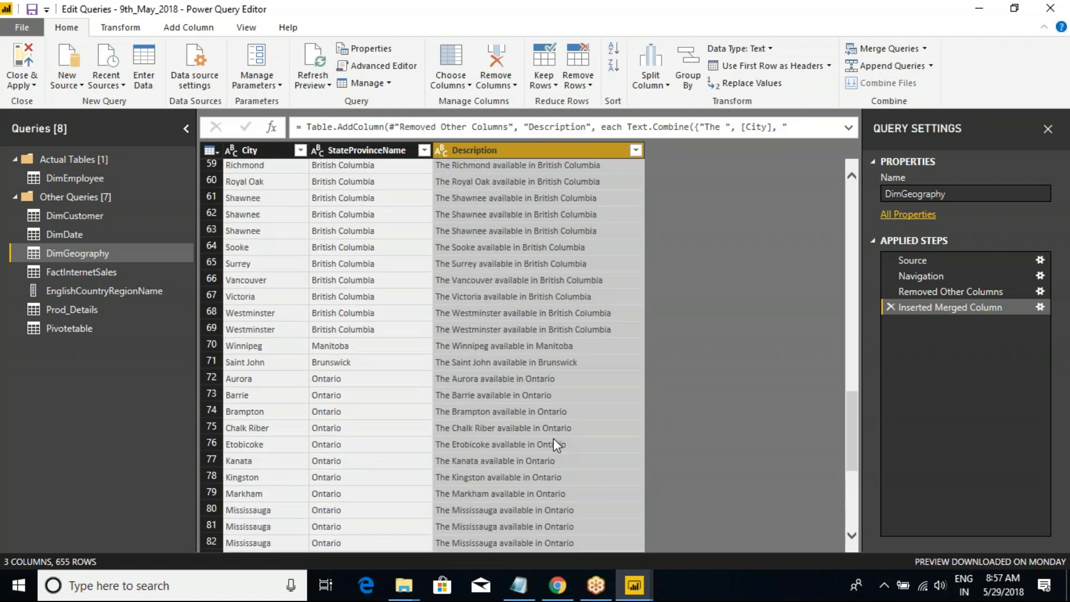
pyautogui.scroll(-5, 554, 438)
pyautogui.scroll(17, 342, 346)
pyautogui.scroll(20, 372, 286)
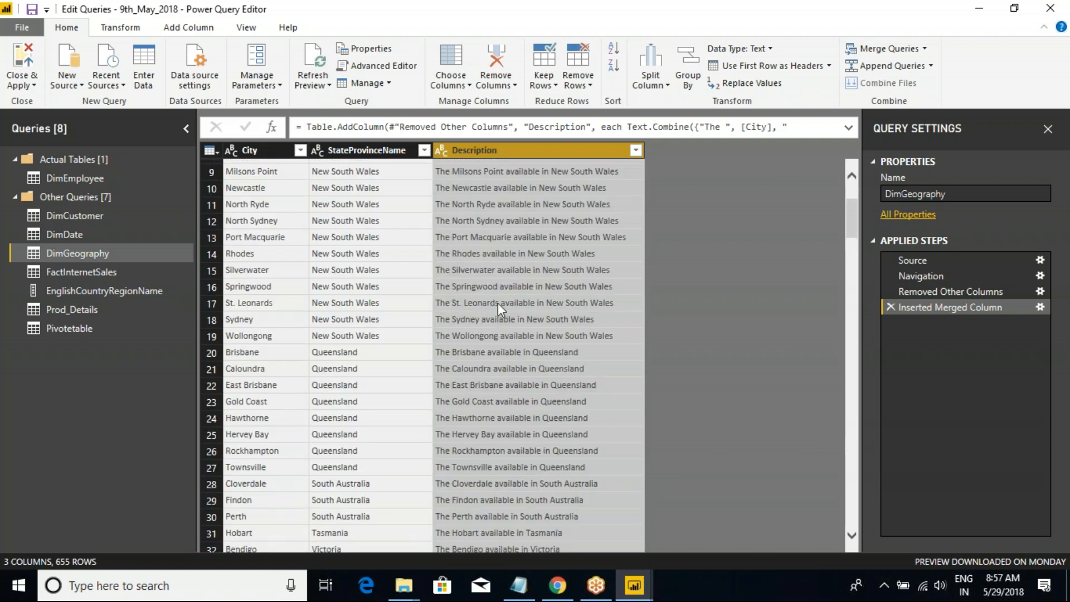
pyautogui.moveTo(853, 230); pyautogui.dragTo(848, 189)
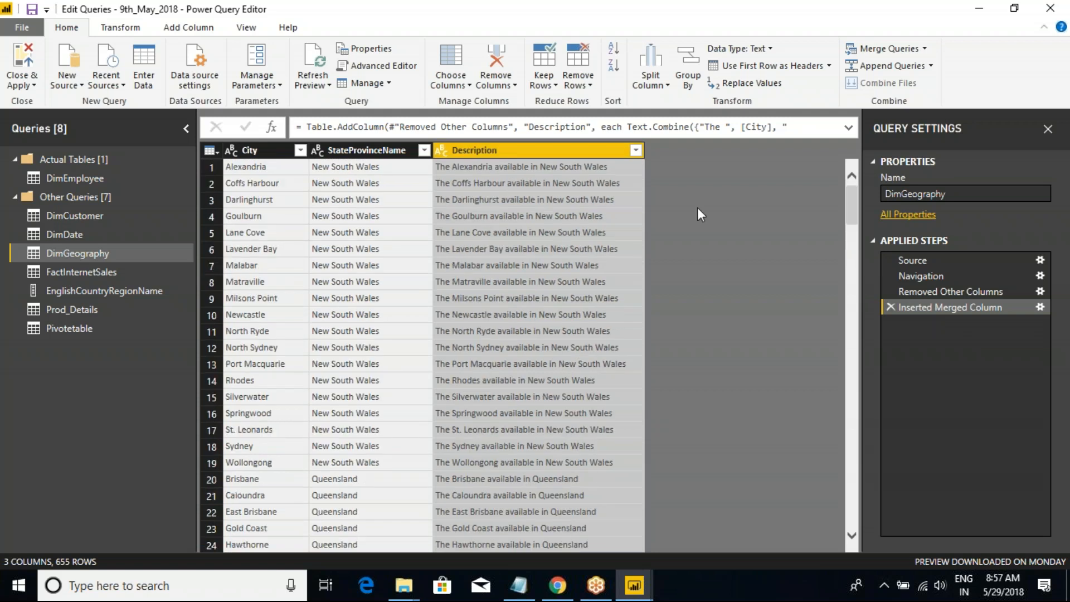
pyautogui.click(365, 150)
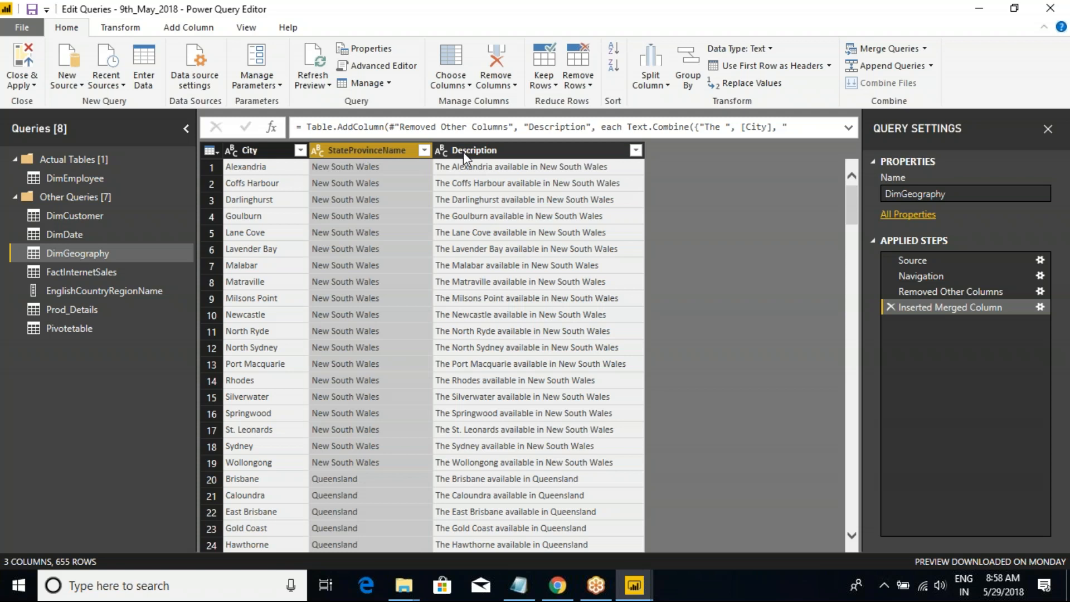
pyautogui.click(463, 152)
pyautogui.click(365, 150)
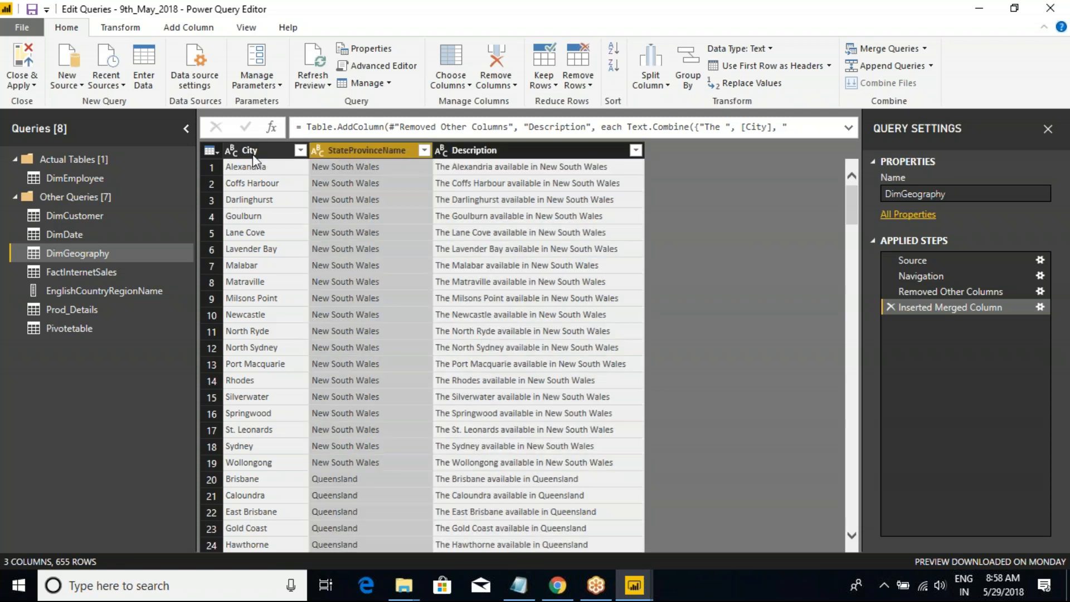
pyautogui.click(252, 154)
# Step: Close the query editor and apply the pending query changes
pyautogui.hotkey('alt', 'F4')
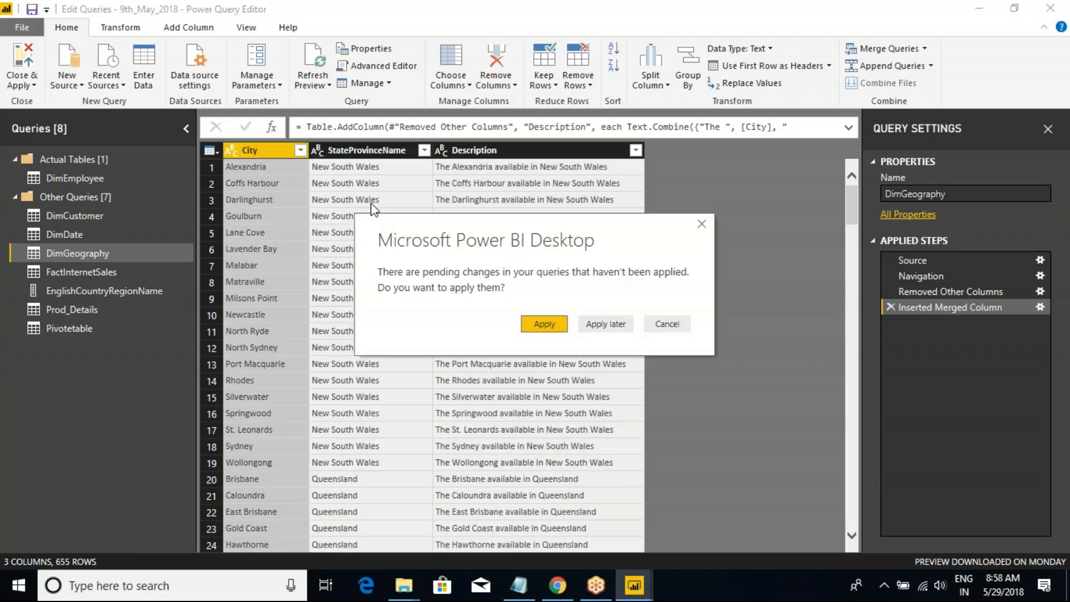
pyautogui.click(537, 321)
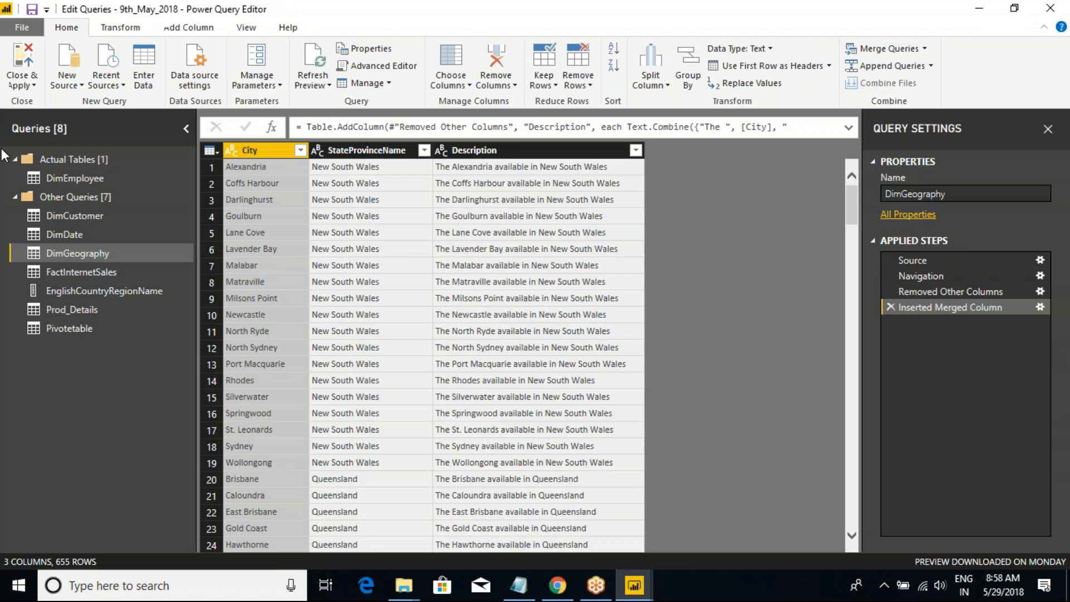
# Step: Review the table-level commands available for DimGeography, including Merge Queries and Append Queries, without running any of them
pyautogui.click(211, 151)
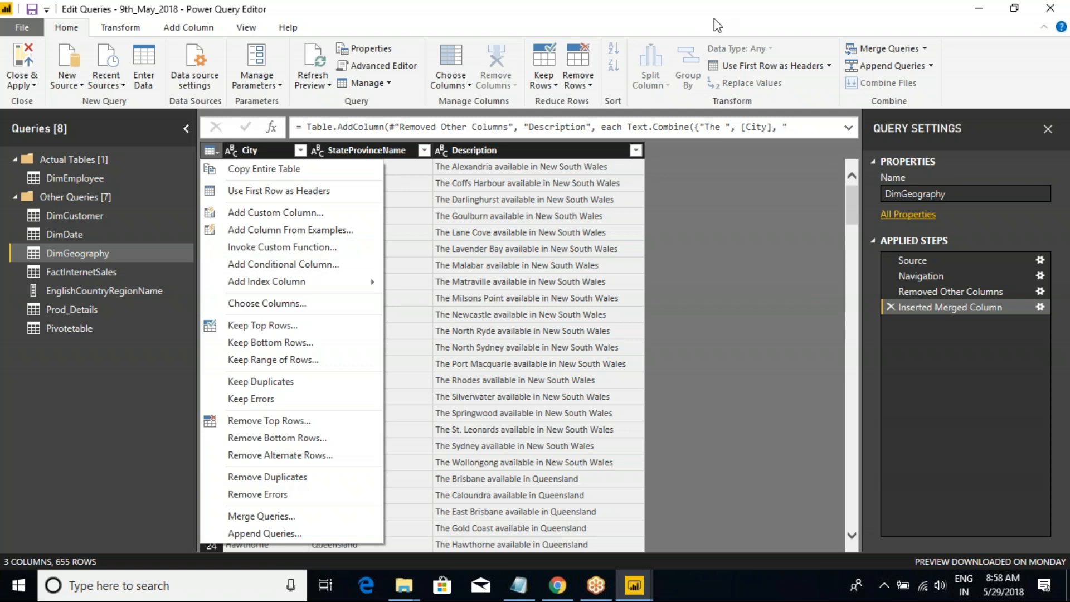
pyautogui.click(644, 425)
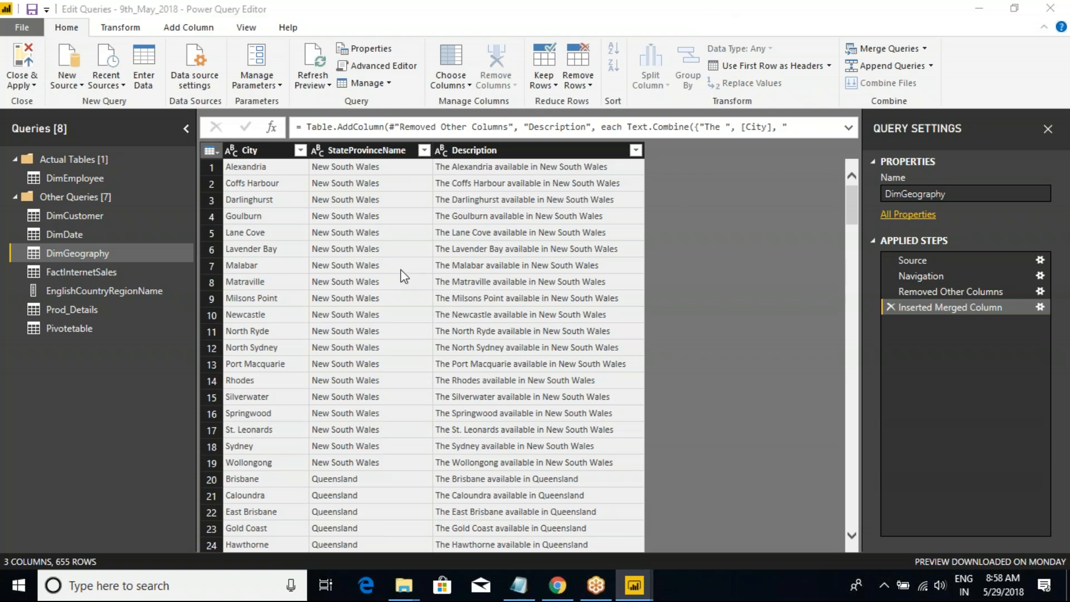
pyautogui.click(211, 150)
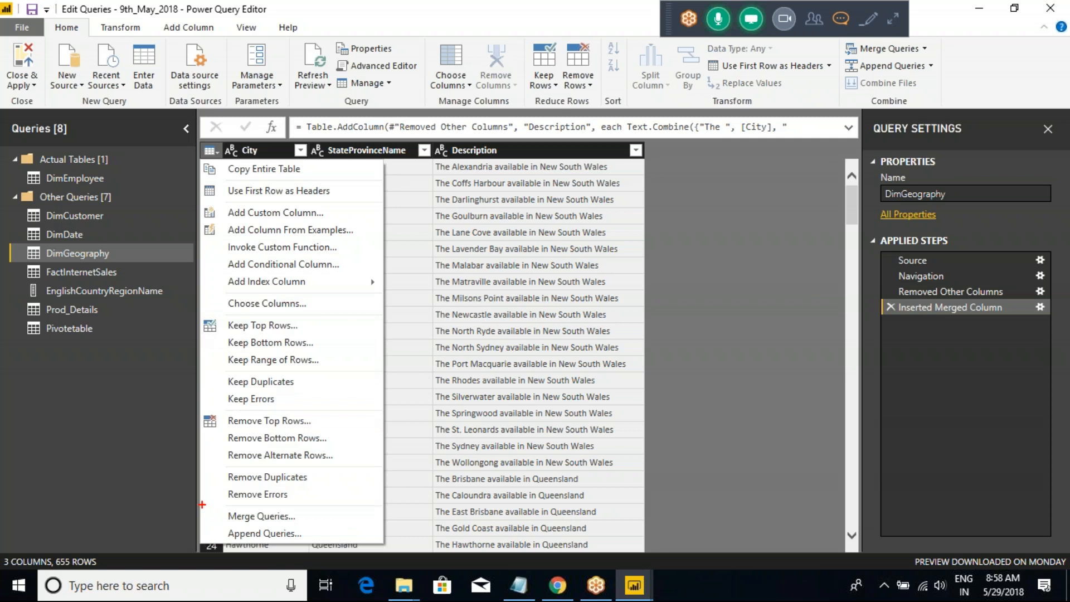
pyautogui.moveTo(202, 505); pyautogui.dragTo(331, 549)
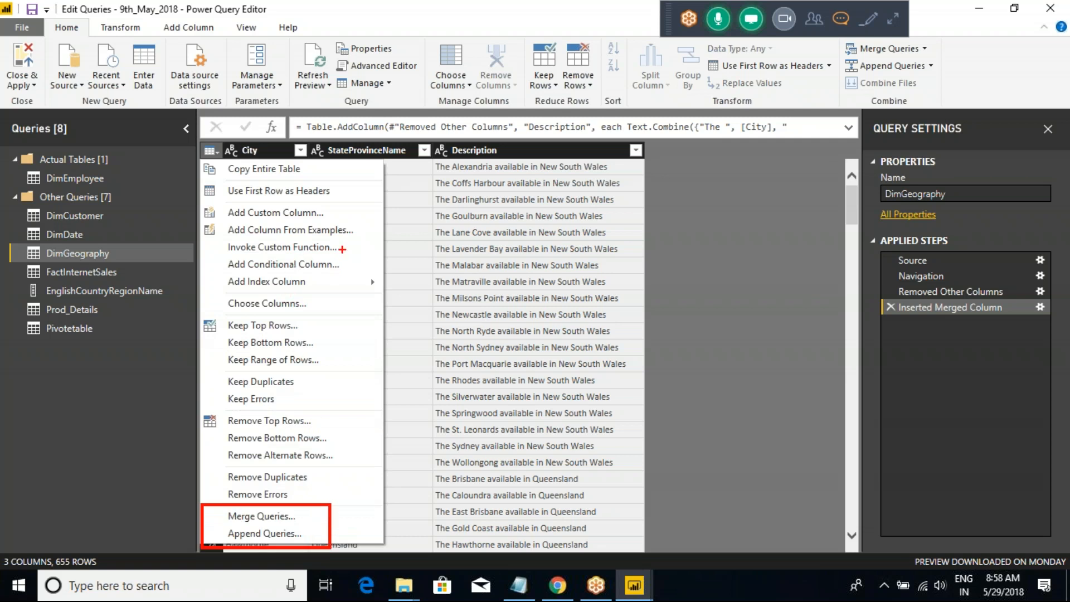
pyautogui.moveTo(343, 248); pyautogui.dragTo(369, 231)
pyautogui.press('Escape')
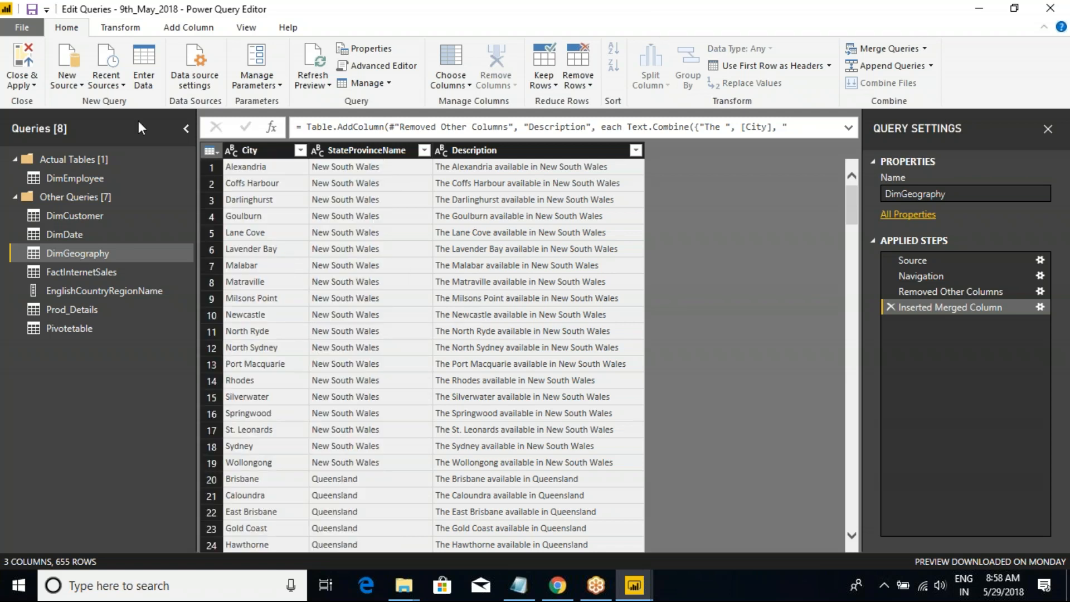
pyautogui.scroll(-1, 124, 28)
pyautogui.scroll(-3, 246, 29)
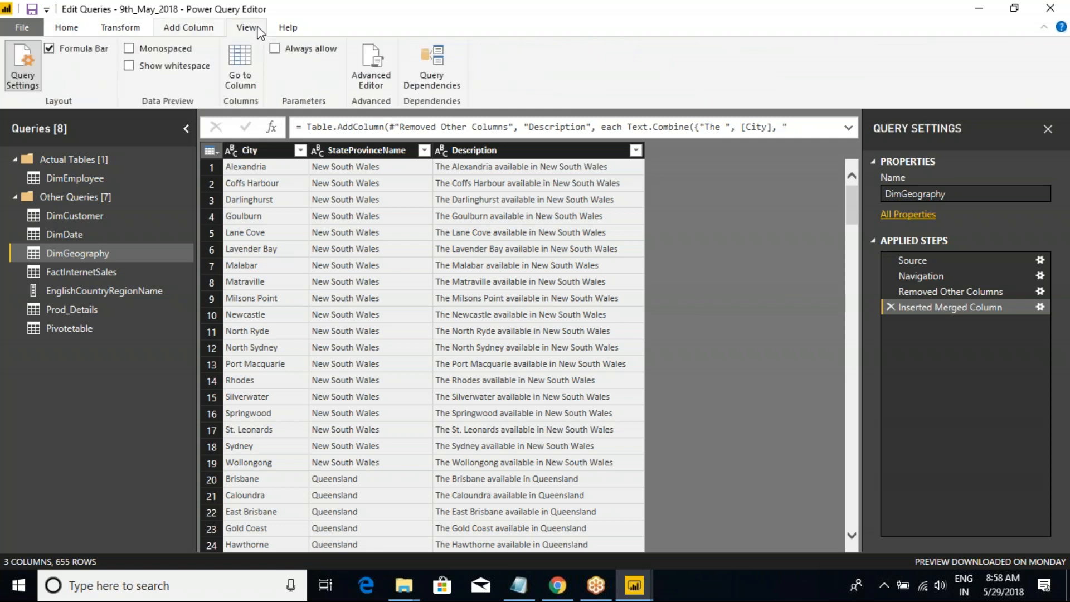
pyautogui.scroll(1, 246, 29)
pyautogui.scroll(1, 170, 30)
pyautogui.scroll(1, 131, 31)
pyautogui.scroll(1, 63, 35)
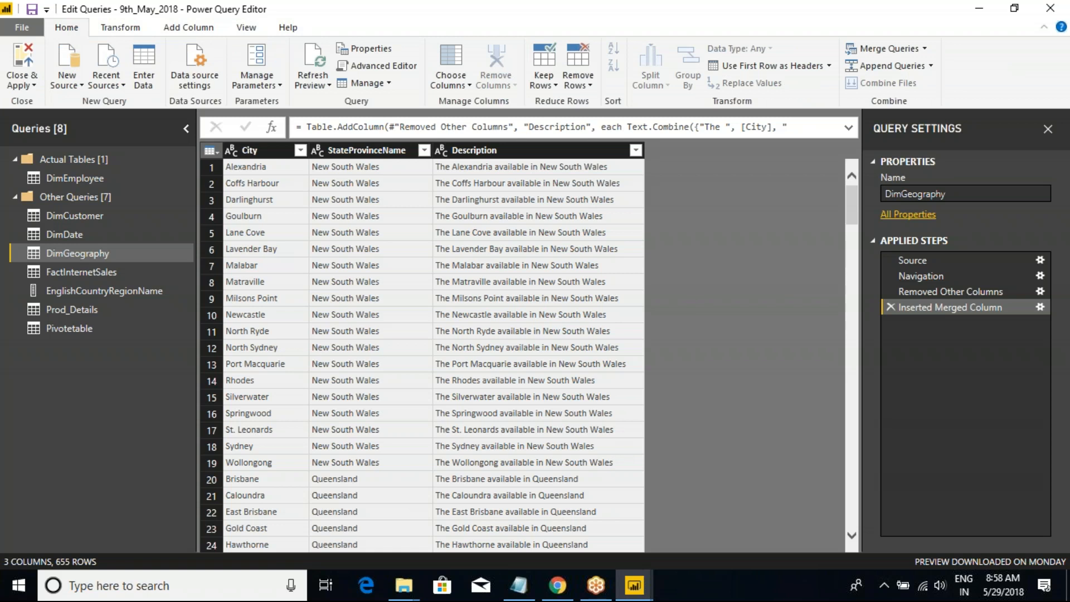